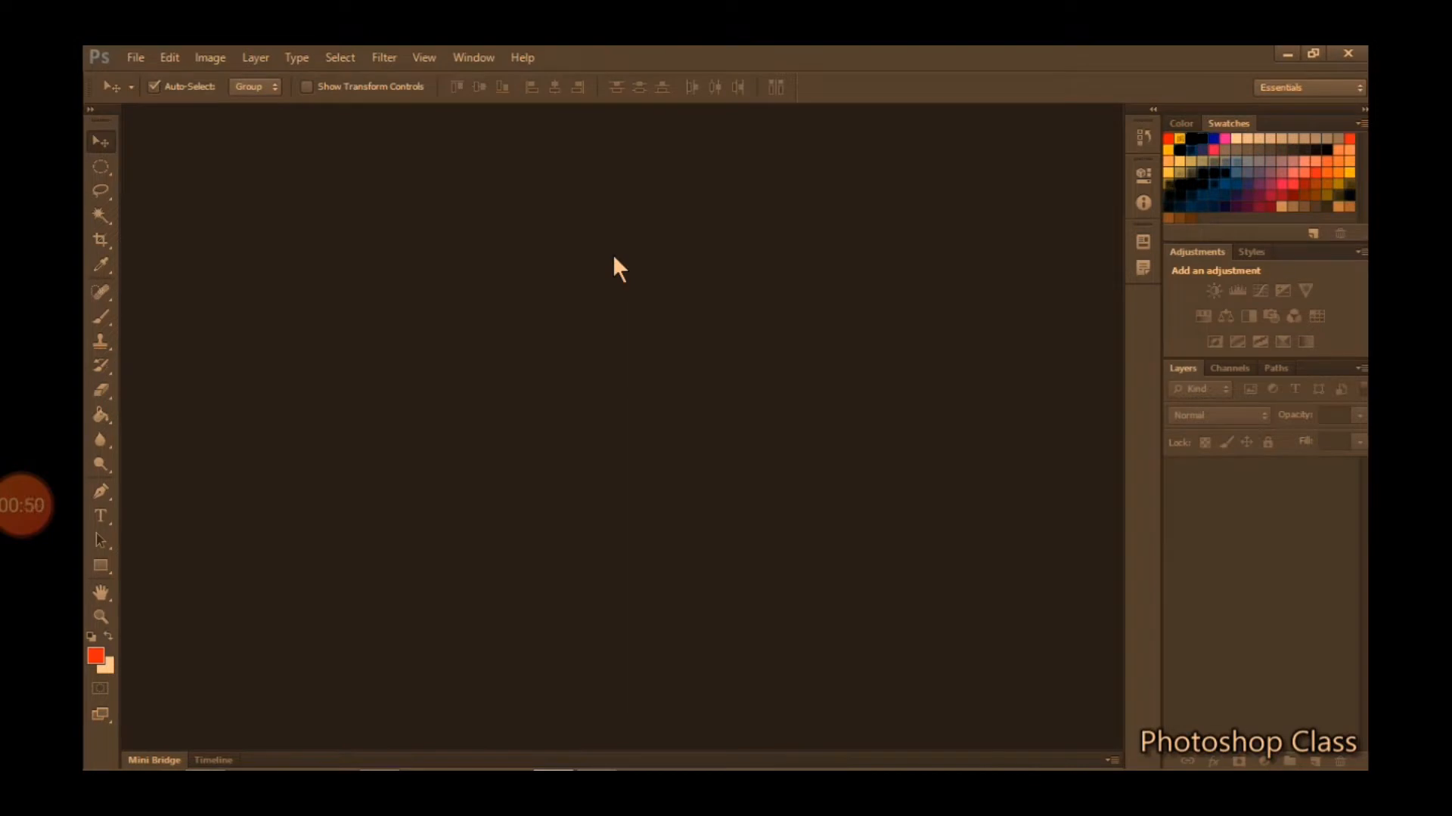
Open Lucas2.jpeg from the Graphics images folder and convert its Background into an editable layer
double_click(516, 260)
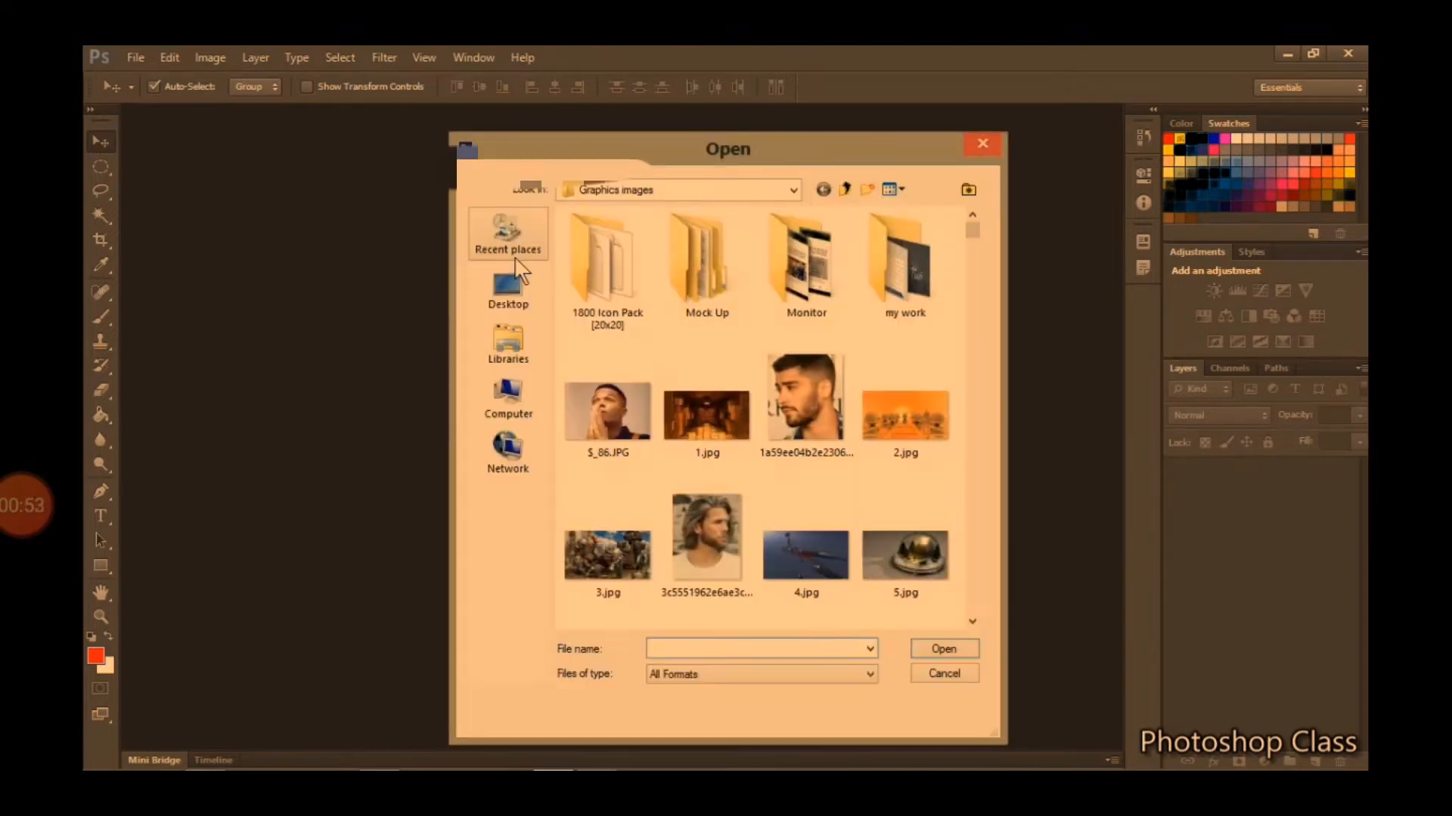
left_click(789, 434)
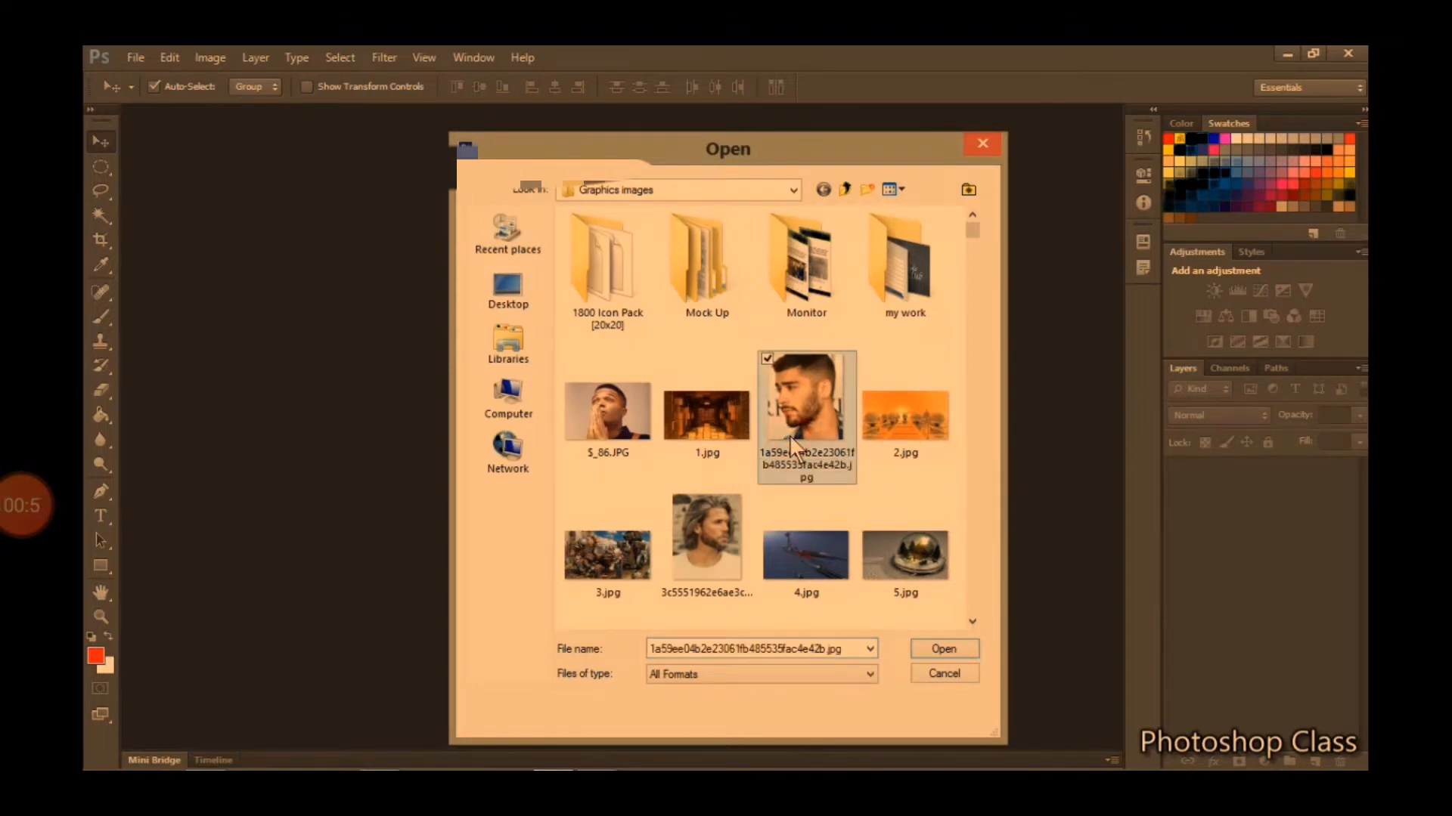
key("l")
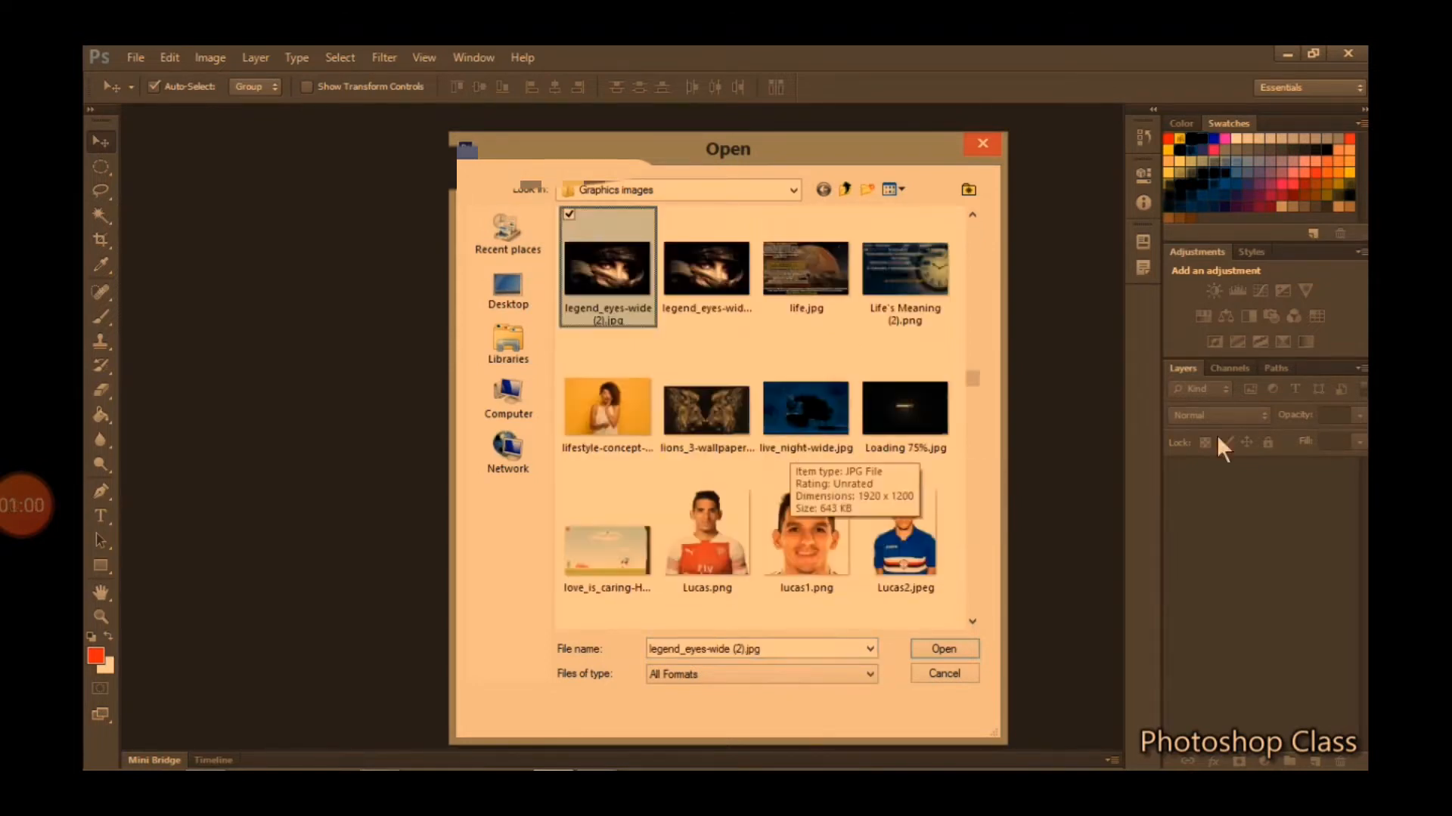
left_click(930, 533)
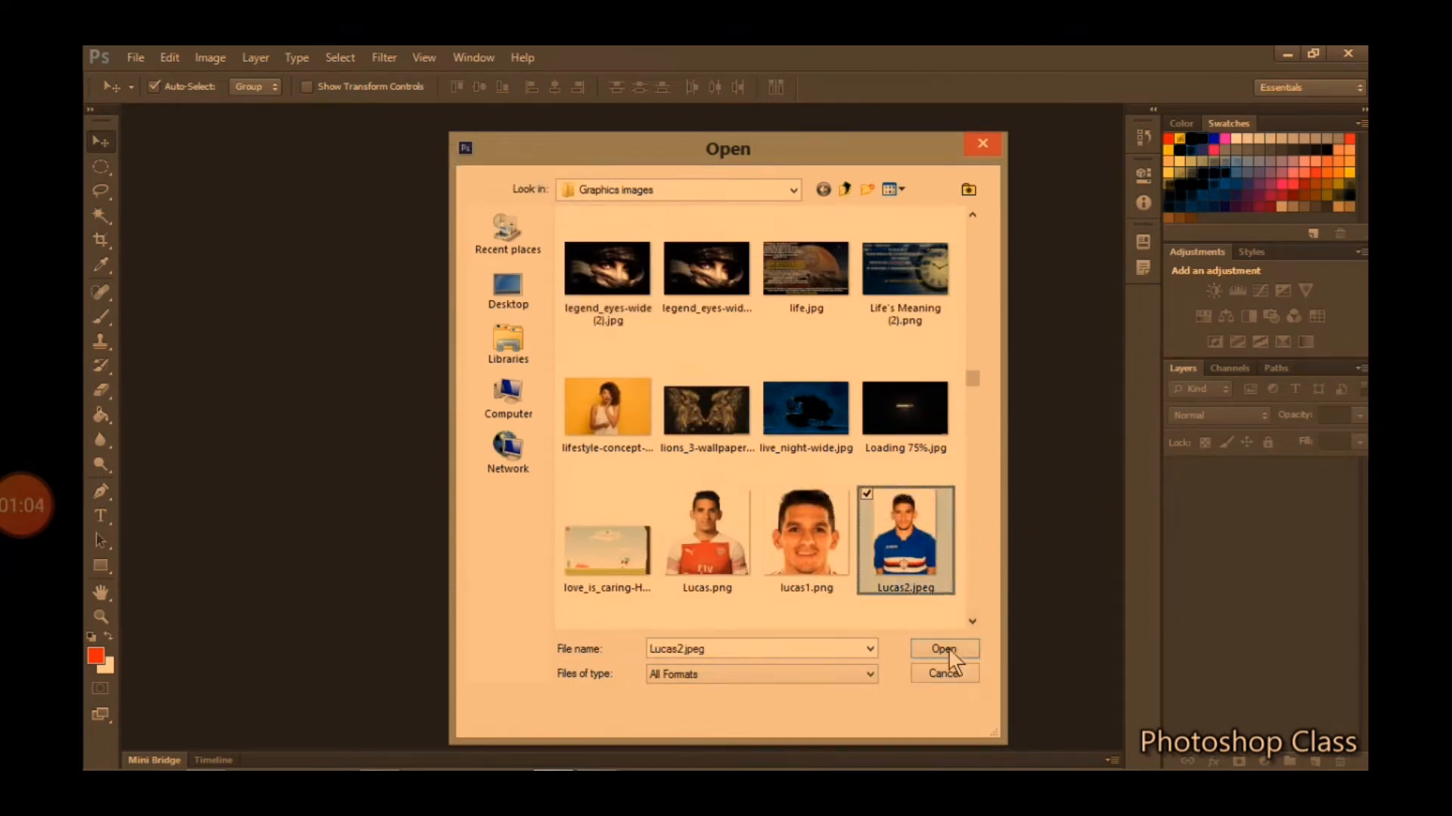
left_click(943, 648)
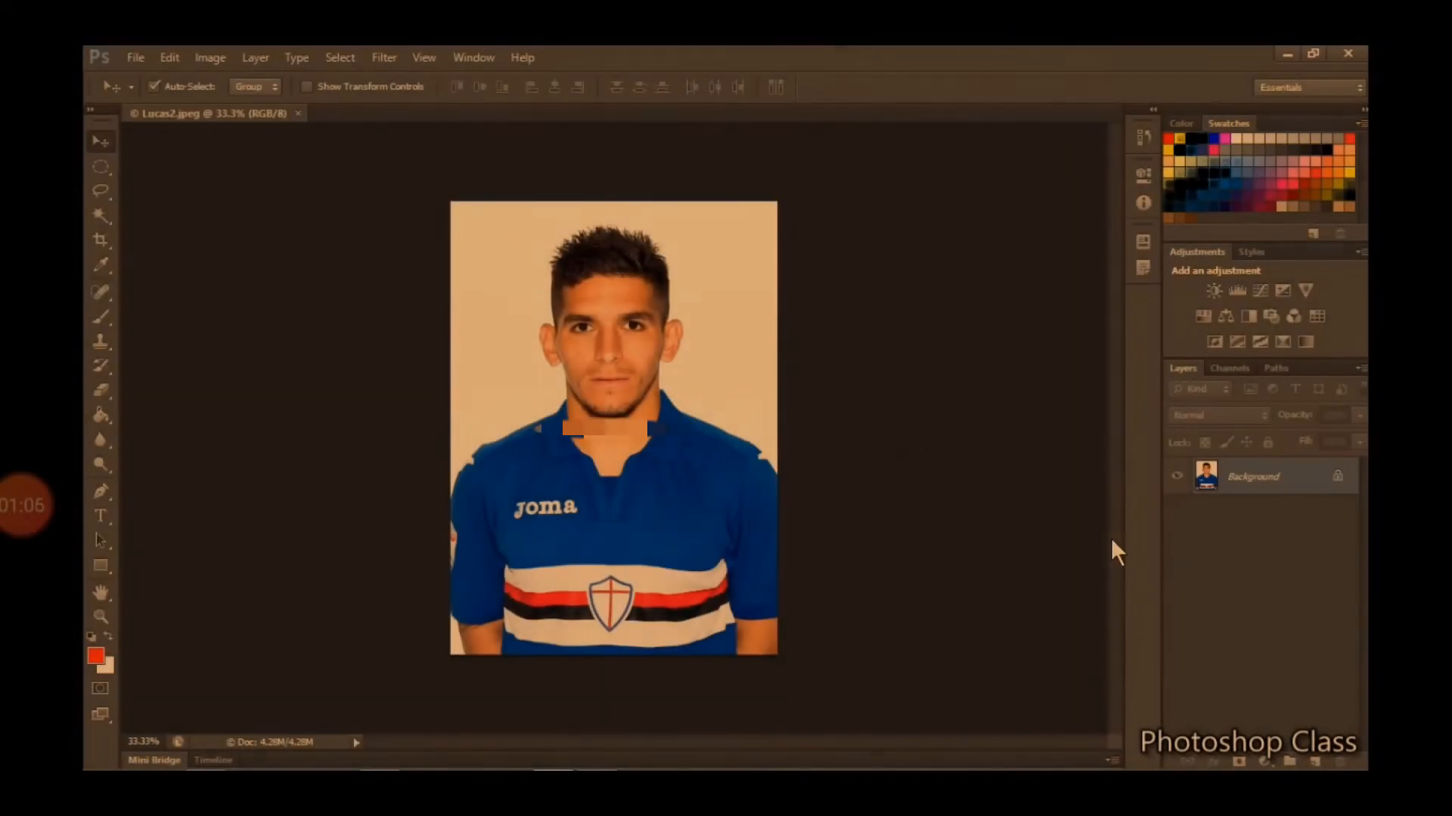
double_click(1303, 481)
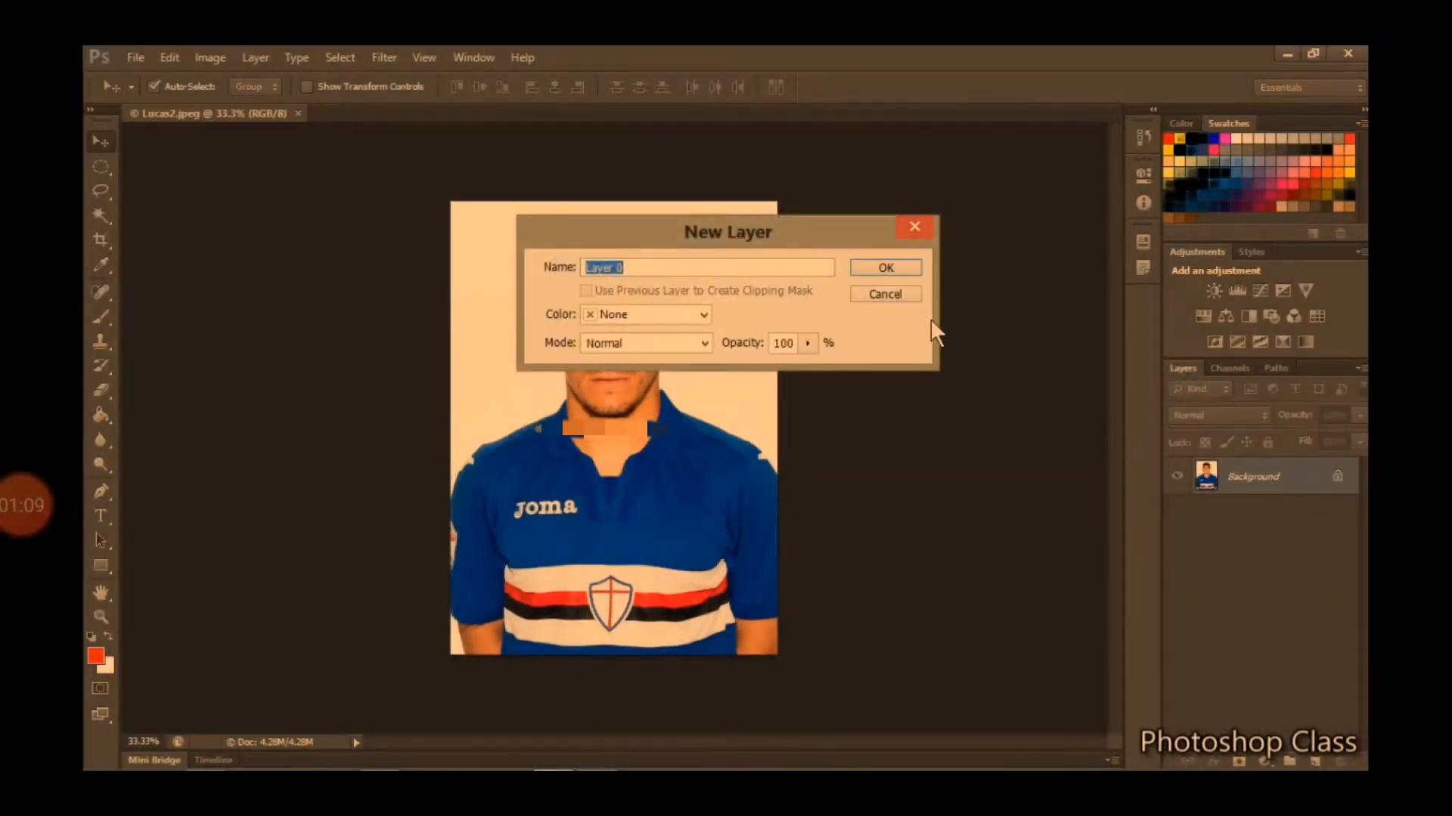
left_click(898, 272)
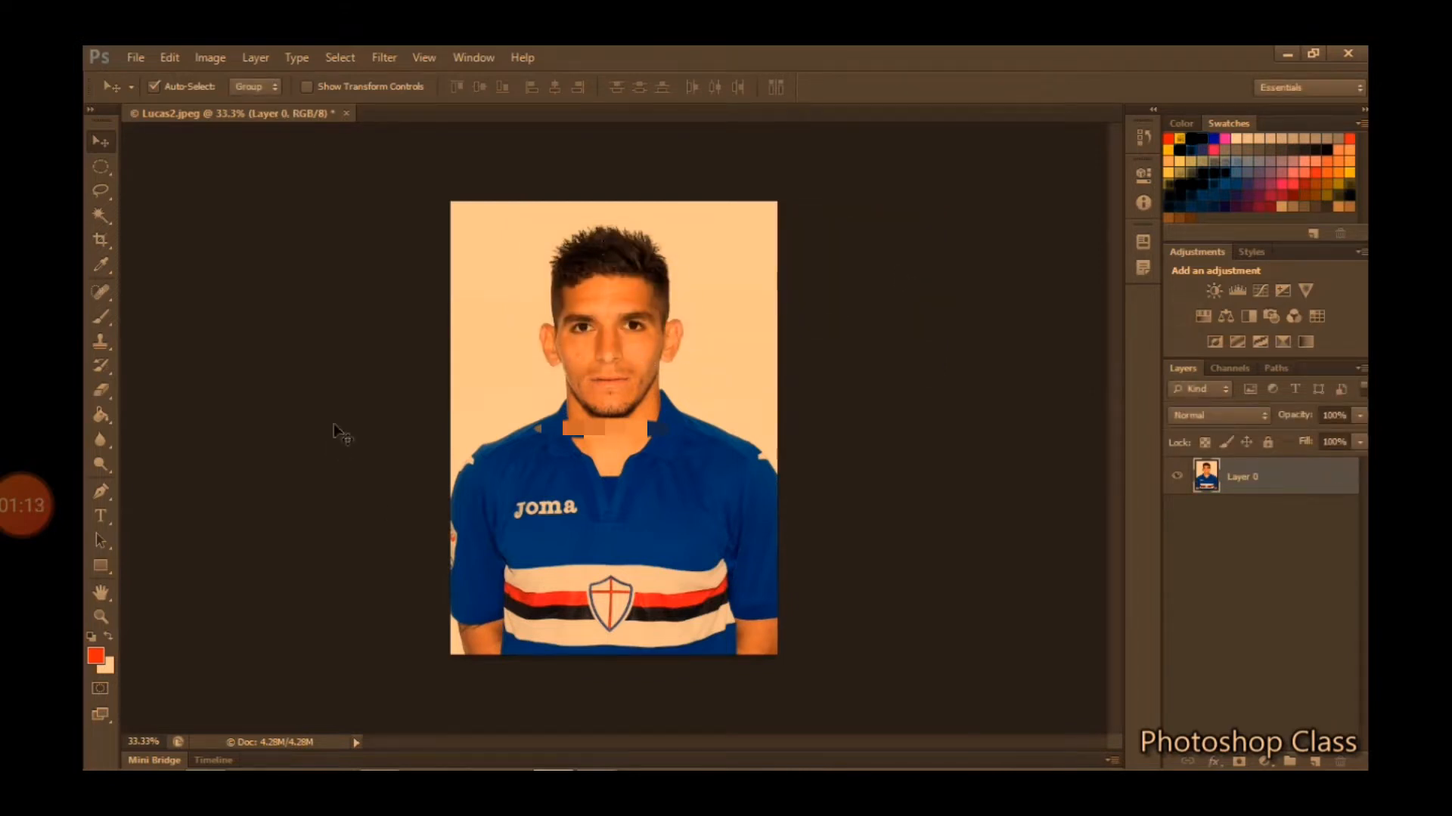
Sample foreground colours with the Eyedropper from the blue shirt, the cheek, the ear and the hair
left_click(99, 614)
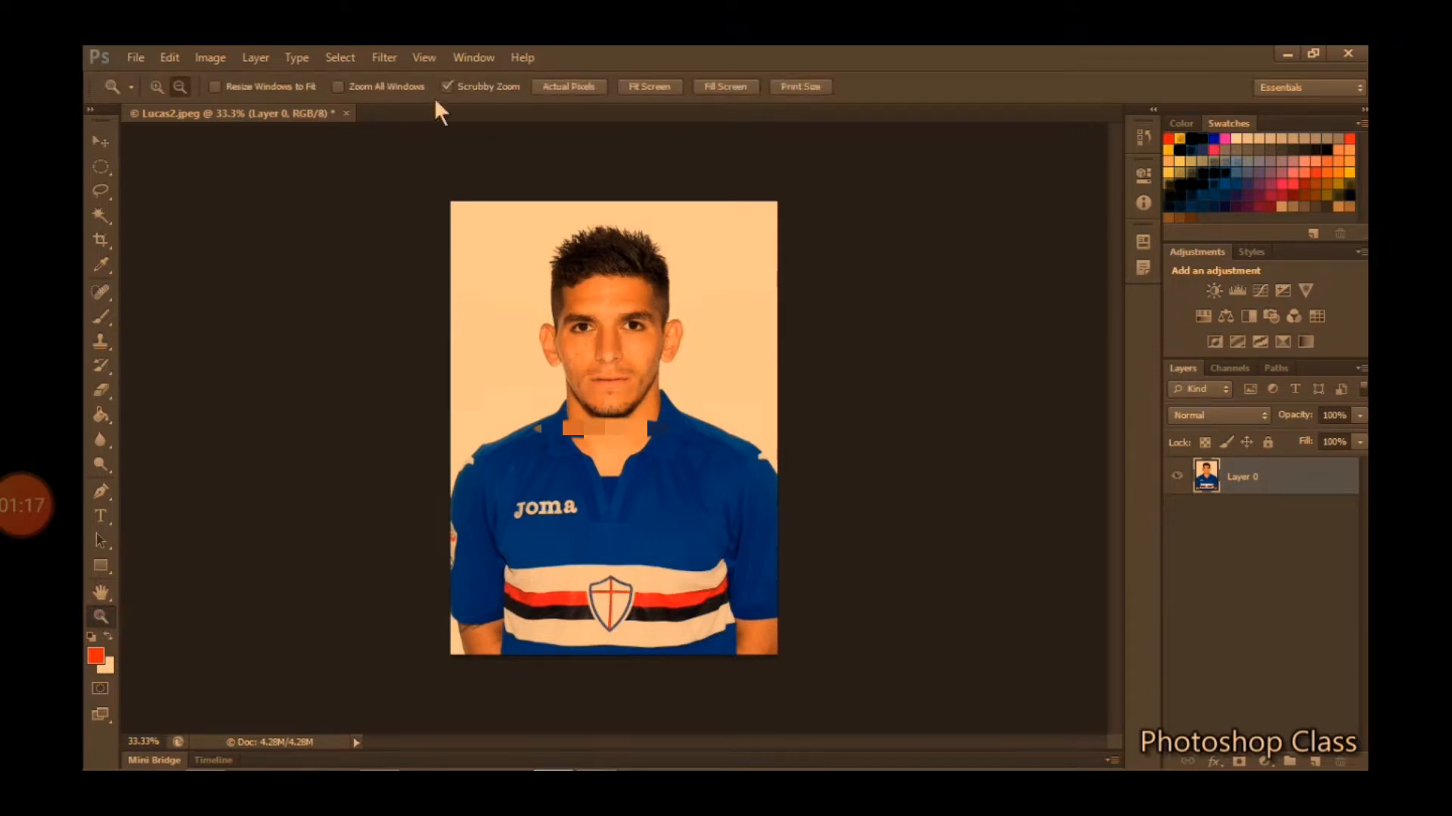
left_click(158, 86)
left_click(616, 405)
left_click(616, 404)
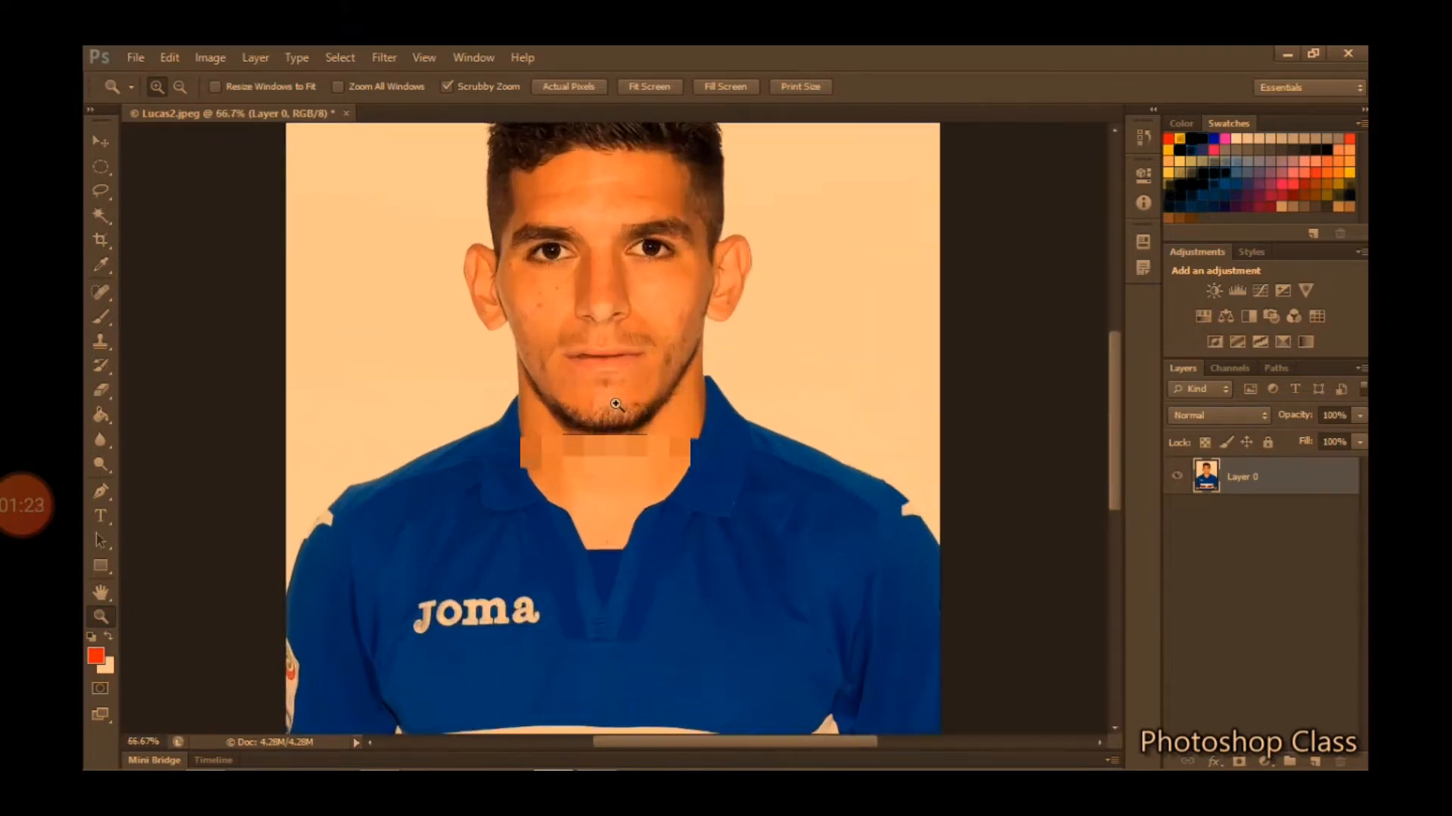
left_click(616, 405)
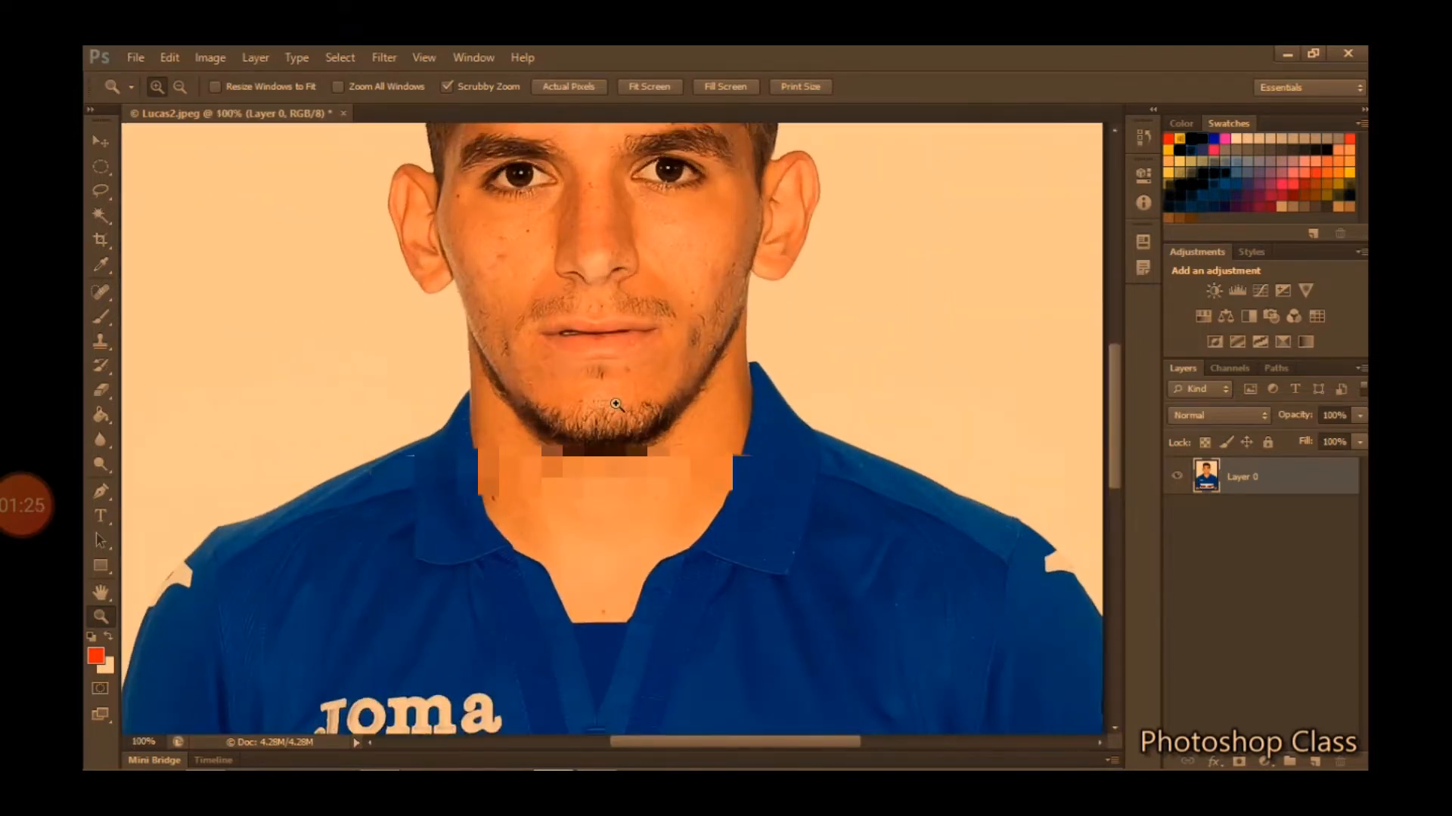
left_click_drag(1112, 407, 1110, 362)
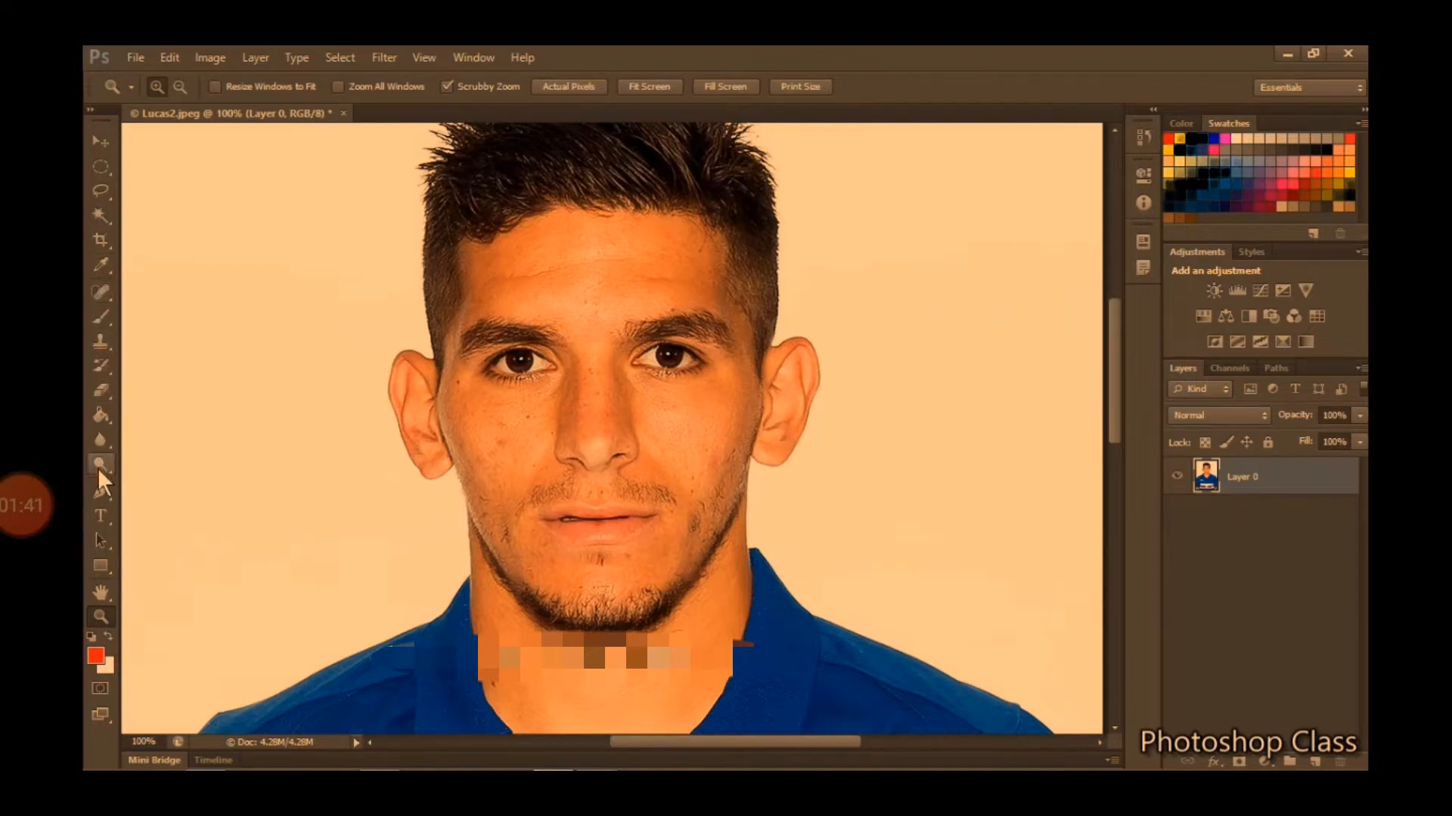
left_click(101, 263)
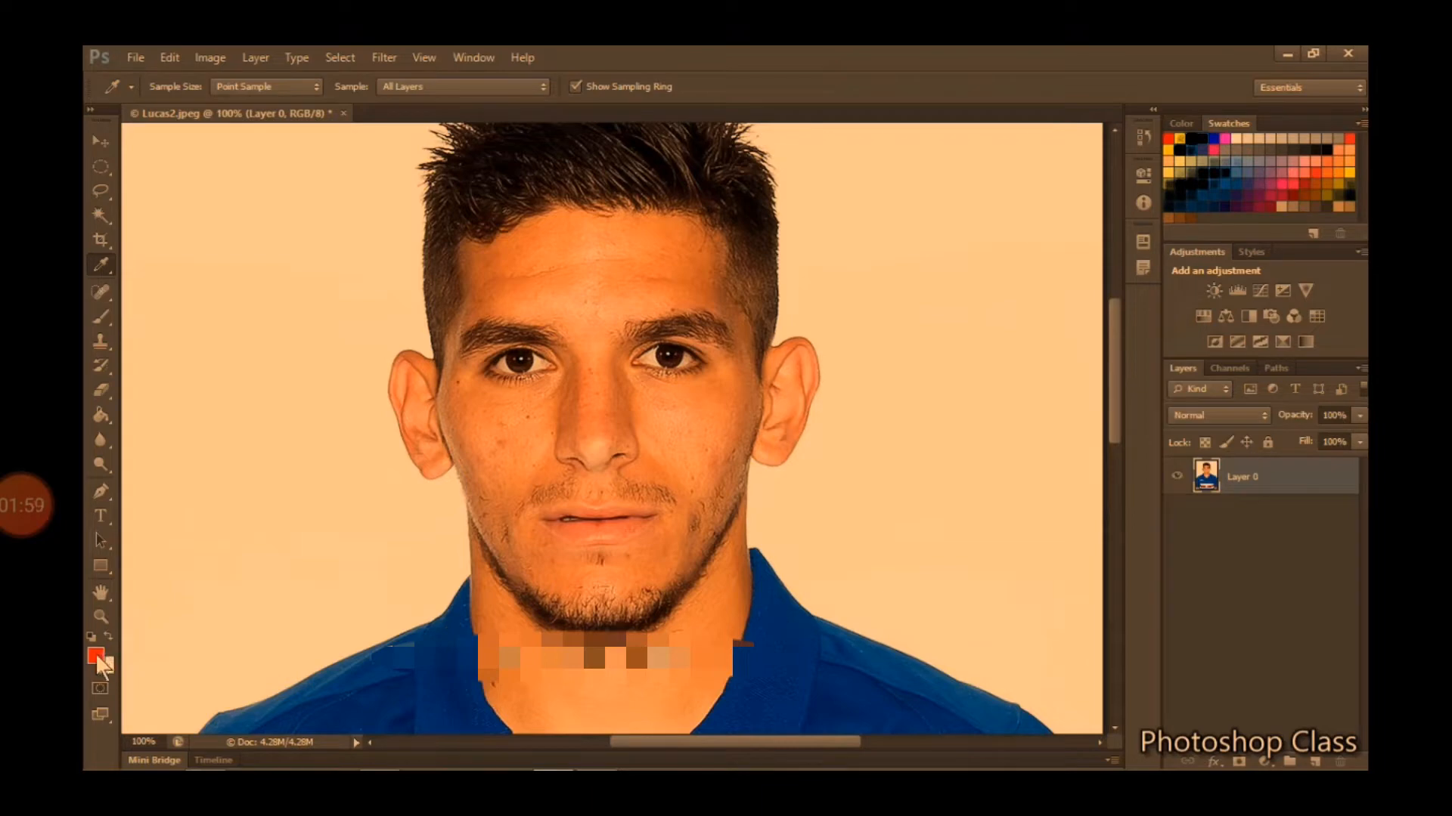
left_click(442, 638)
left_click(463, 400)
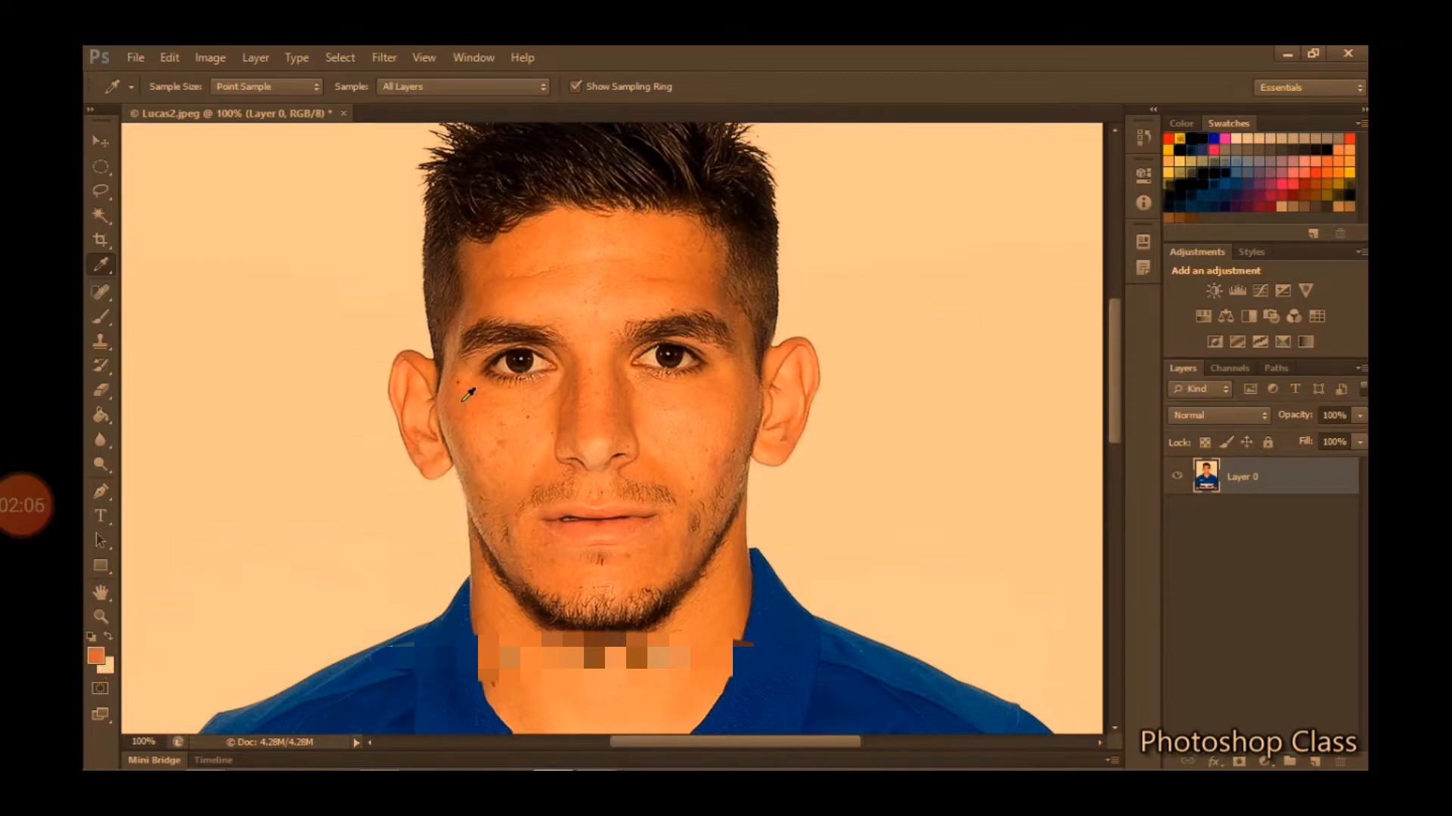
left_click(407, 371)
left_click(592, 152)
Draw a red rectangle about 96 × 82 px on the plain background beside the ear on the image's left side
left_click(1169, 138)
left_click(103, 564)
left_click_drag(231, 410, 322, 487)
left_click(319, 482)
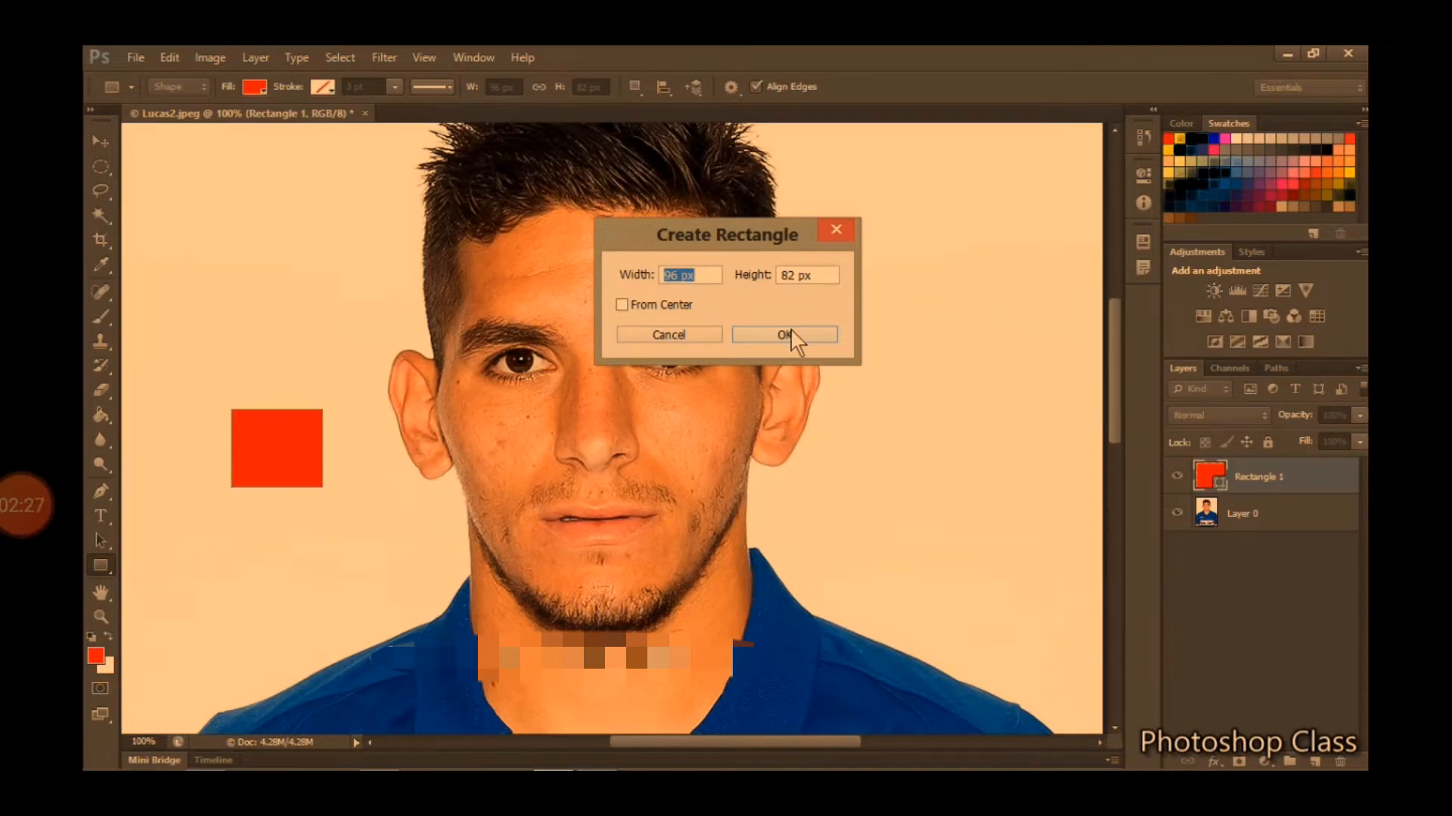
left_click(683, 337)
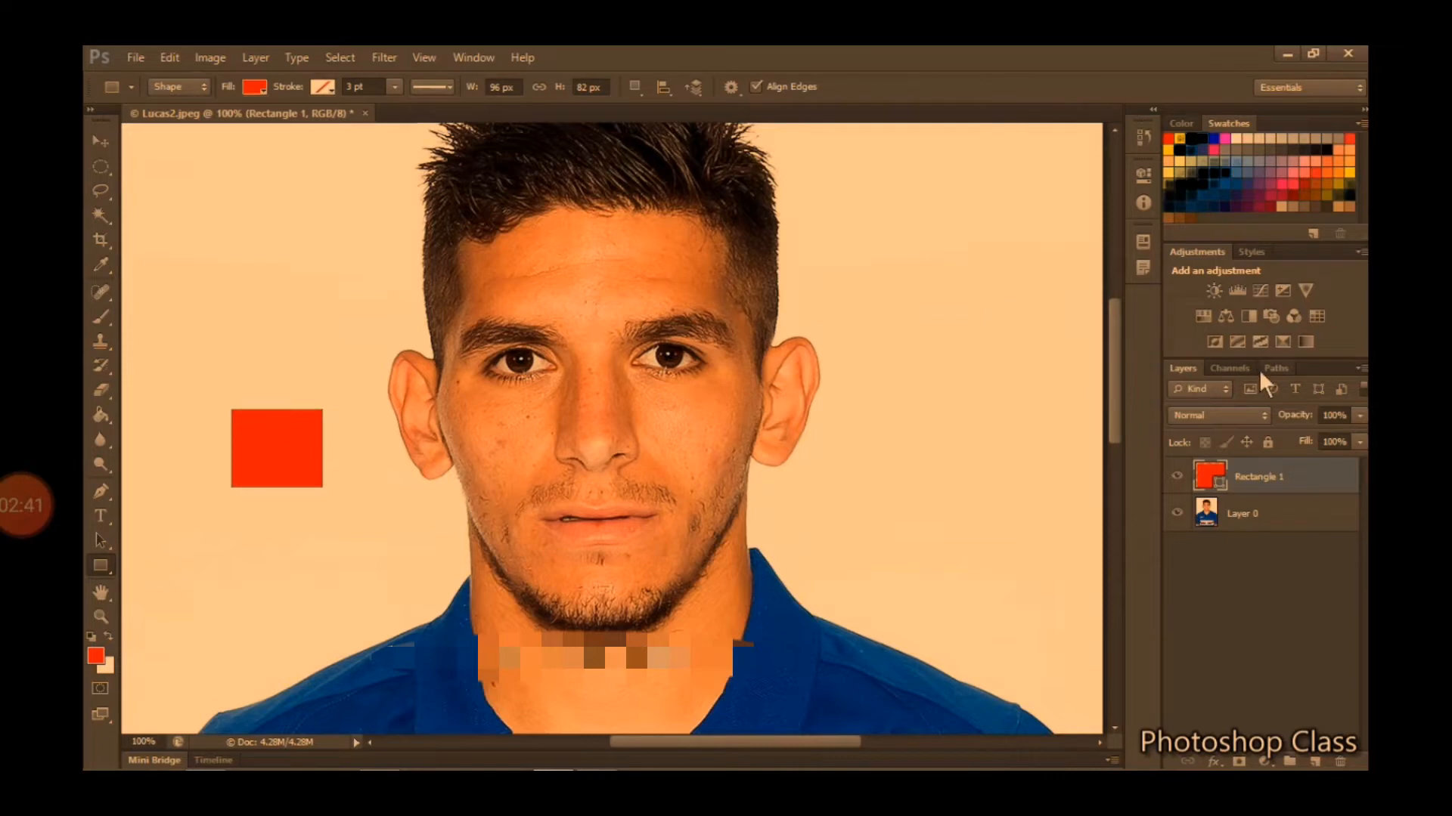
Rasterize the rectangle layer and fill the rectangle with the blue sampled from the shirt
right_click(1272, 481)
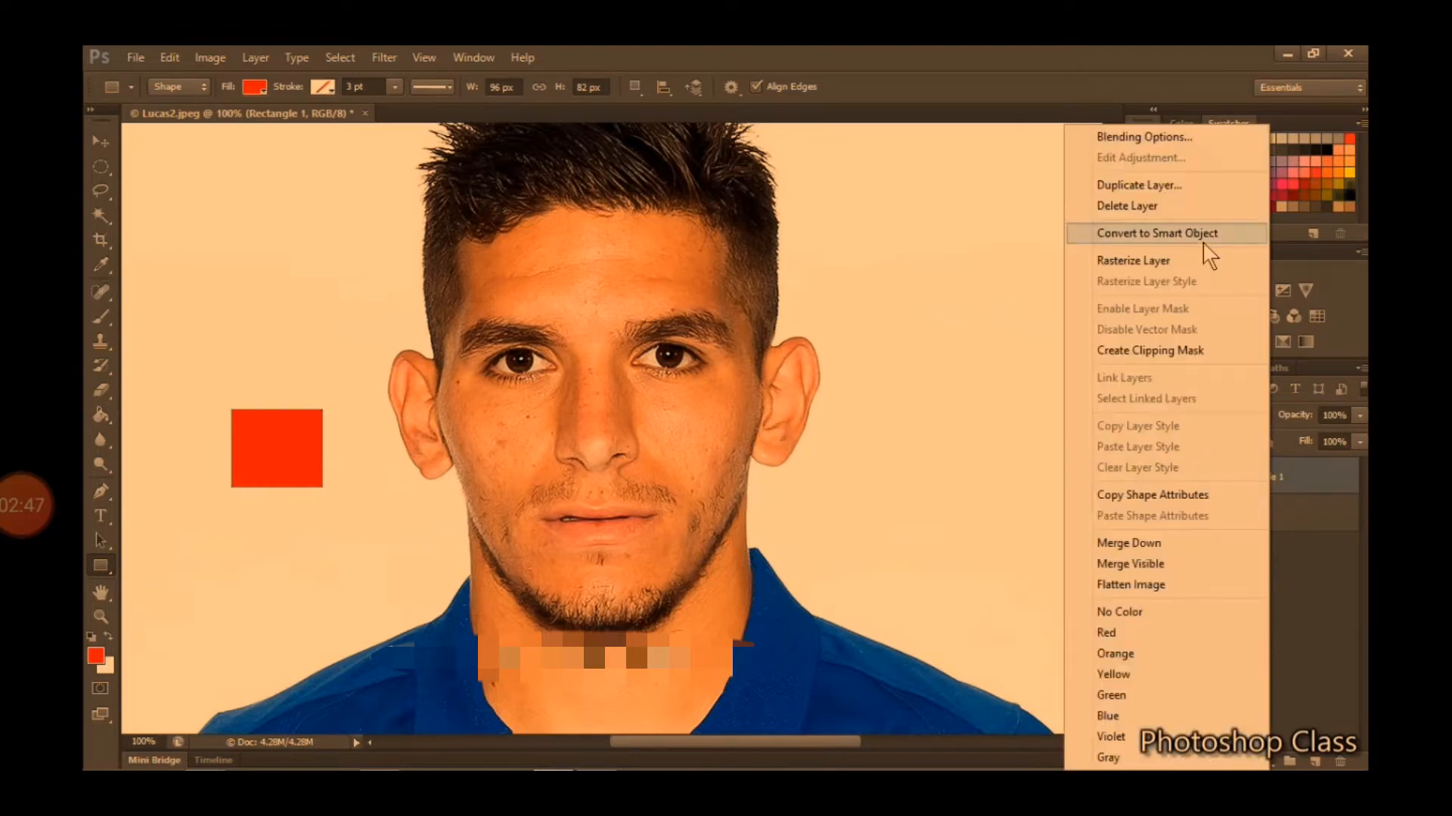
left_click(1169, 261)
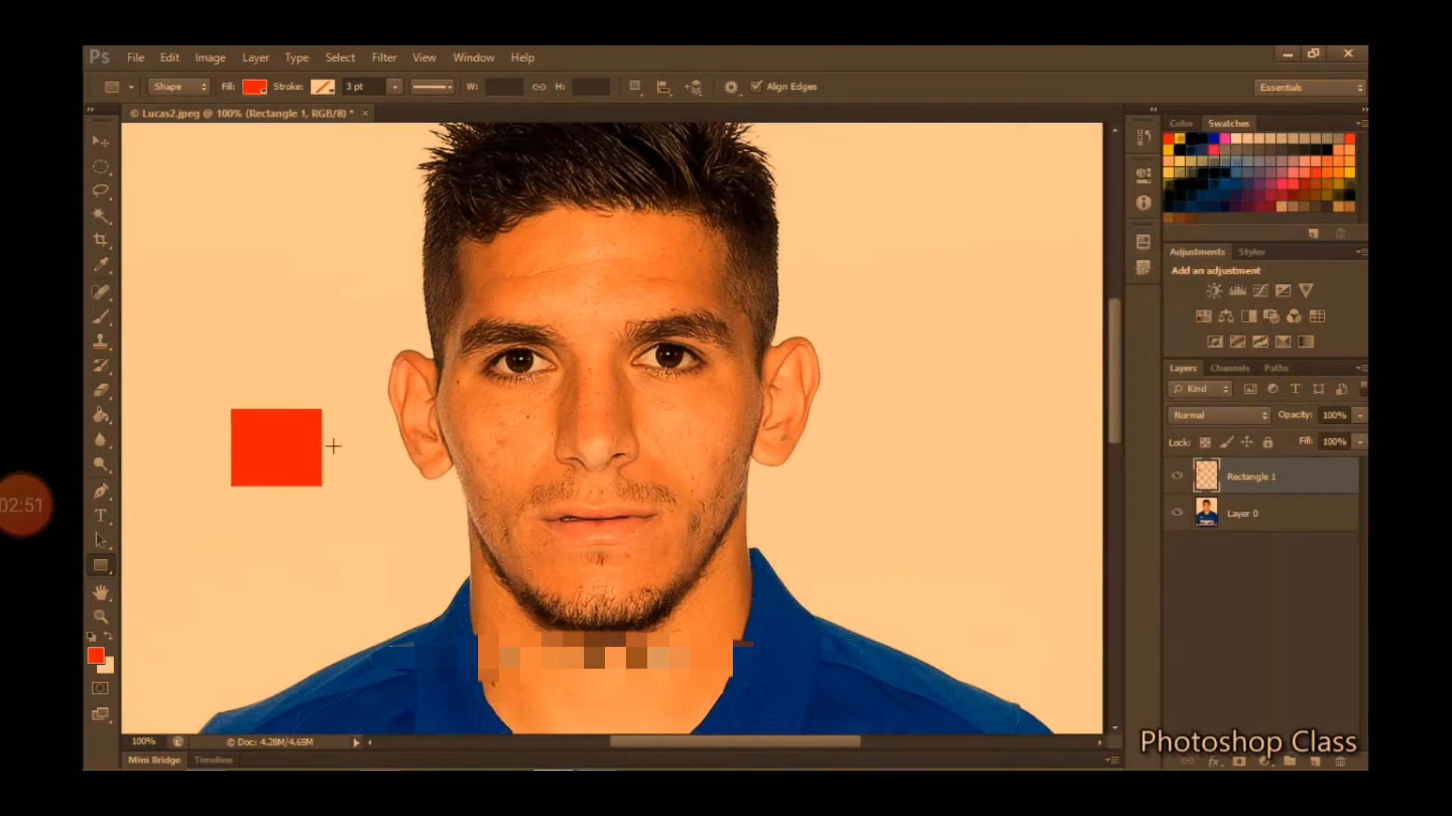
left_click(106, 268)
left_click(376, 647)
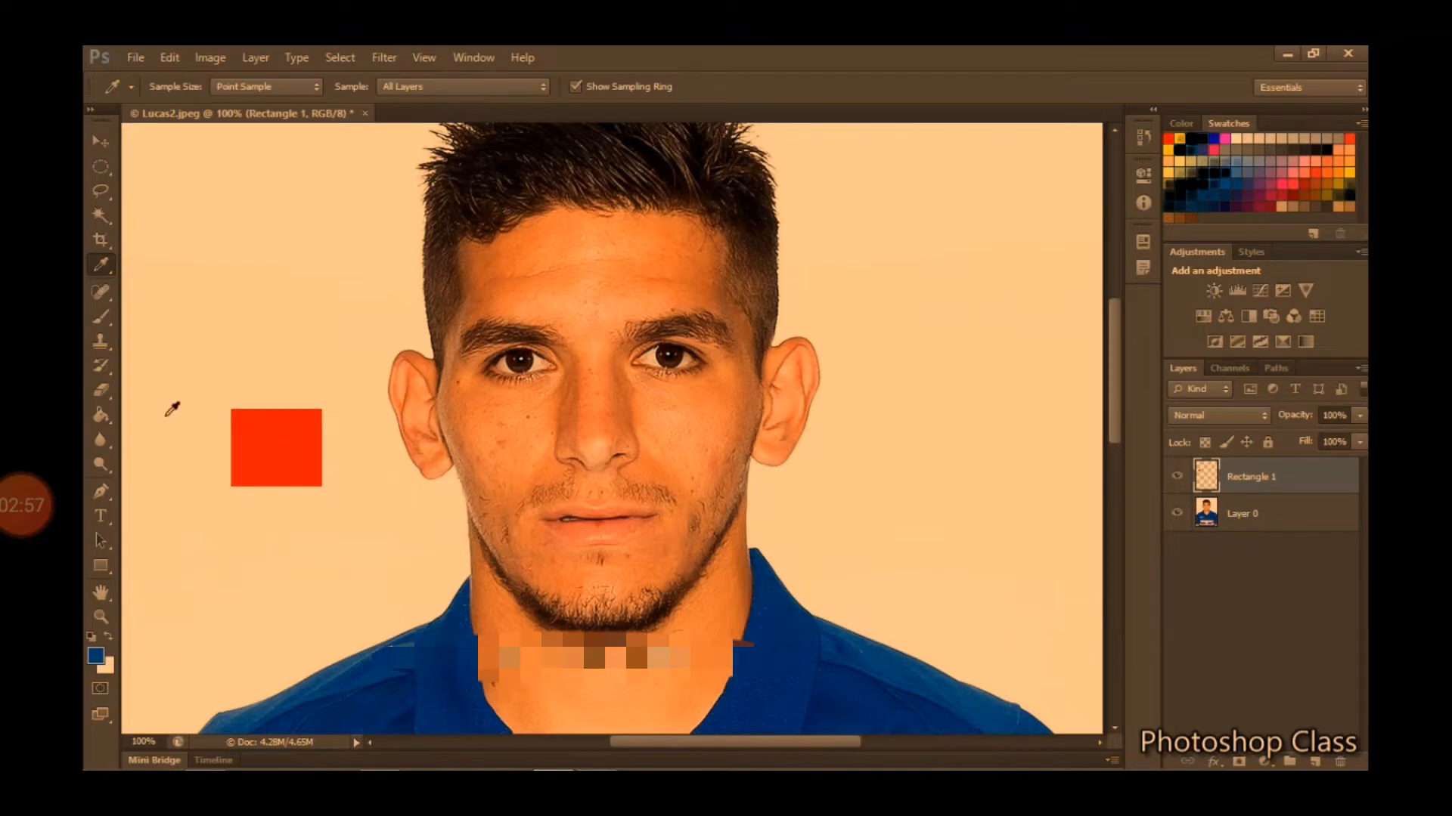
left_click(100, 416)
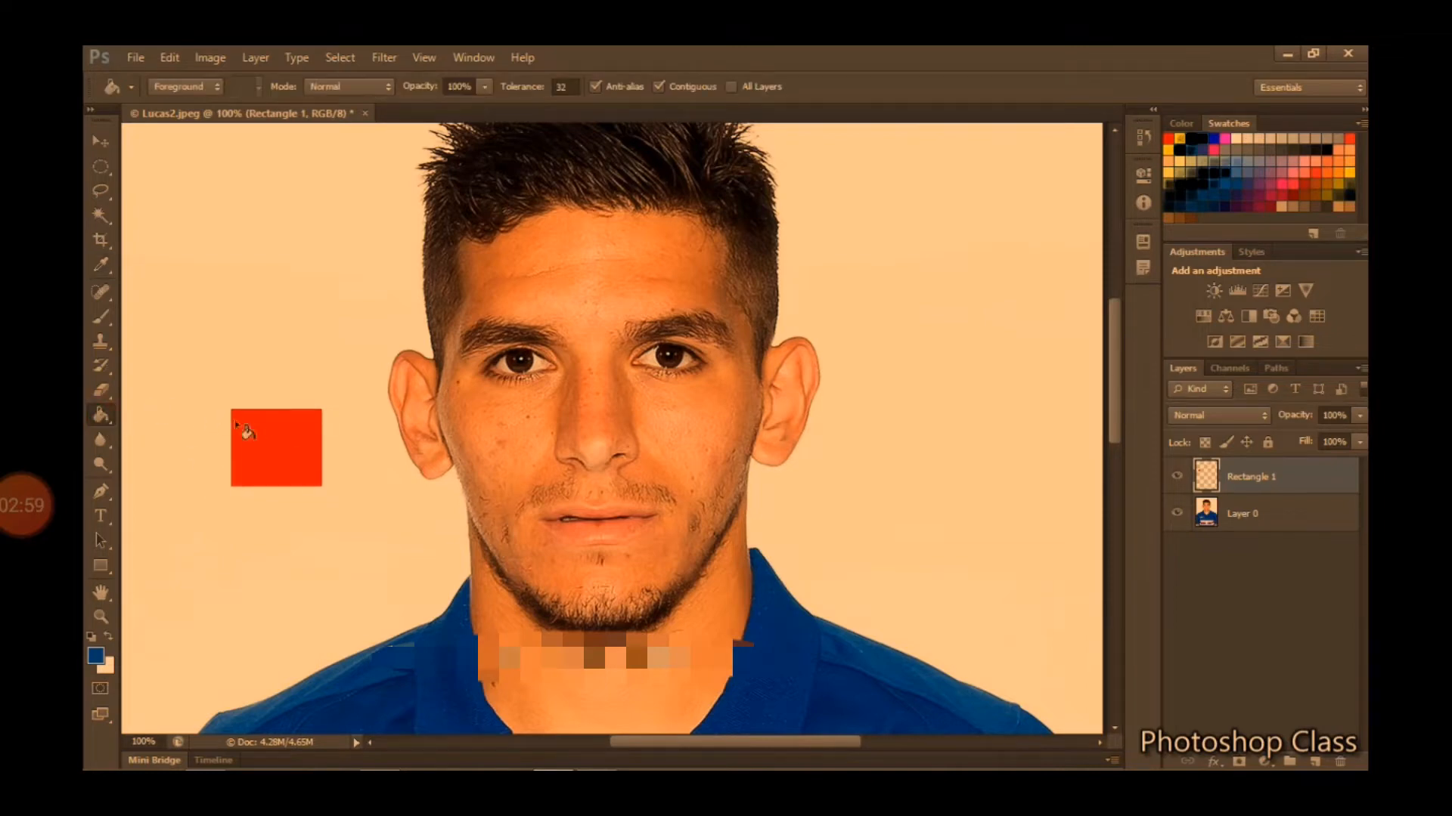
left_click(261, 452)
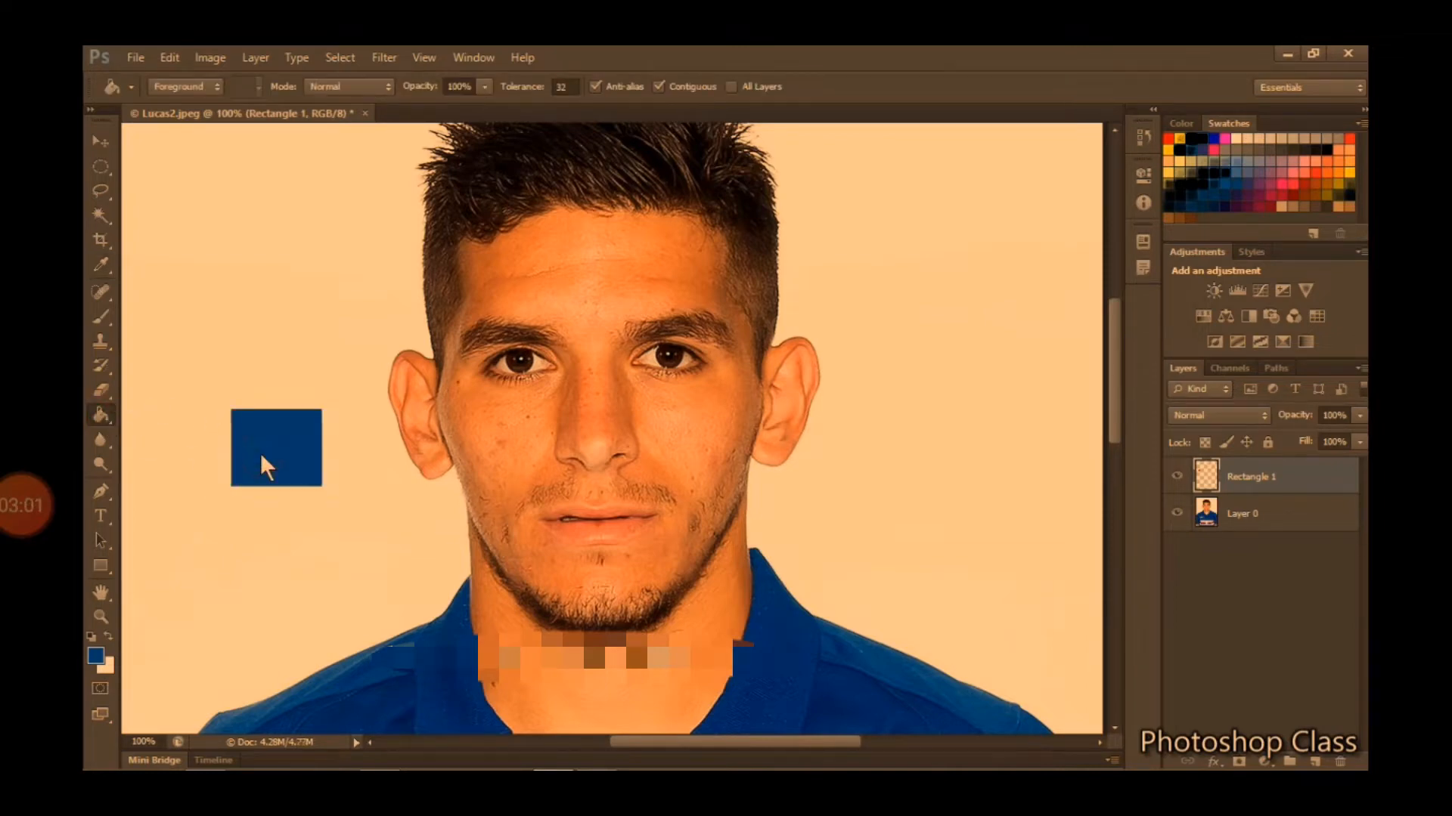
Delete the Rectangle 1 layer
left_click(101, 142)
left_click(1283, 477)
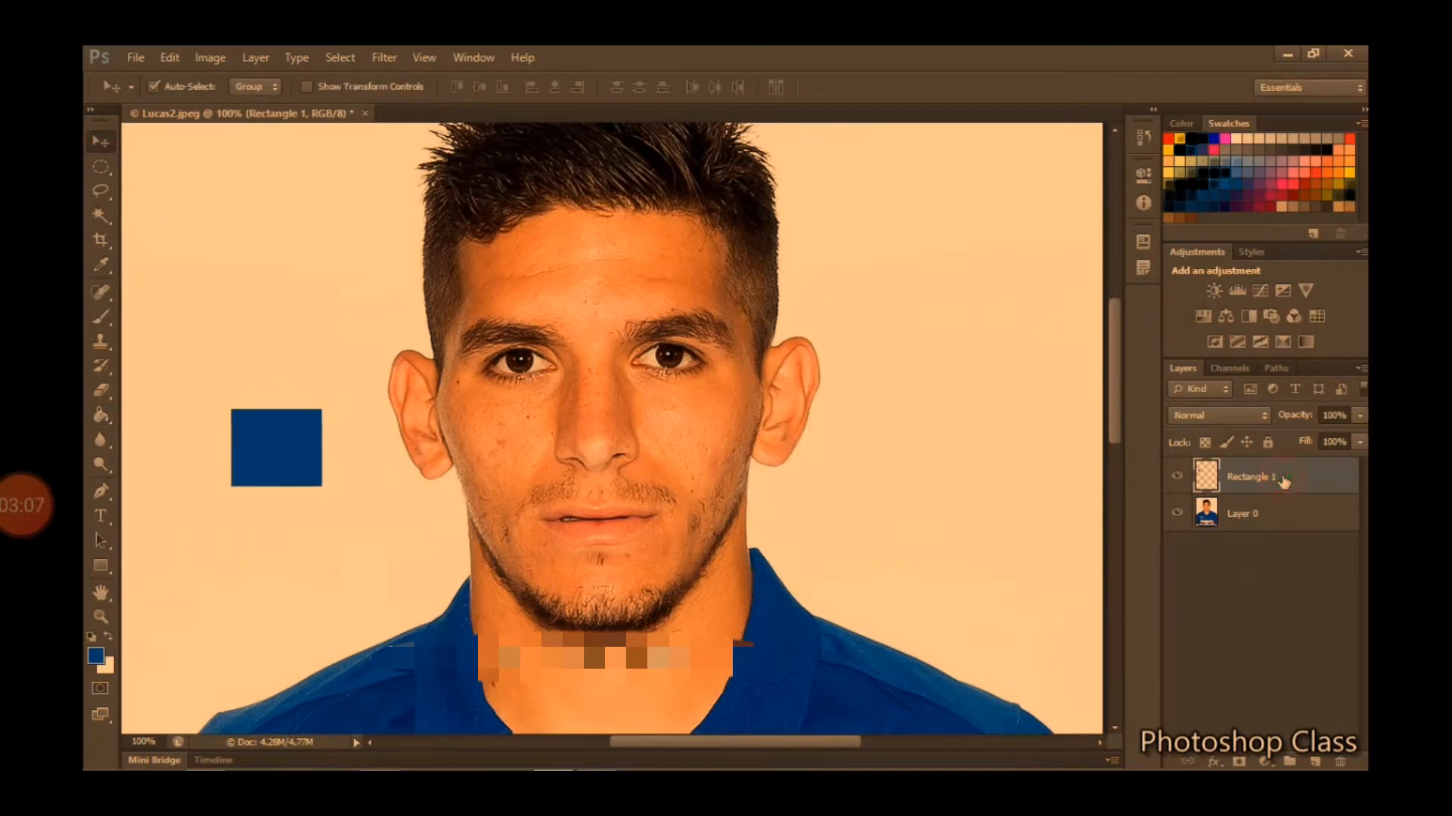
key("Delete")
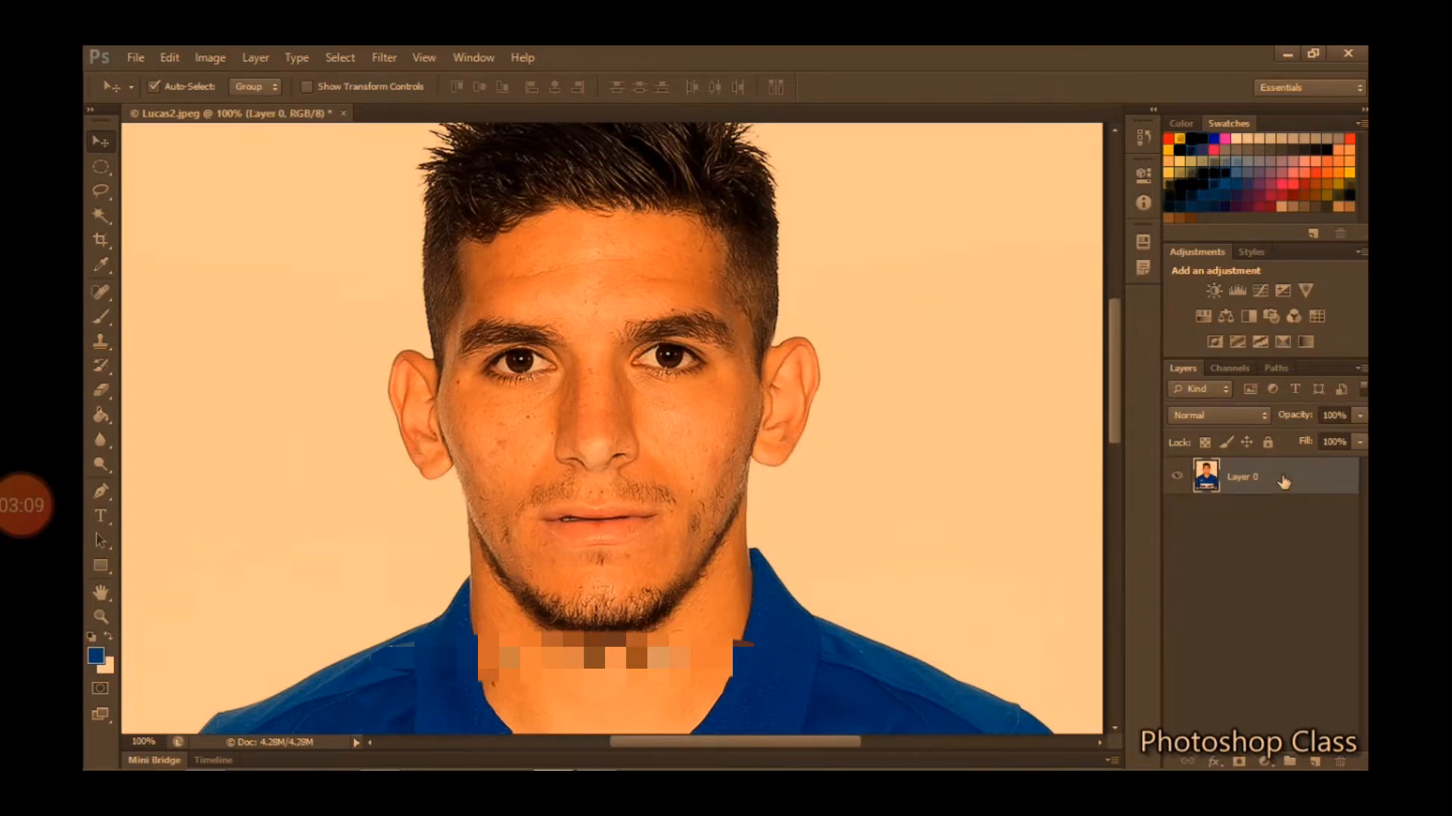
Try to remove the small blemishes on both cheeks with the content-aware Spot Healing Brush at size 19
scroll(1009, 513, "down", 1)
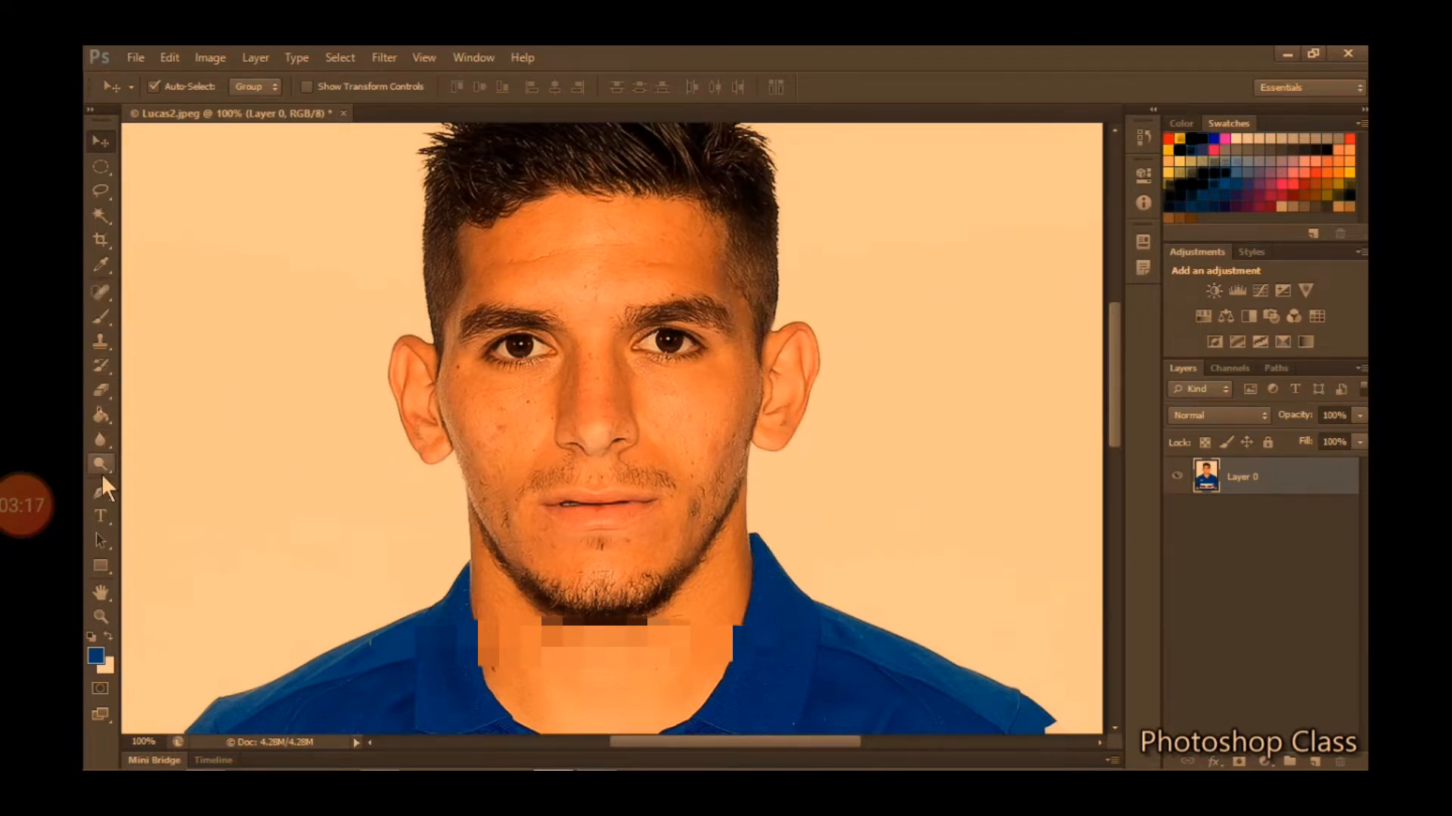
left_click(107, 298)
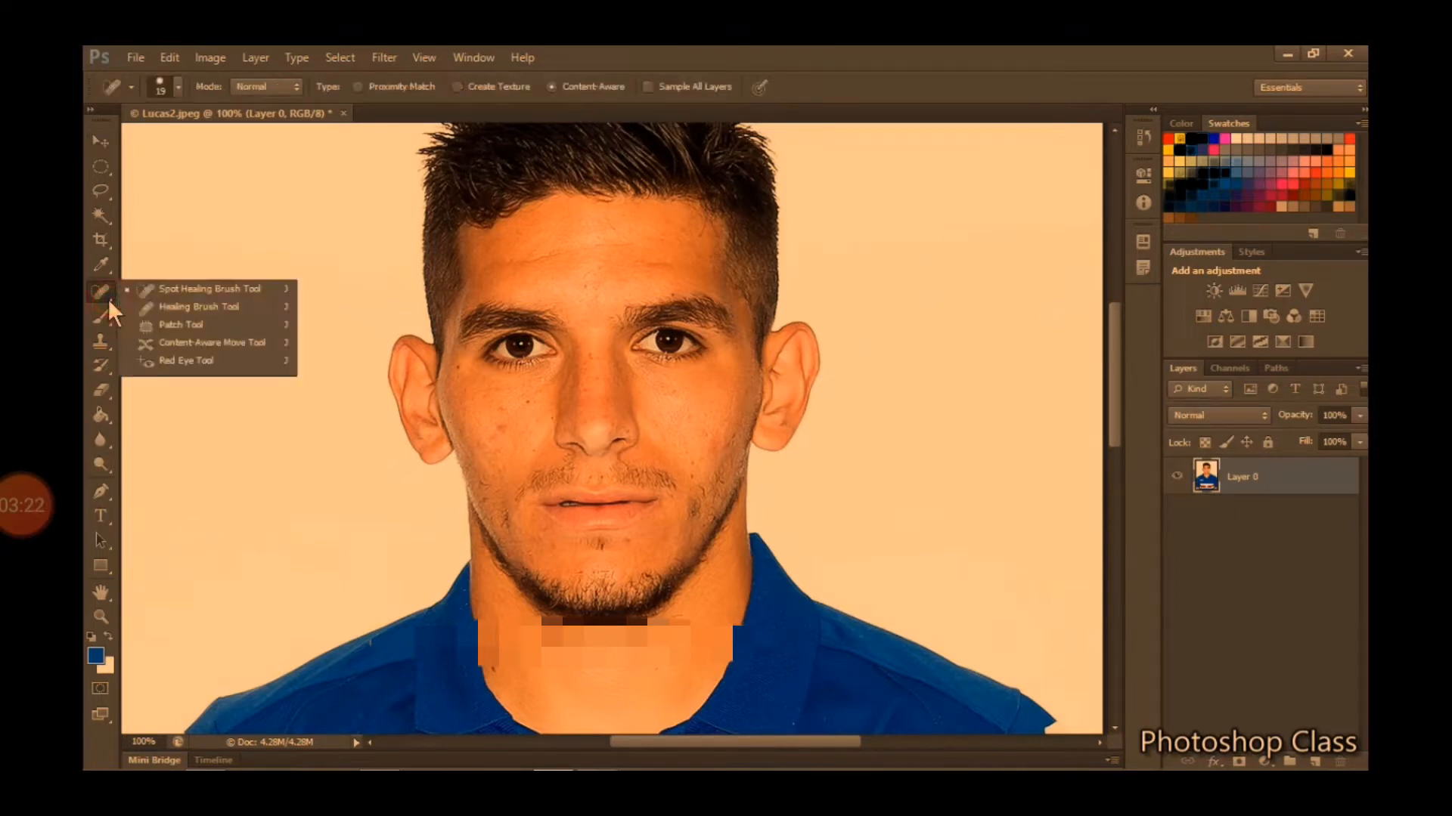
left_click(198, 288)
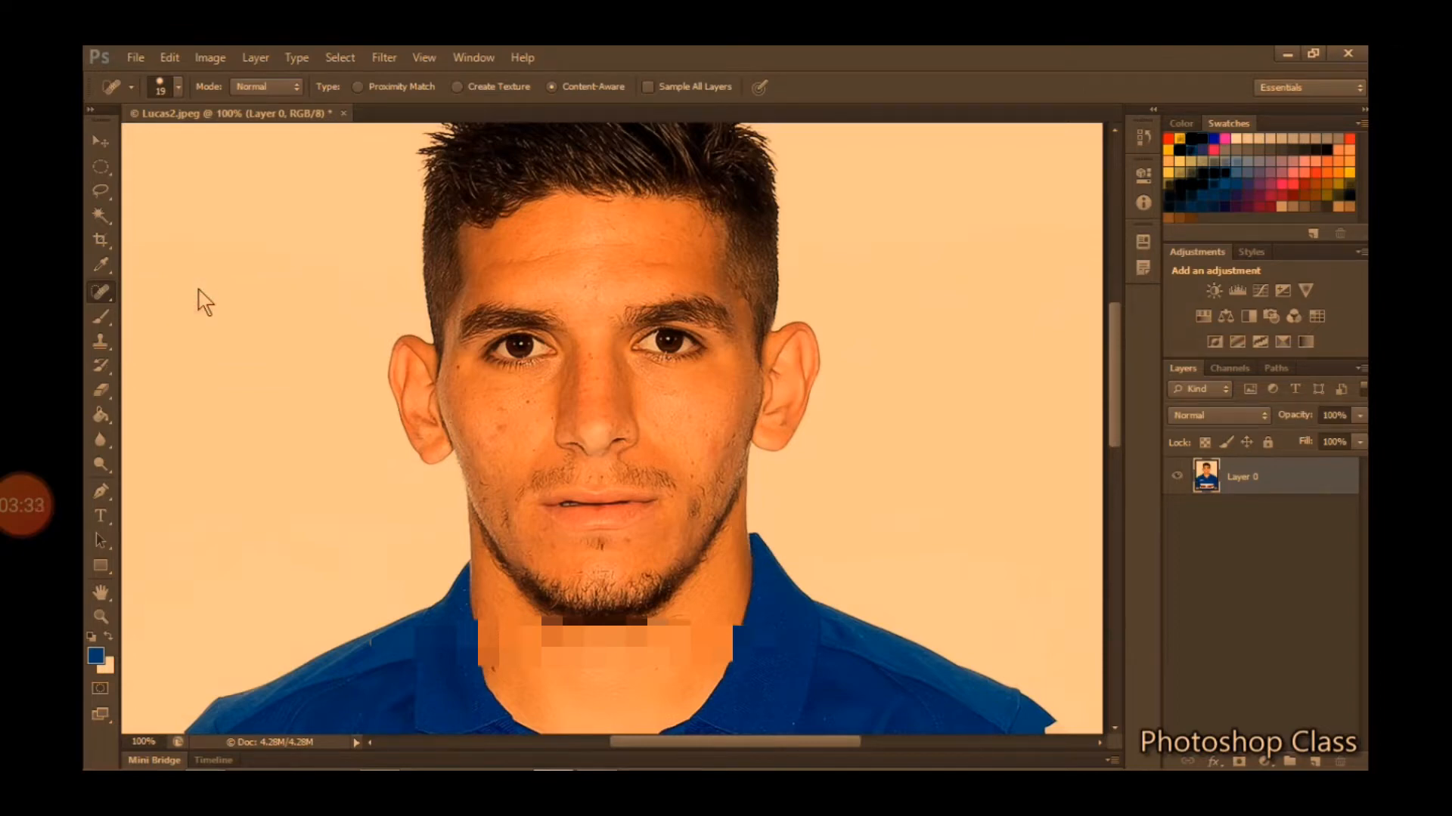
left_click(459, 366)
left_click(524, 405)
left_click(690, 478)
left_click(693, 464)
left_click(678, 456)
Undo the spot healing strokes back through the history and remove the restored blue rectangle layer
key("ctrl+alt+z")
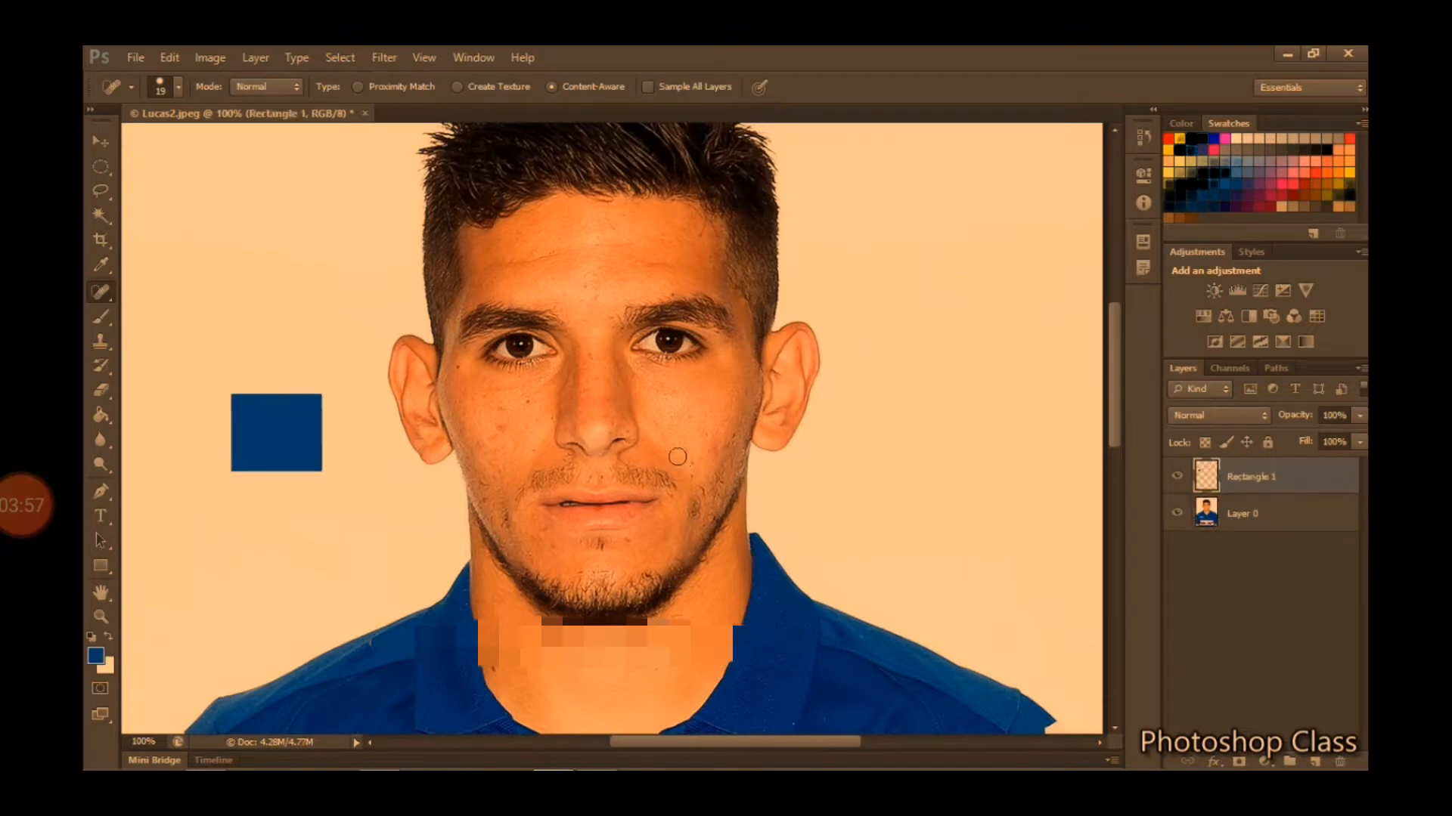
left_click(1280, 476)
key("Delete")
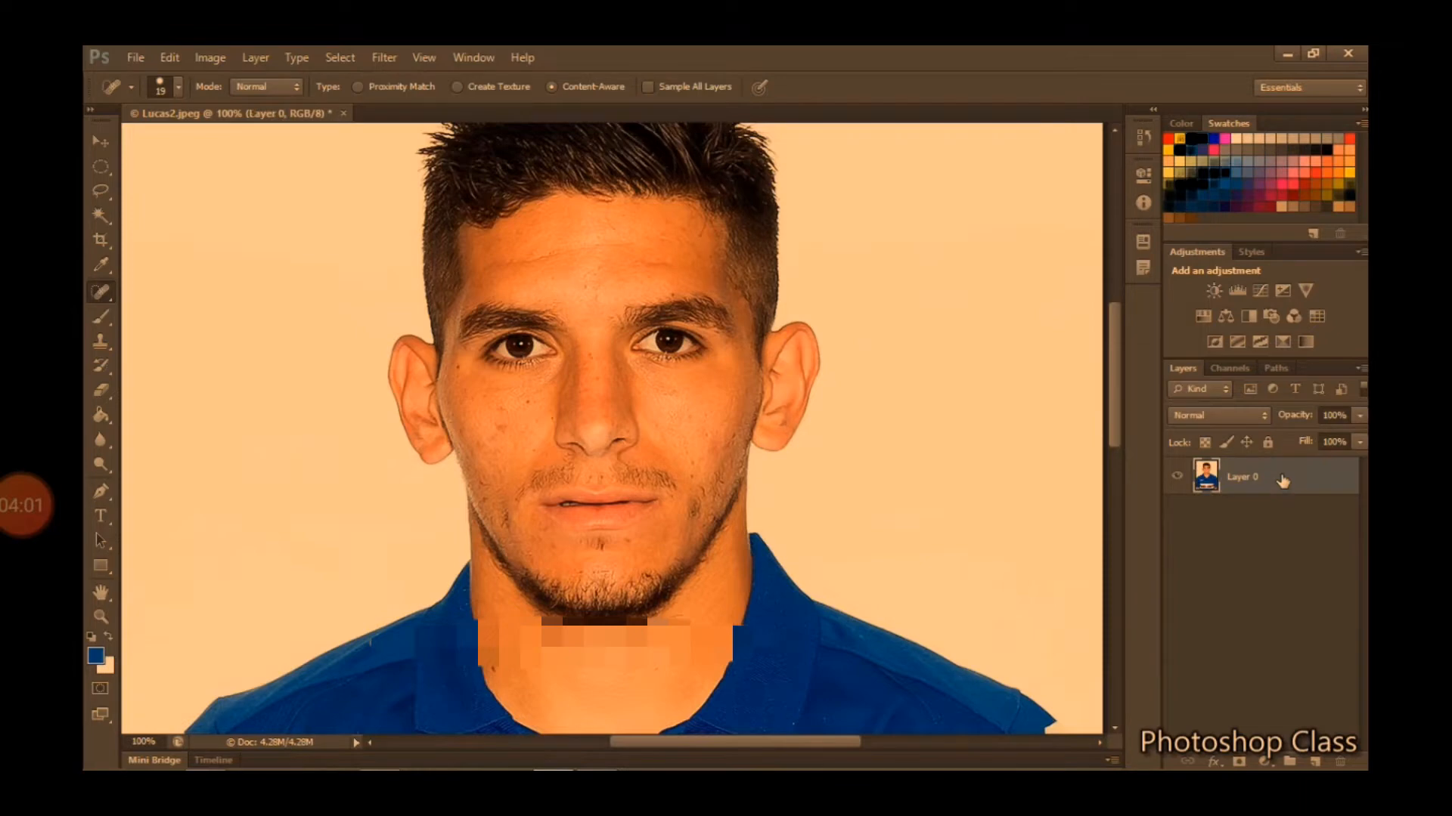
Try to heal the dark spot beside the nose with the Healing Brush, using clean cheek skin as the source
left_click(112, 297)
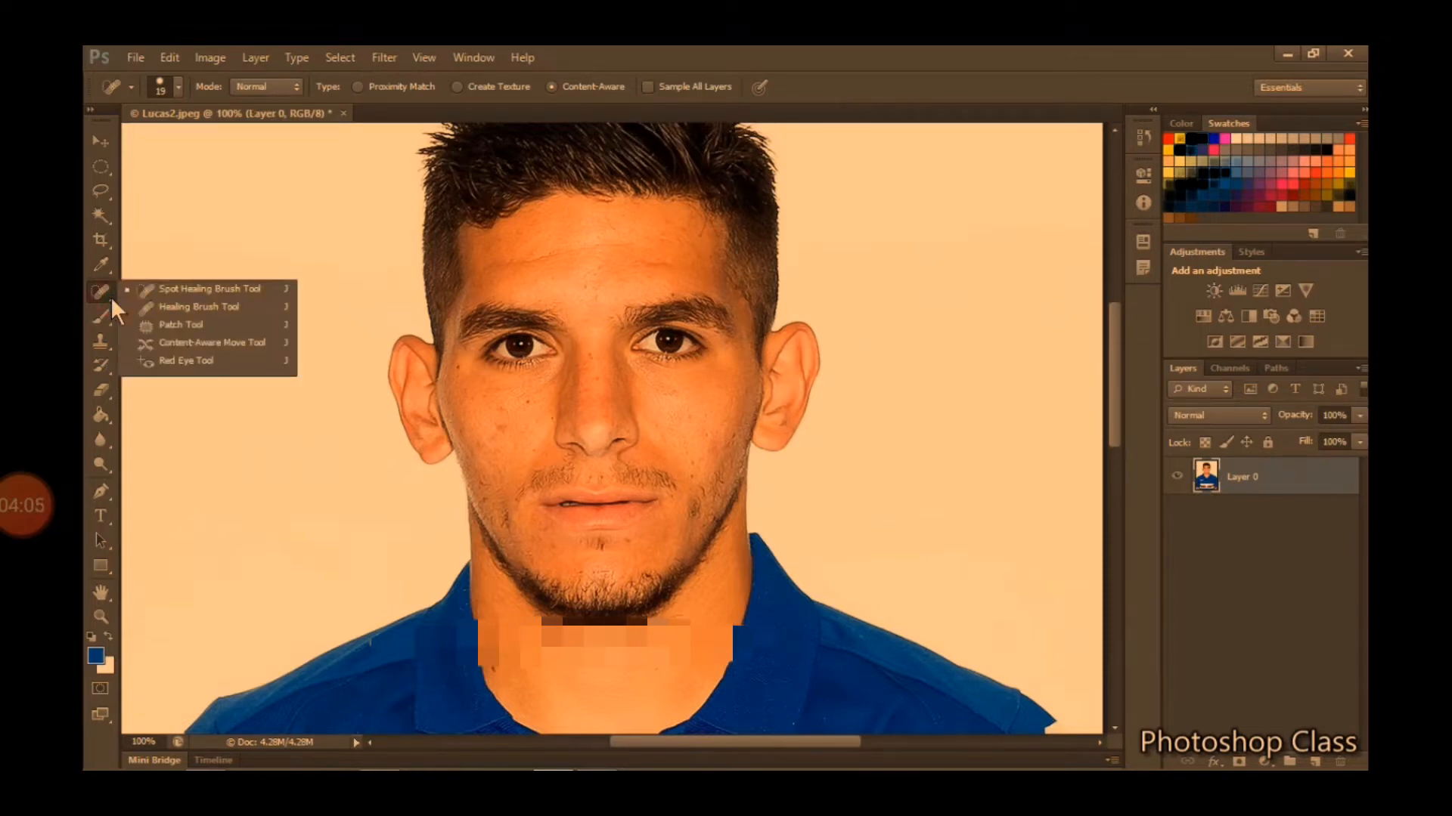
left_click(203, 305)
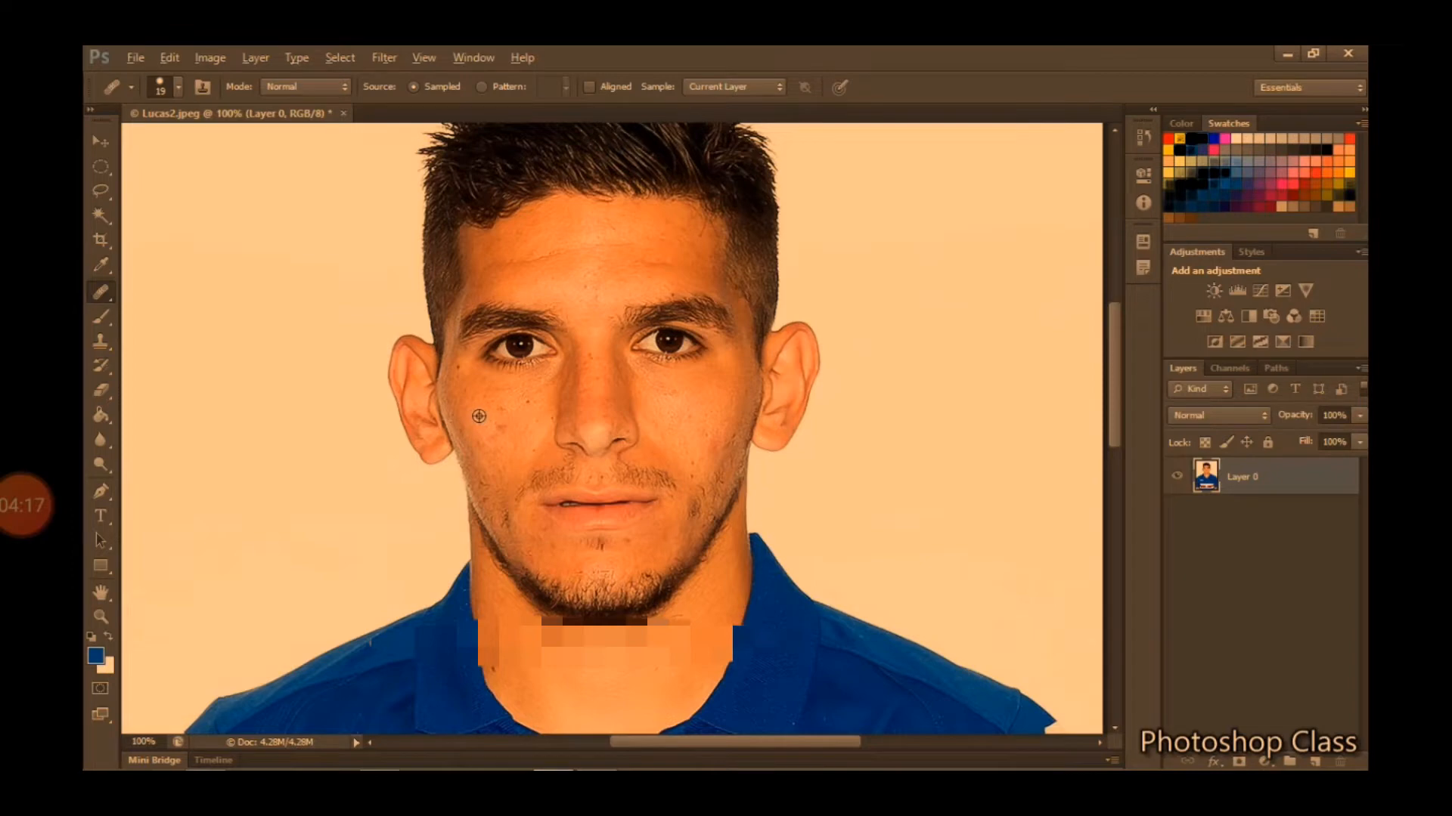
left_click(478, 416, "alt")
left_click(527, 403, "alt")
Patch the dark spot on the neck near the collar with clean neck skin using the Patch Tool, and deselect
right_click(111, 299)
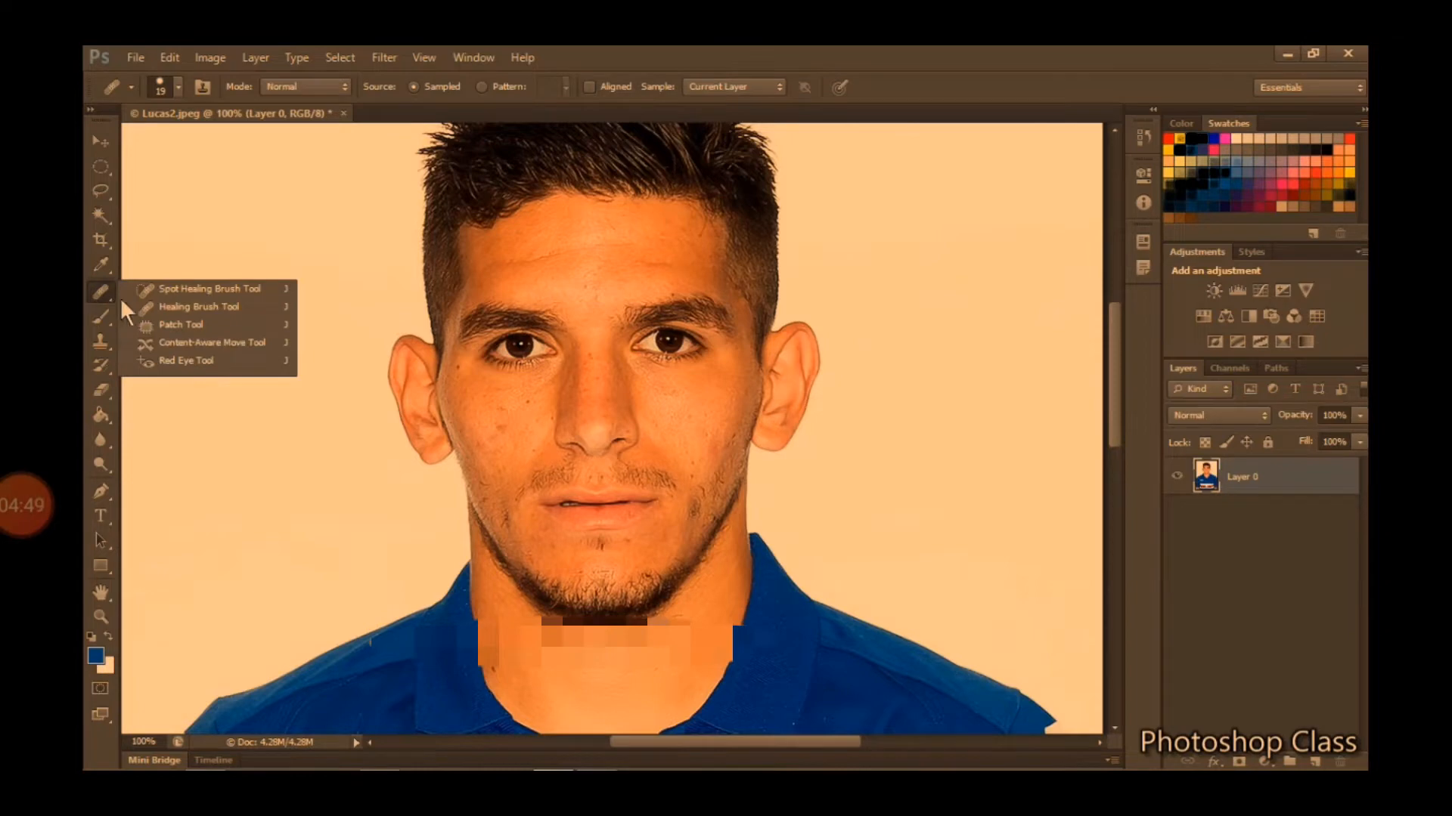
left_click(166, 324)
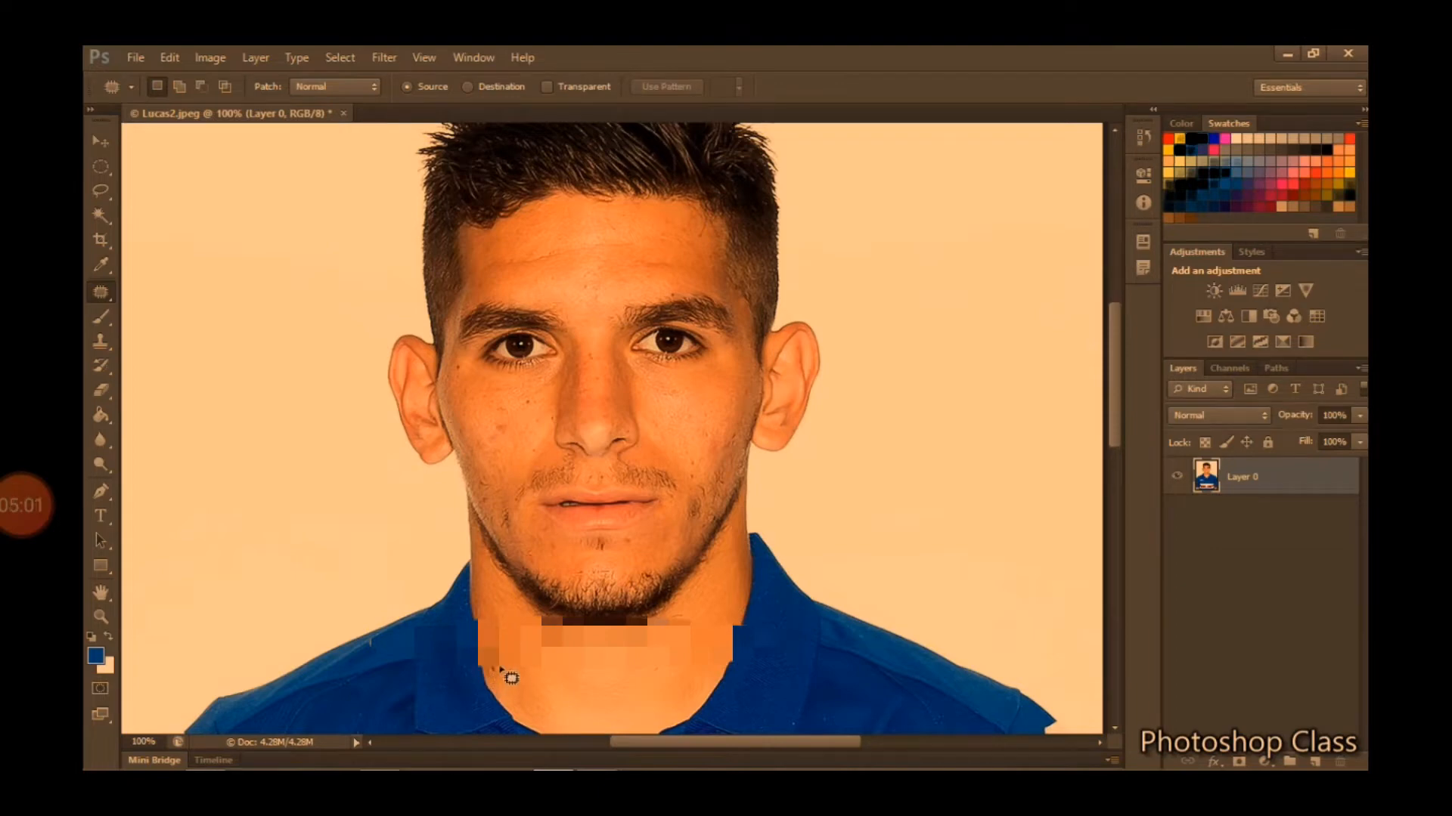
left_click_drag(492, 669, 502, 674)
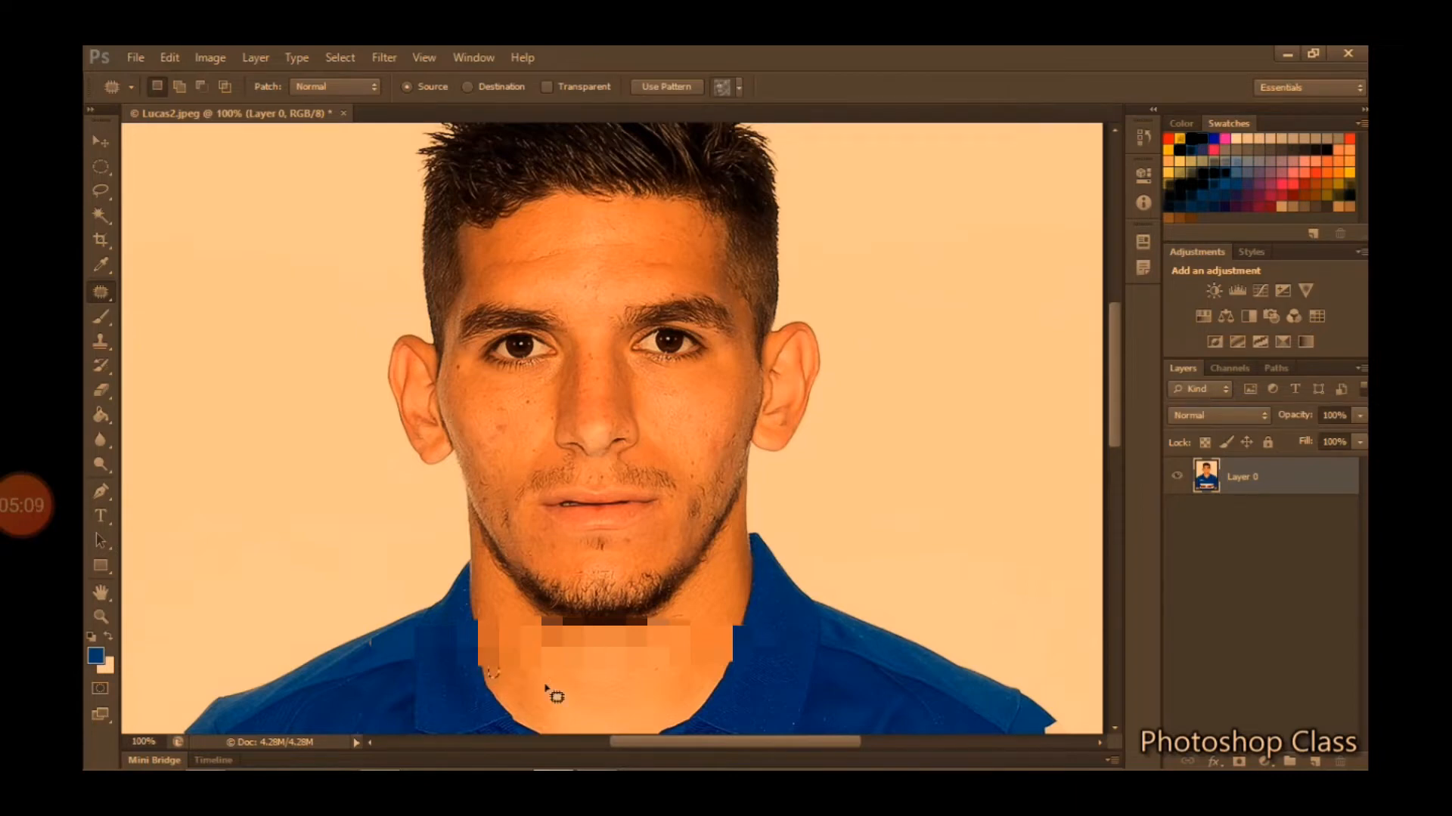
key("ctrl+d")
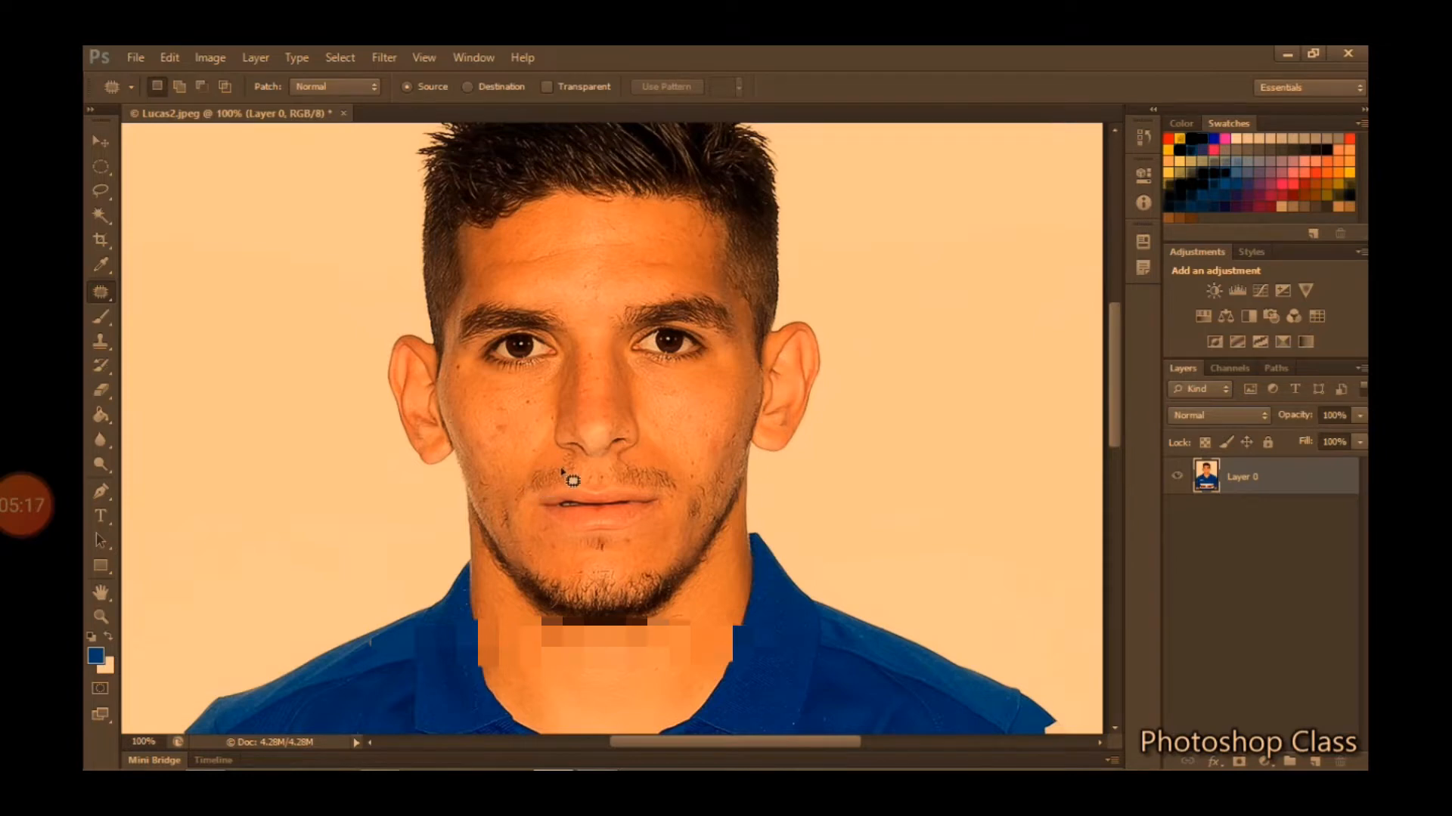
scroll(562, 470, "up", 1)
left_click(570, 476)
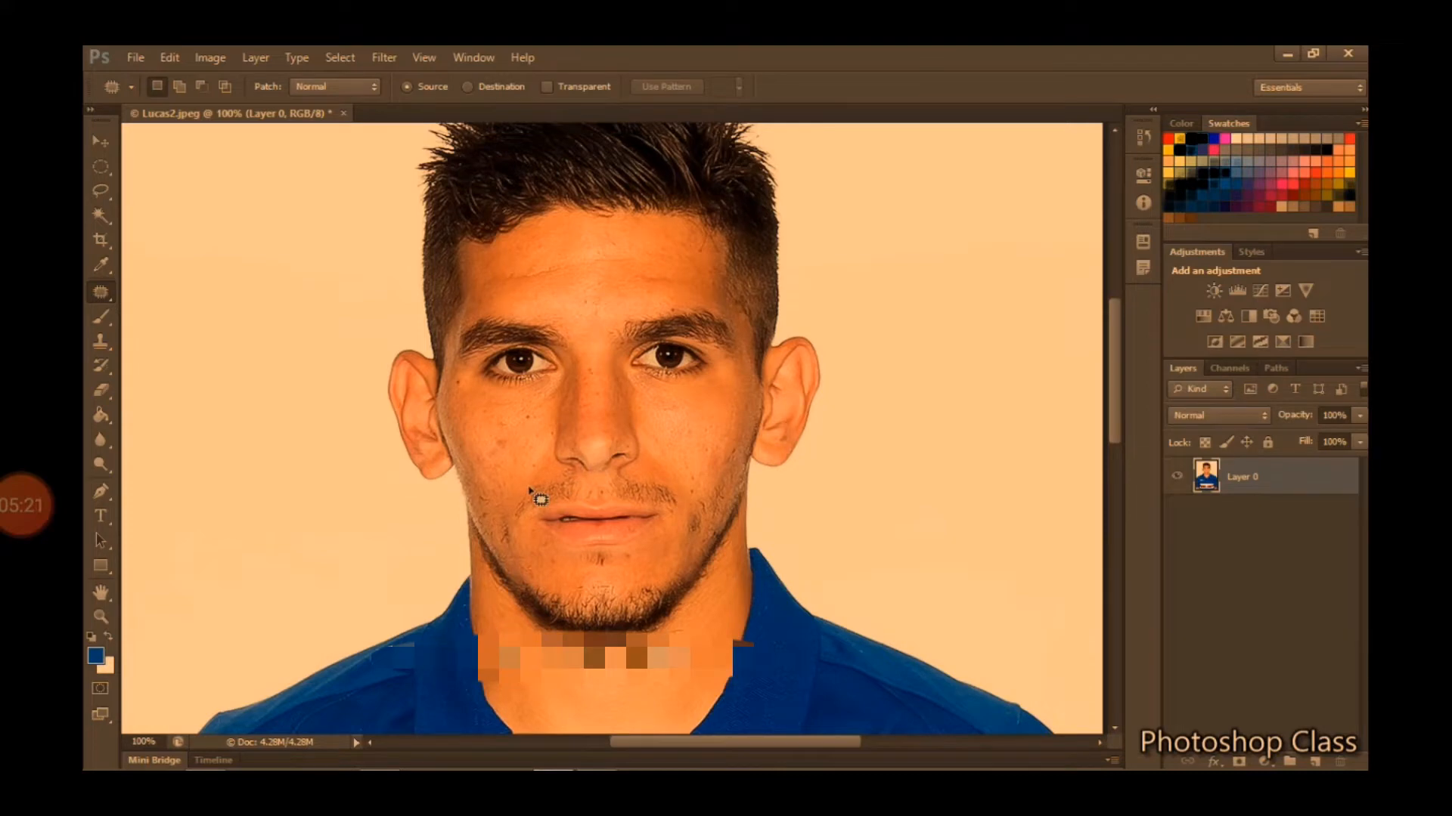
right_click(529, 490)
right_click(550, 482)
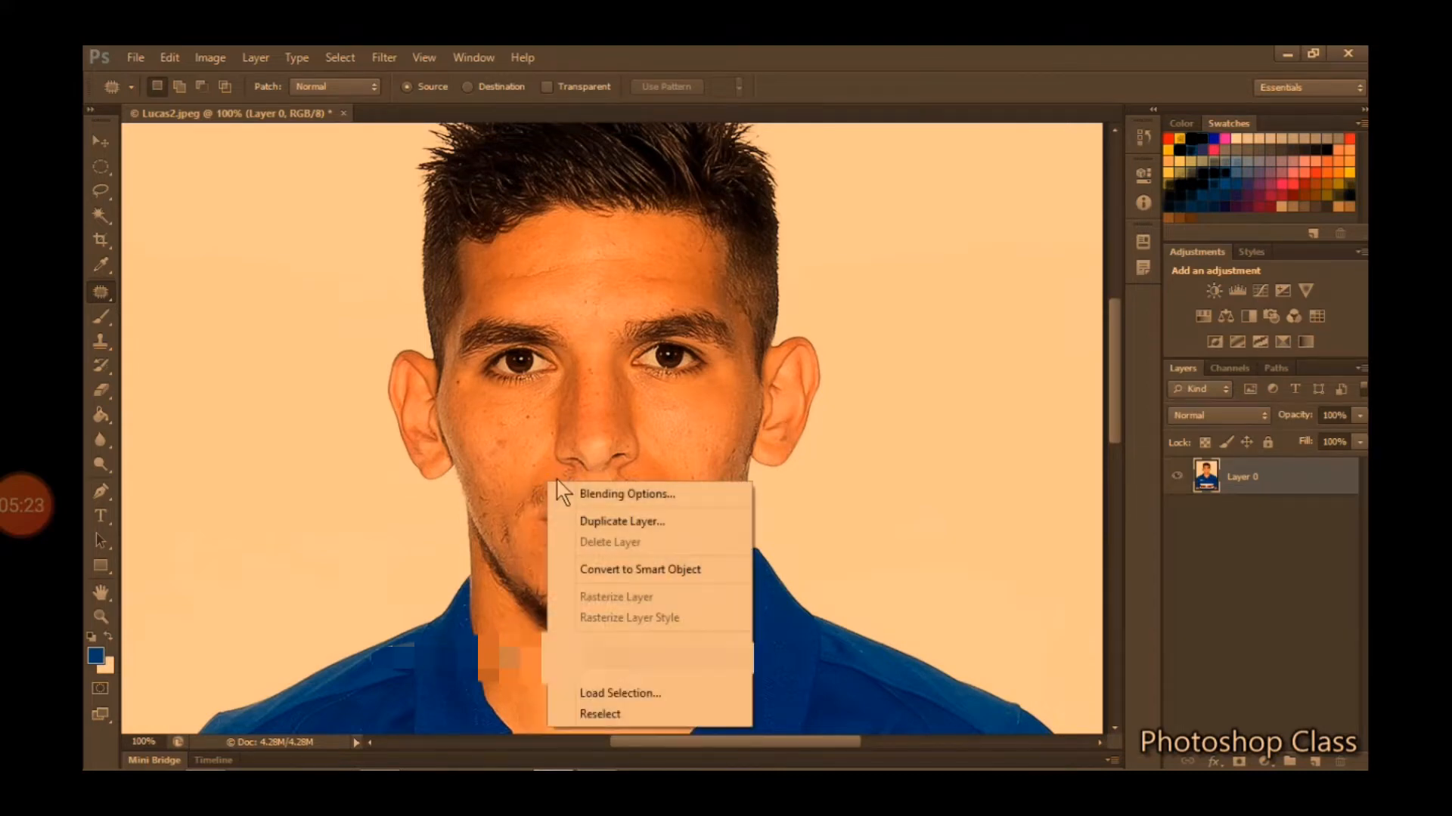
Try to patch the left side of the moustache with clean neck skin using the Patch Tool, and deselect
left_click(544, 473)
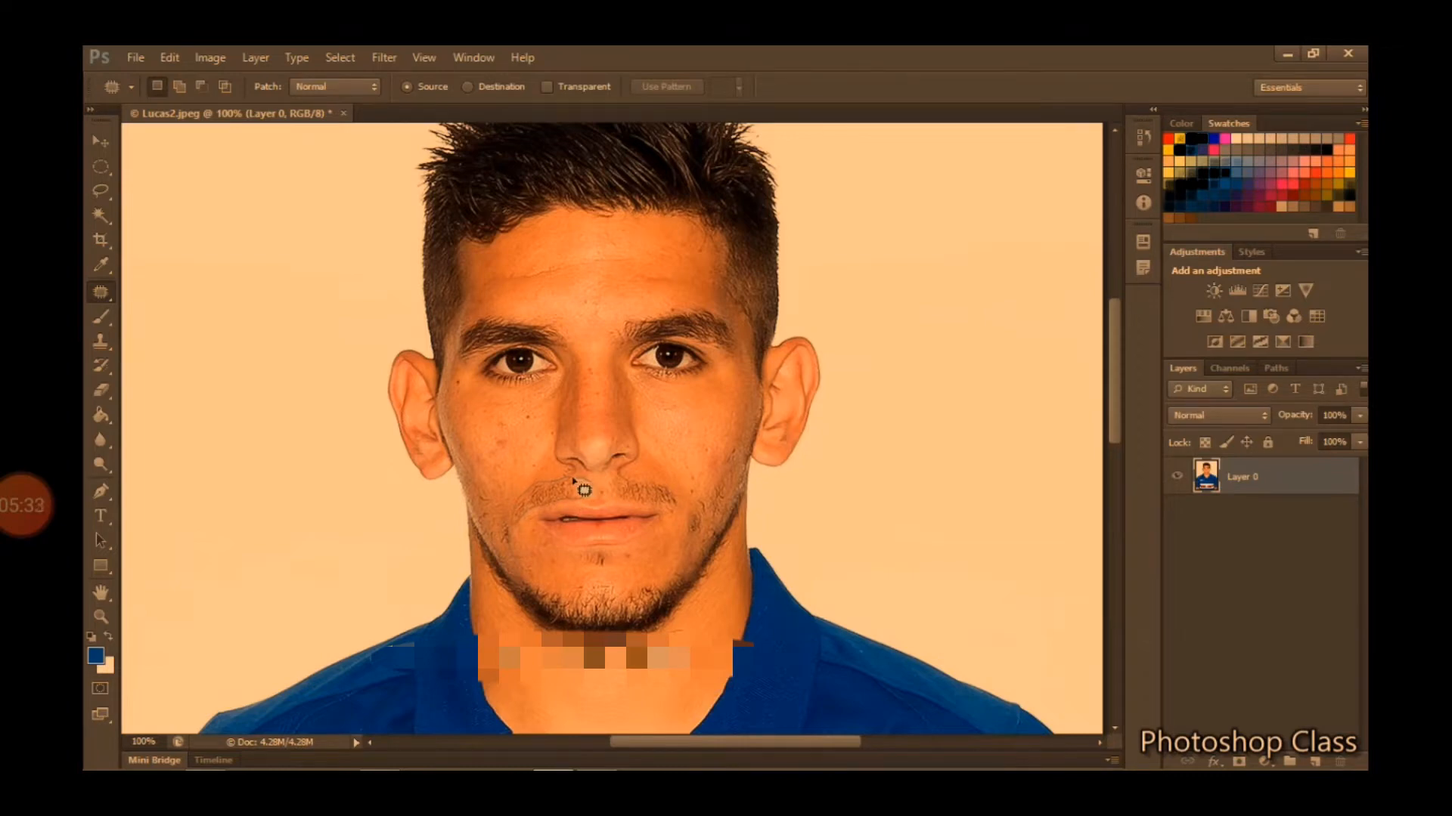
mouse_move(582, 488)
left_mouse_down()
mouse_move(563, 504)
mouse_move(588, 703)
left_mouse_up()
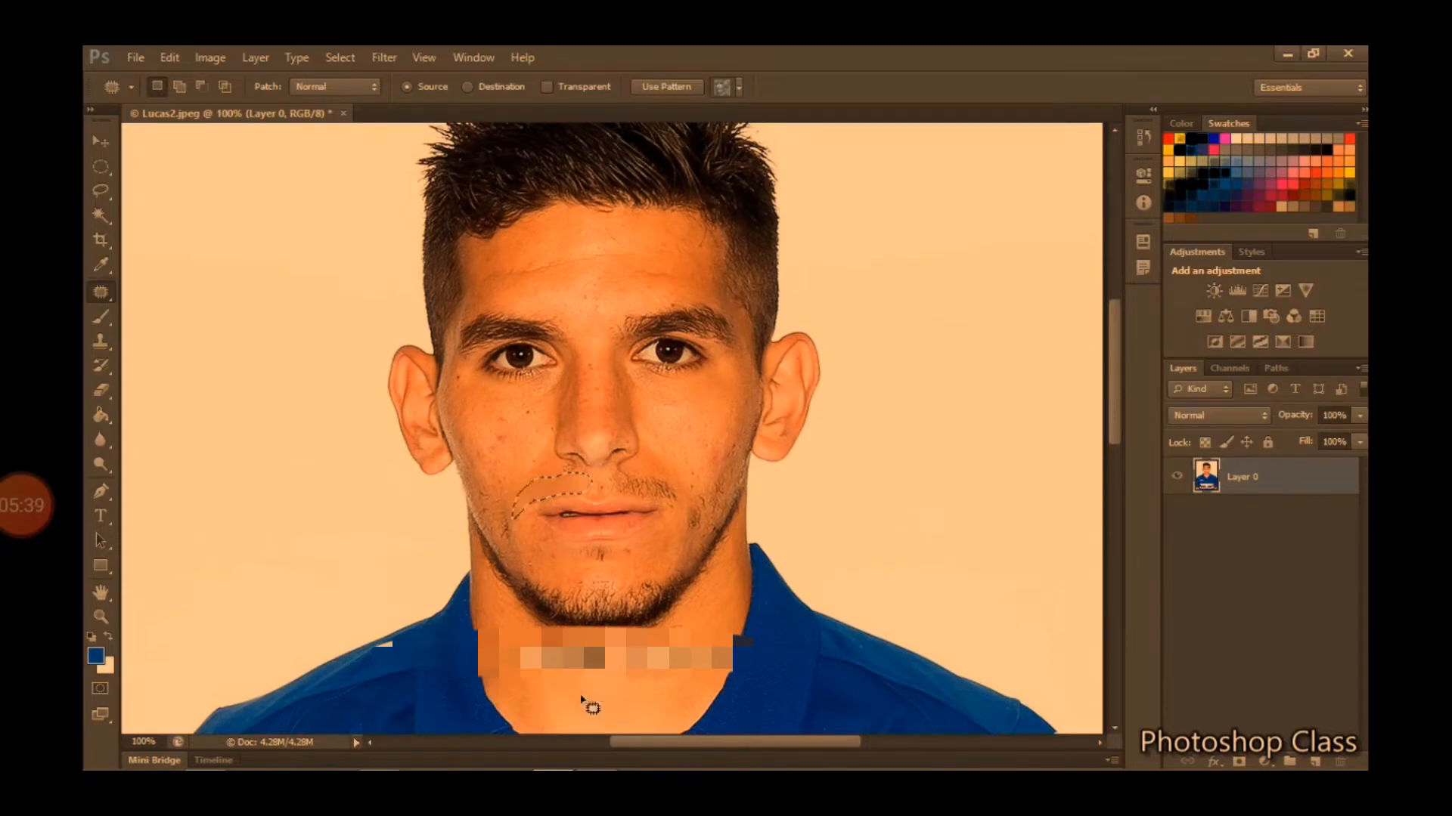
key("ctrl+d")
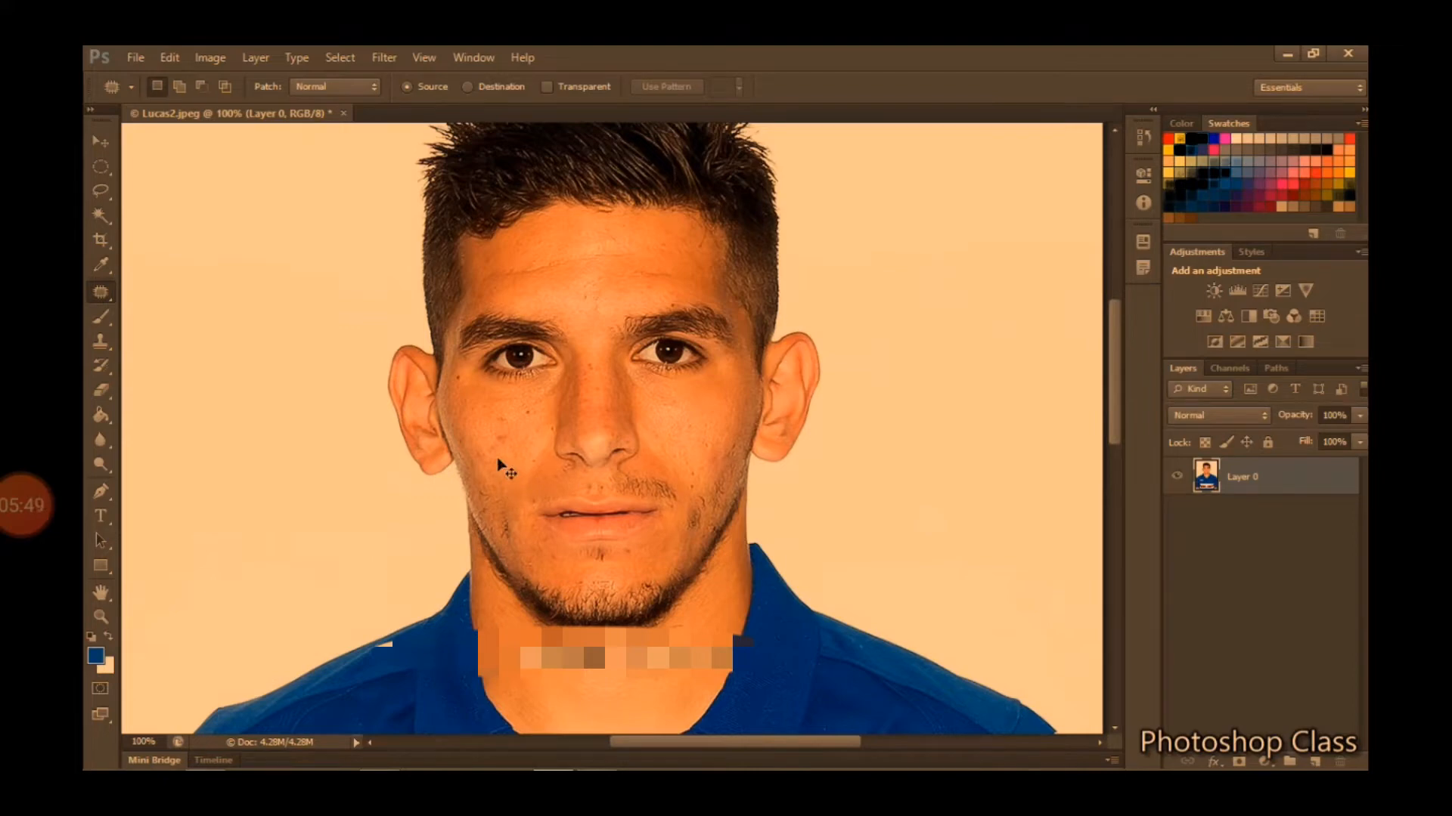
Undo the moustache patch made with neck skin and its selection
key("ctrl+alt+z")
key("ctrl+alt+z")
key("ctrl+alt+z")
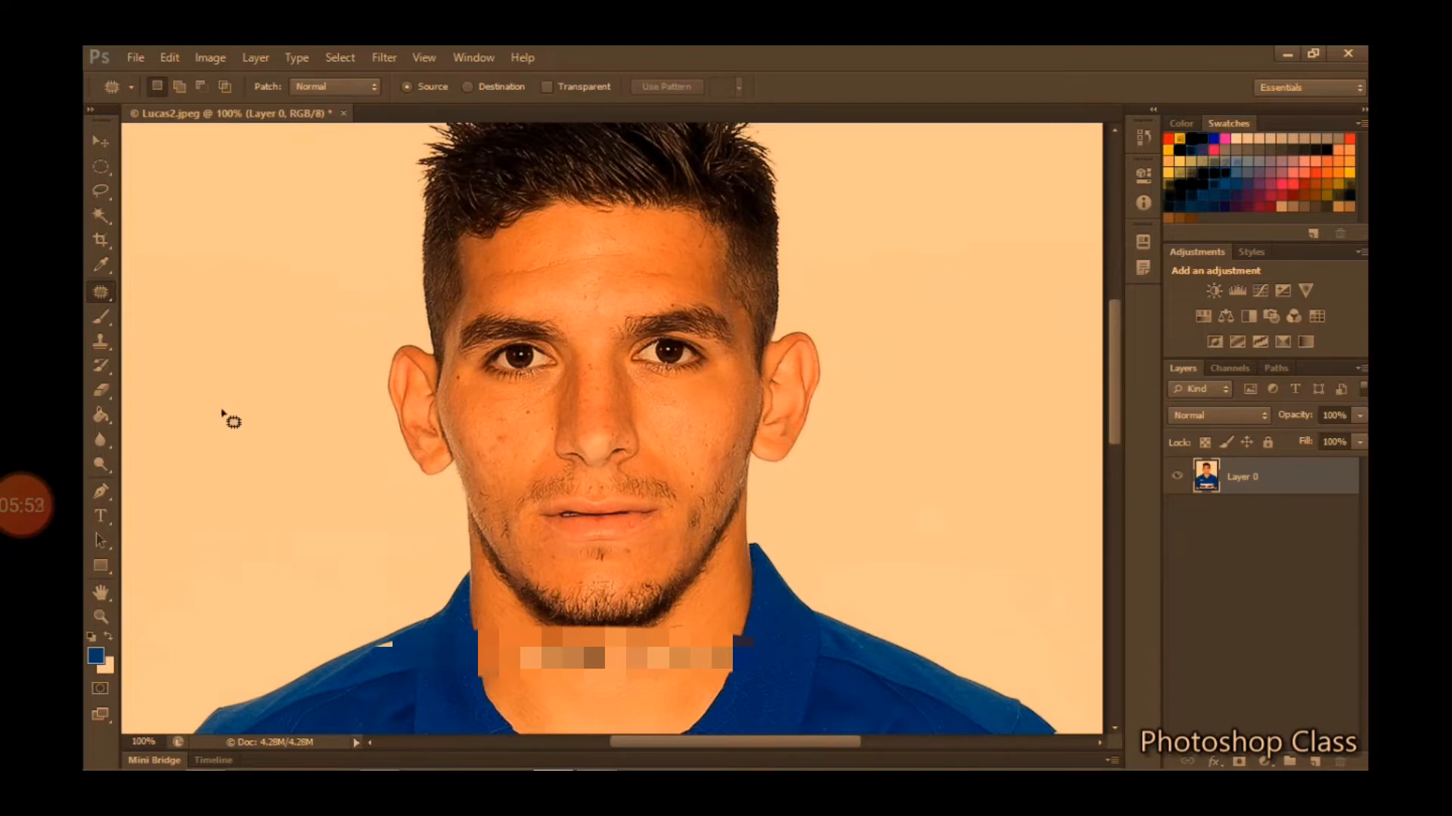
Try to move the moustache onto the plain background beside the face with the Content-Aware Move Tool, and delete the moved piece
right_click(111, 300)
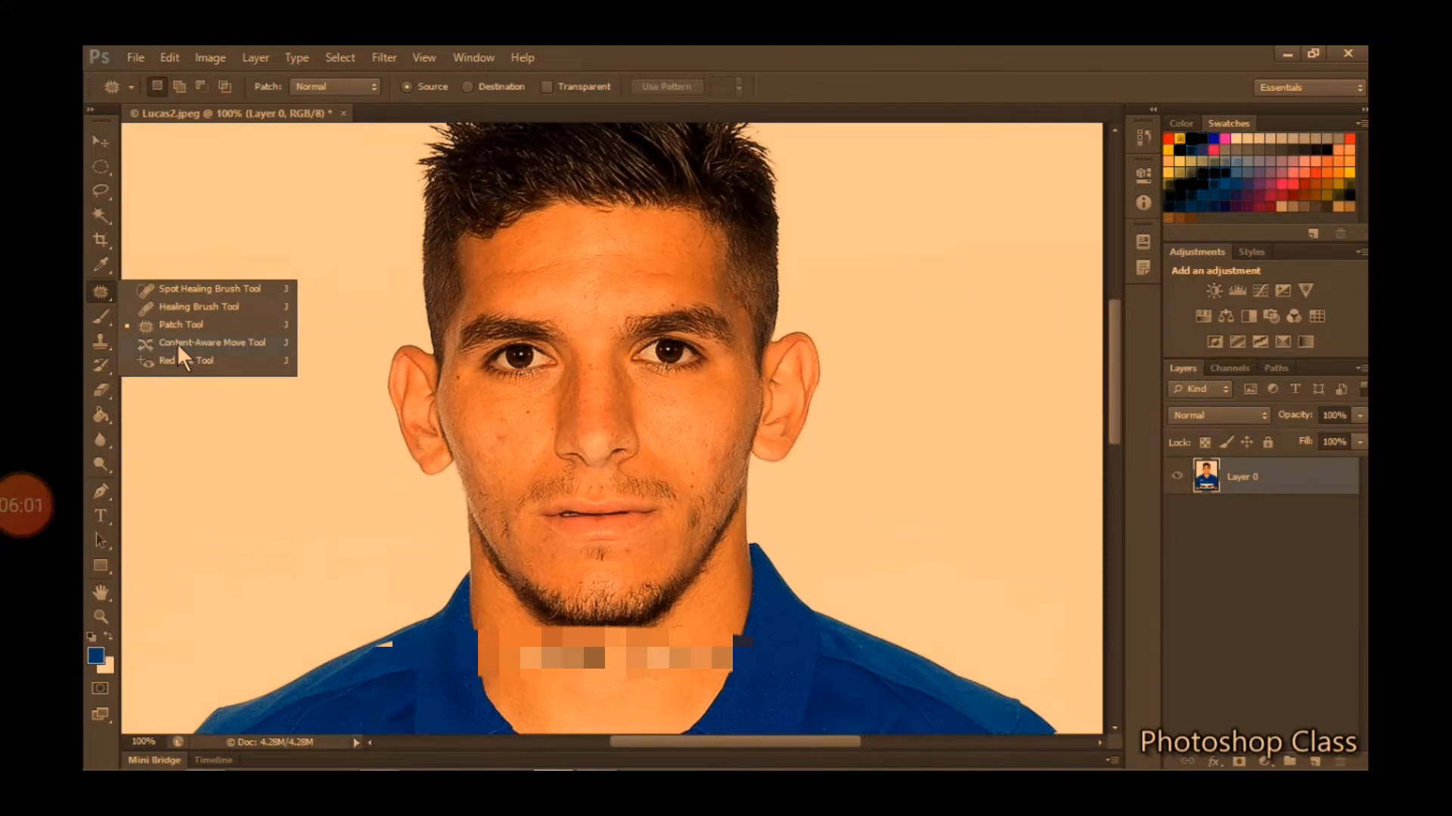
left_click(179, 346)
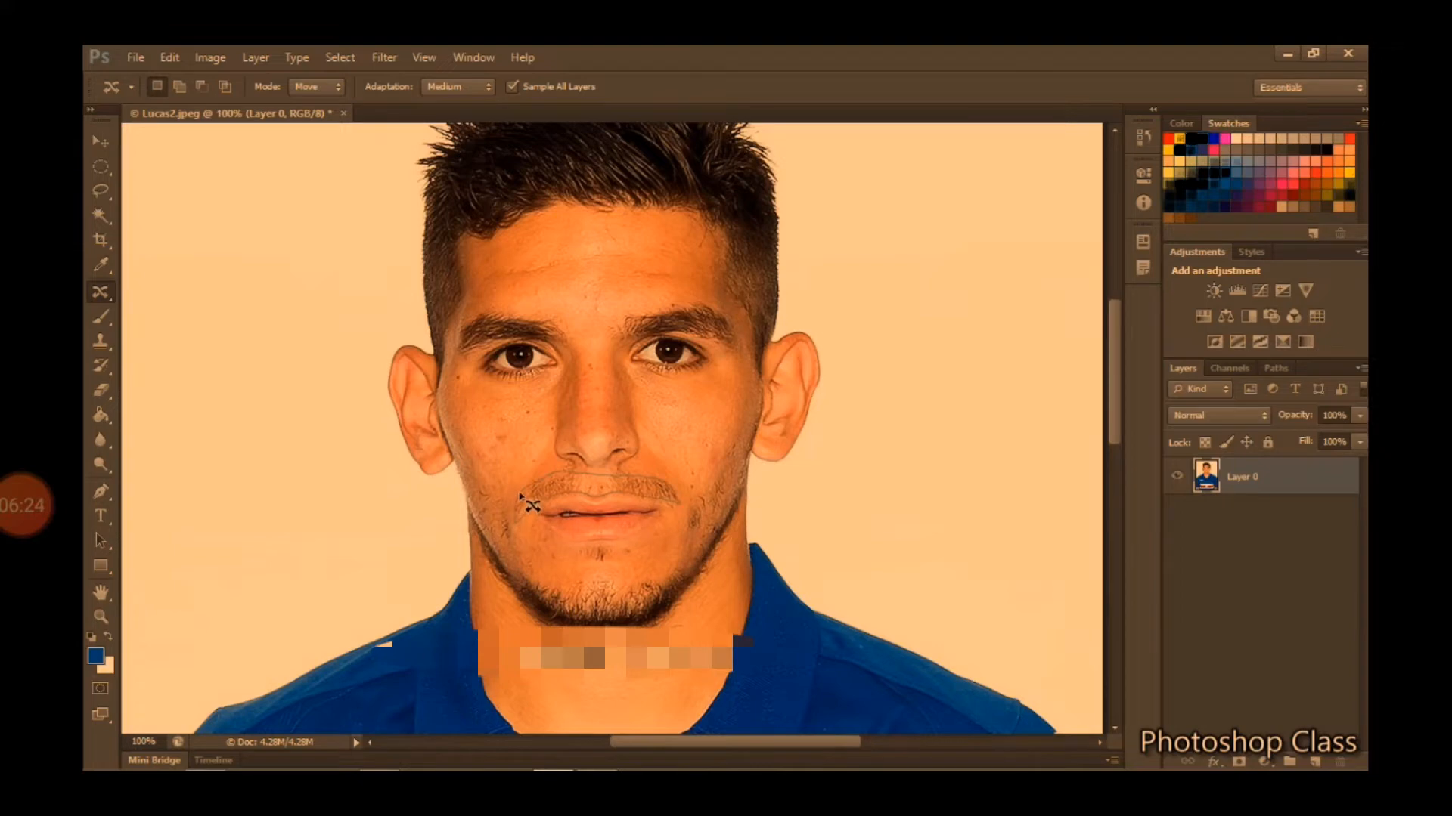
left_click_drag(556, 487, 268, 464)
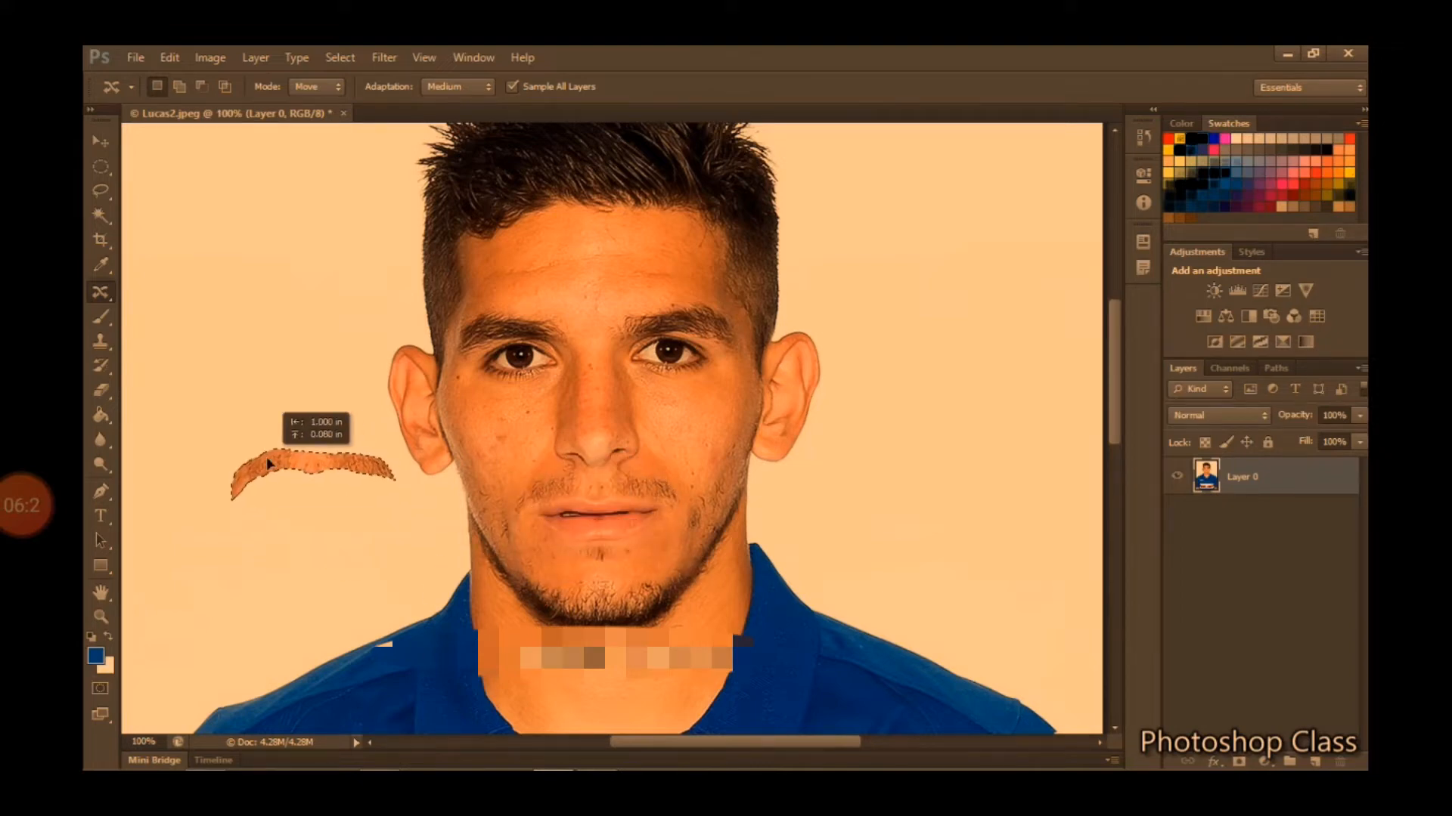
left_click_drag(269, 464, 268, 464)
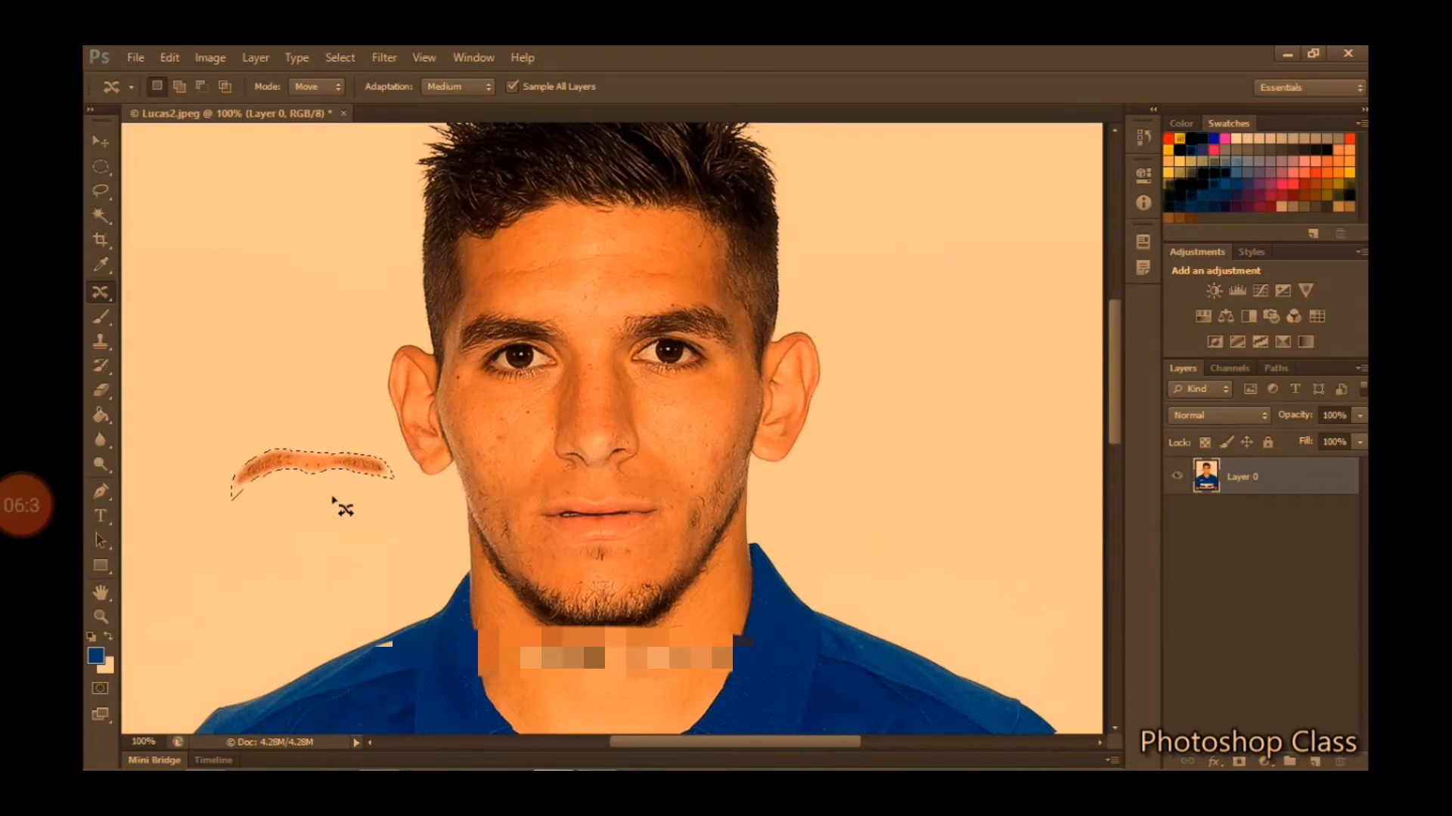
key("Delete")
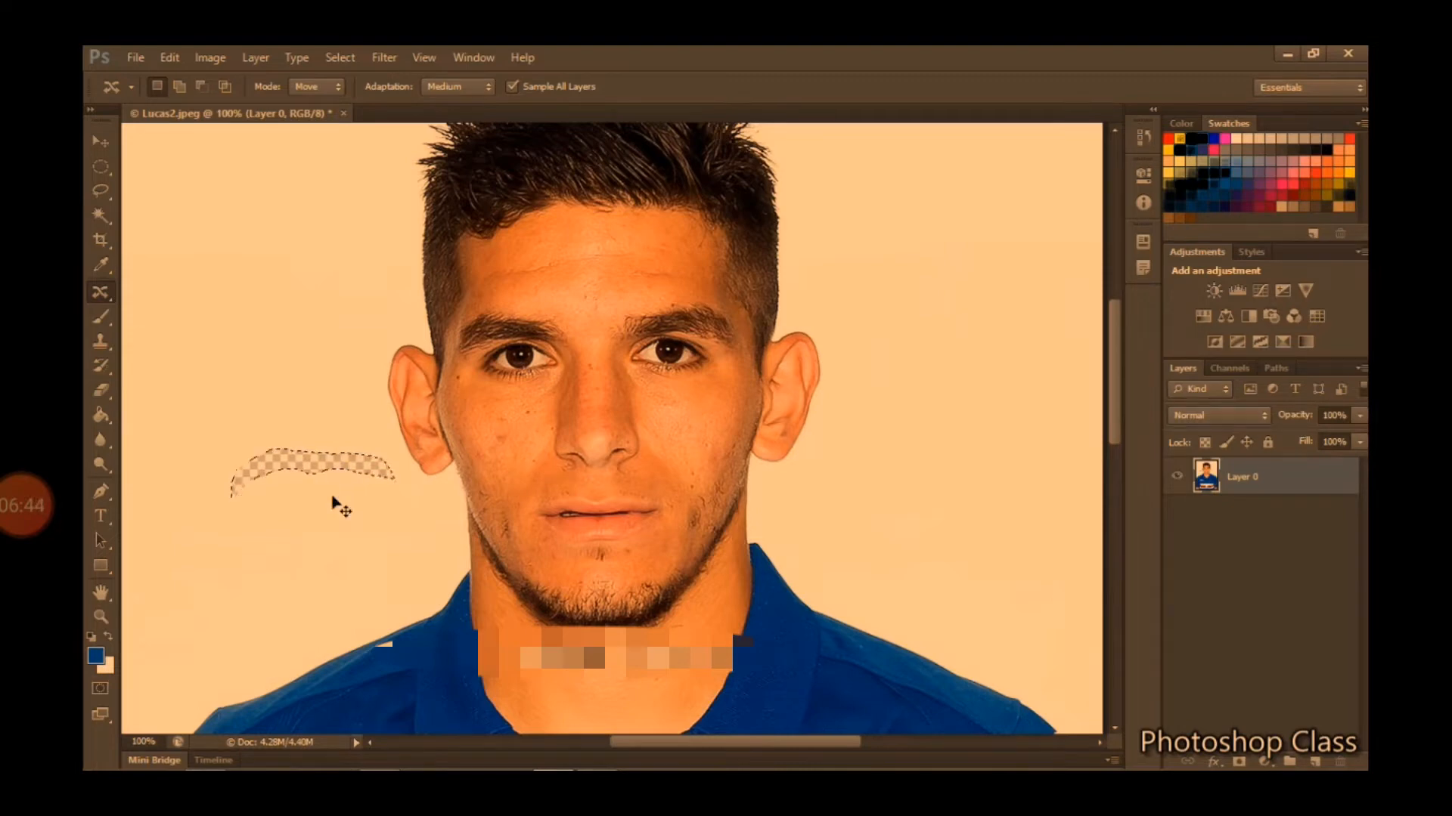
Undo the deletion and the content-aware move of the moustache, and deselect
key("ctrl+z")
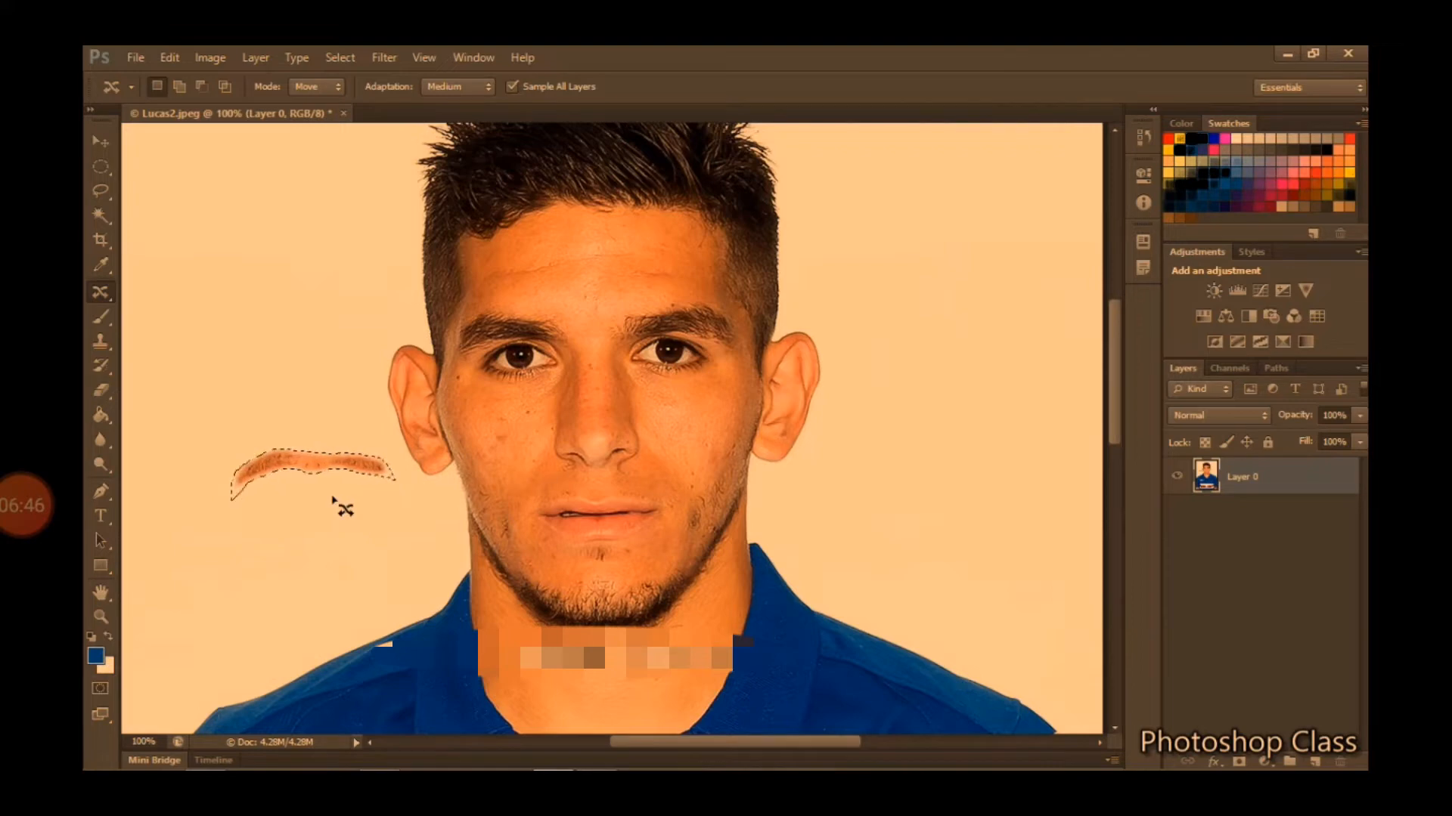
key("ctrl+alt+z")
key("ctrl+d")
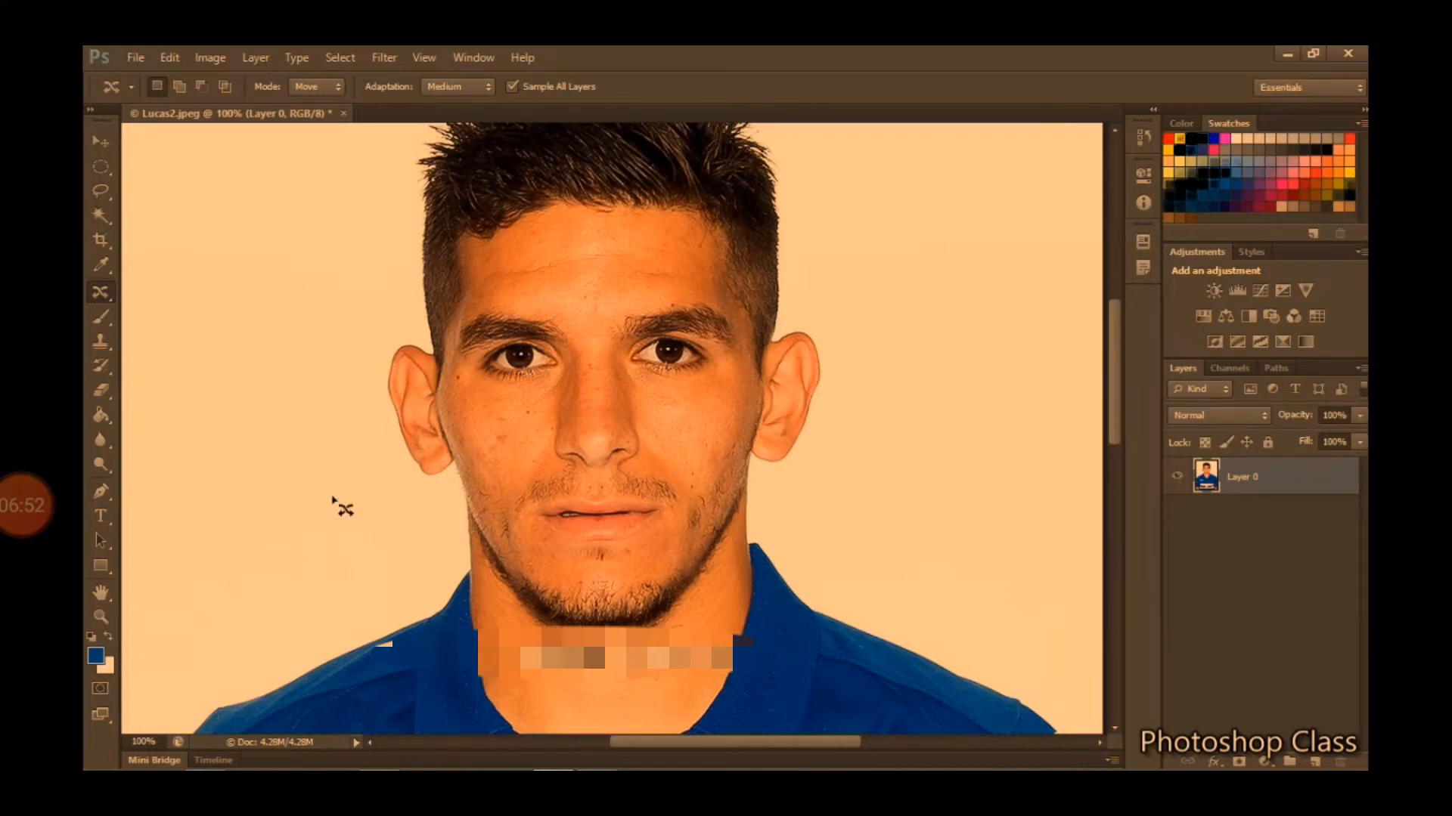
Try to patch the left side of the moustache with beard texture from the chin using the Patch Tool, and undo the patch
right_click(103, 295)
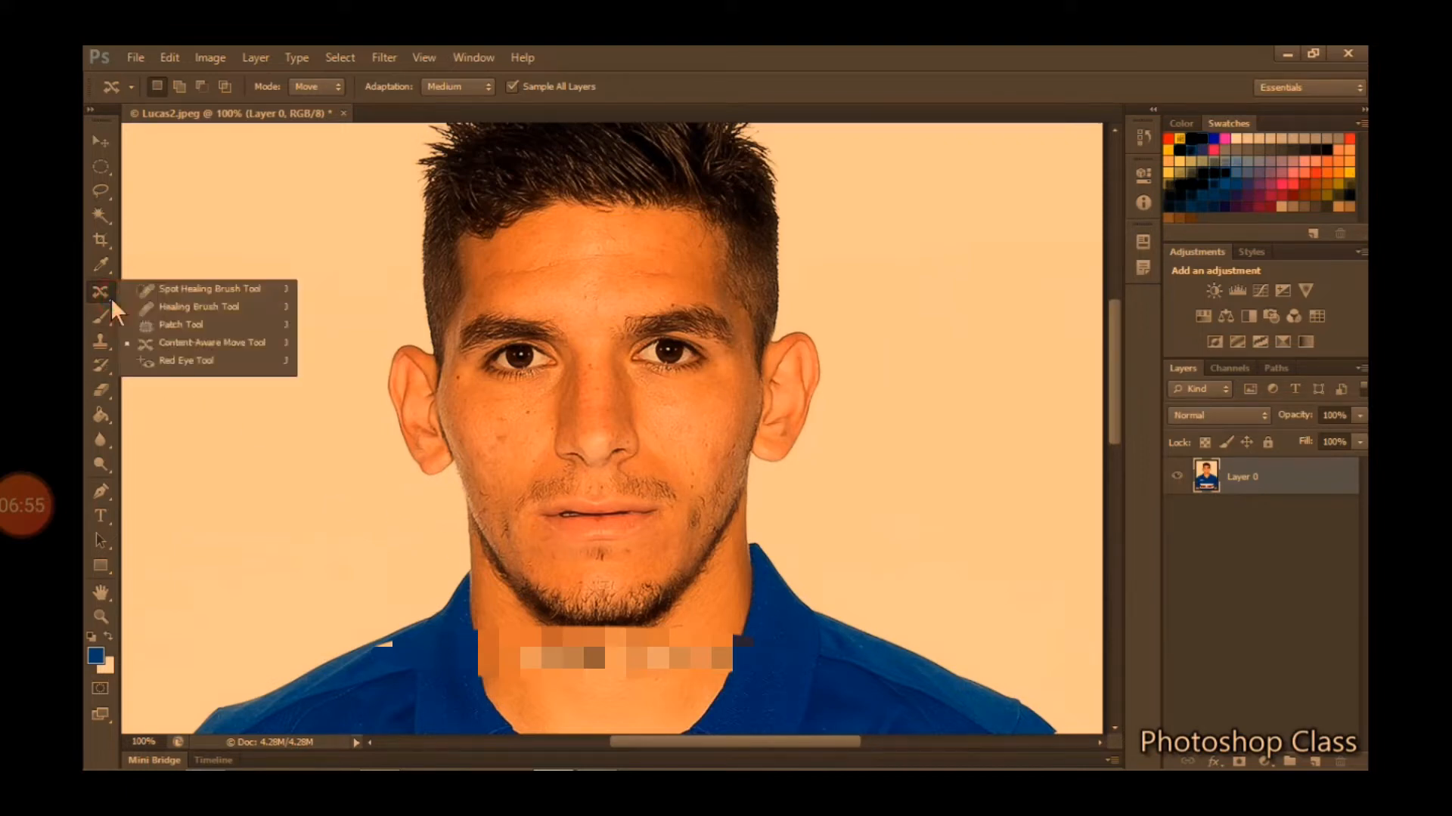
left_click(166, 326)
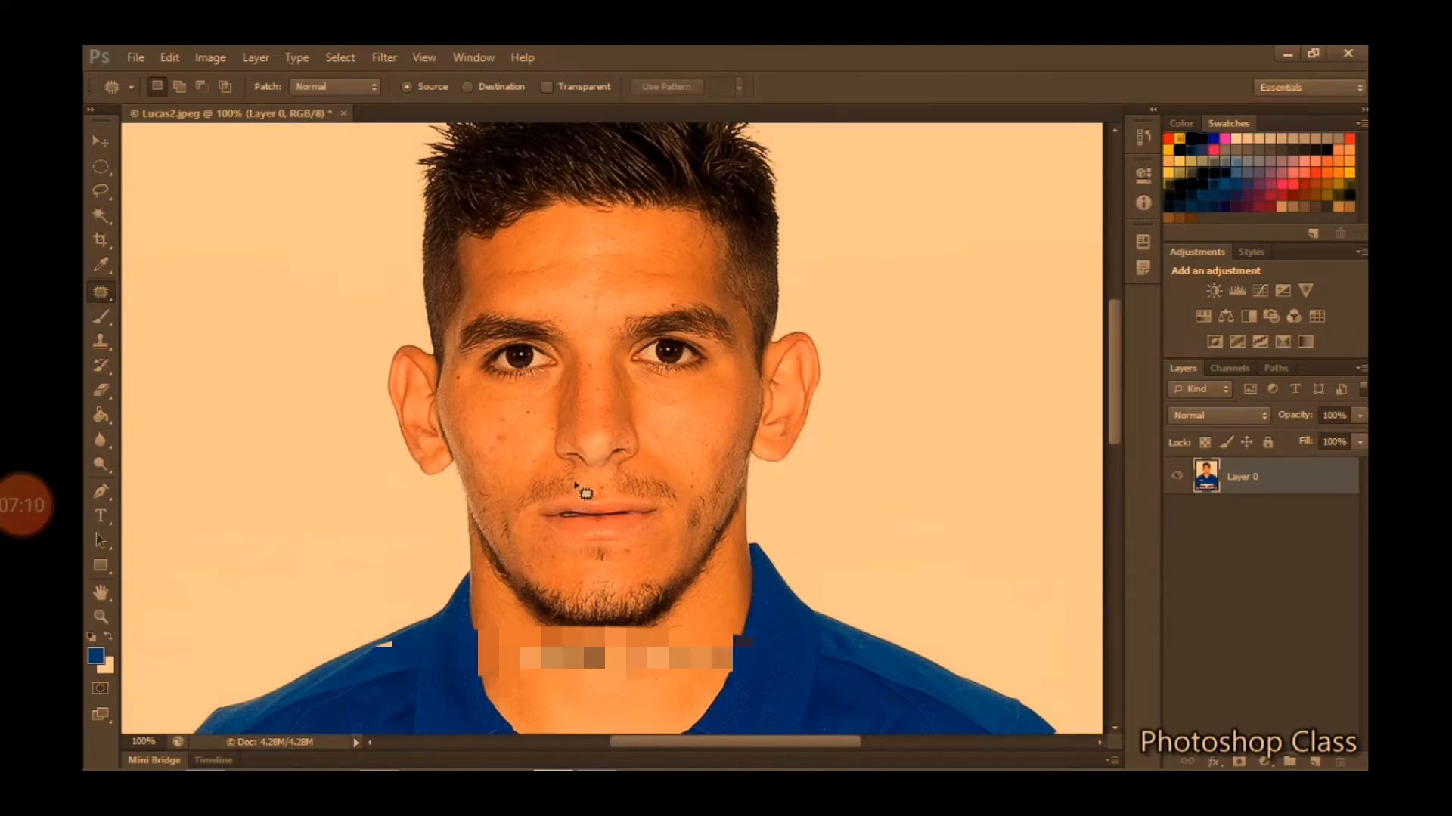
mouse_move(525, 509)
left_mouse_down()
mouse_move(551, 583)
mouse_move(611, 622)
left_mouse_up()
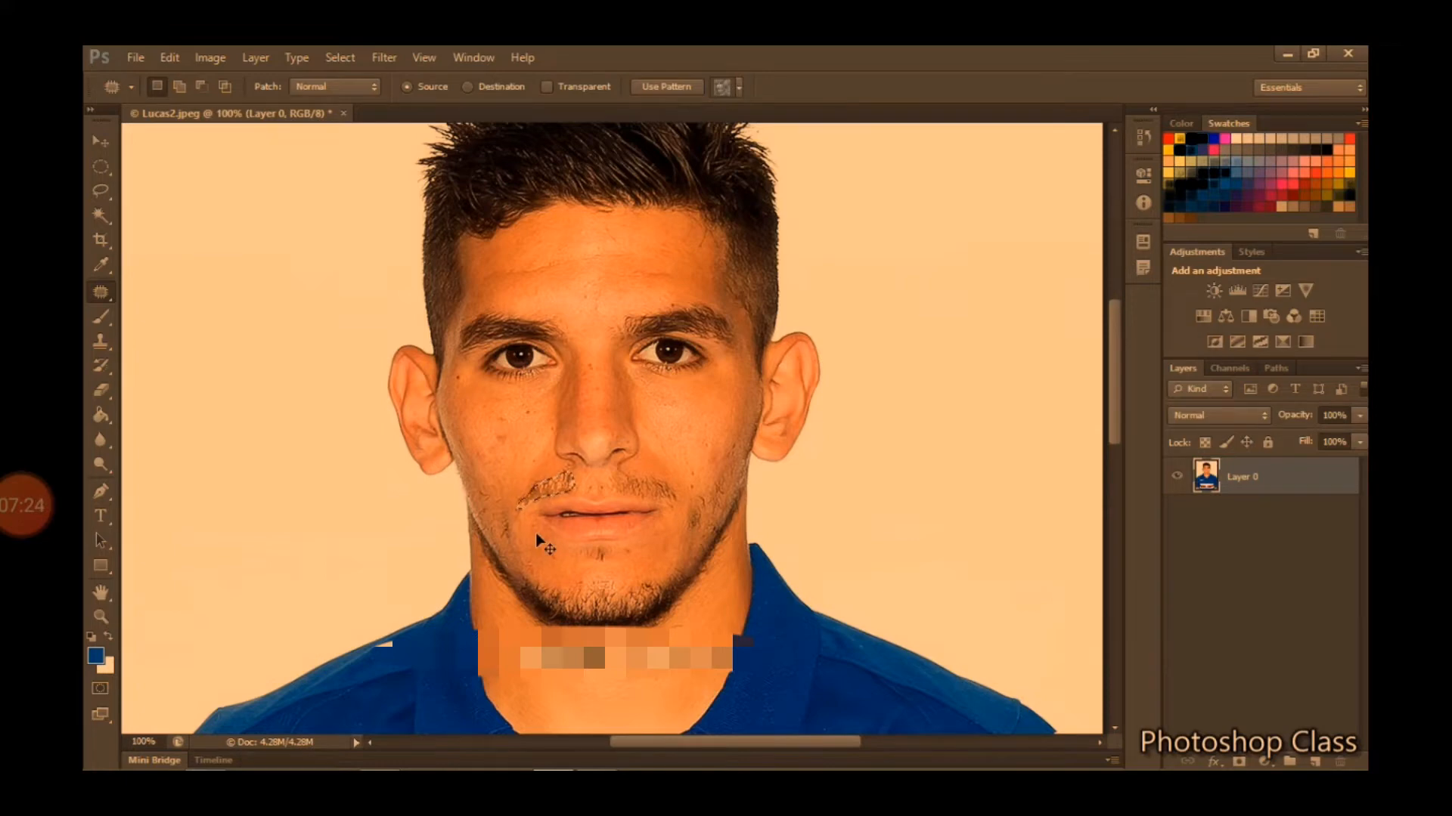
key("ctrl+d")
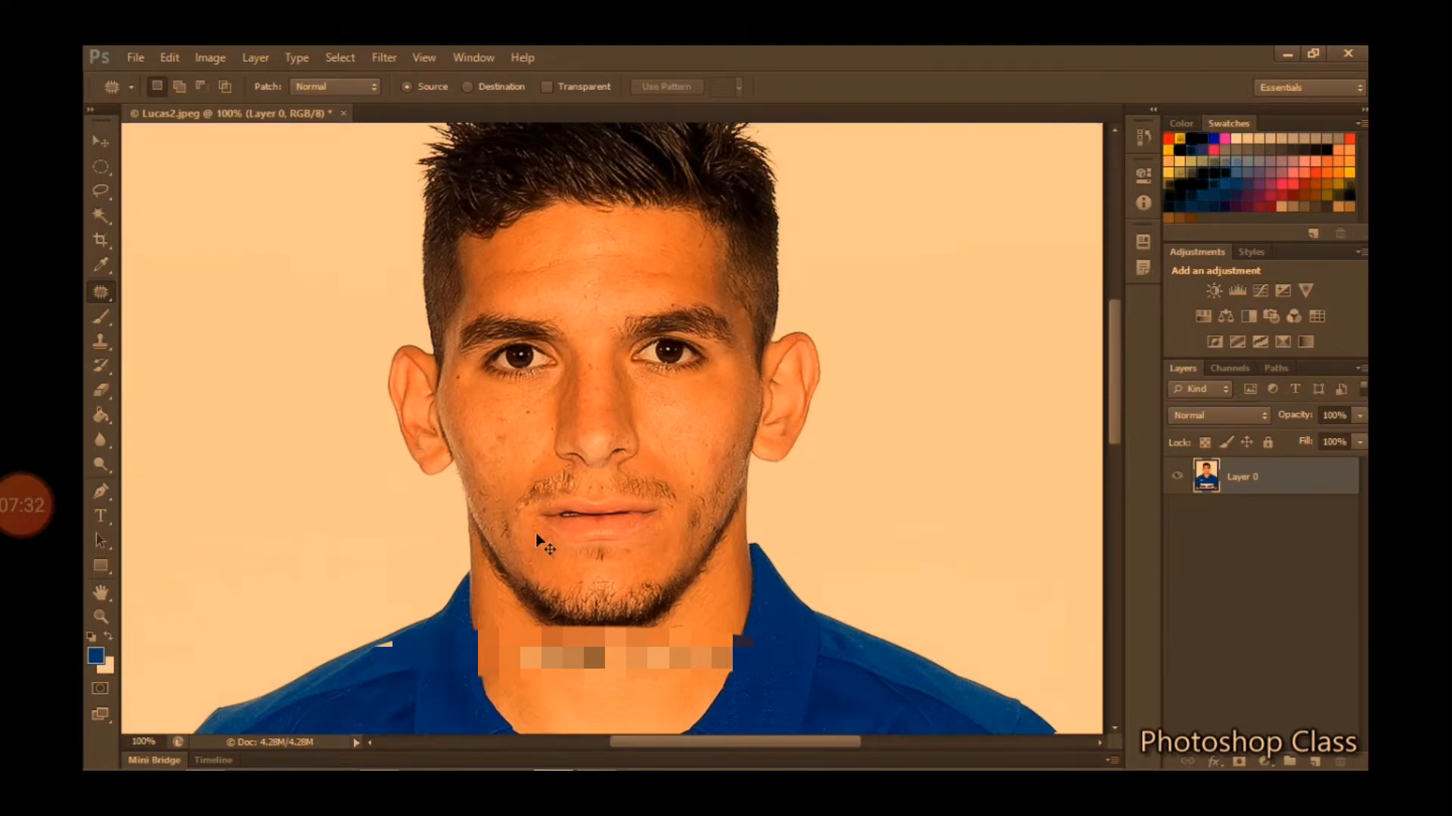
key("ctrl+alt+z")
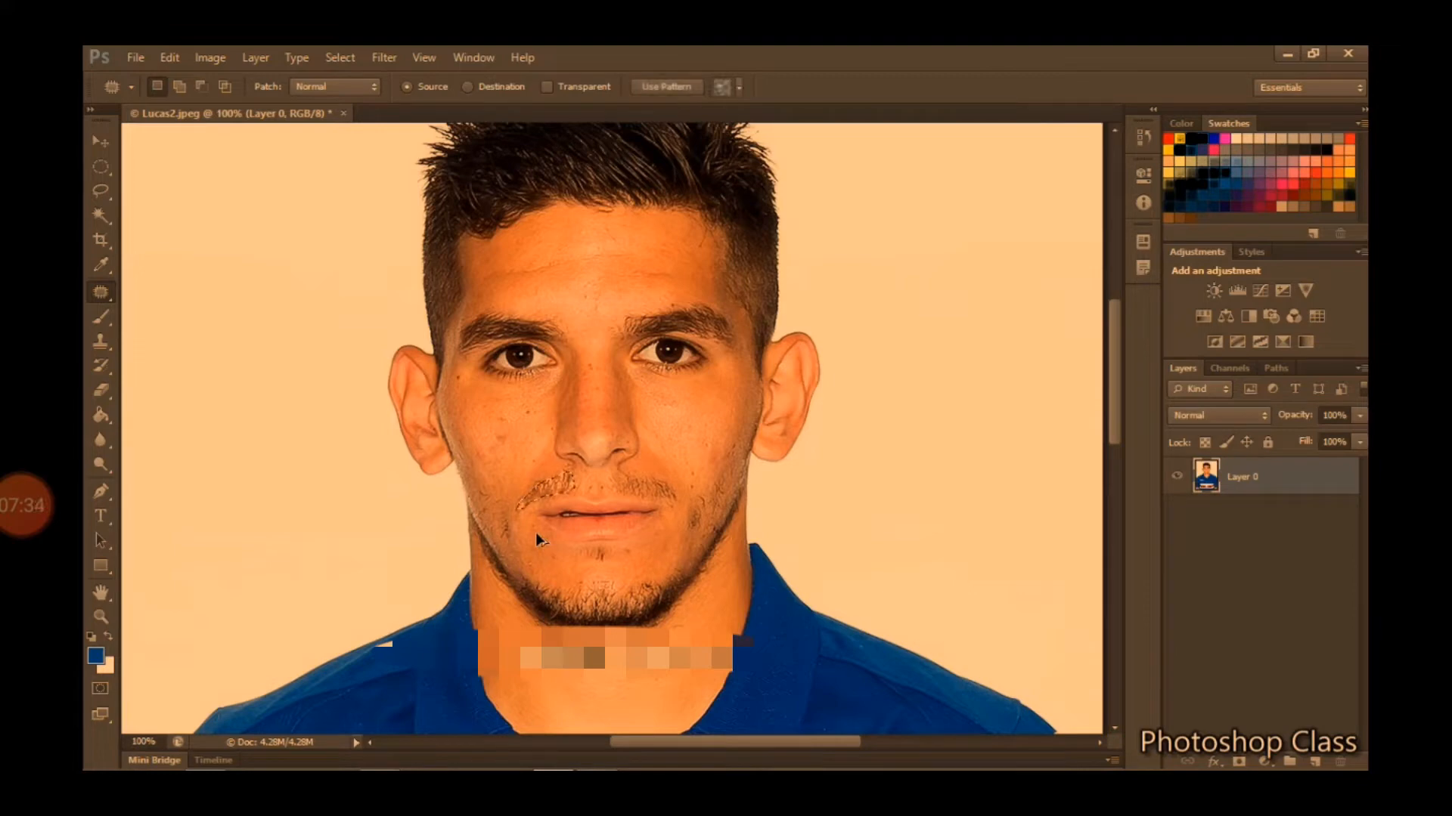
key("ctrl+d")
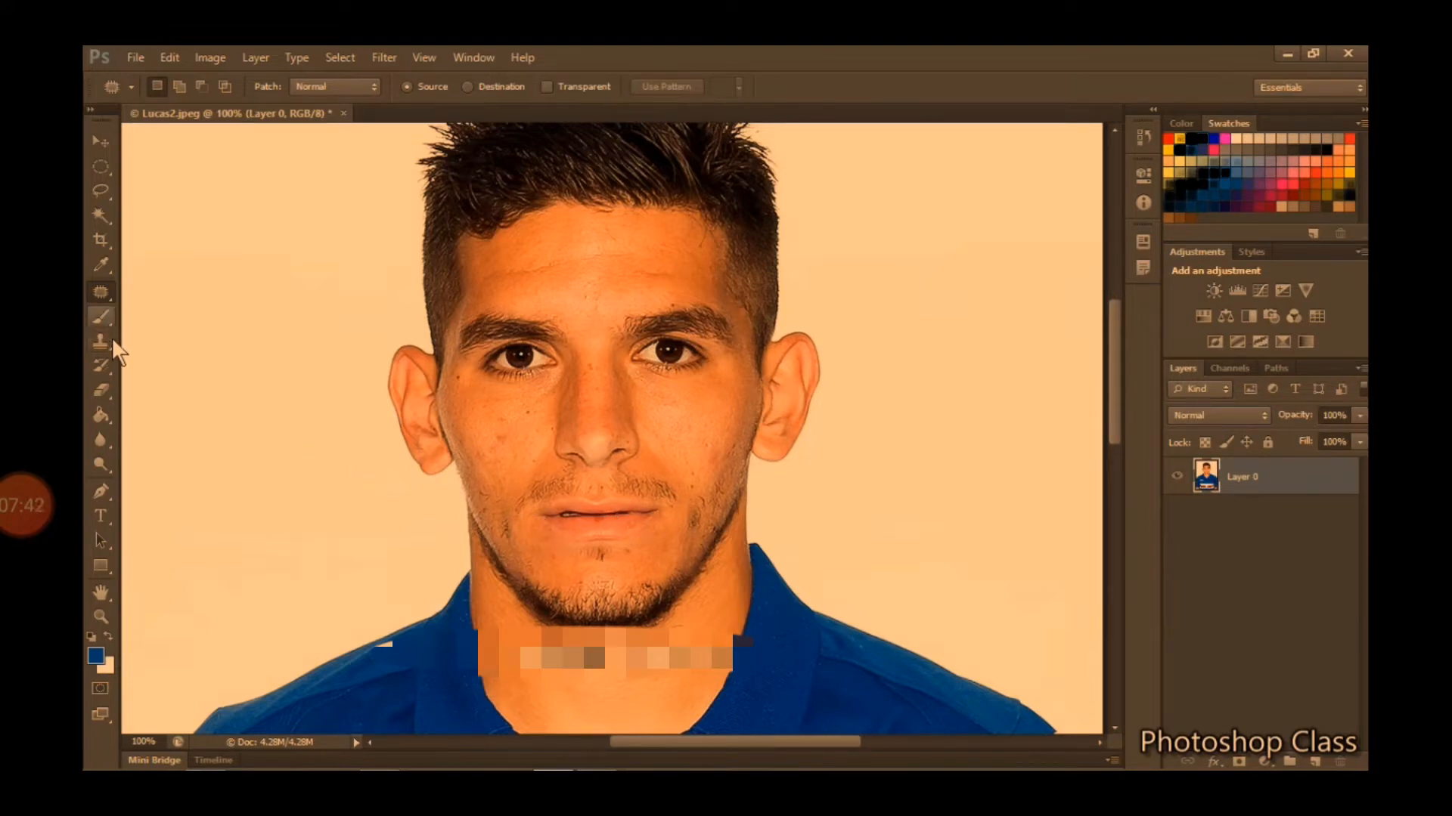
Switch to the Red Eye Tool, and return to the Spot Healing Brush Tool
right_click(108, 293)
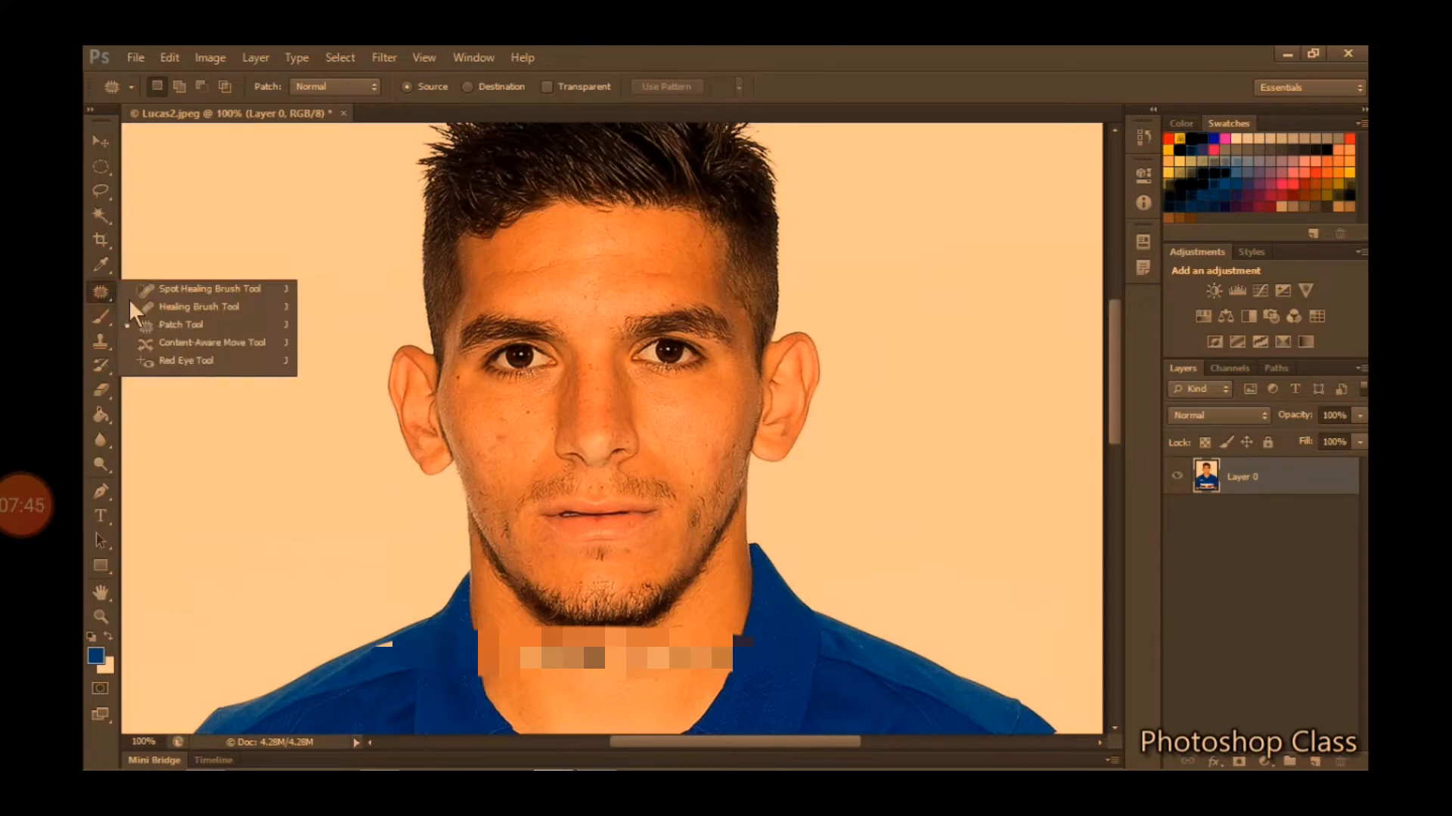
left_click(182, 361)
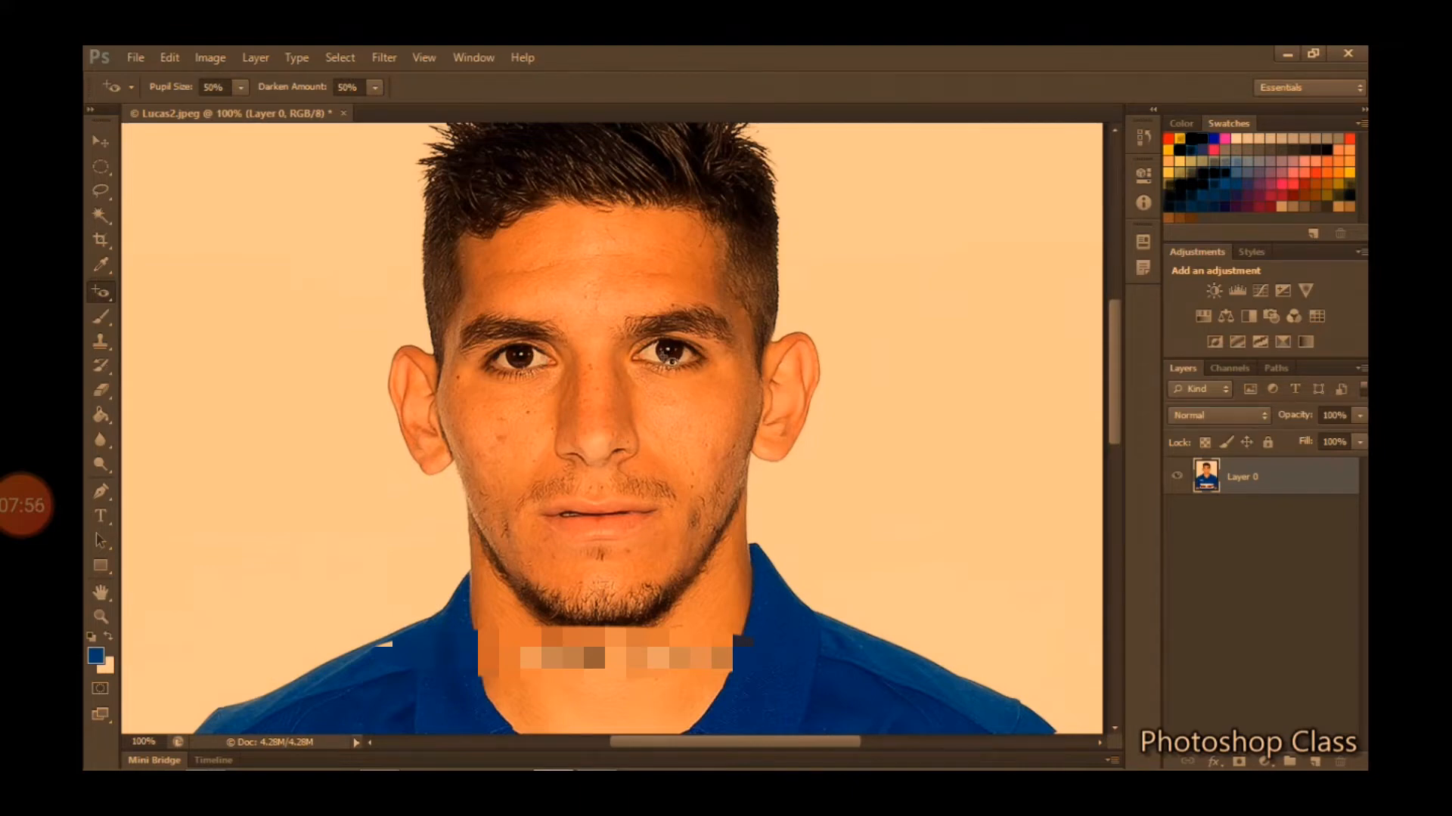
scroll(605, 363, "down", 1)
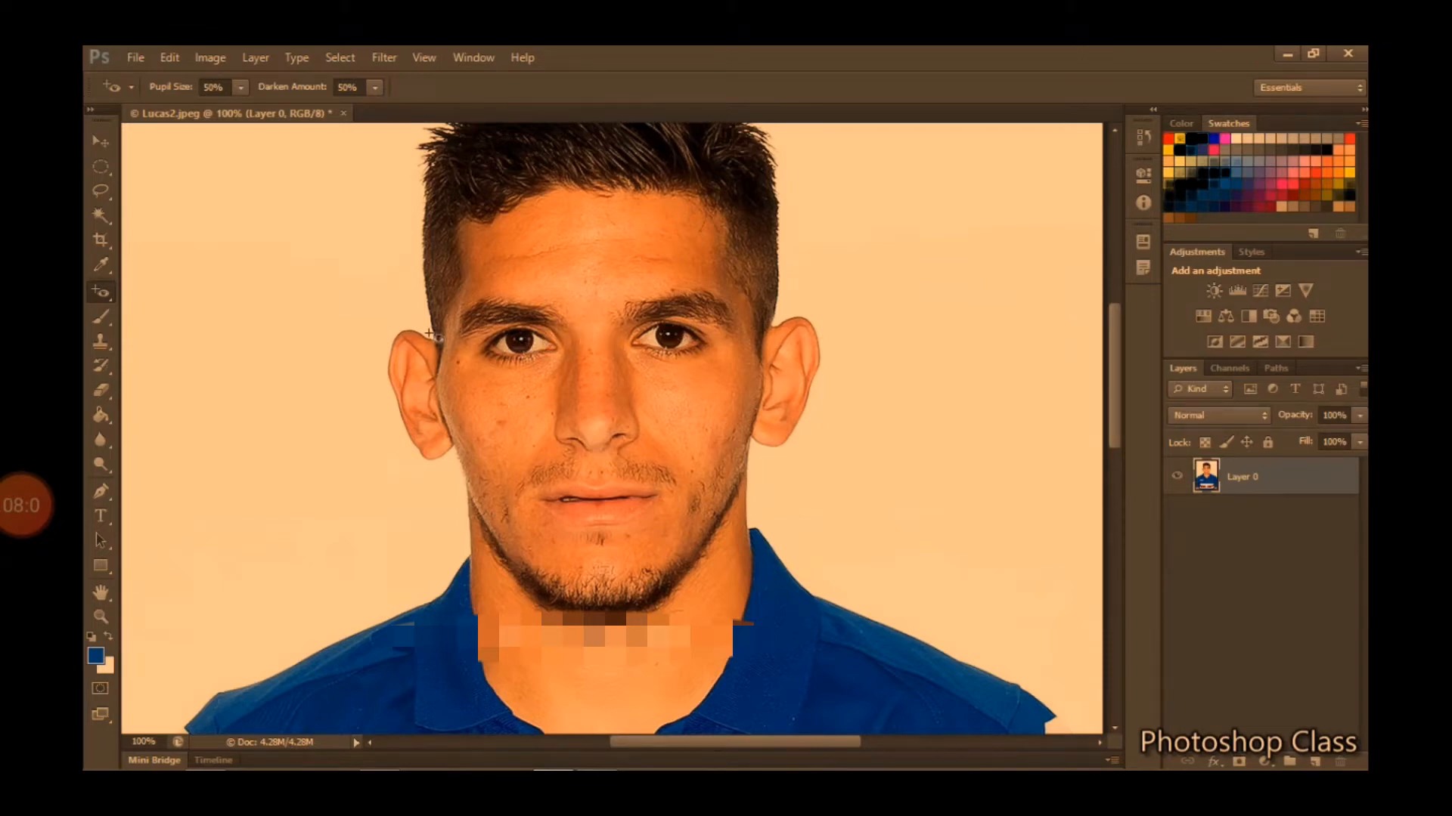
right_click(110, 298)
left_click(161, 288)
scroll(113, 580, "down", 1)
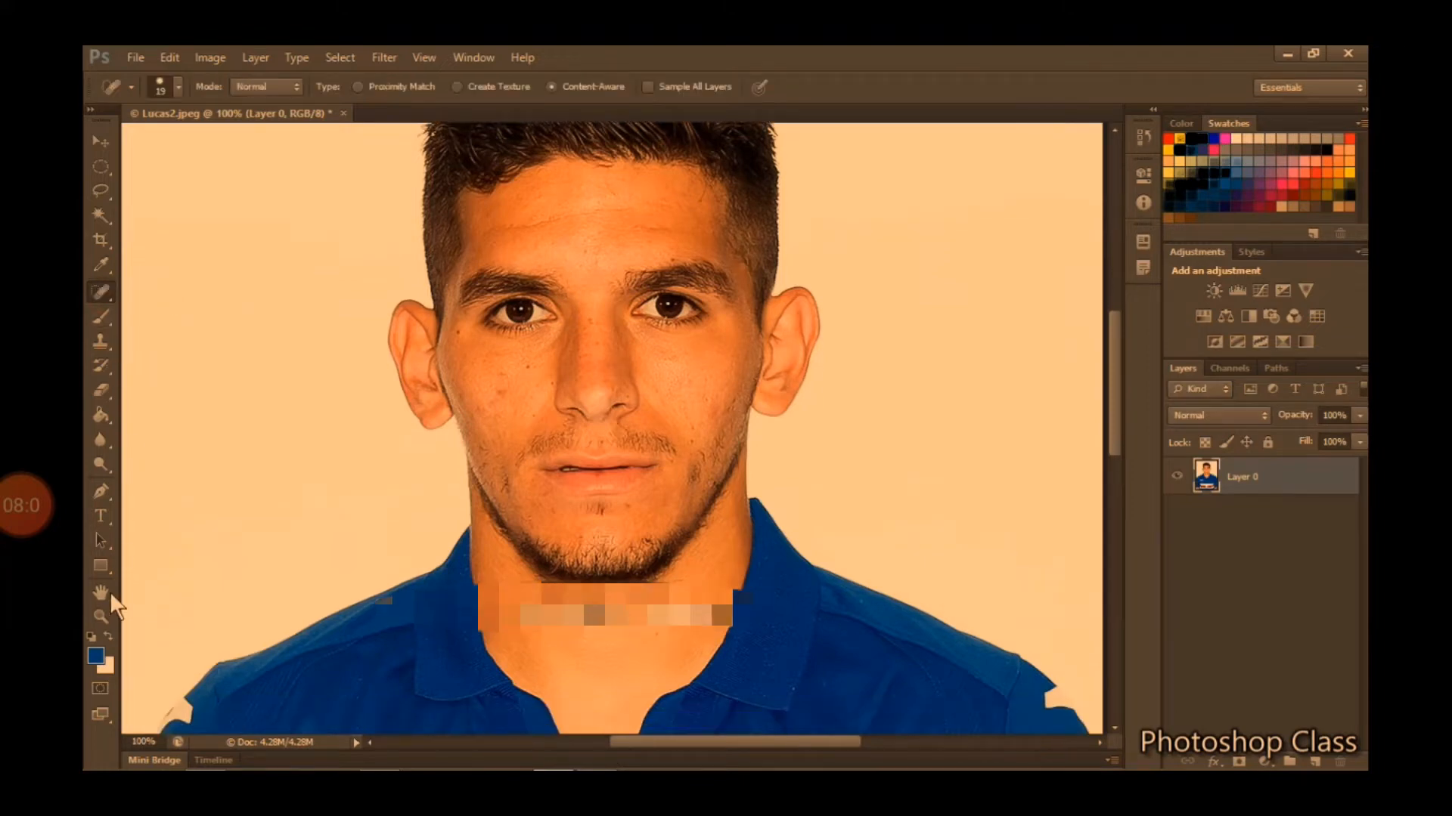
Zoom the portrait out to 33.33% to show the whole photo, and select the Brush Tool
left_click(103, 616)
left_click(180, 86)
left_click(436, 366)
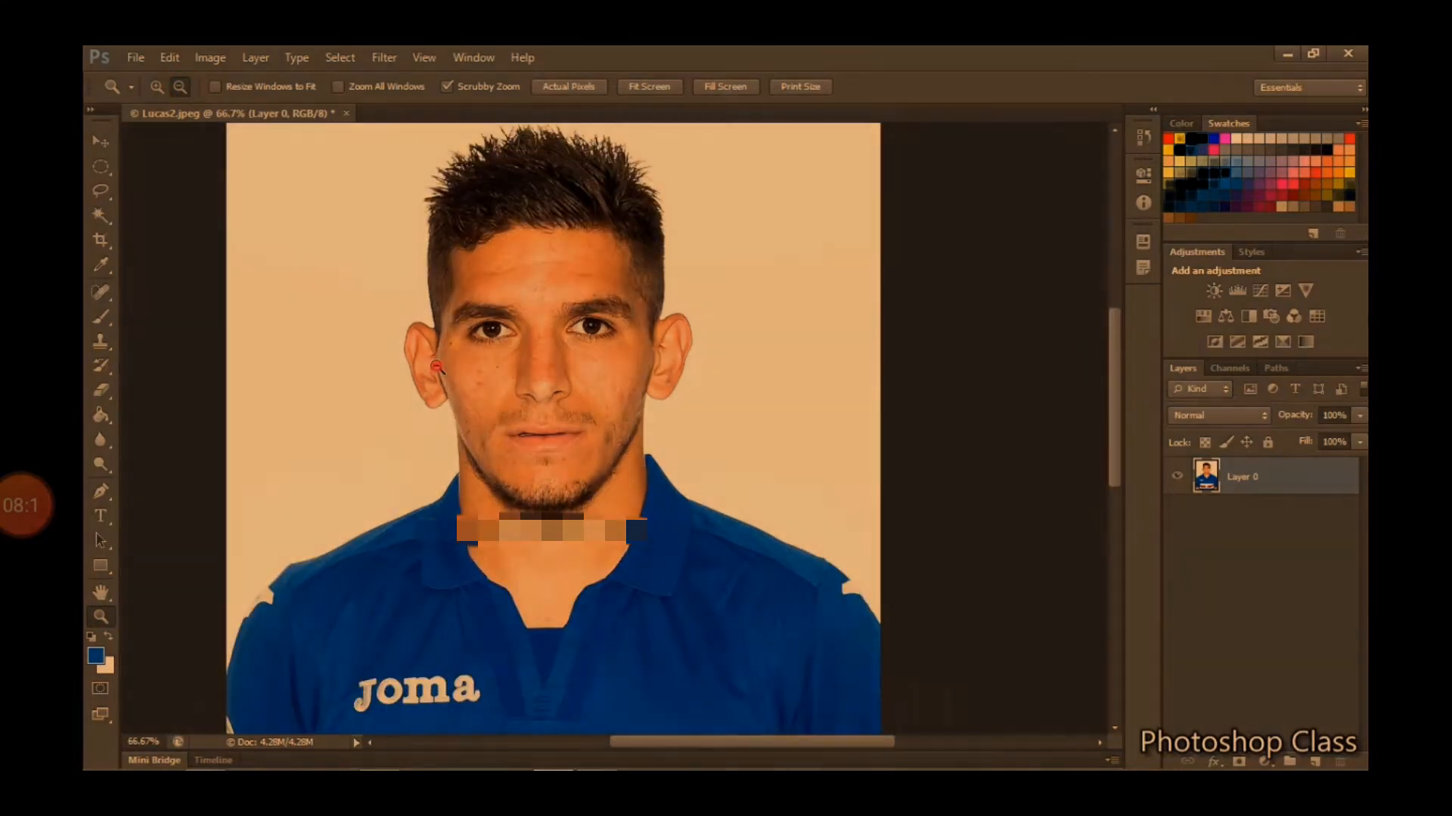
left_click(436, 366)
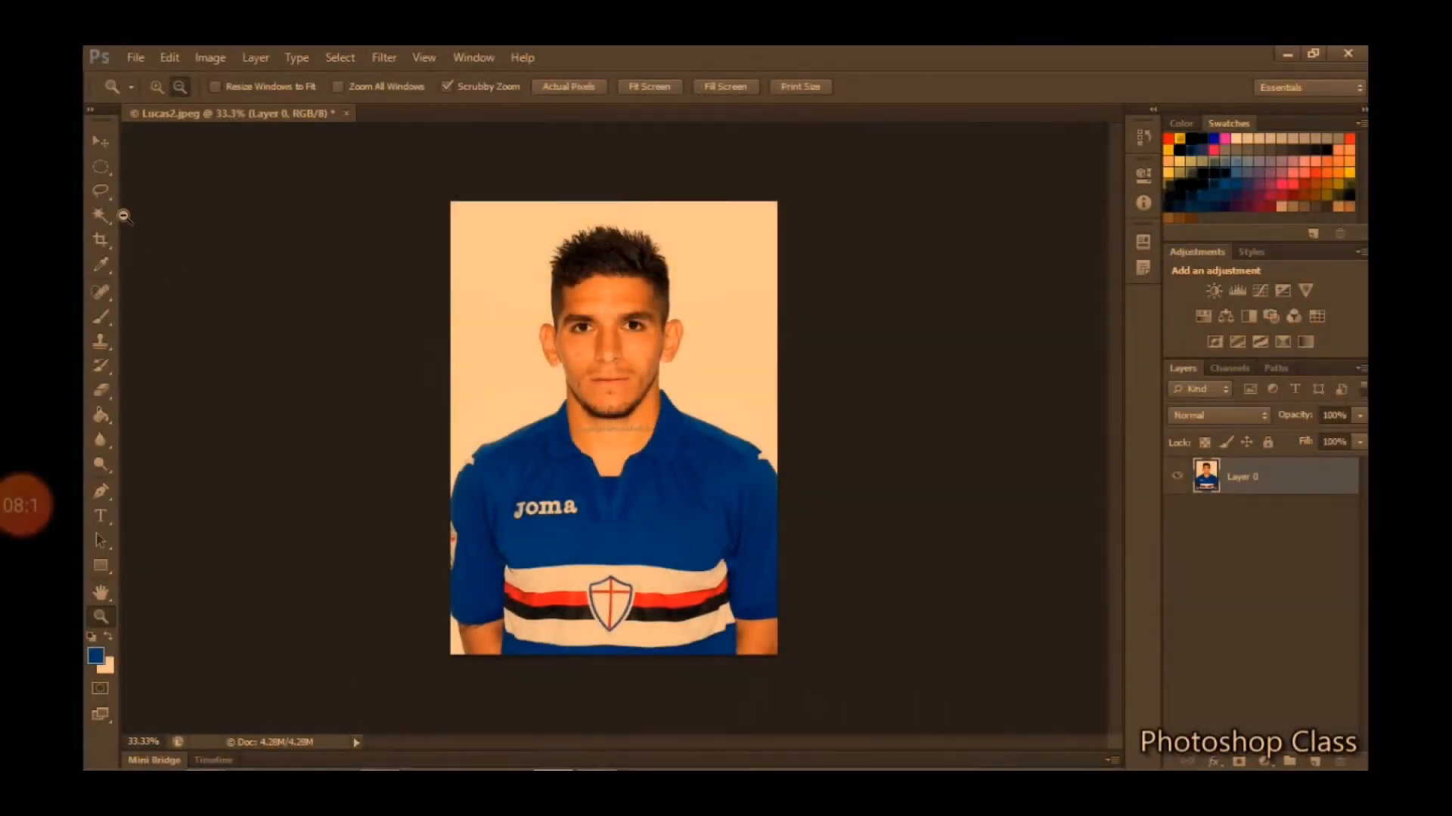
left_click(103, 143)
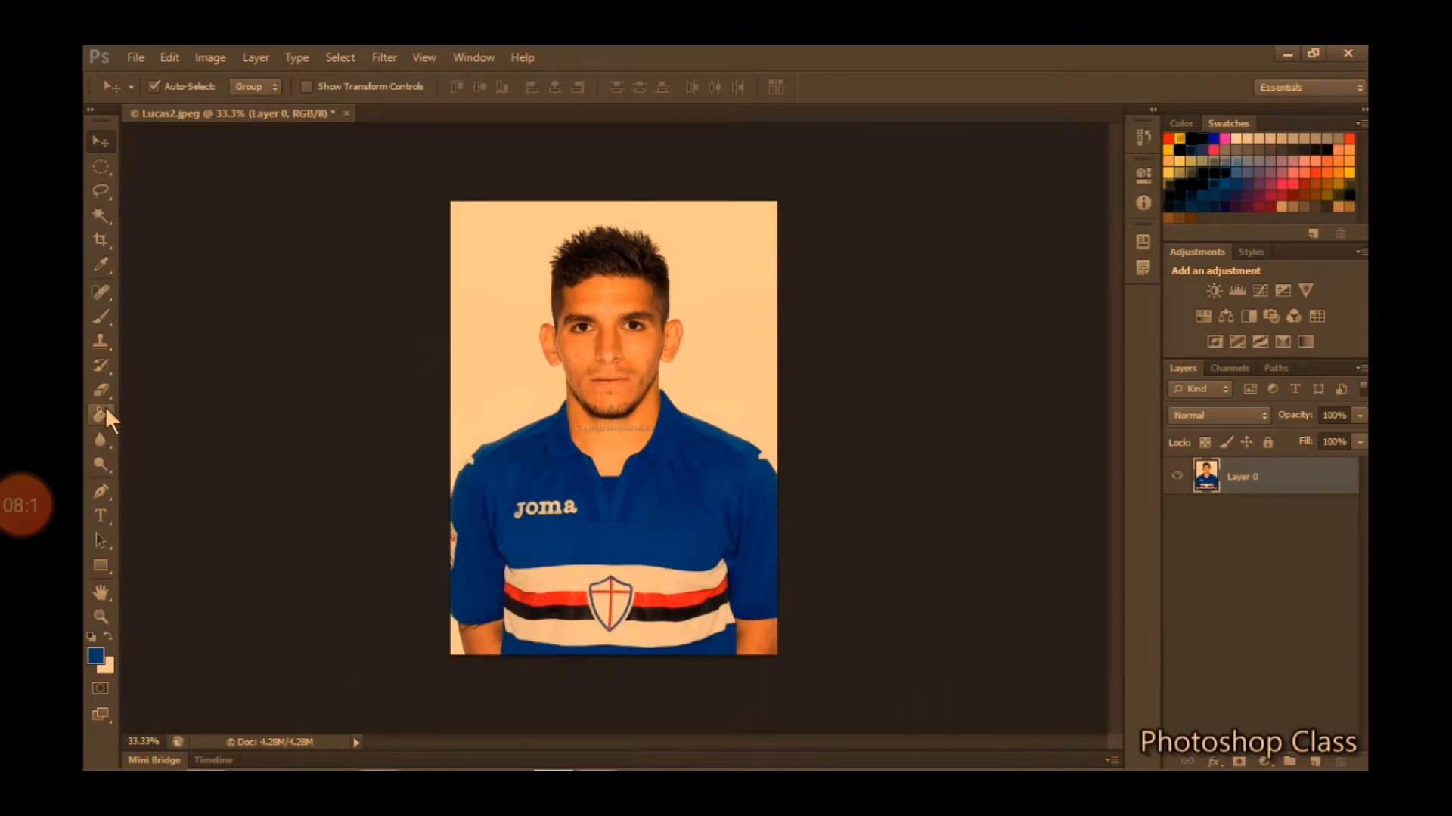
left_click(107, 320)
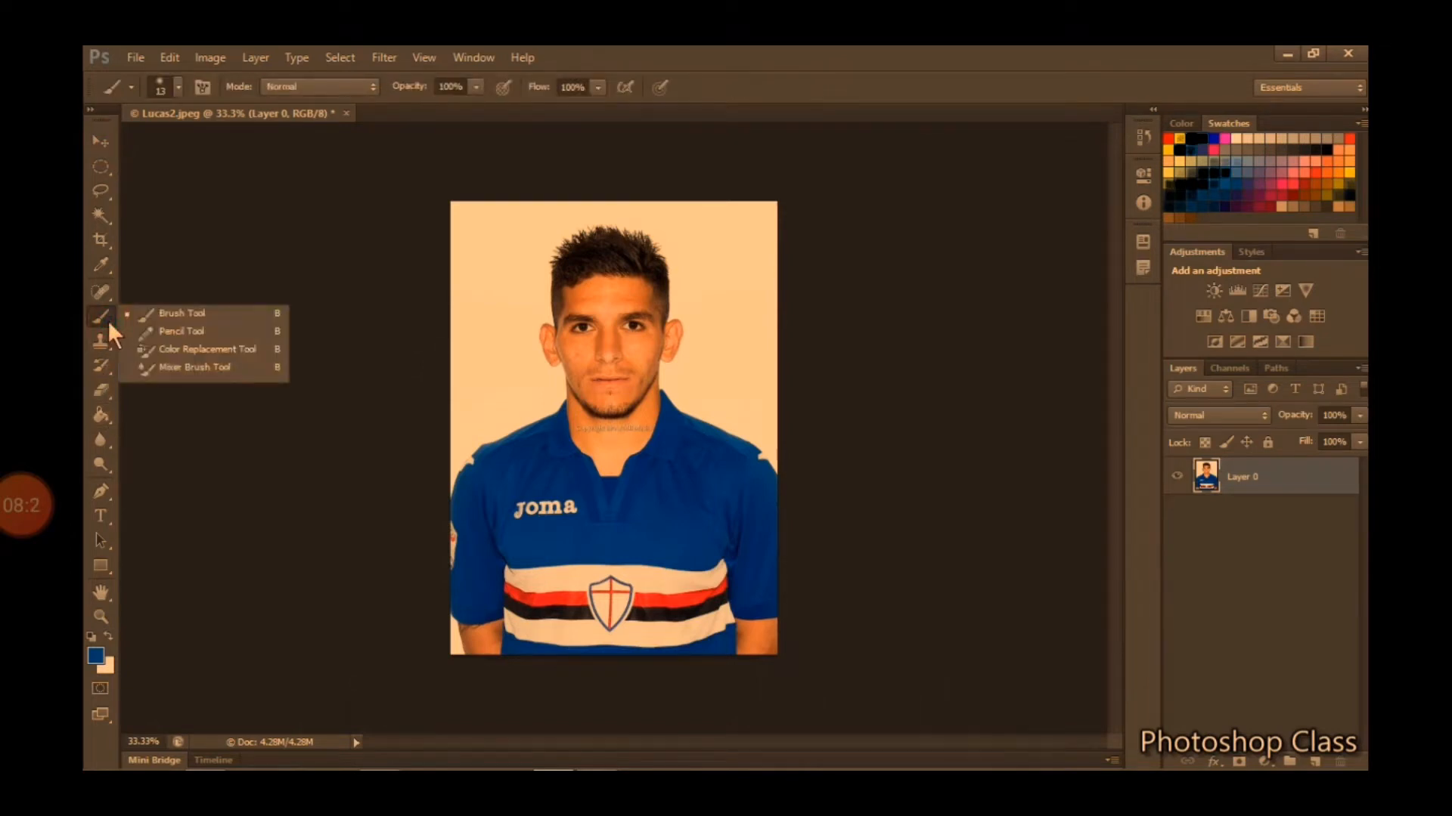
left_click(192, 317)
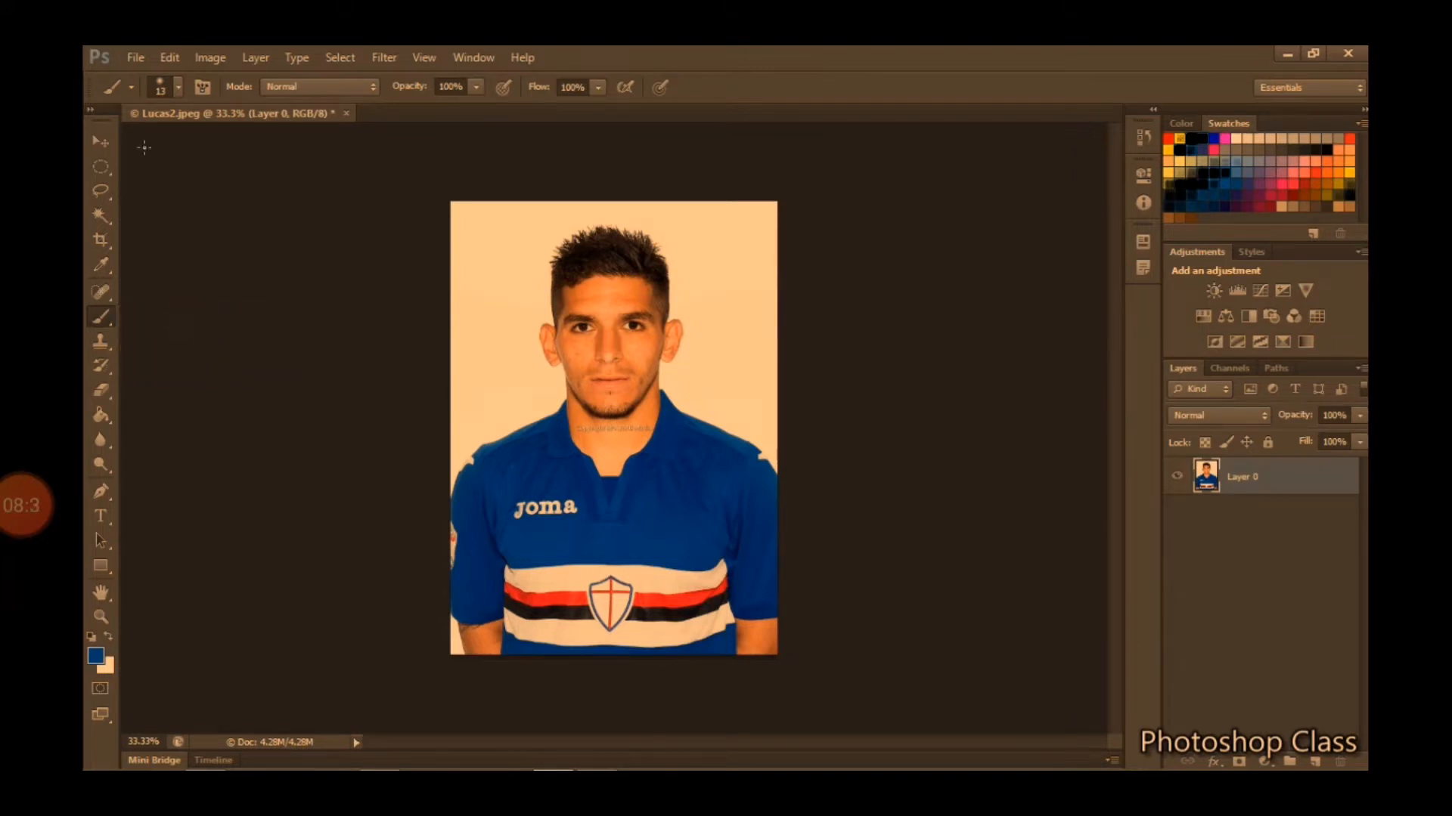
Create a new blank document and convert its locked background into a regular layer
left_click(133, 61)
left_click(139, 74)
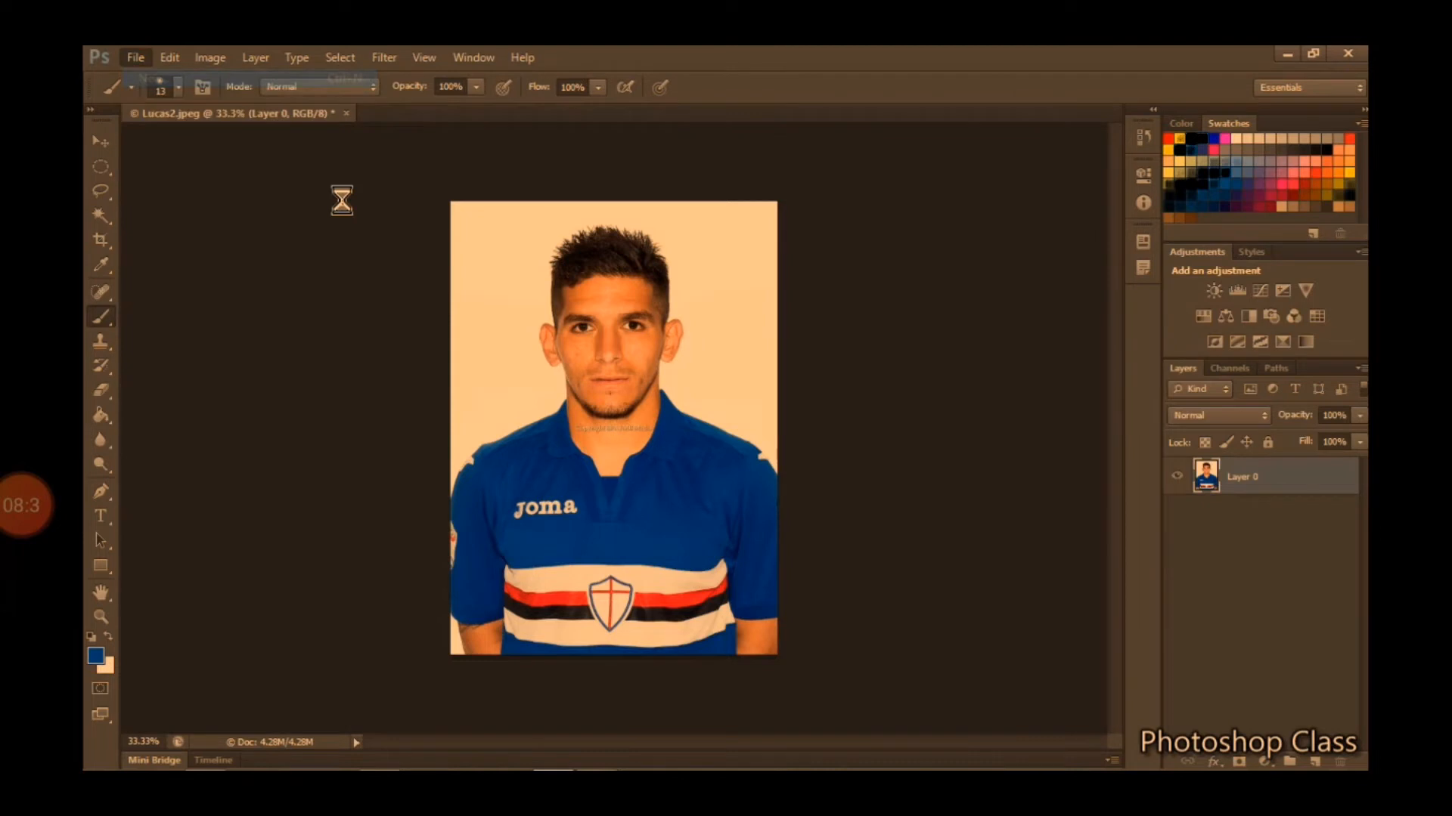
left_click(900, 205)
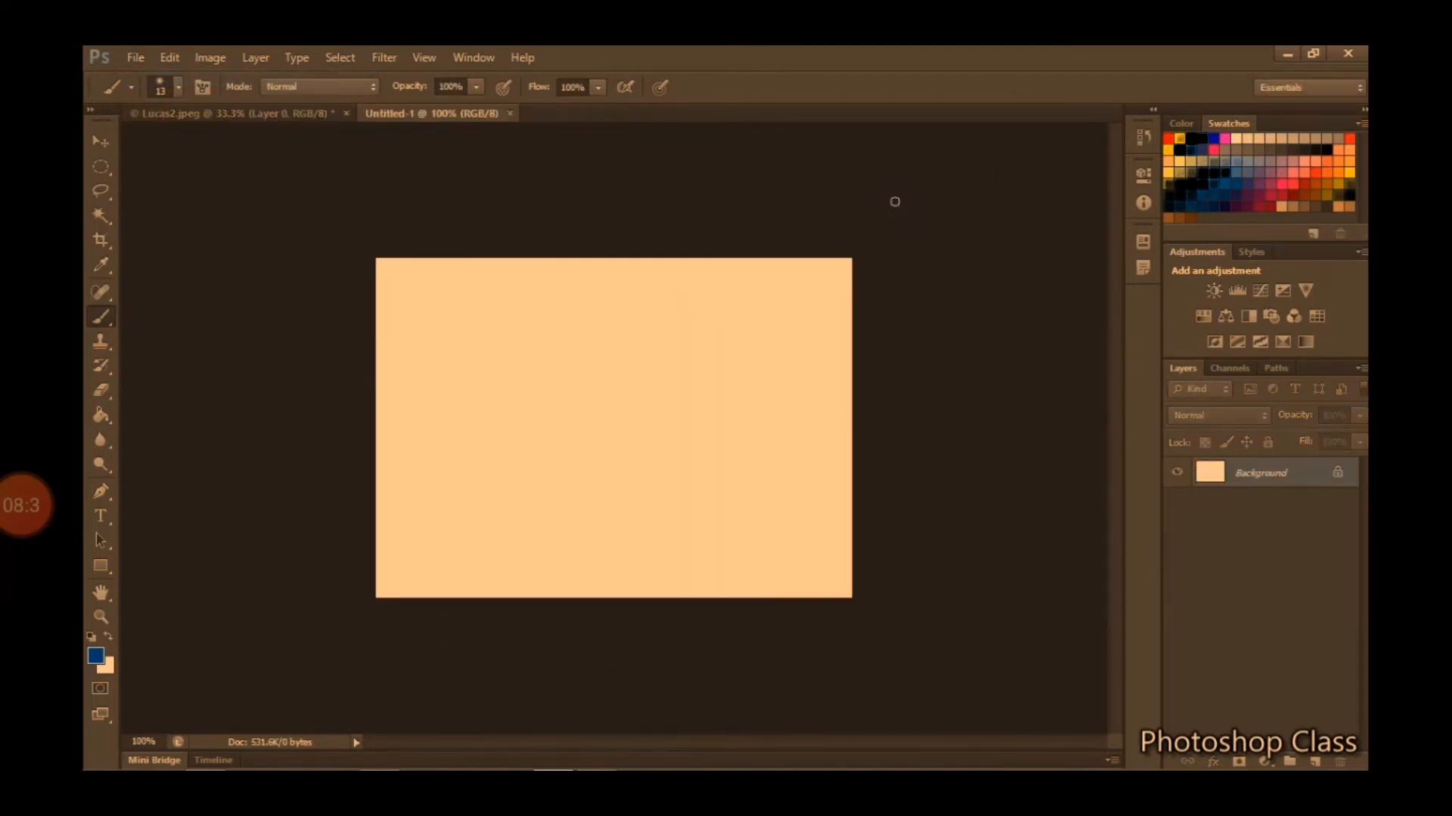
double_click(1308, 487)
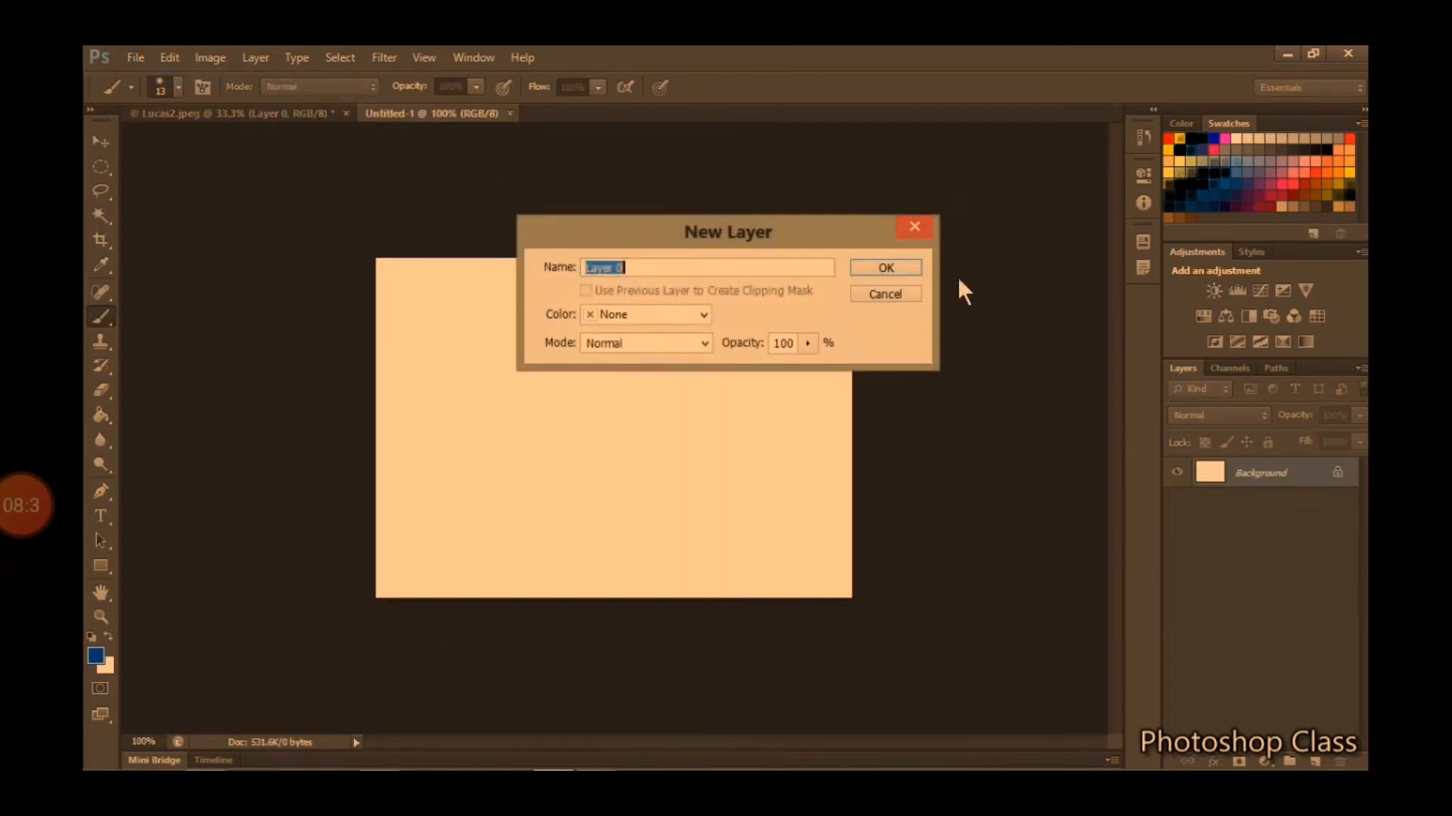
left_click(904, 273)
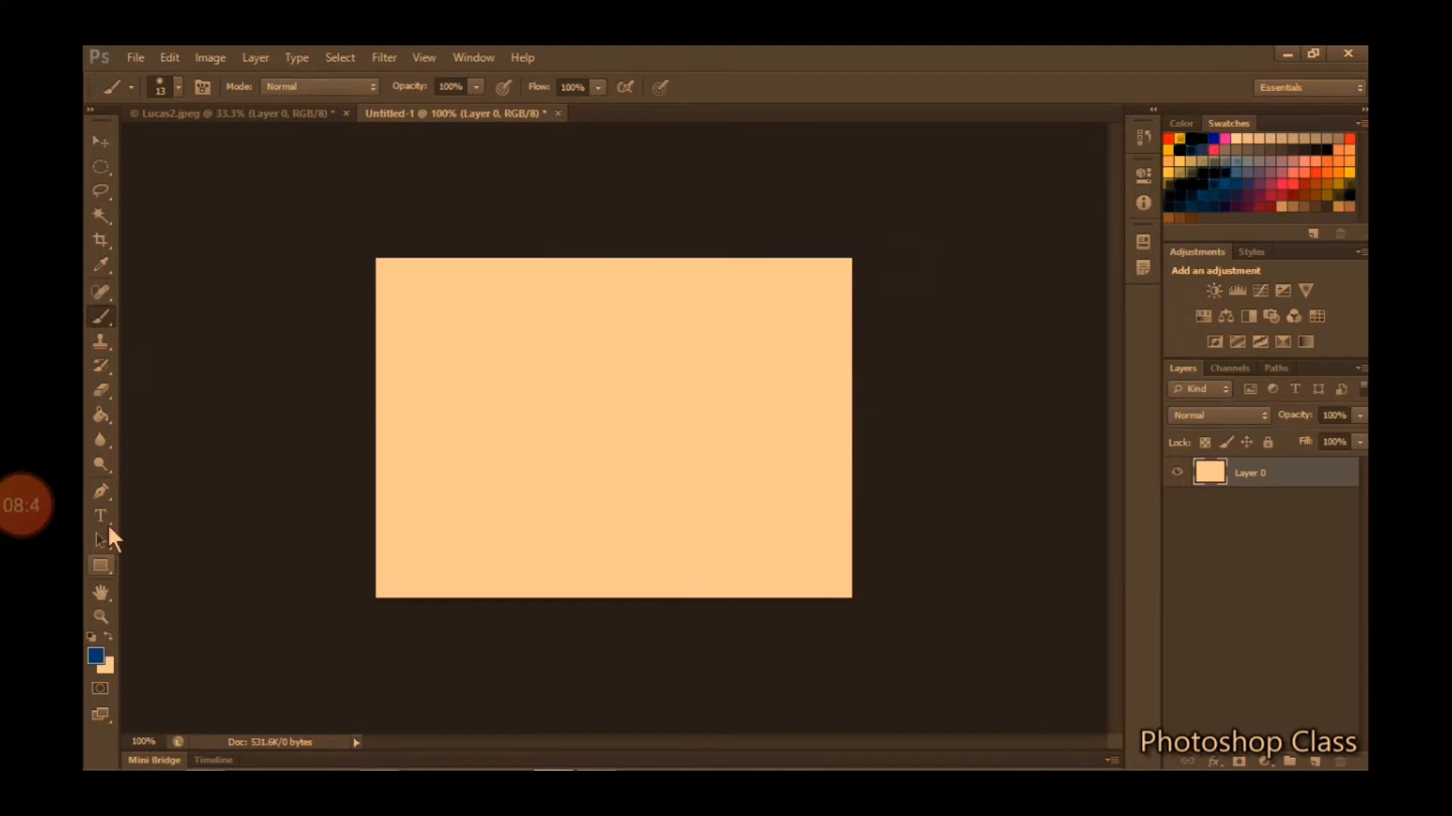
Set the foreground colour to black (000000) and fill the new document's layer with it using the Paint Bucket Tool
left_click(99, 414)
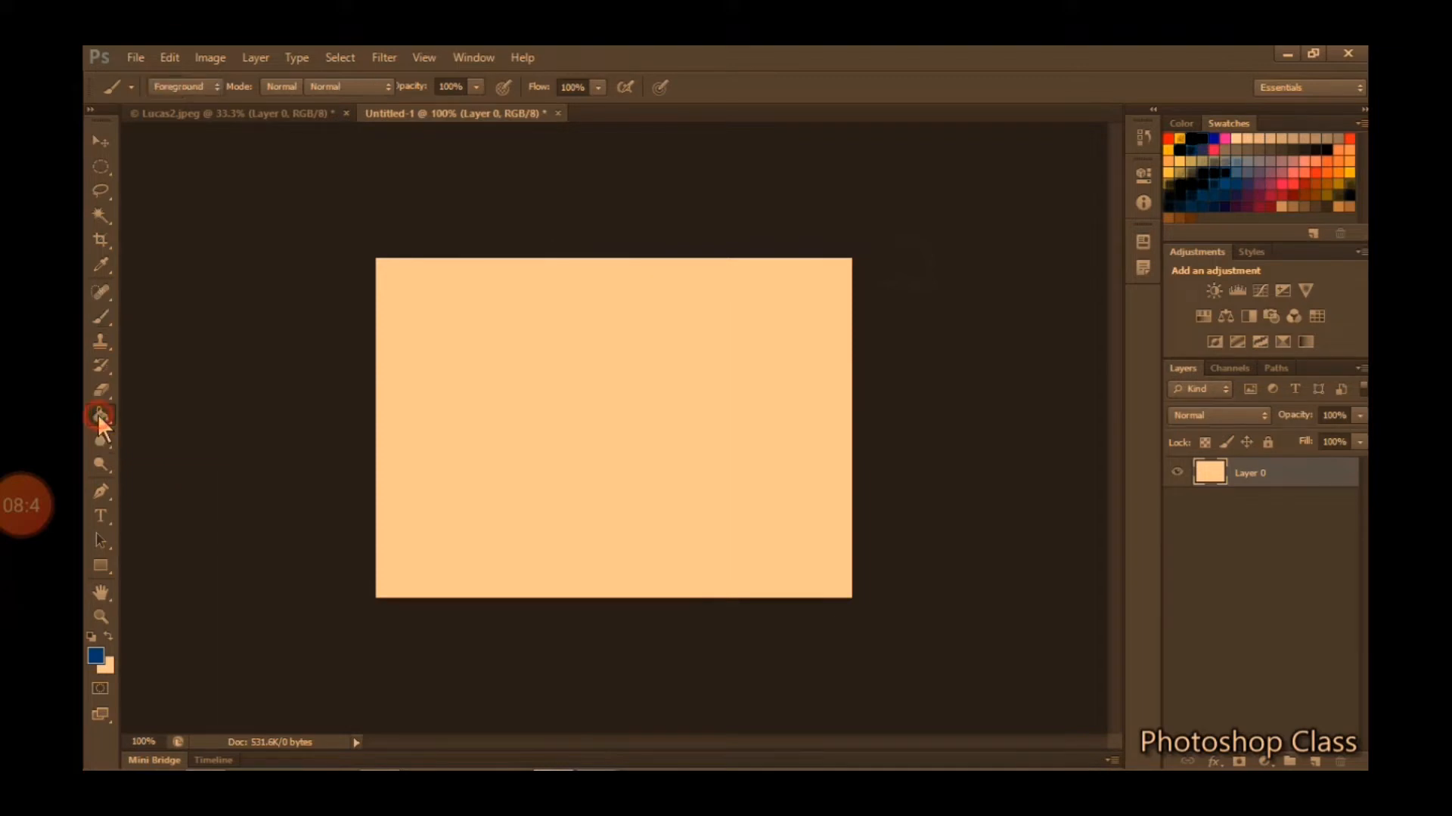
left_click(96, 655)
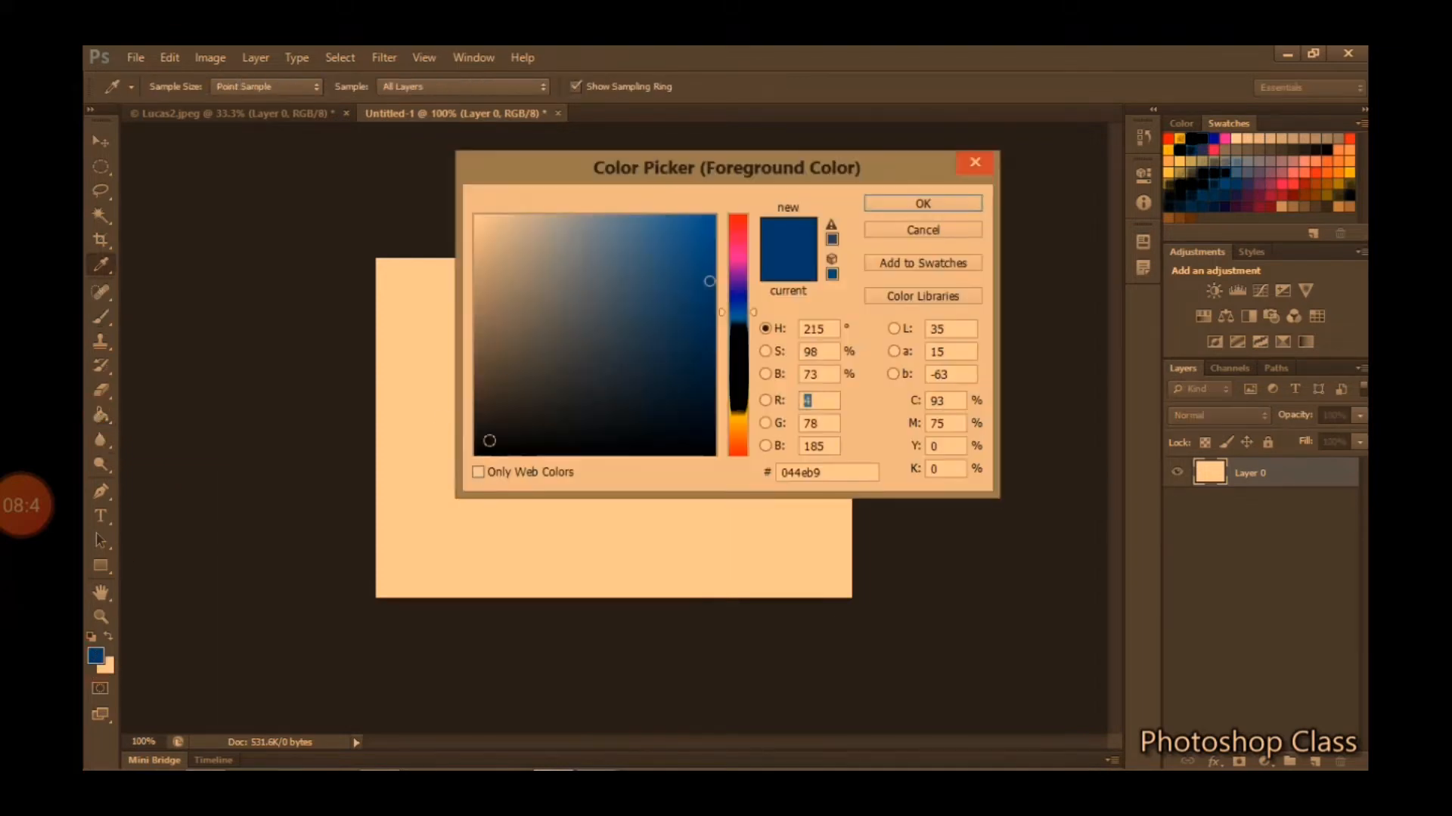
left_click(477, 454)
left_click(900, 205)
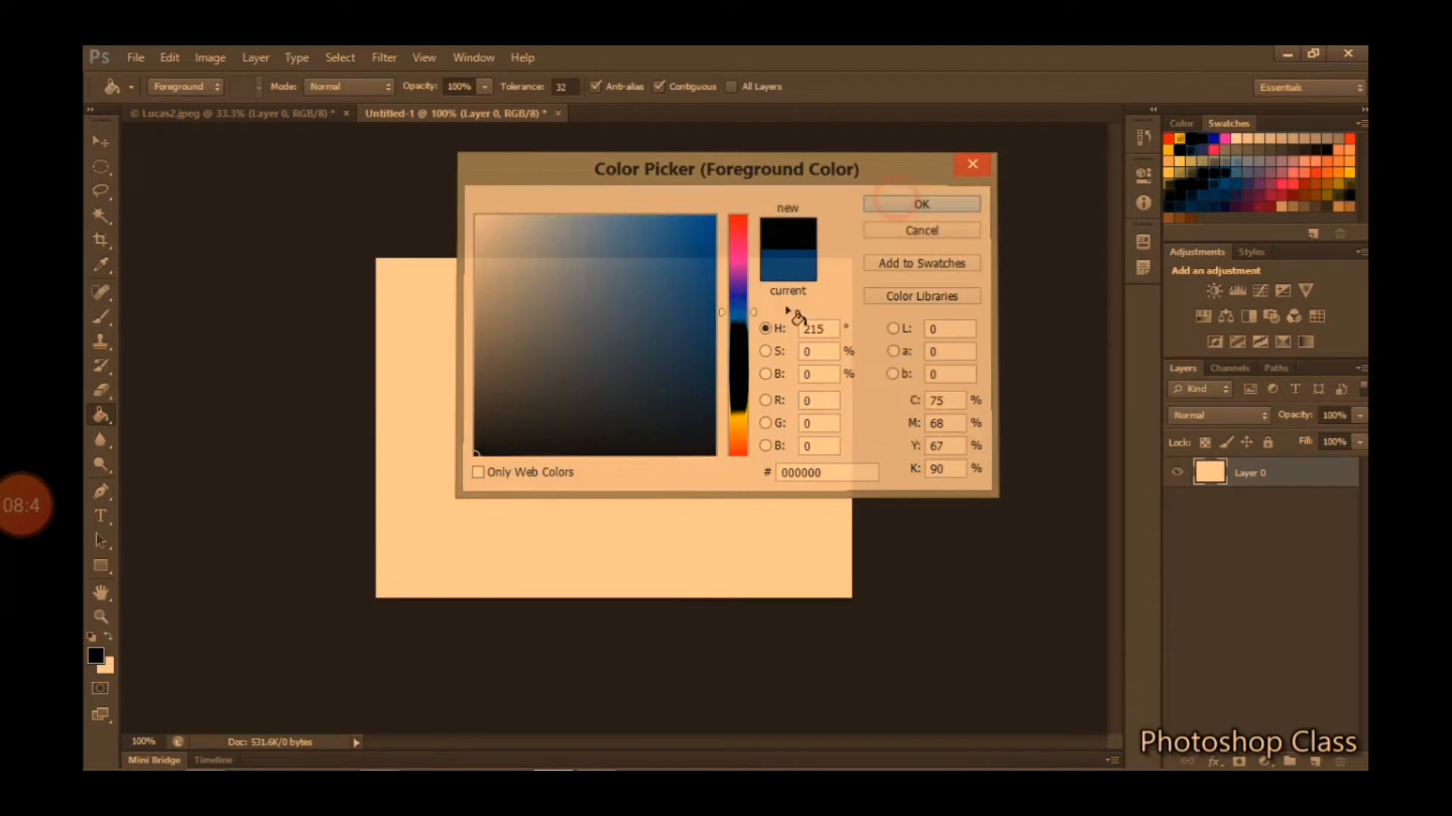
left_click(629, 416)
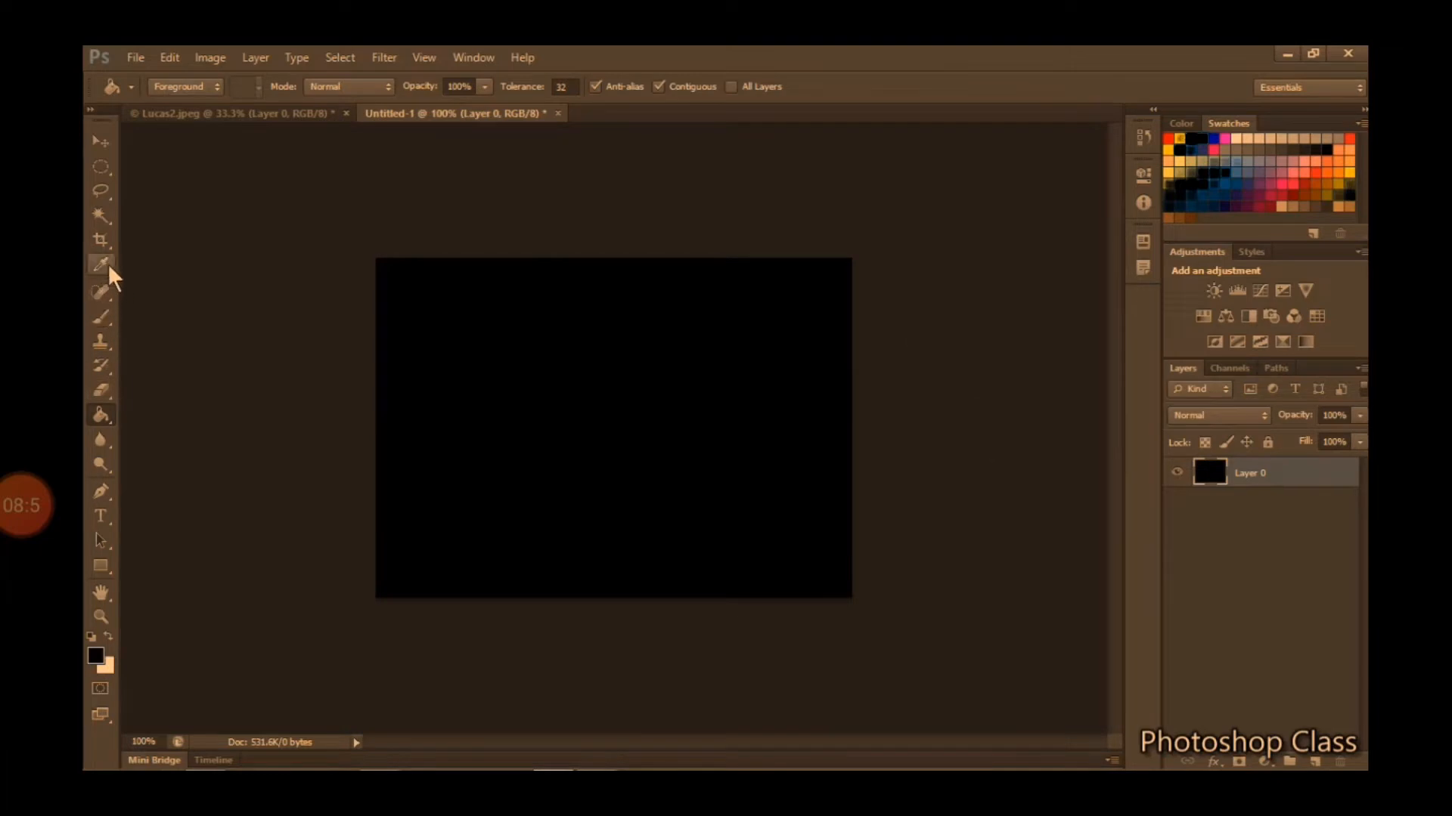
Paint an orange-yellow disc on the upper right of the black canvas with a 90 px hard round brush at 100% hardness
left_click(104, 319)
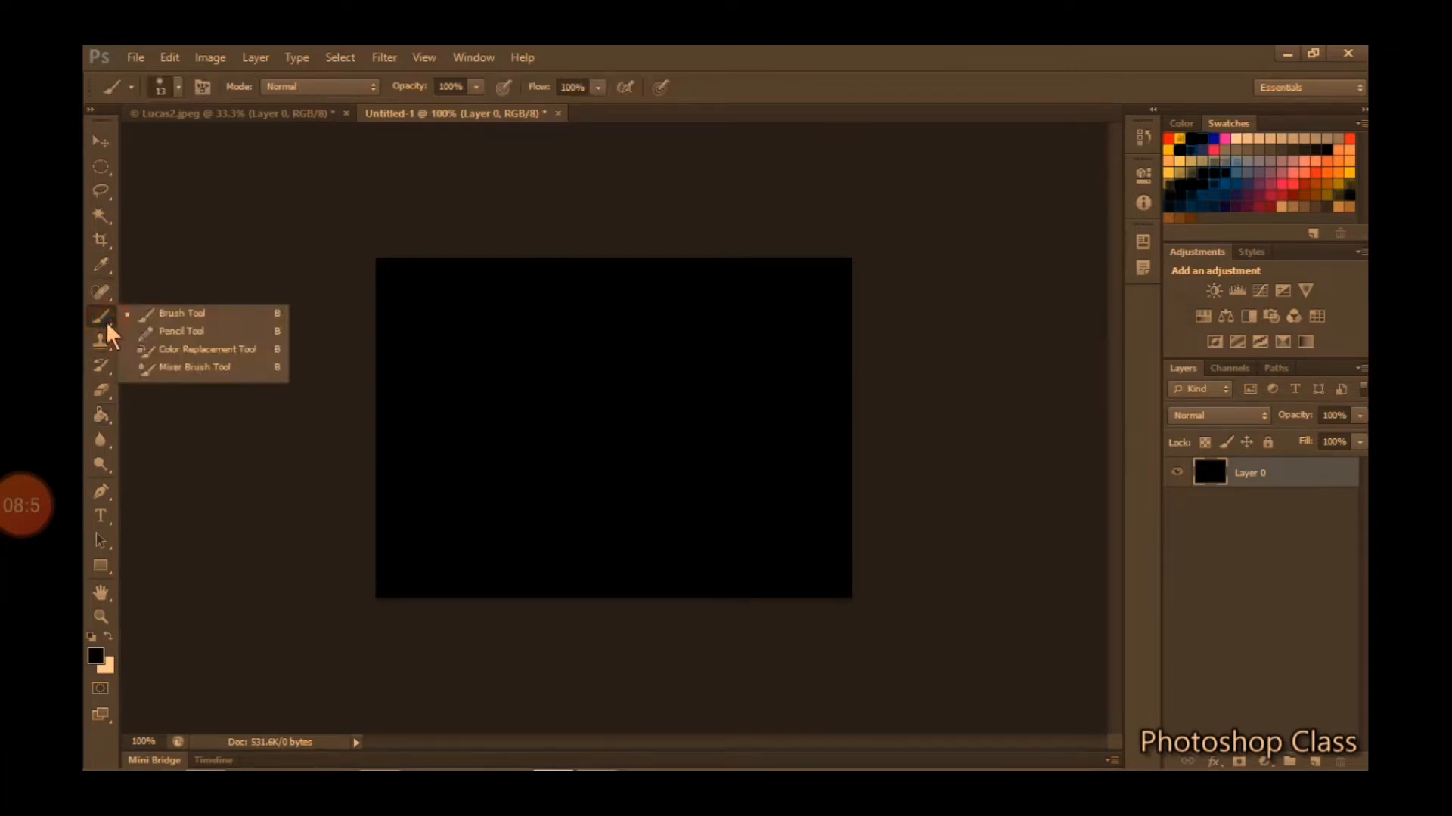
left_click(163, 313)
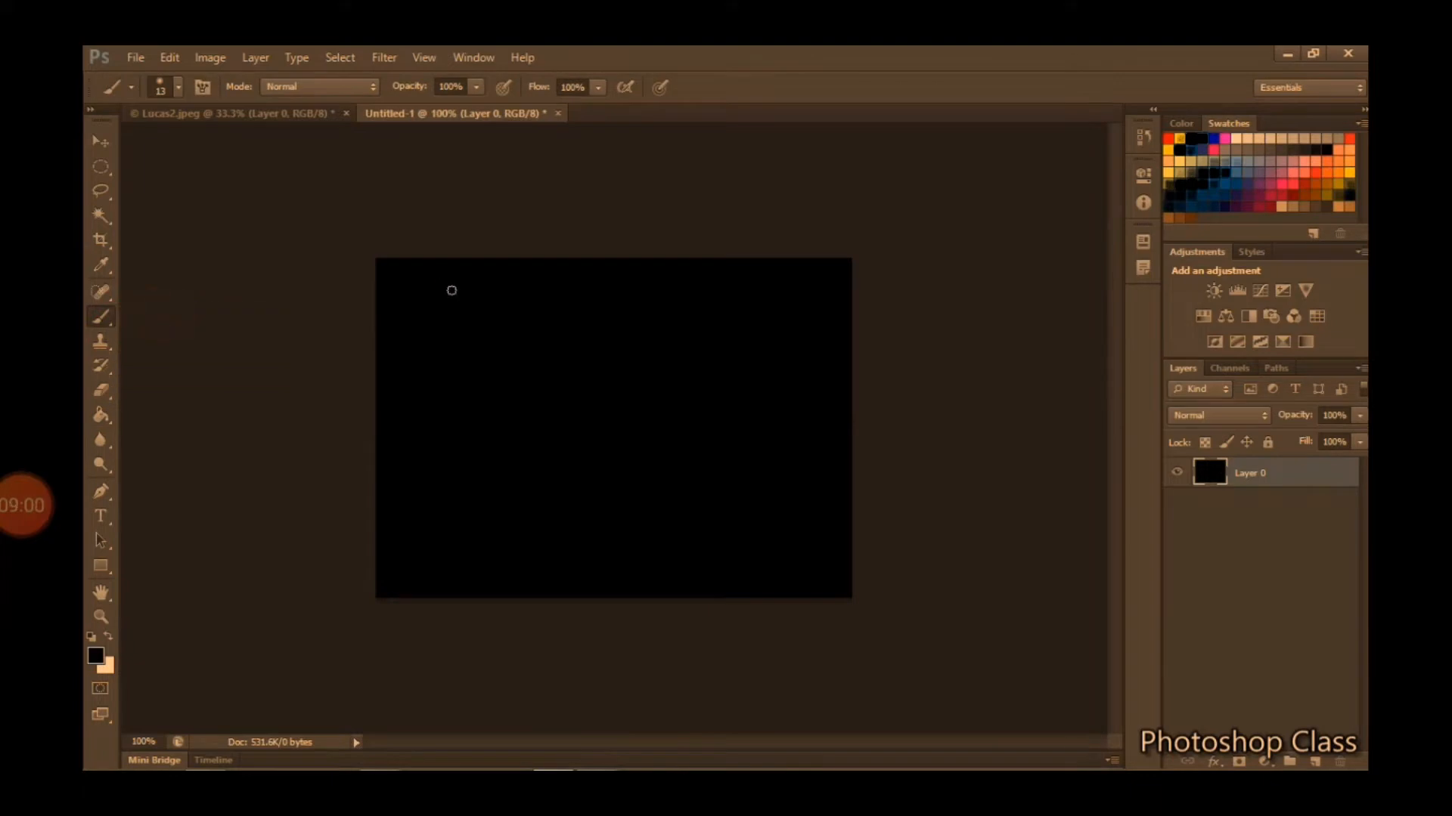
left_click(177, 88)
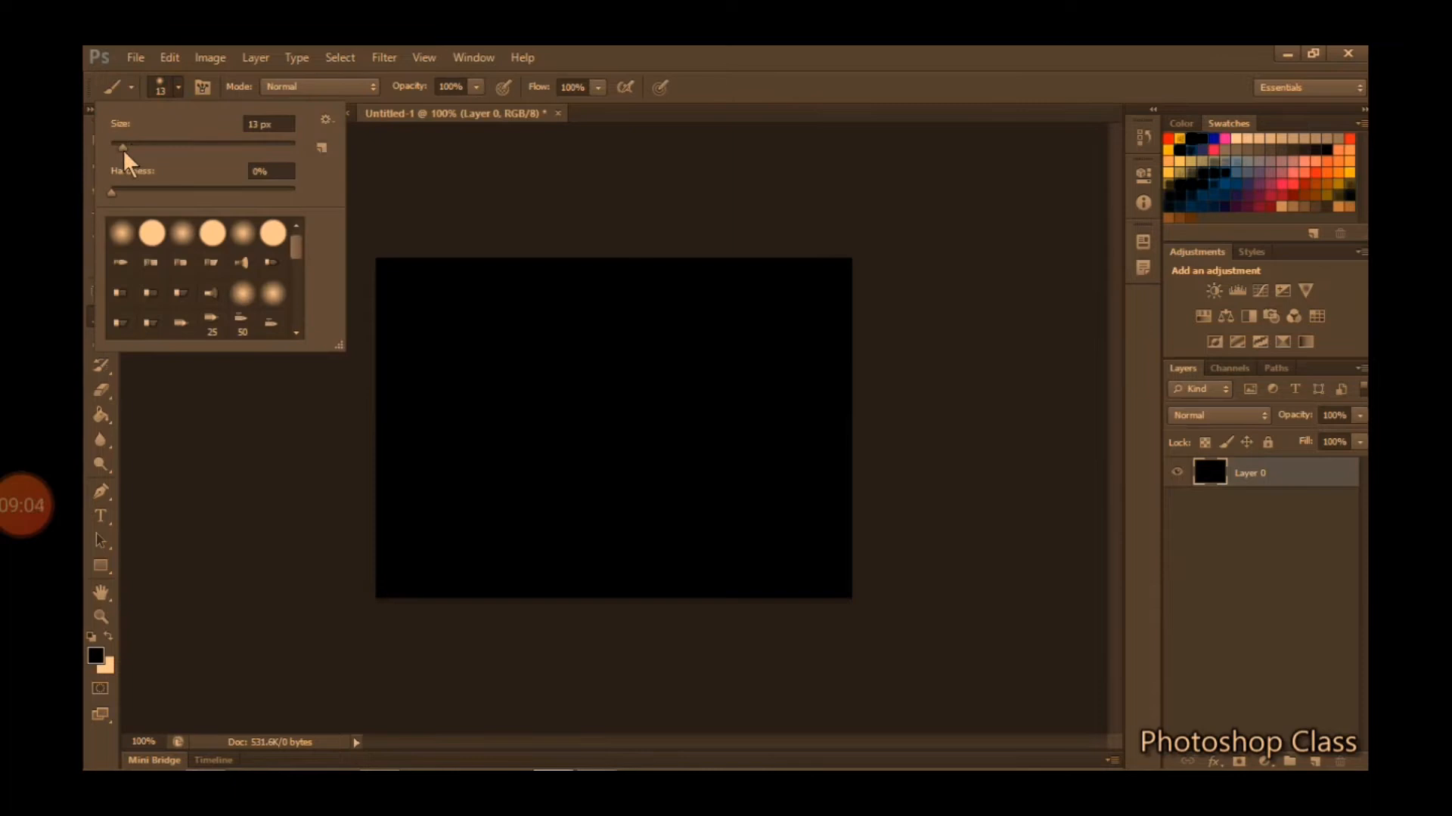
left_click_drag(123, 148, 136, 149)
mouse_move(194, 152)
left_mouse_down()
mouse_move(435, 323)
mouse_move(193, 181)
left_mouse_up()
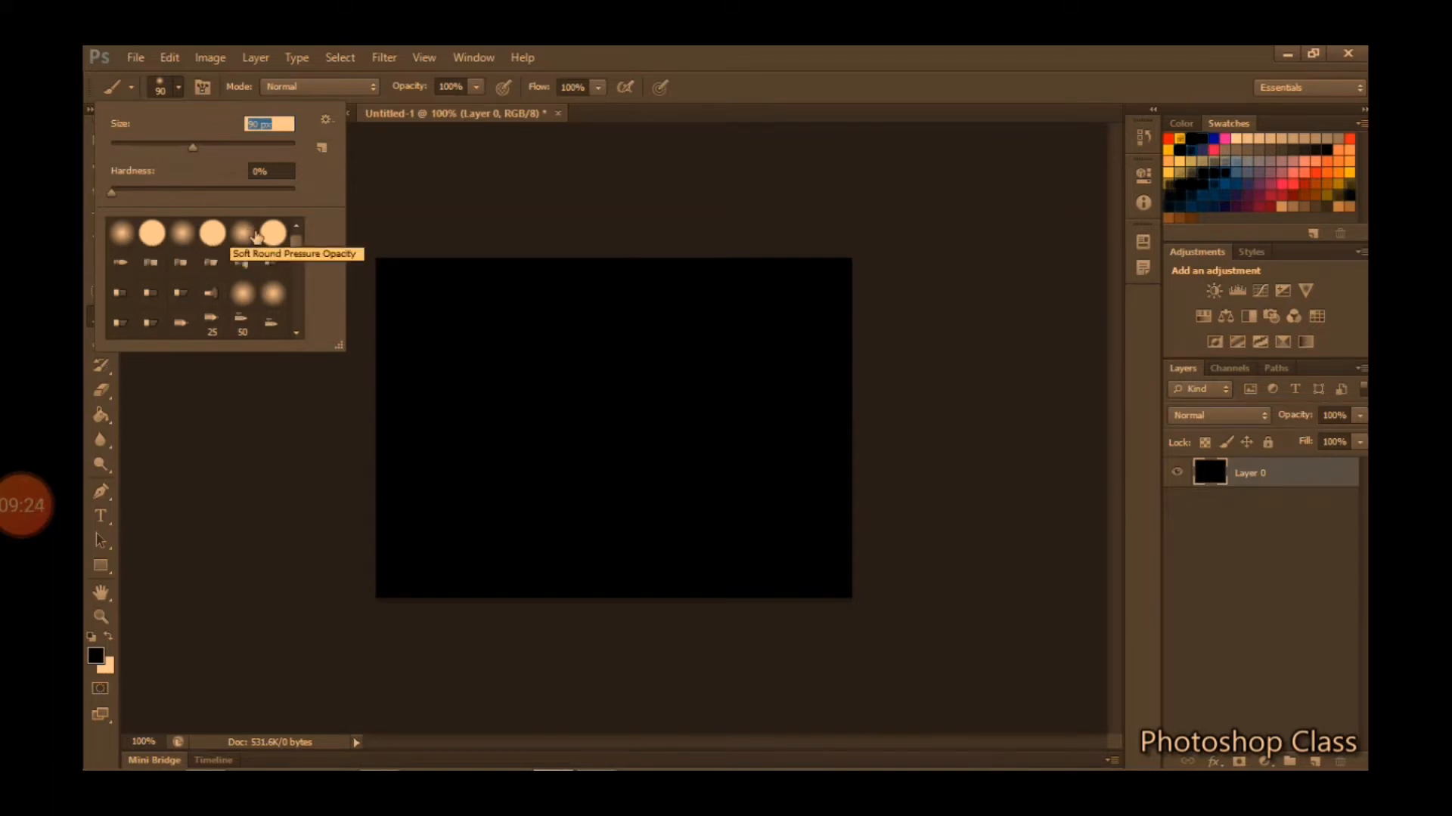
left_click(208, 248)
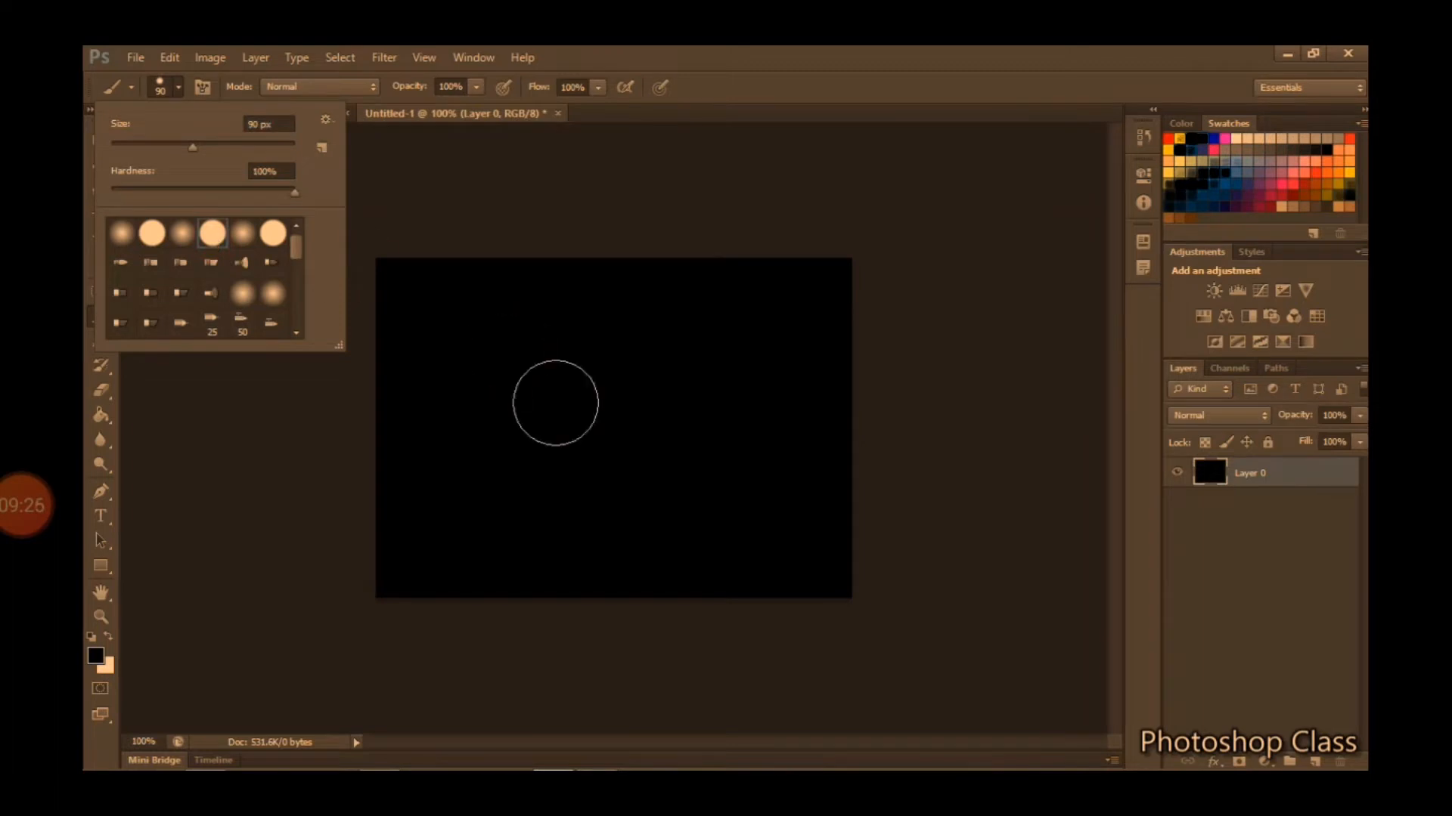
left_click(1180, 138)
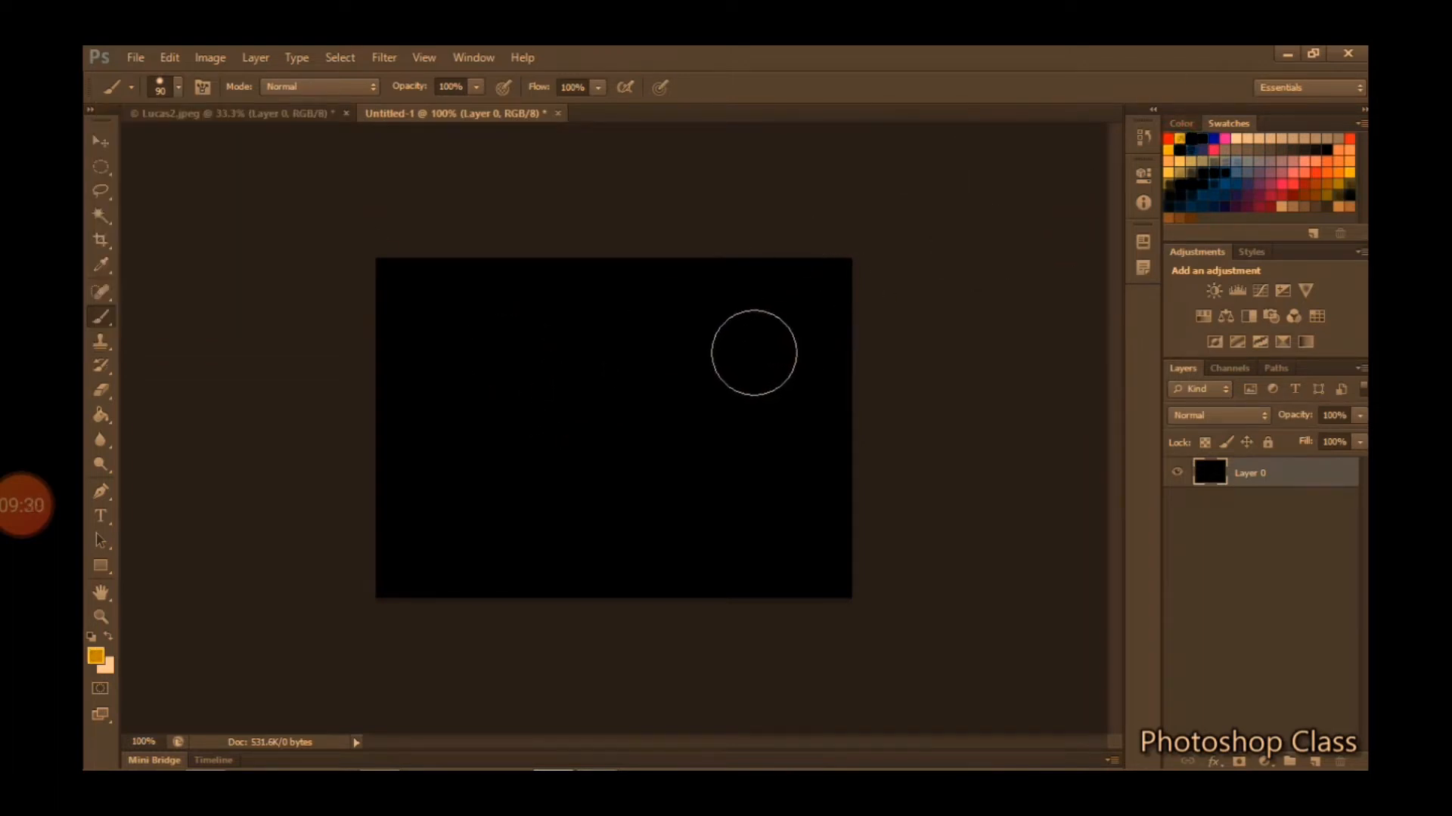
left_click(753, 351)
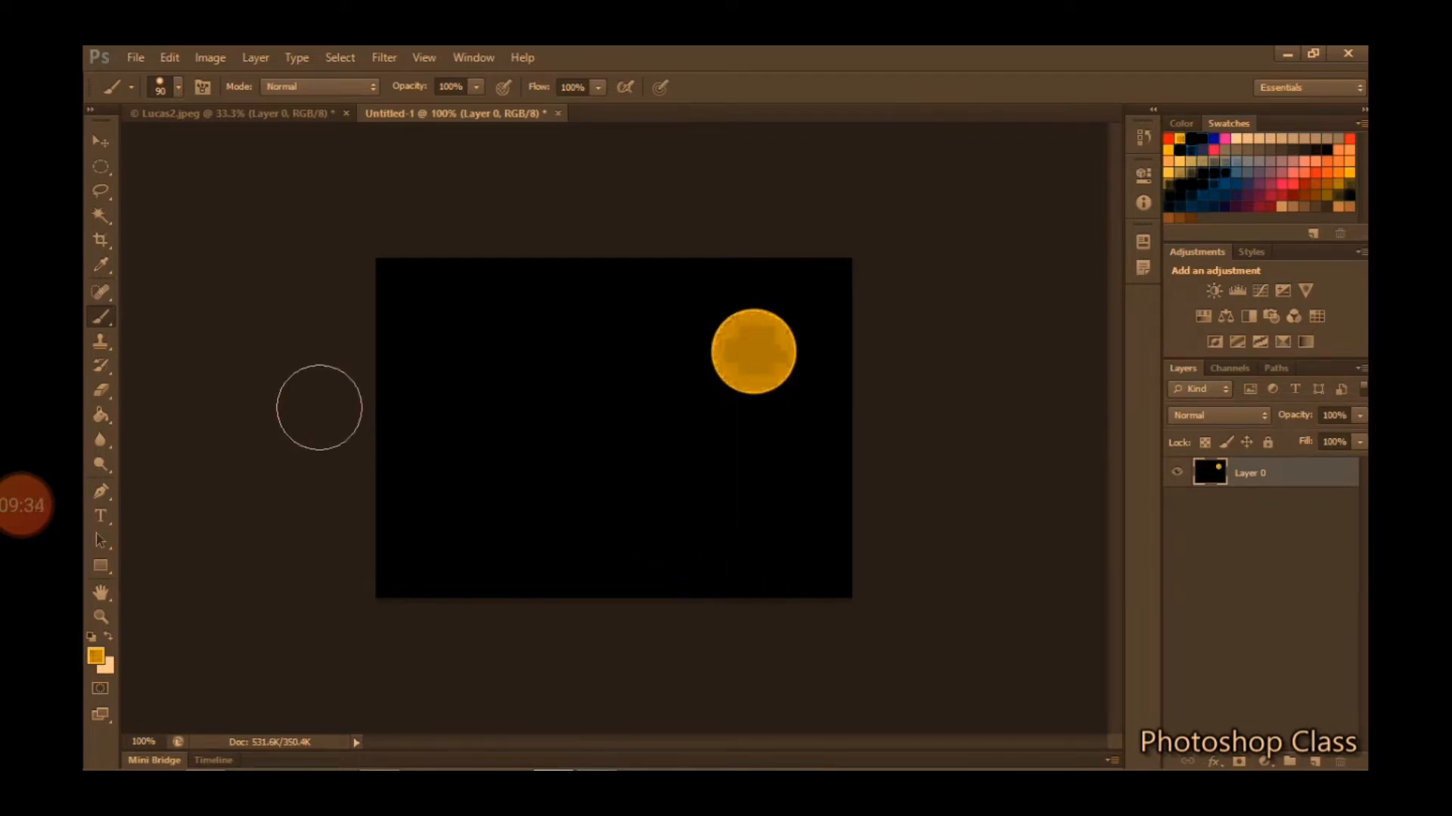
Add a soft glow centred on the disc with a single dab of a 199 px soft round brush at 0% hardness
left_click(178, 87)
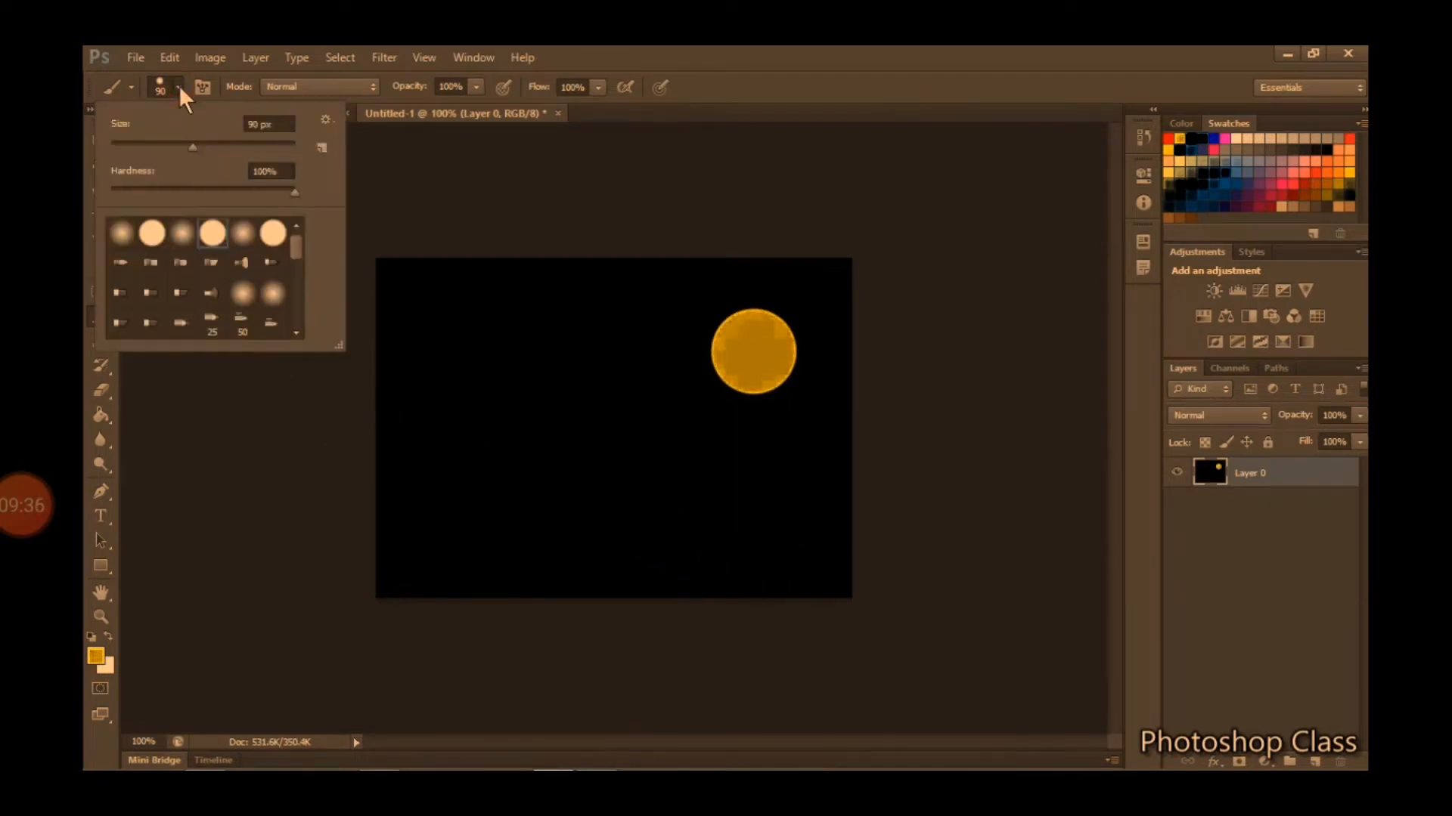
left_click(175, 236)
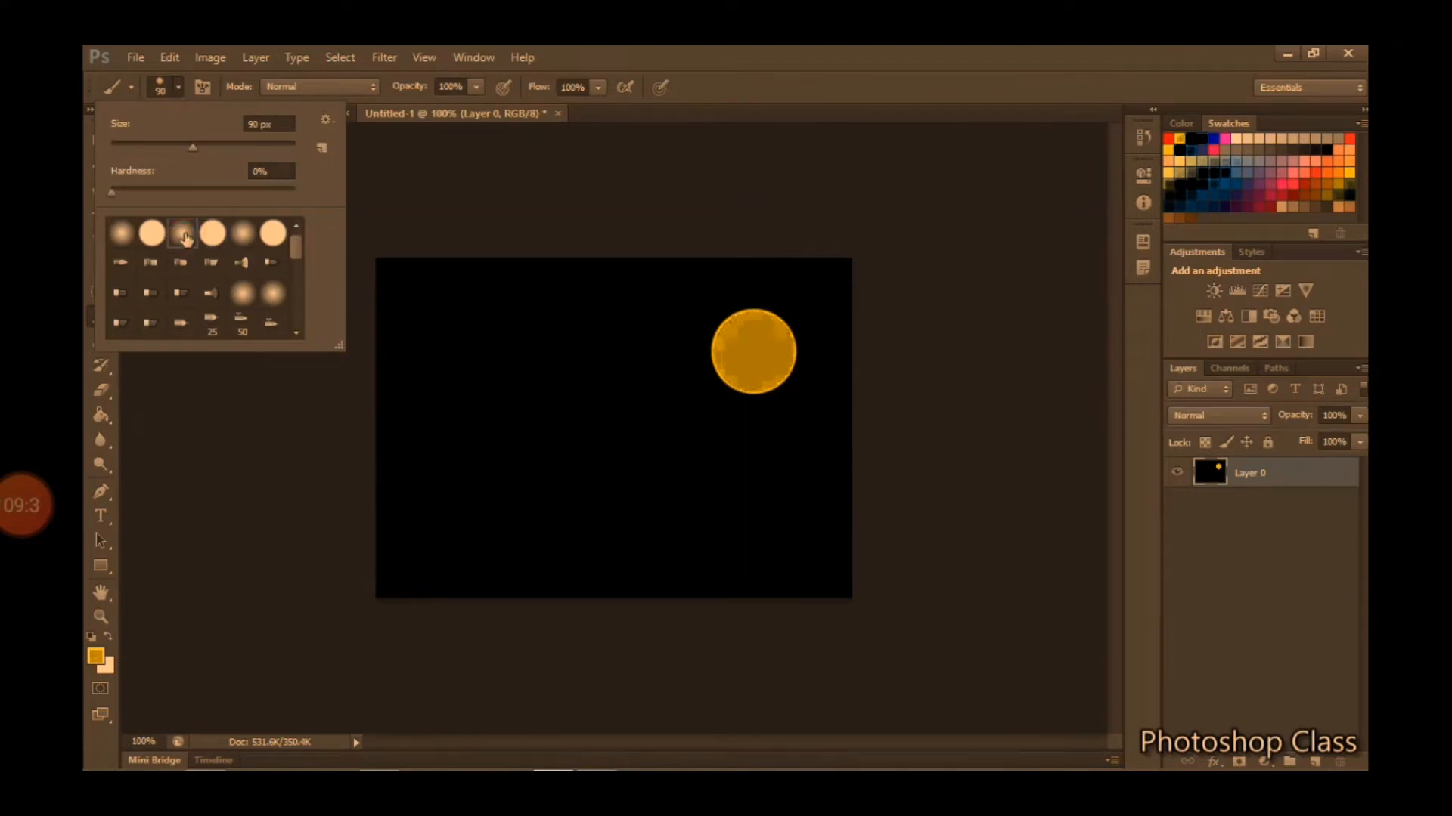
left_click_drag(190, 147, 214, 149)
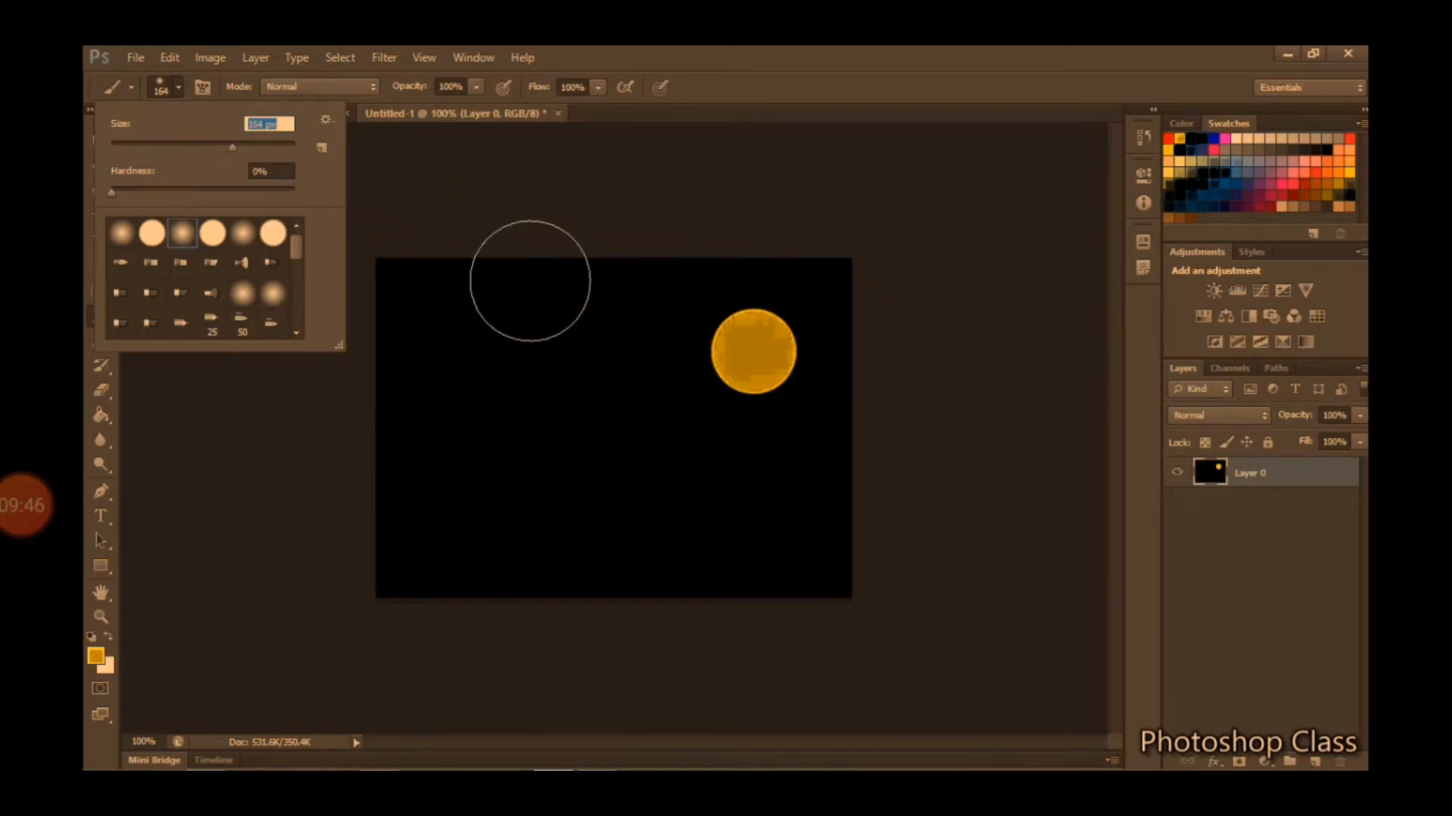
left_click_drag(233, 148, 253, 152)
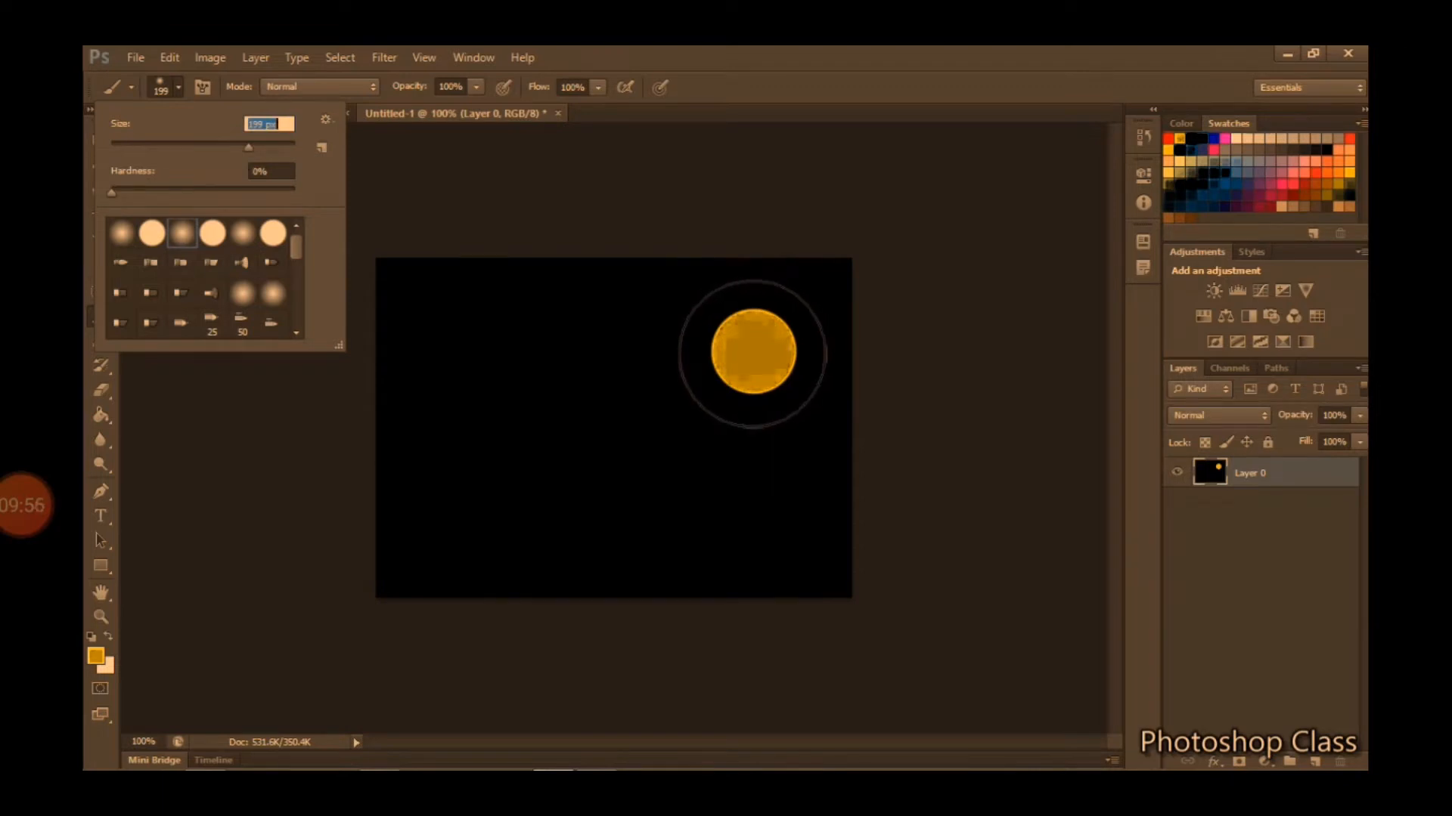
left_click(753, 355)
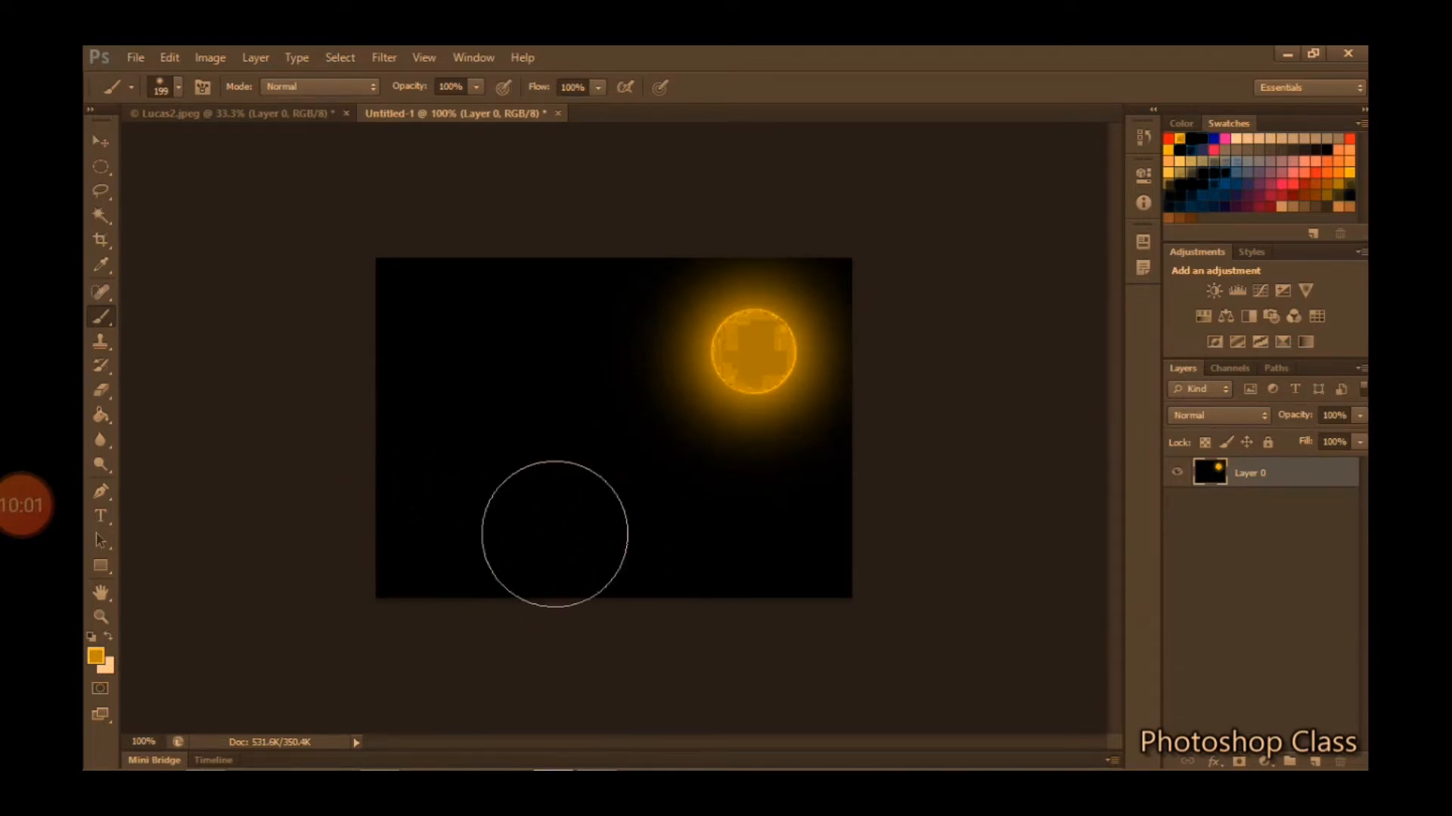
Choose the 42 px star brush tip and a pale foreground colour, try one star in the sky, and undo it
left_click(179, 90)
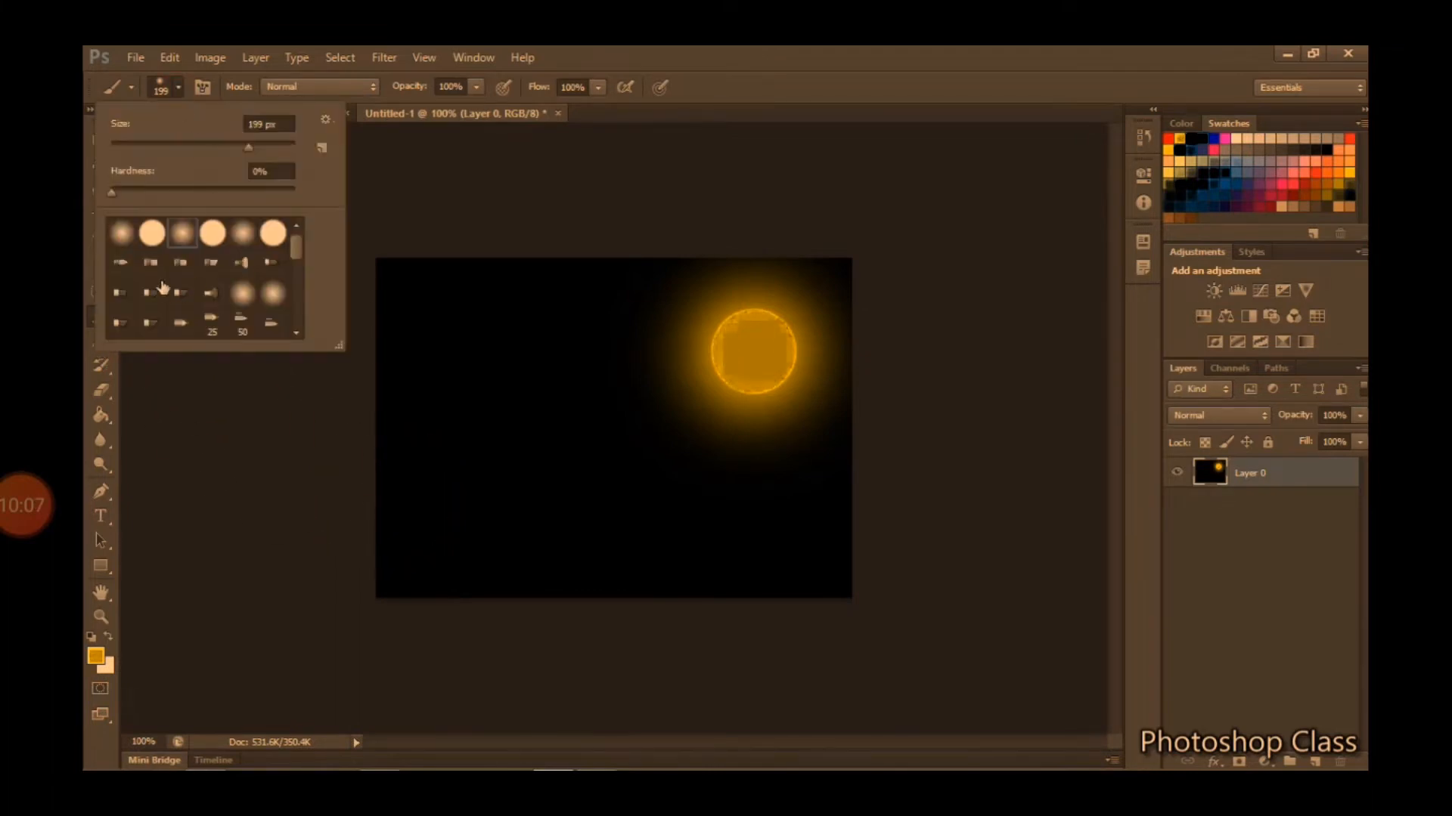
mouse_move(339, 347)
left_mouse_down()
mouse_move(365, 553)
mouse_move(357, 634)
left_mouse_up()
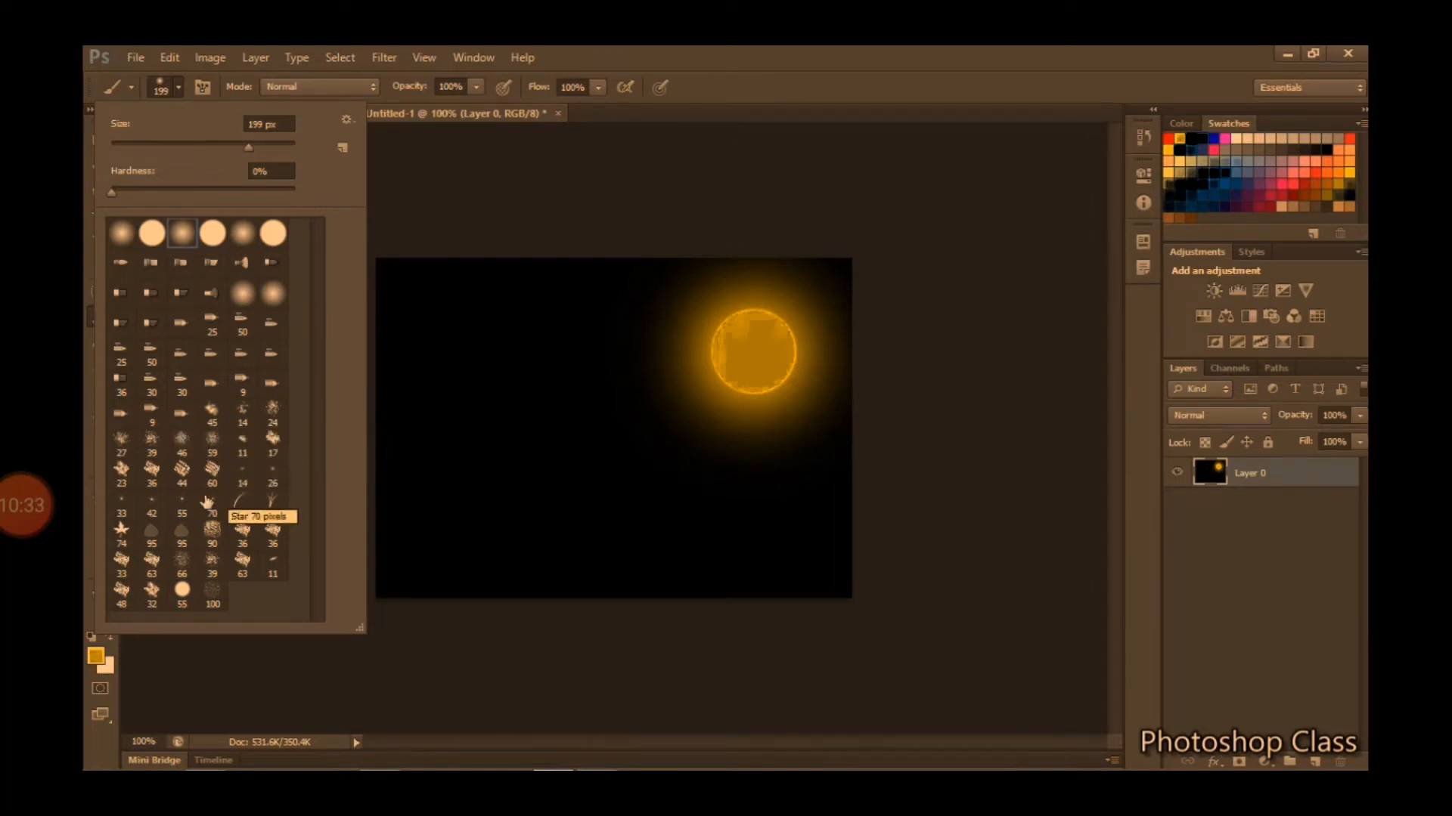
left_click(183, 502)
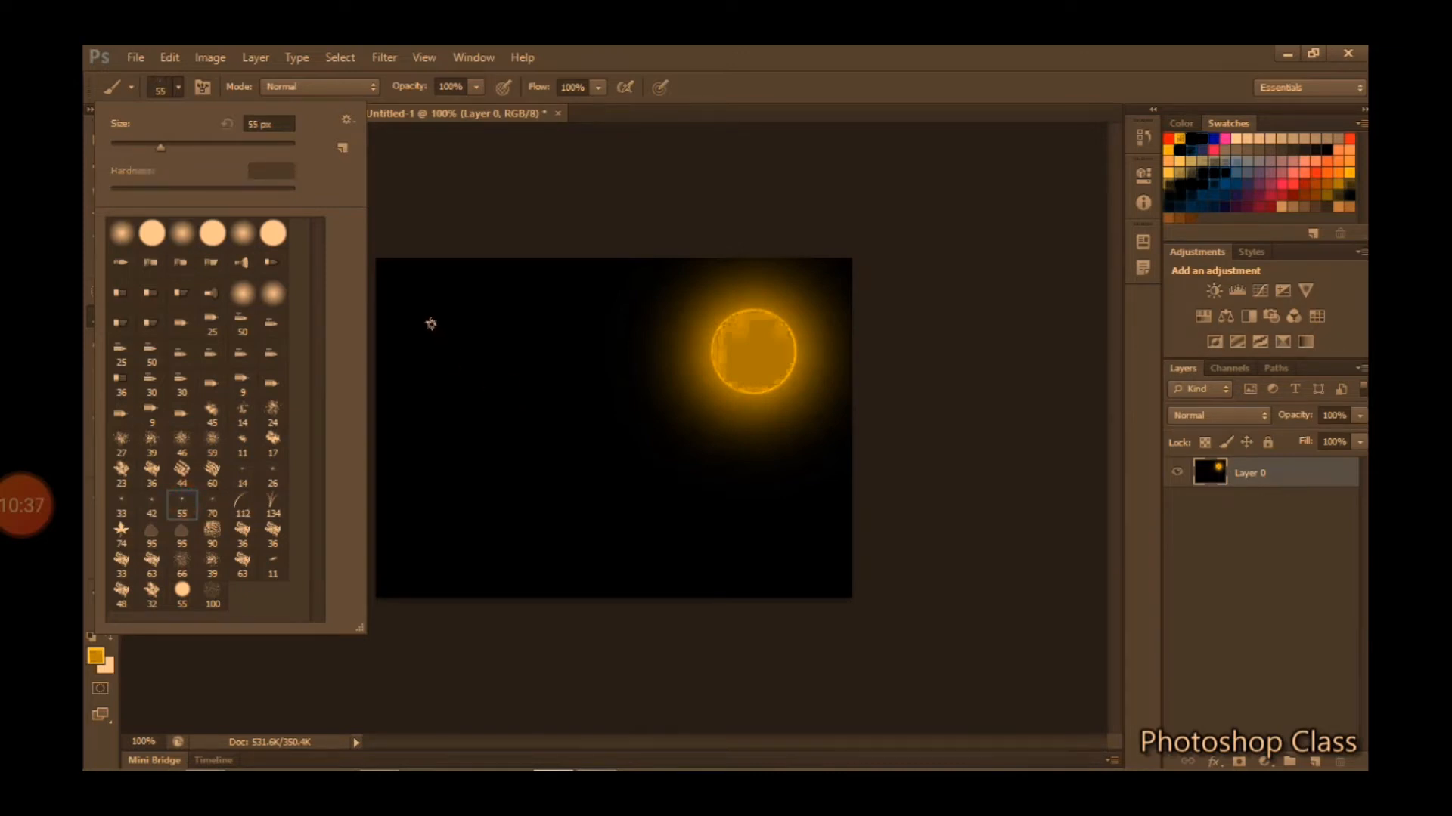
left_click(152, 502)
left_click(1235, 137)
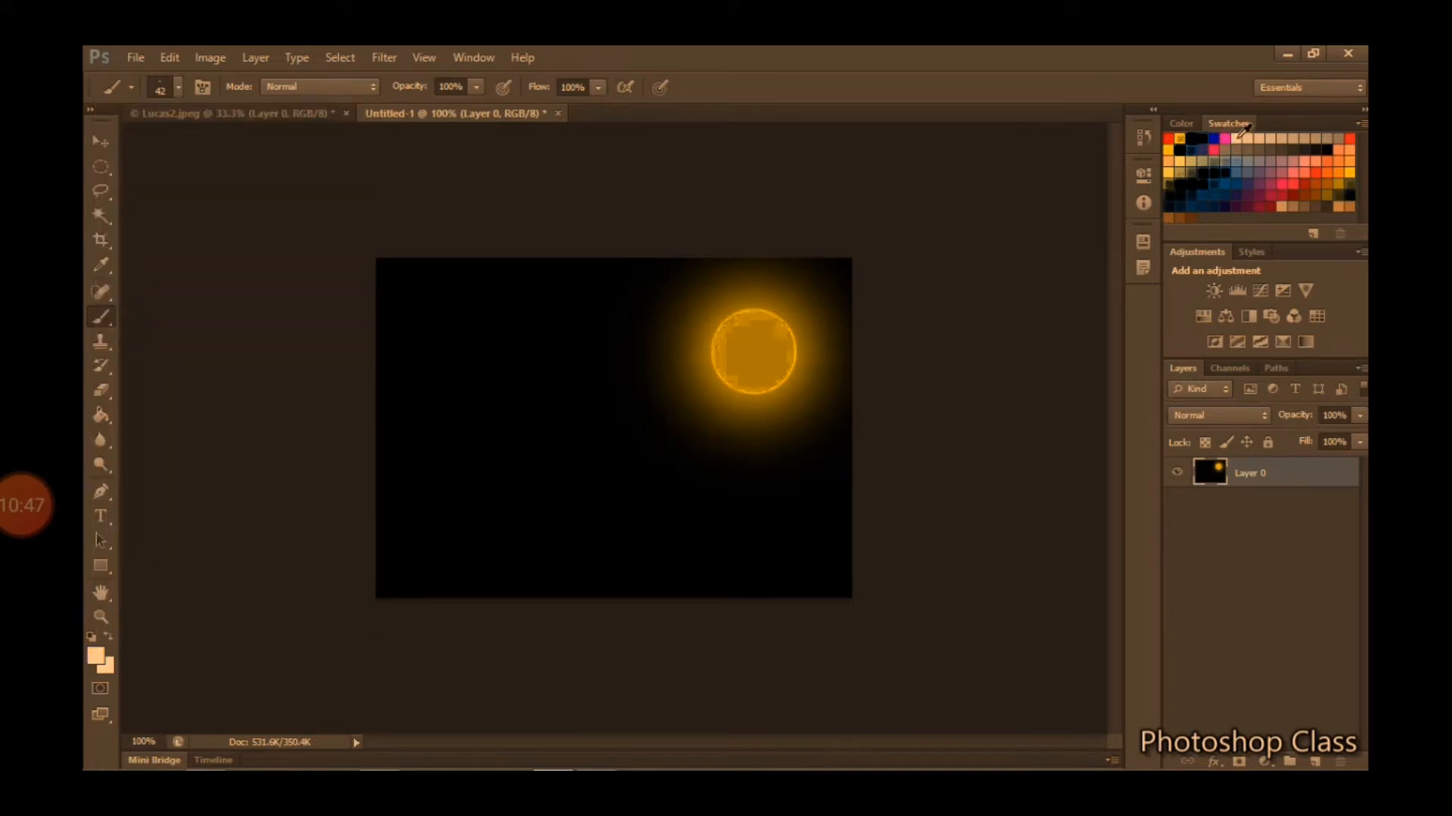
left_click(476, 305)
key("ctrl+z")
Reduce the star brush to 29 px and place one star in the upper left of the sky
left_click(178, 84)
left_click_drag(150, 148, 139, 149)
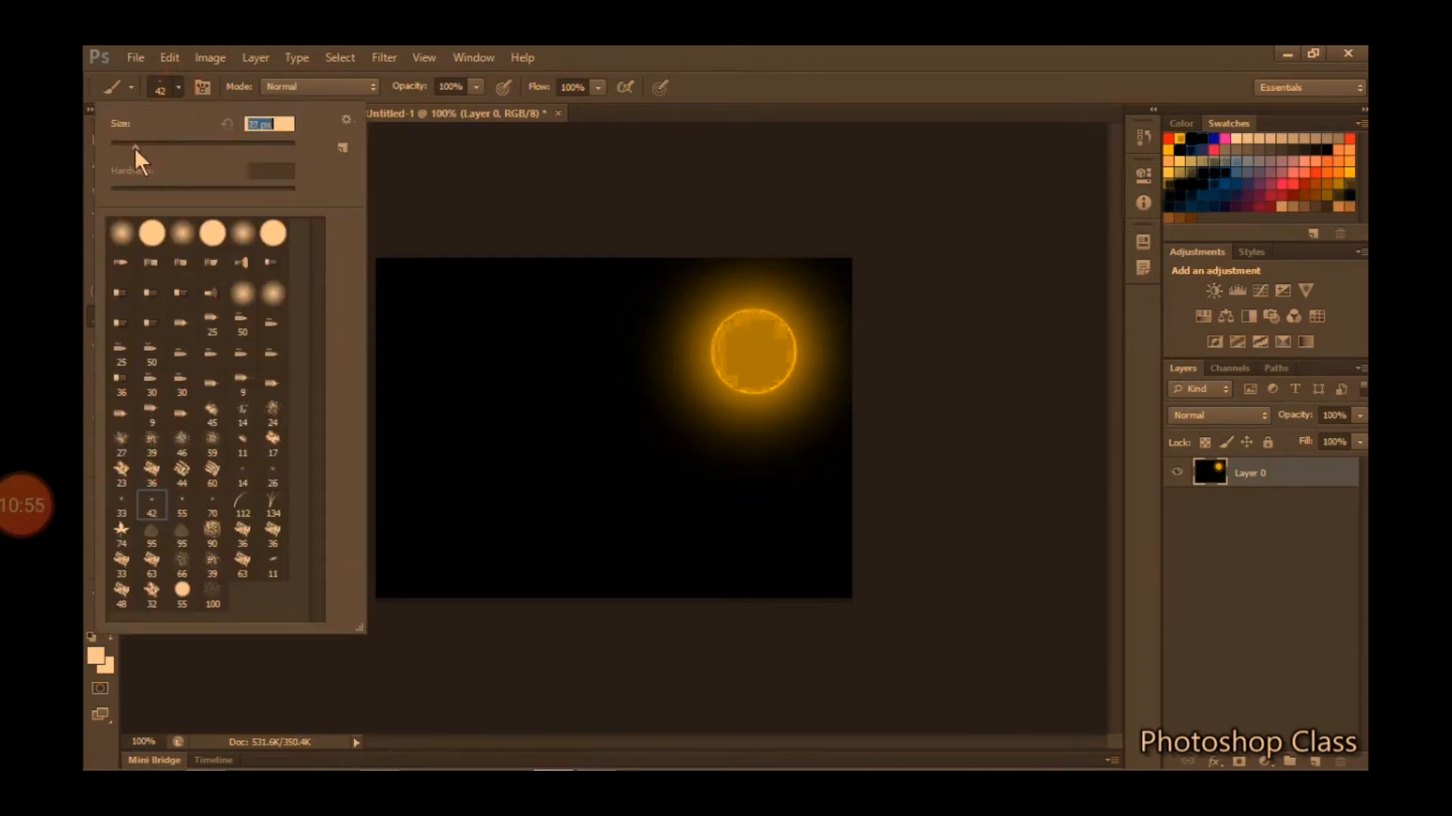
left_click_drag(163, 162, 136, 157)
left_click(423, 306)
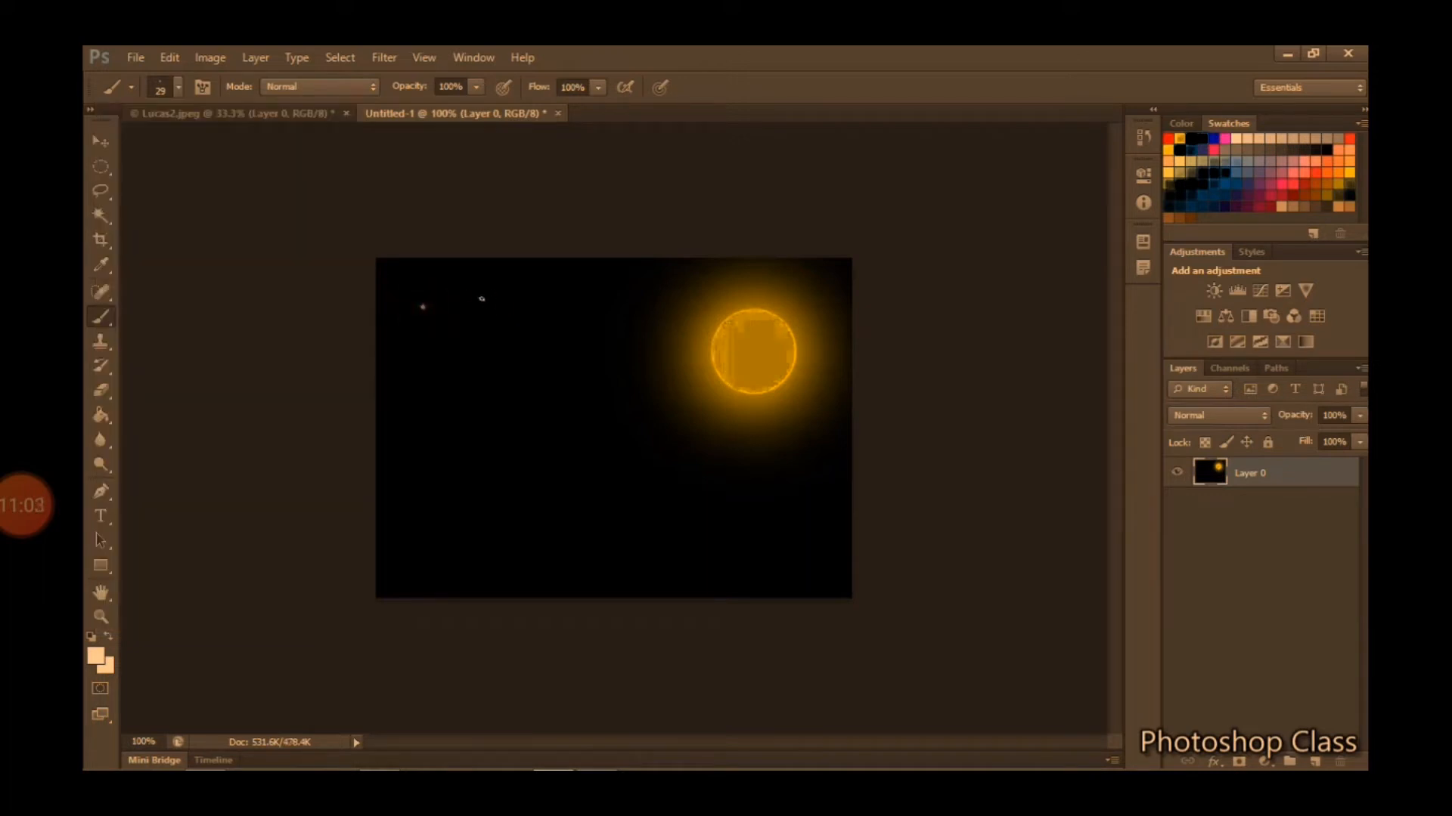
Scatter many small stars across the upper and middle sky with the star brush reduced to 14 px
left_click(181, 87)
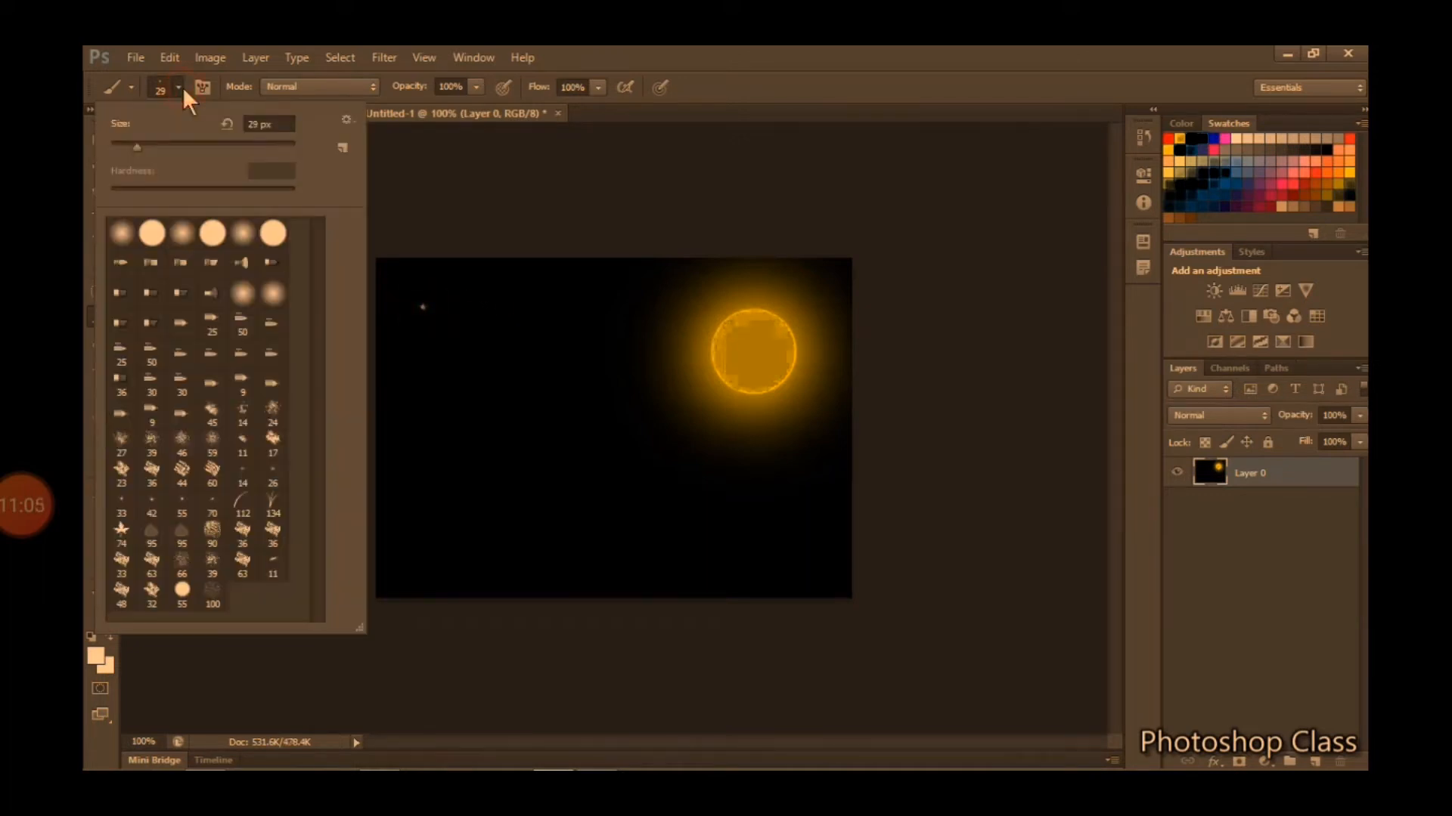
left_click_drag(143, 146, 123, 148)
left_click(452, 305)
left_click(425, 330)
left_click(512, 302)
left_click(575, 295)
left_click(592, 306)
left_click(585, 330)
left_click(542, 332)
left_click(448, 355)
left_click(400, 380)
left_click(397, 290)
left_click(473, 276)
left_click(638, 270)
left_click(606, 354)
left_click(631, 370)
left_click(660, 406)
left_click(609, 386)
left_click(550, 365)
left_click(519, 306)
left_click(490, 356)
left_click(479, 329)
left_click(497, 378)
left_click(411, 389)
left_click(392, 346)
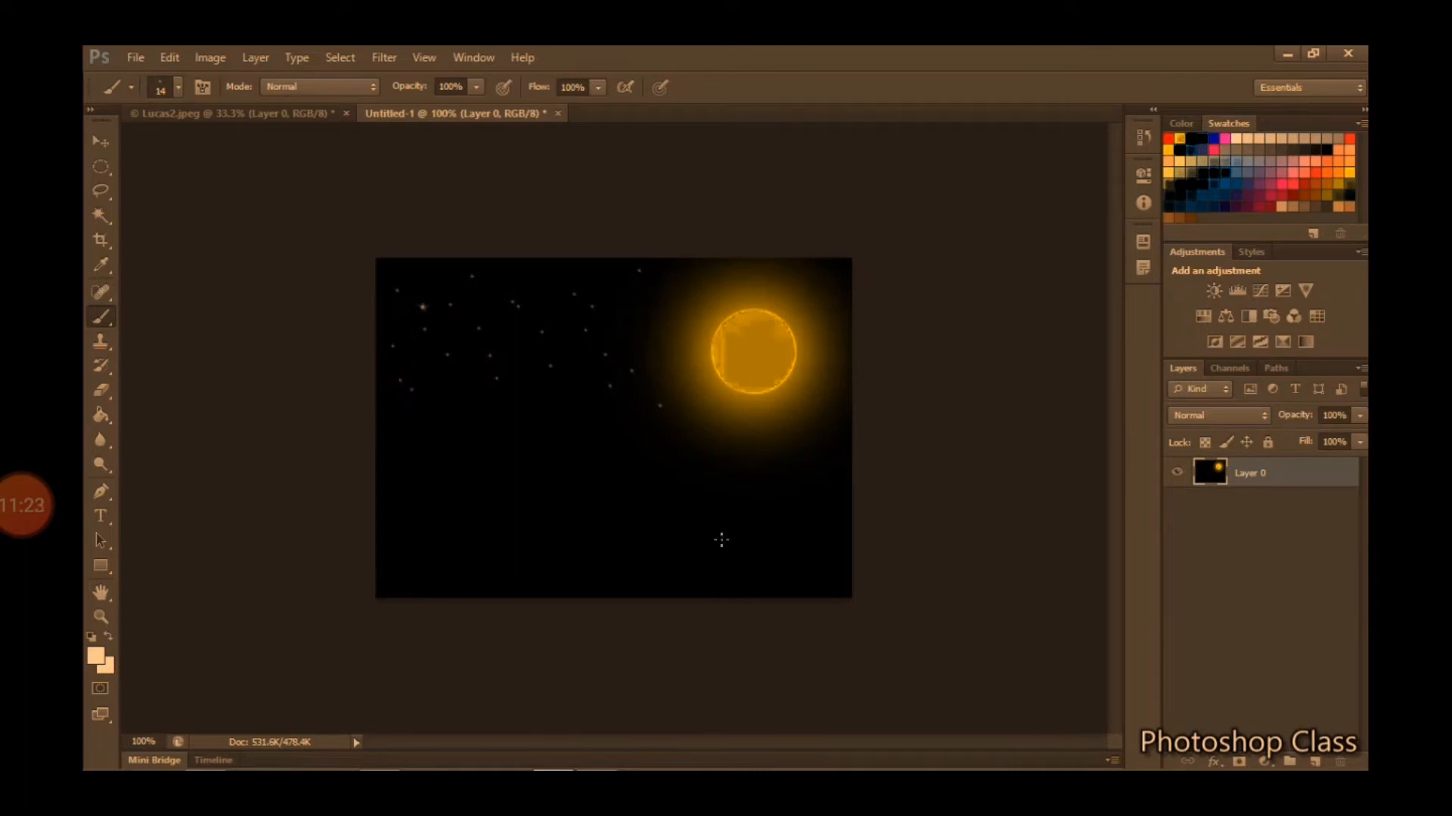
left_click(567, 290)
left_click(583, 277)
left_click(741, 338)
left_click(532, 264)
Paint a band of grass along the bottom of the canvas with the 134 px grass brush tip and a black foreground colour
right_click(110, 322)
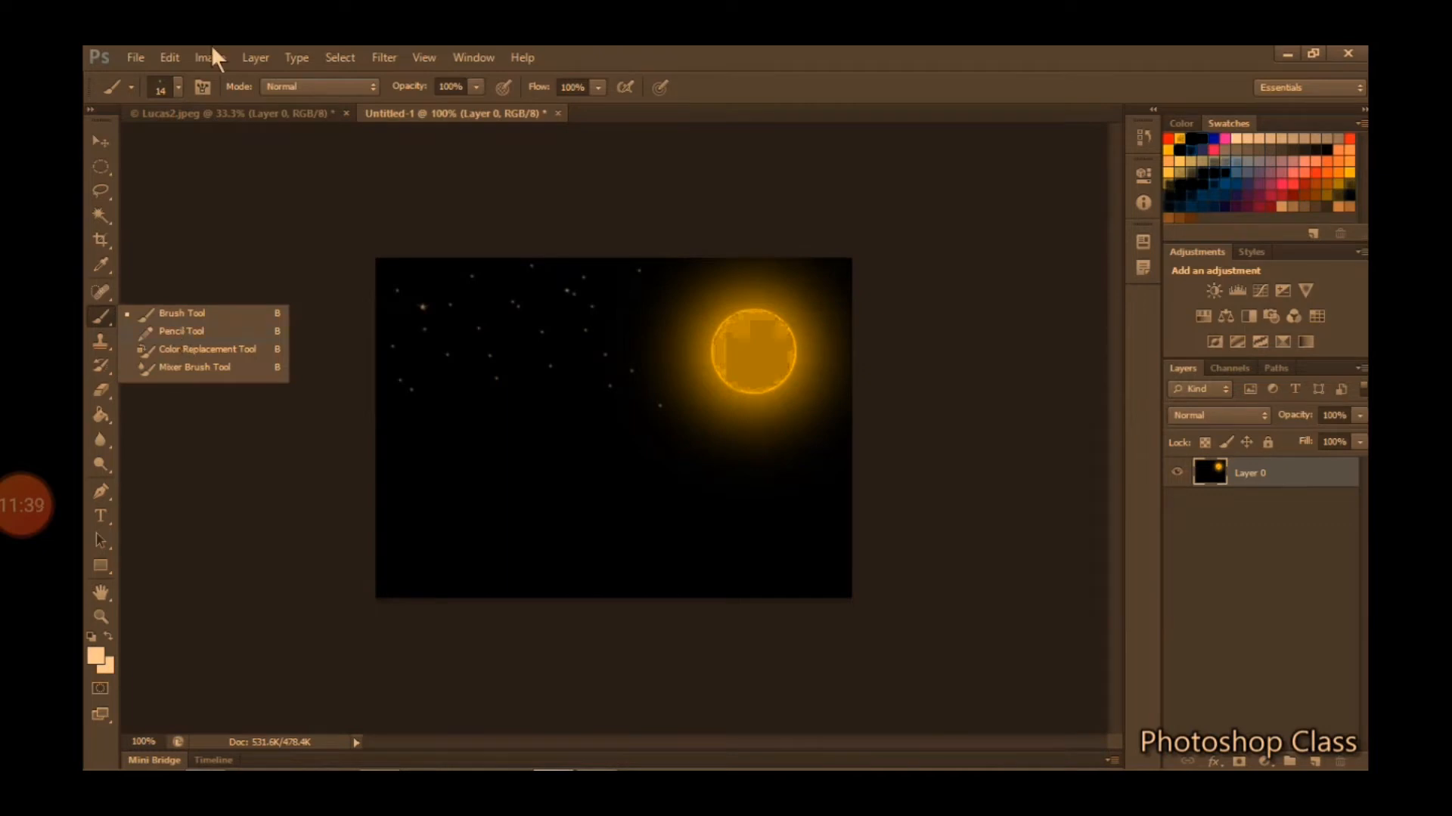
left_click(173, 88)
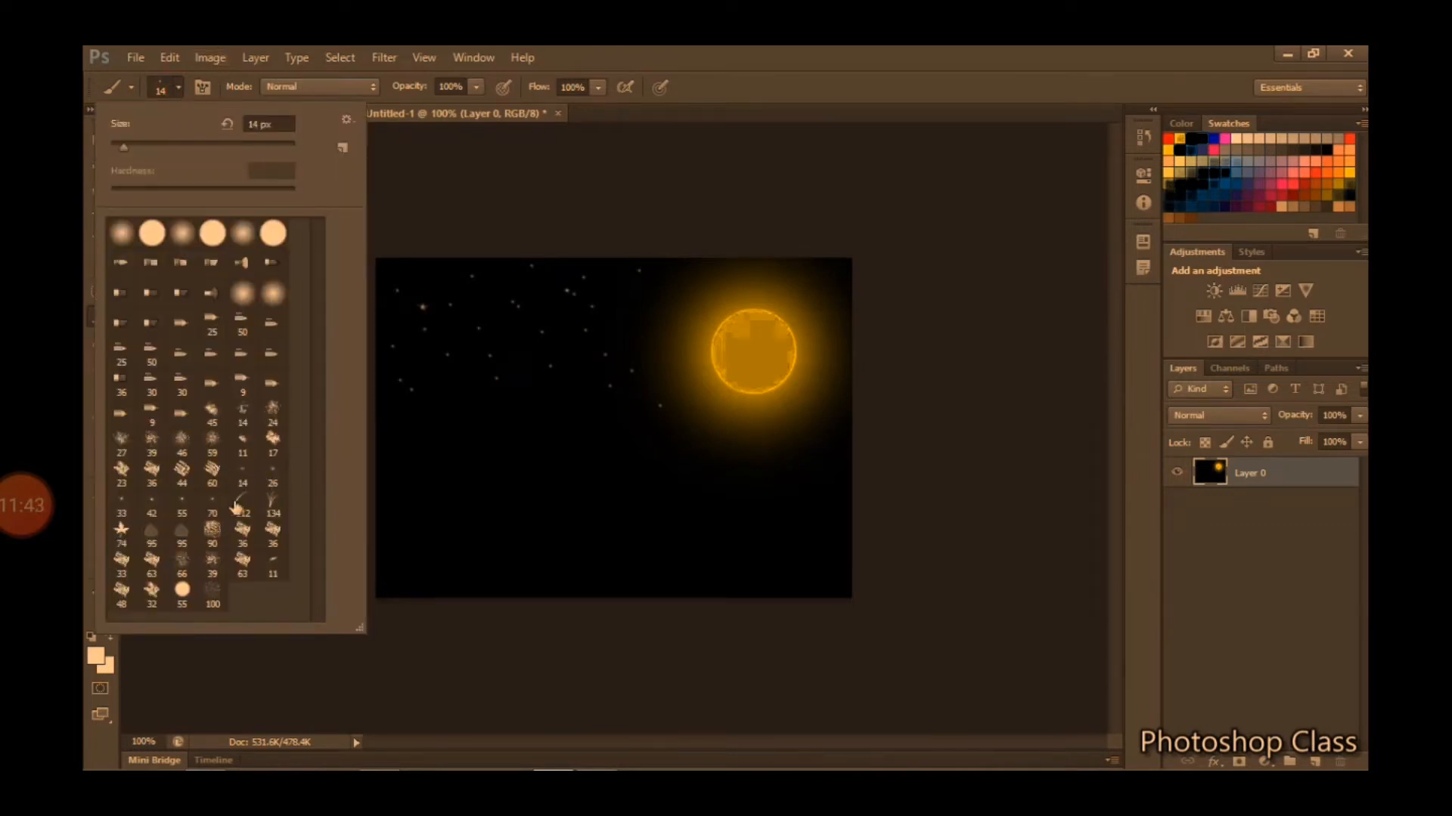
left_click(270, 501)
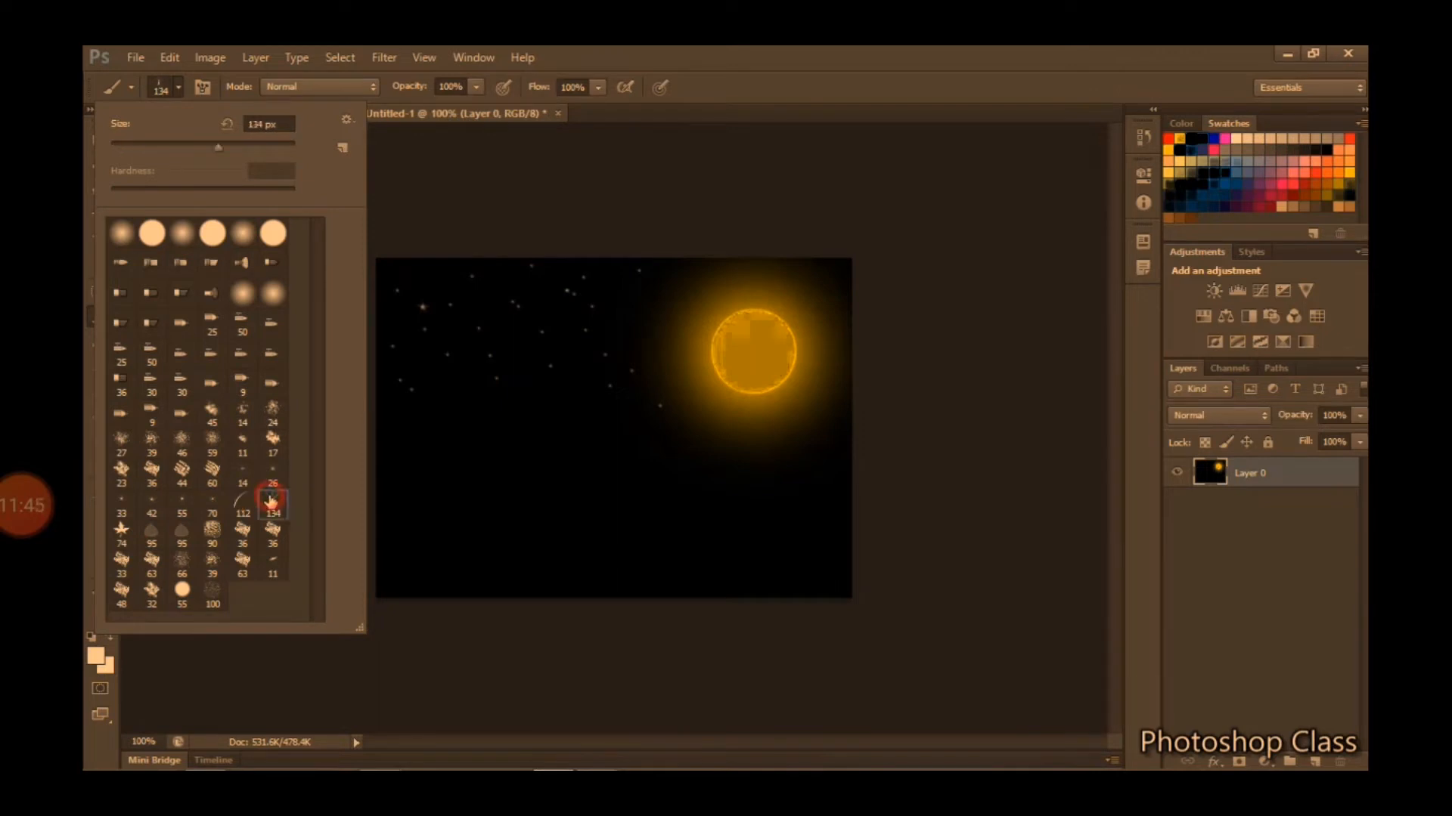
left_click(1190, 139)
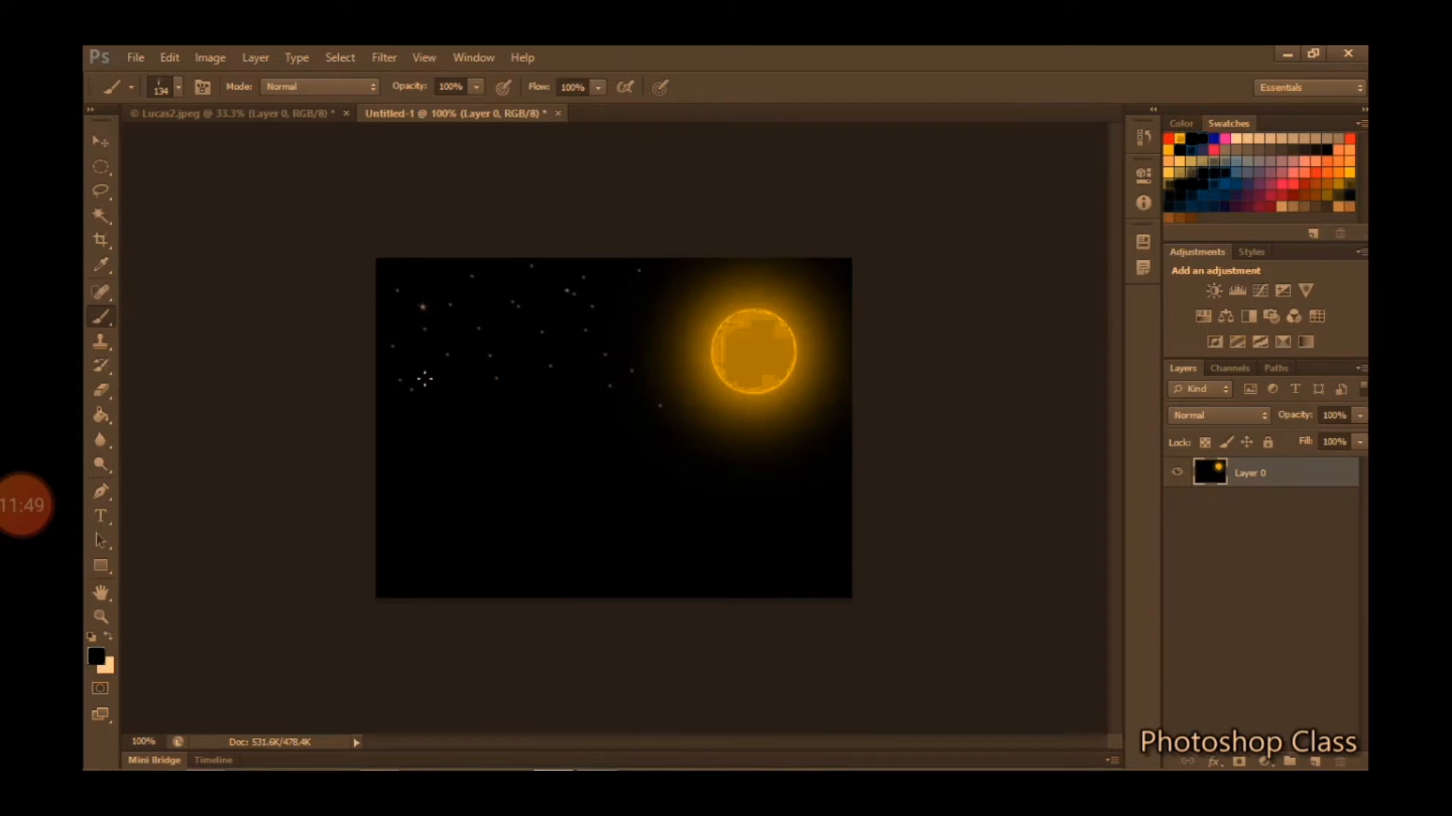
mouse_move(407, 522)
left_mouse_down()
mouse_move(511, 557)
mouse_move(632, 536)
mouse_move(667, 567)
mouse_move(767, 590)
mouse_move(858, 582)
mouse_move(555, 560)
mouse_move(381, 590)
left_mouse_up()
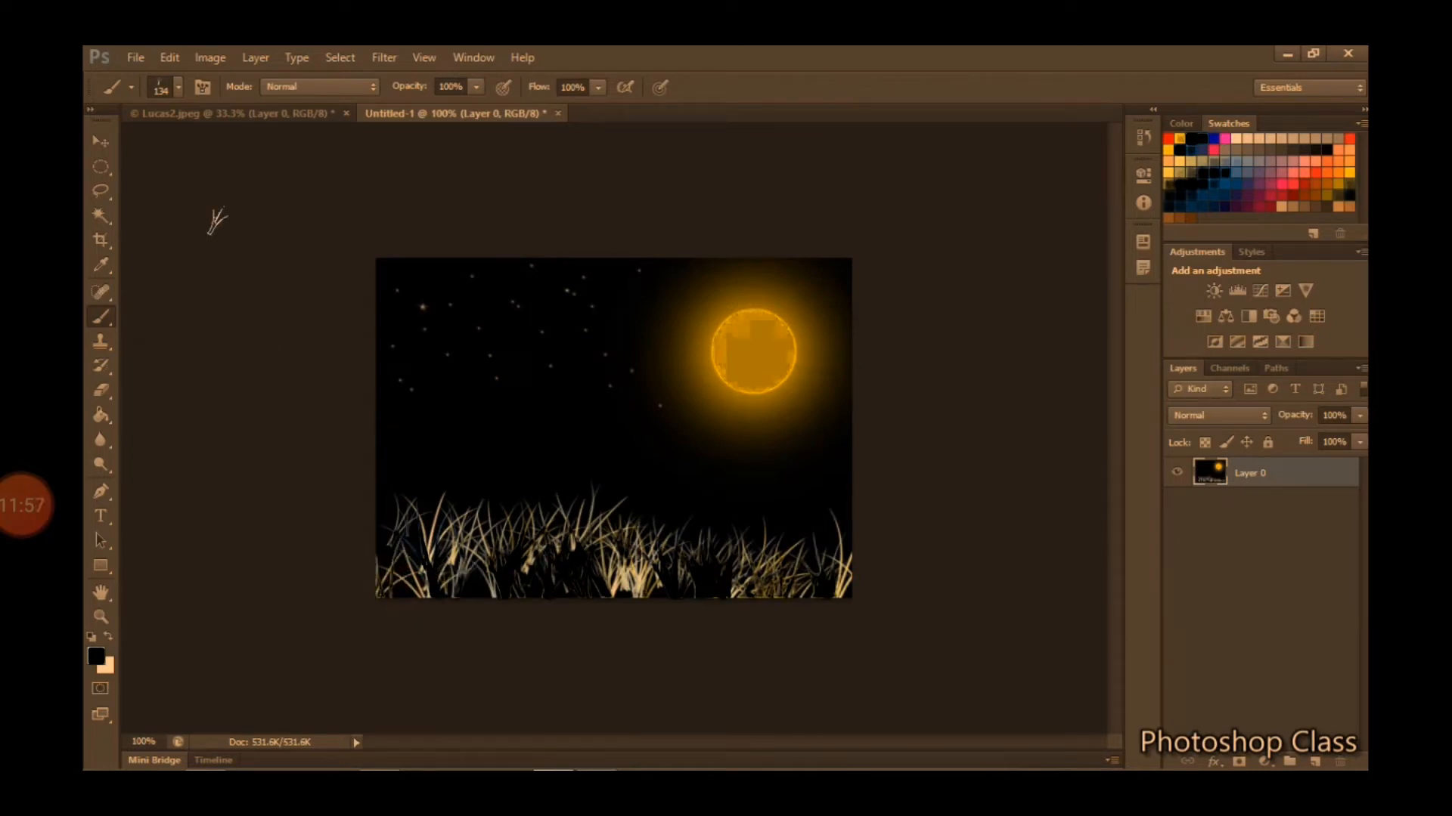
Thicken the grass with curved blades using the 112 px grass brush tip reduced to 52 px
left_click(178, 87)
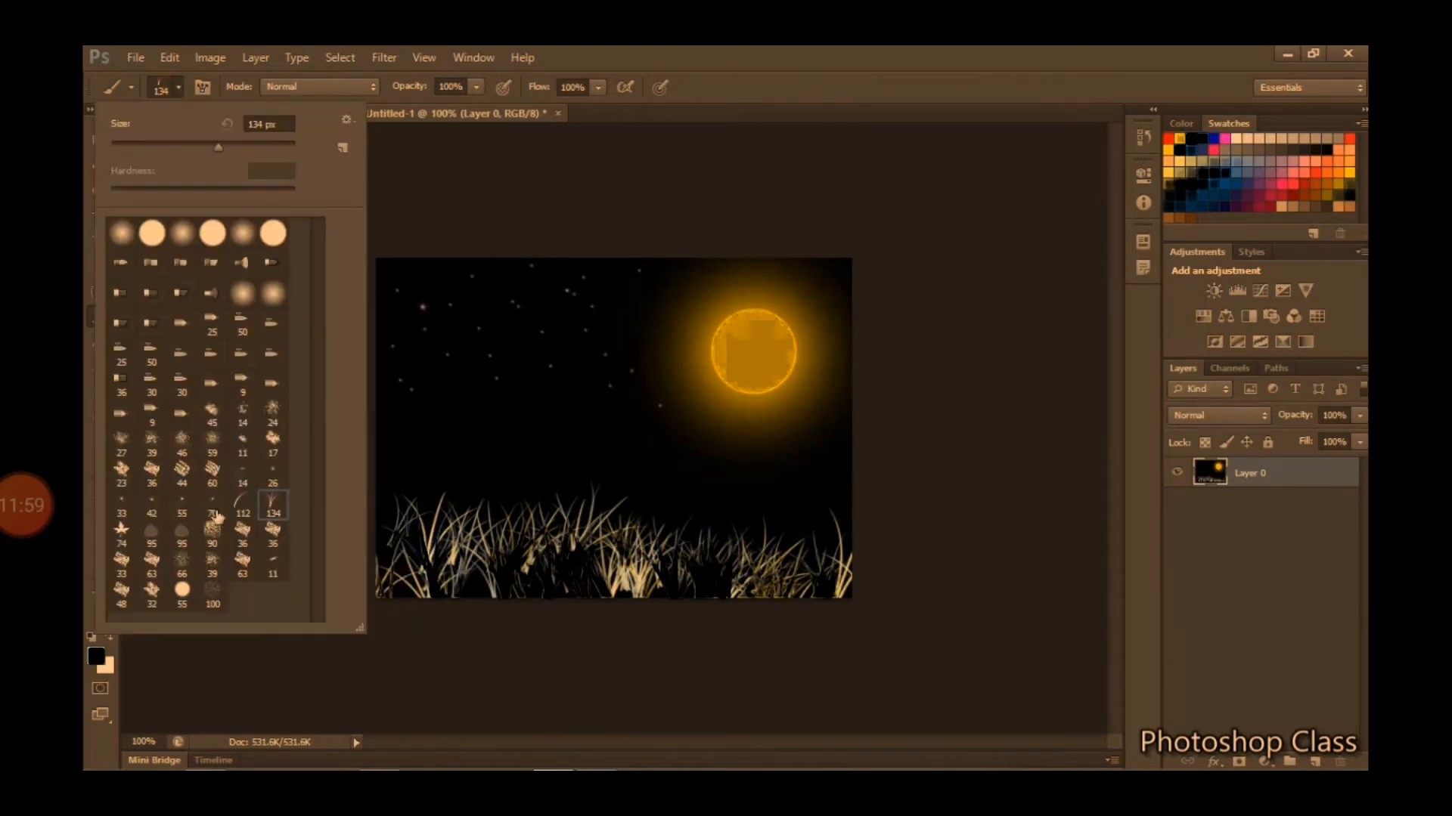
left_click(241, 505)
left_click_drag(207, 148, 198, 147)
left_click(156, 148)
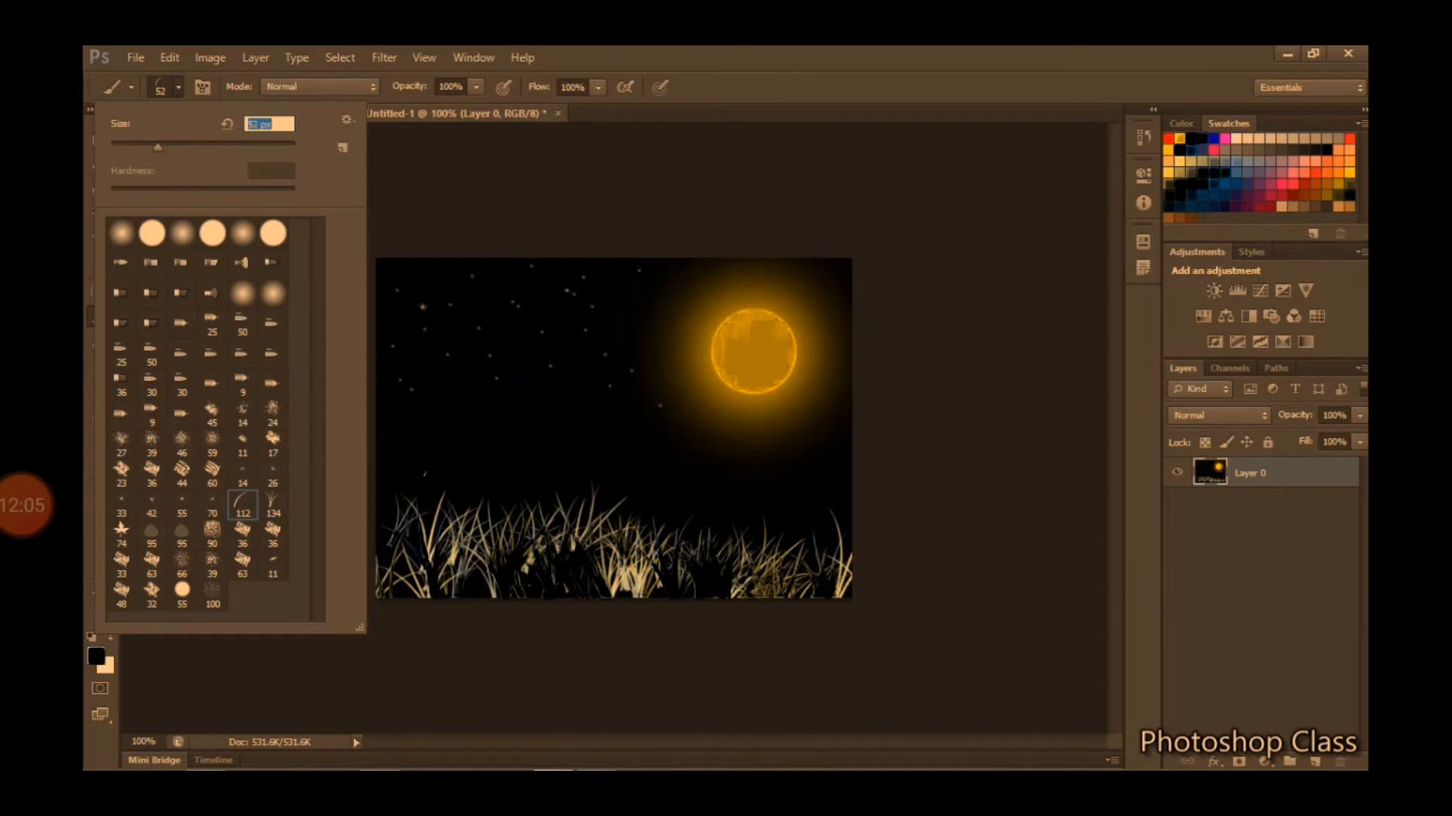
mouse_move(401, 521)
left_mouse_down()
mouse_move(533, 503)
mouse_move(710, 604)
left_mouse_up()
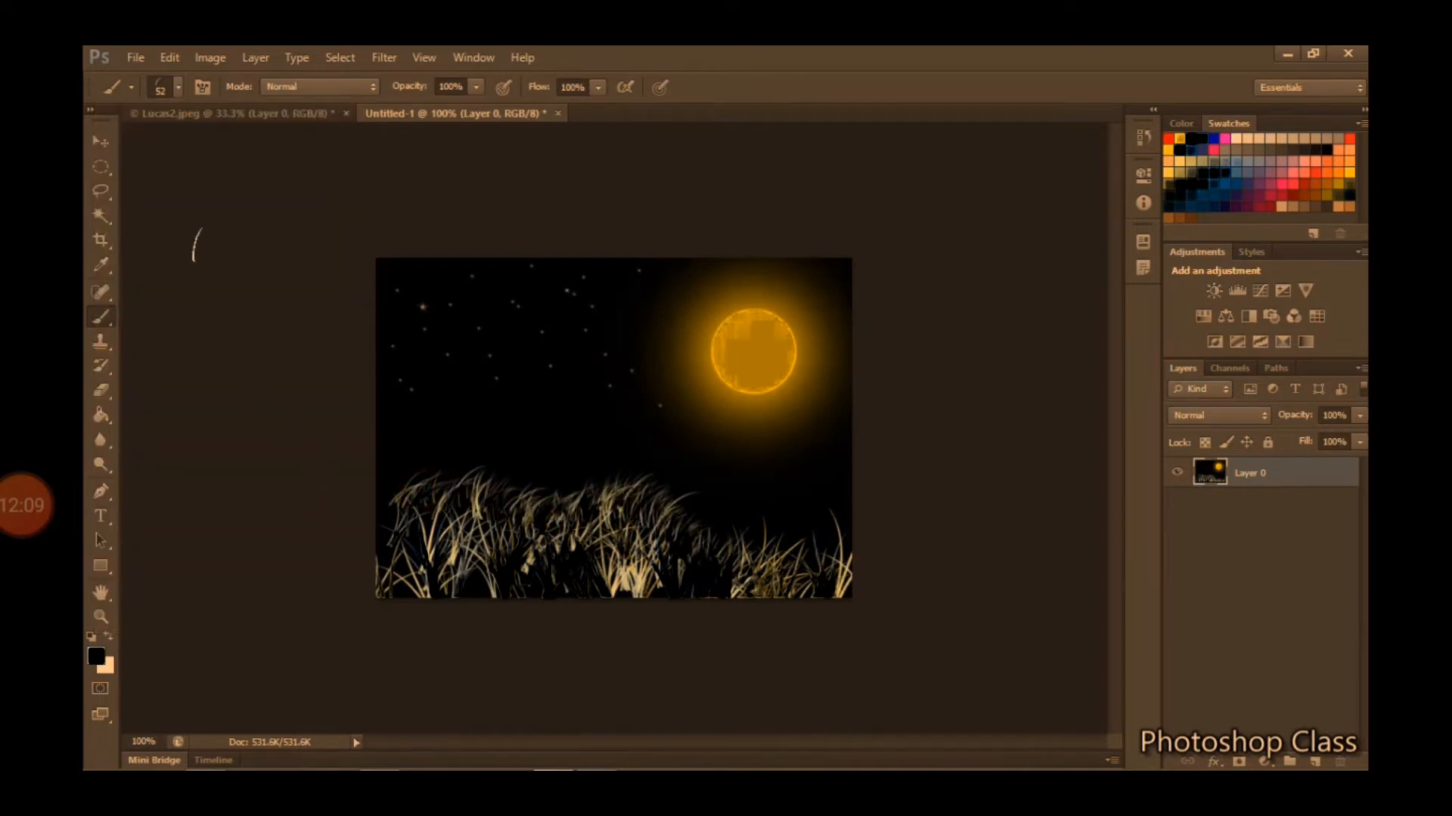
Fill in the grass with finer curved blades using the same brush tip at 20 px, extending it across the right side
left_click(179, 86)
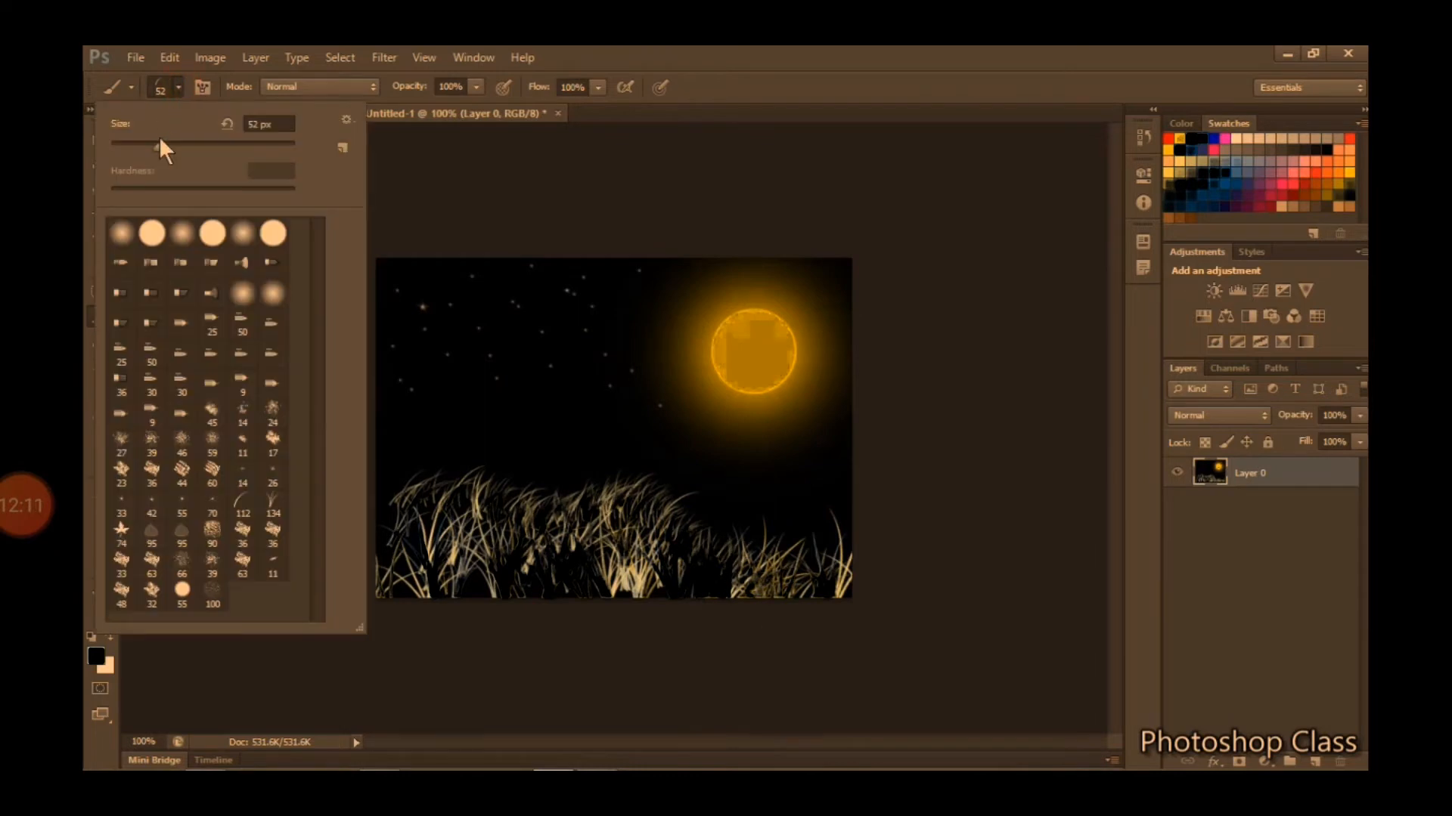
left_click_drag(156, 145, 128, 148)
mouse_move(689, 472)
left_mouse_down()
mouse_move(839, 528)
mouse_move(694, 520)
mouse_move(446, 584)
mouse_move(491, 585)
mouse_move(655, 576)
mouse_move(384, 523)
mouse_move(397, 586)
mouse_move(417, 533)
mouse_move(448, 521)
left_mouse_up()
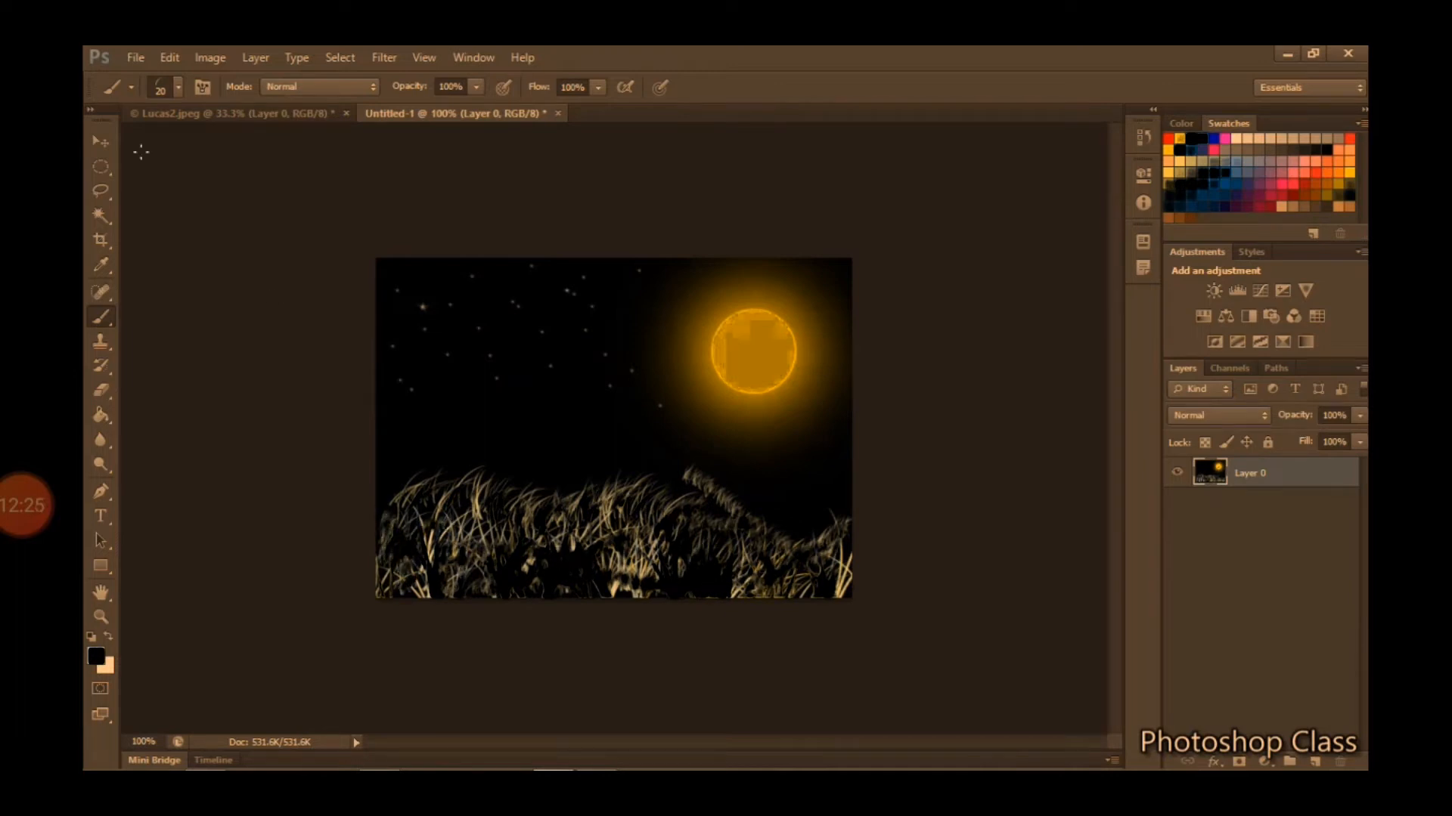
Try painting over the grass with the 74 px brush tip, and undo the stroke
left_click(178, 86)
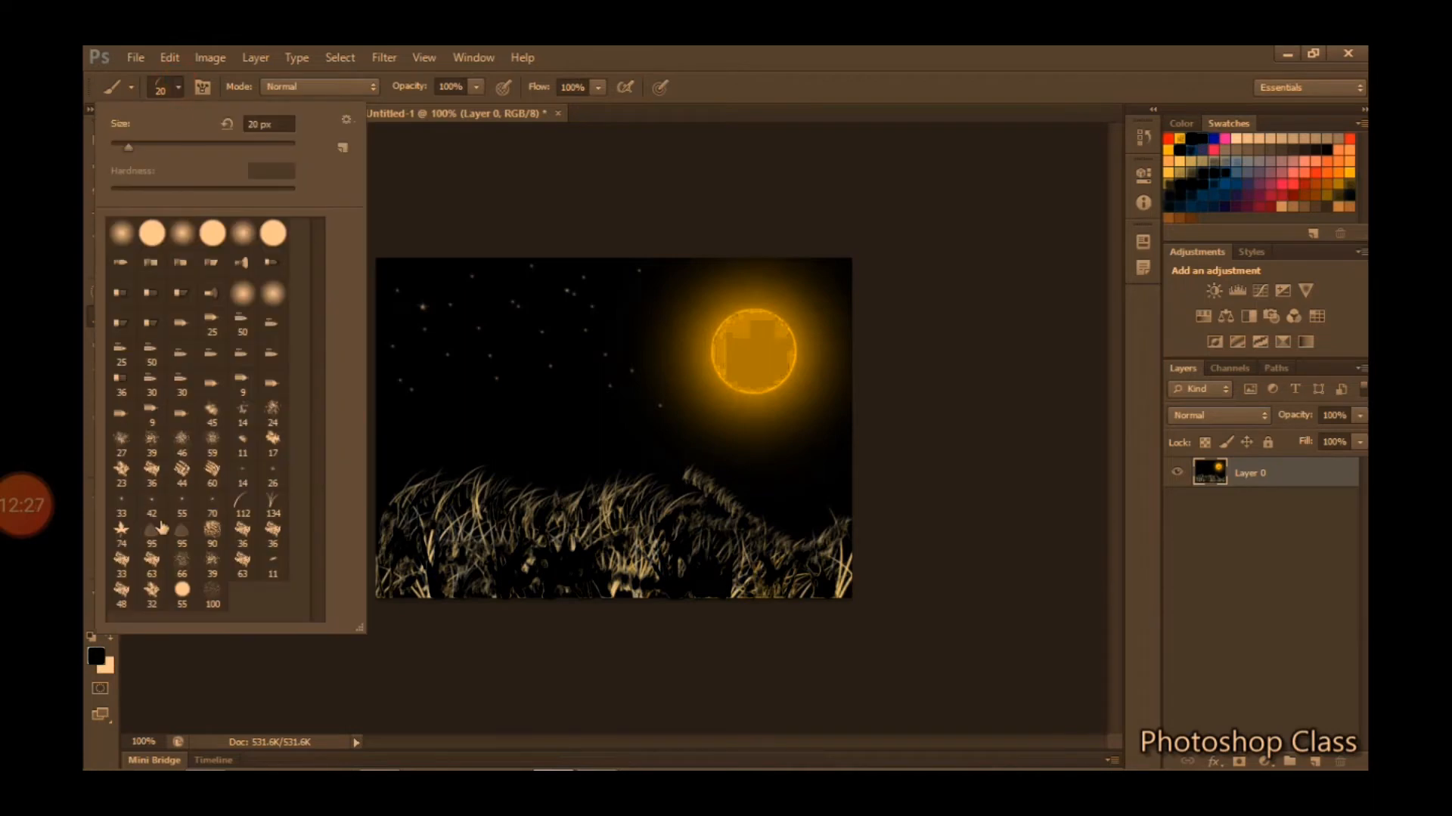
left_click(121, 529)
left_click_drag(411, 527, 739, 641)
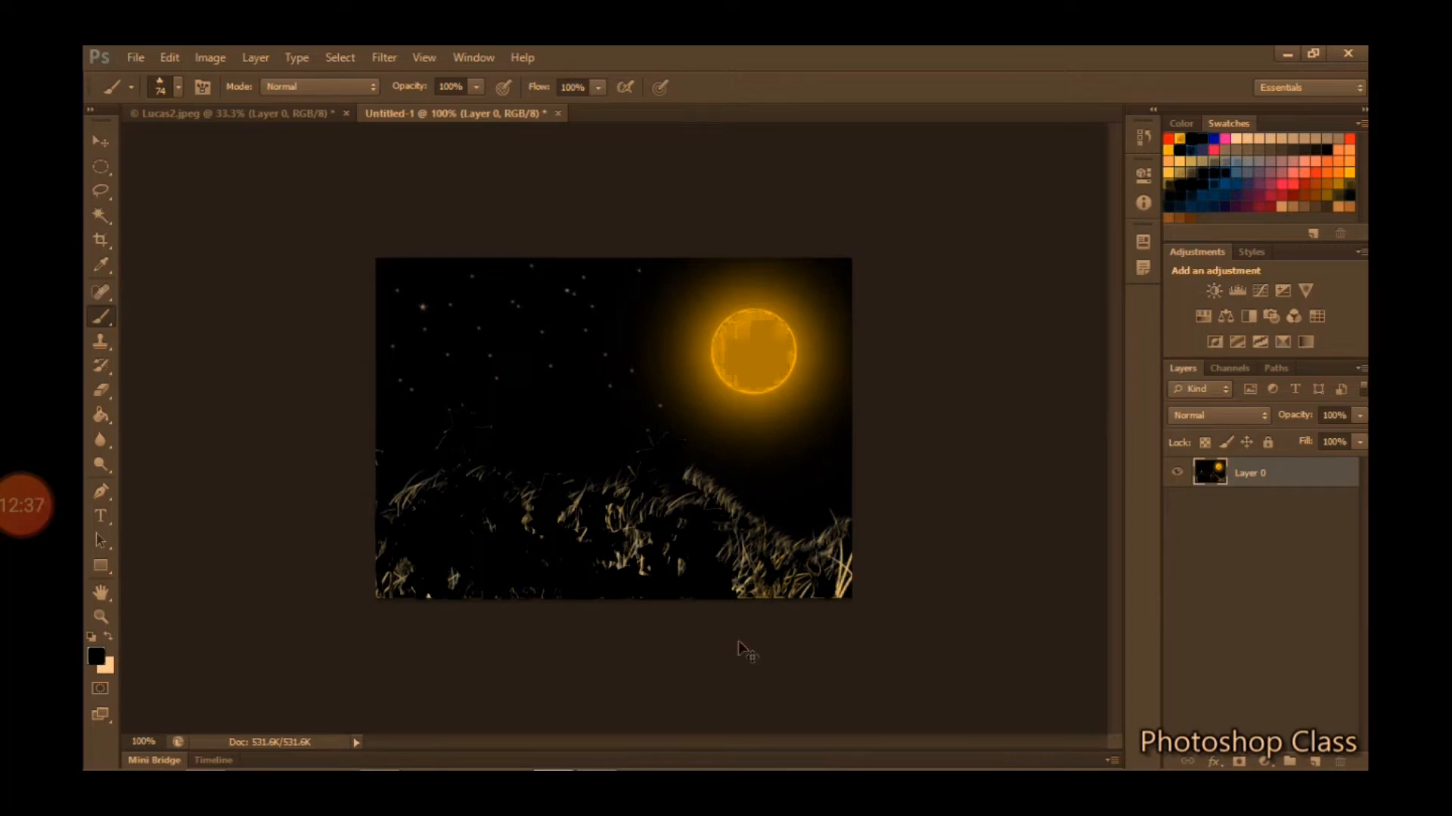
key("ctrl+z")
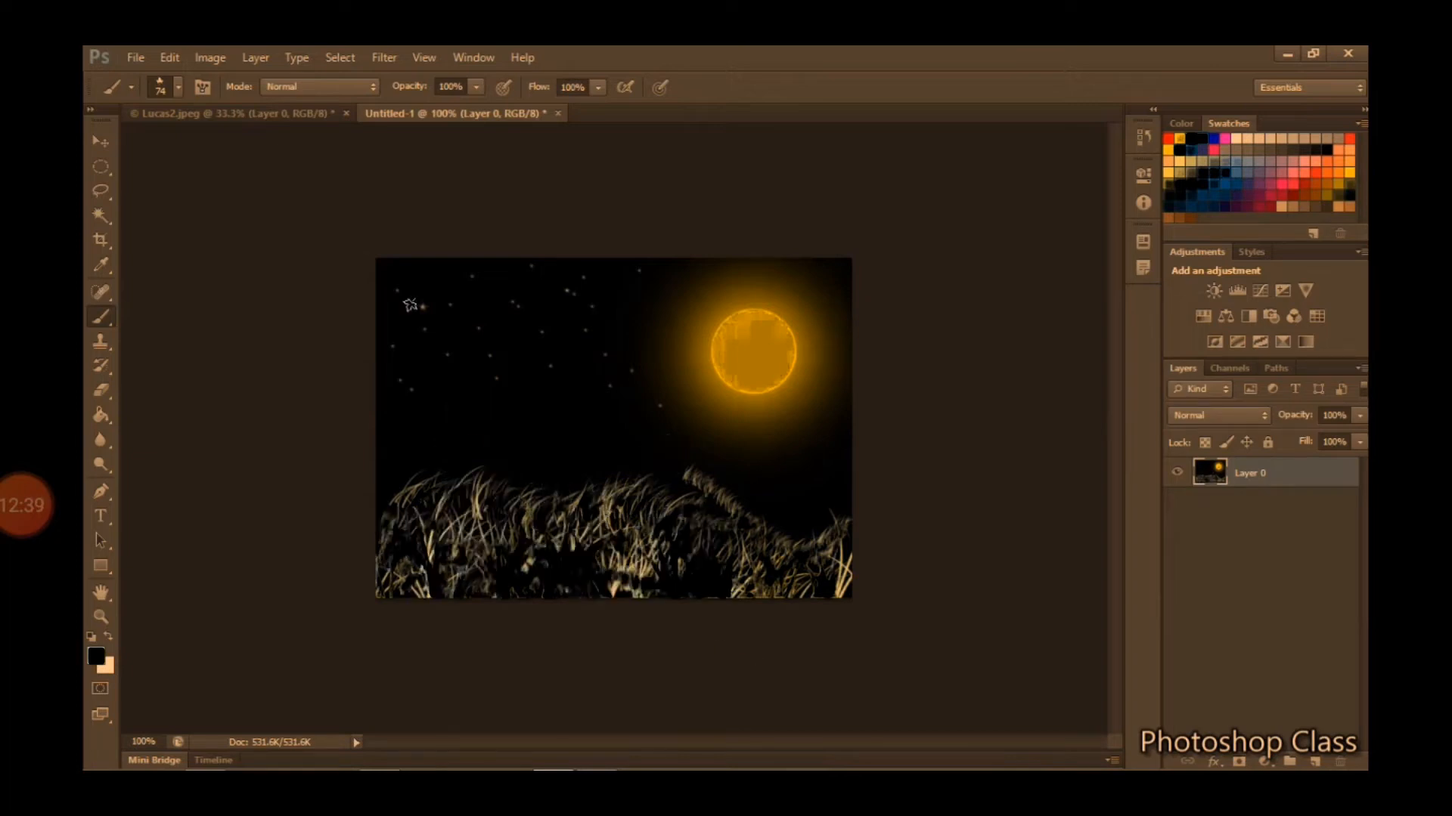
Paint dark scattered marks over the grass area with the 95 px brush tip
left_click(178, 88)
left_click(178, 531)
mouse_move(482, 485)
left_mouse_down()
mouse_move(643, 599)
mouse_move(729, 579)
mouse_move(763, 540)
mouse_move(803, 544)
mouse_move(760, 529)
mouse_move(710, 580)
mouse_move(520, 582)
mouse_move(408, 539)
mouse_move(475, 605)
mouse_move(514, 560)
mouse_move(472, 533)
left_mouse_up()
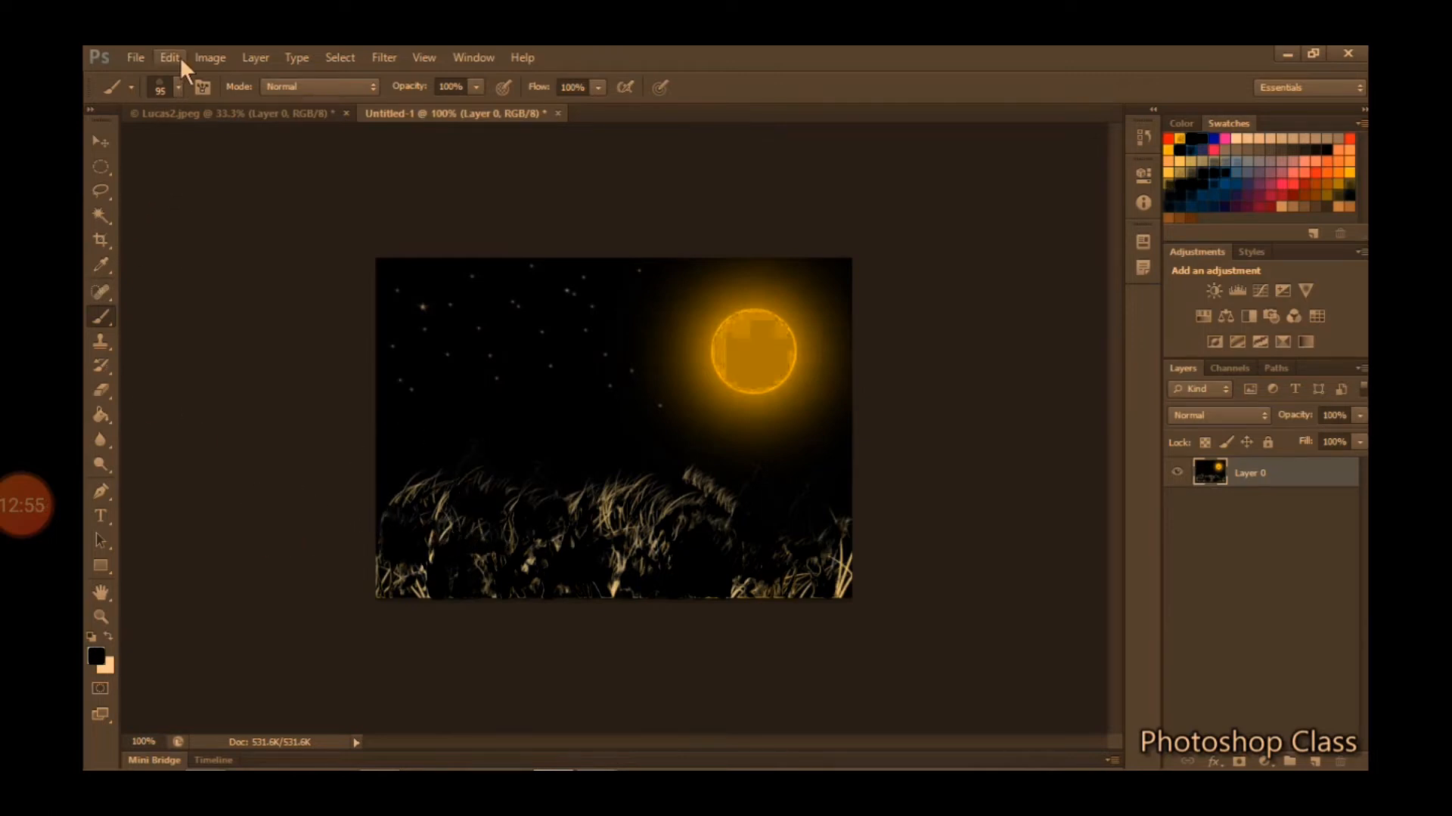
Create a new 7 x 5 inch white document at 72 pixels/inch and convert its background into a regular layer
left_click(107, 323)
left_click(108, 324)
left_click(111, 323)
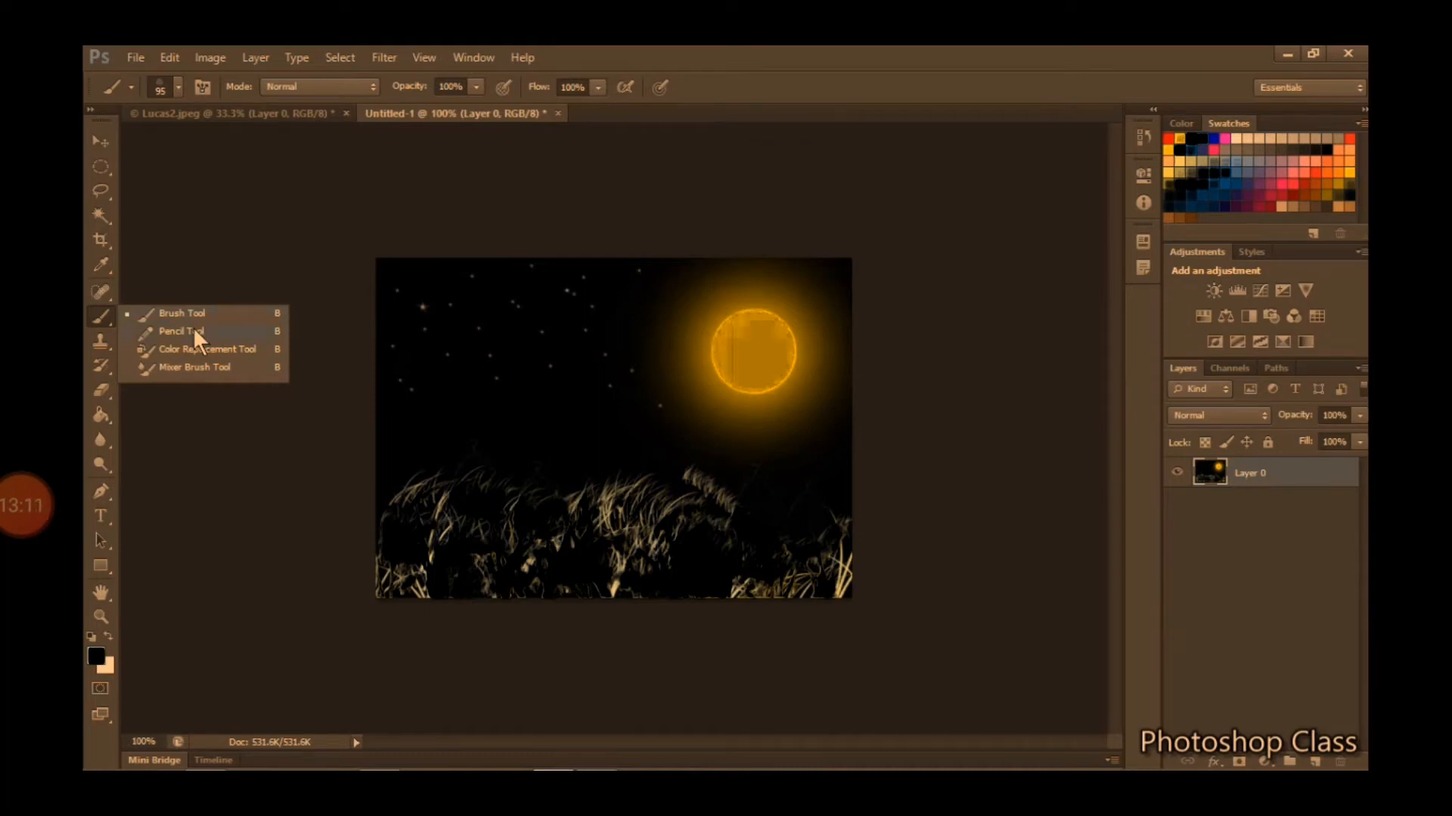
left_click(136, 58)
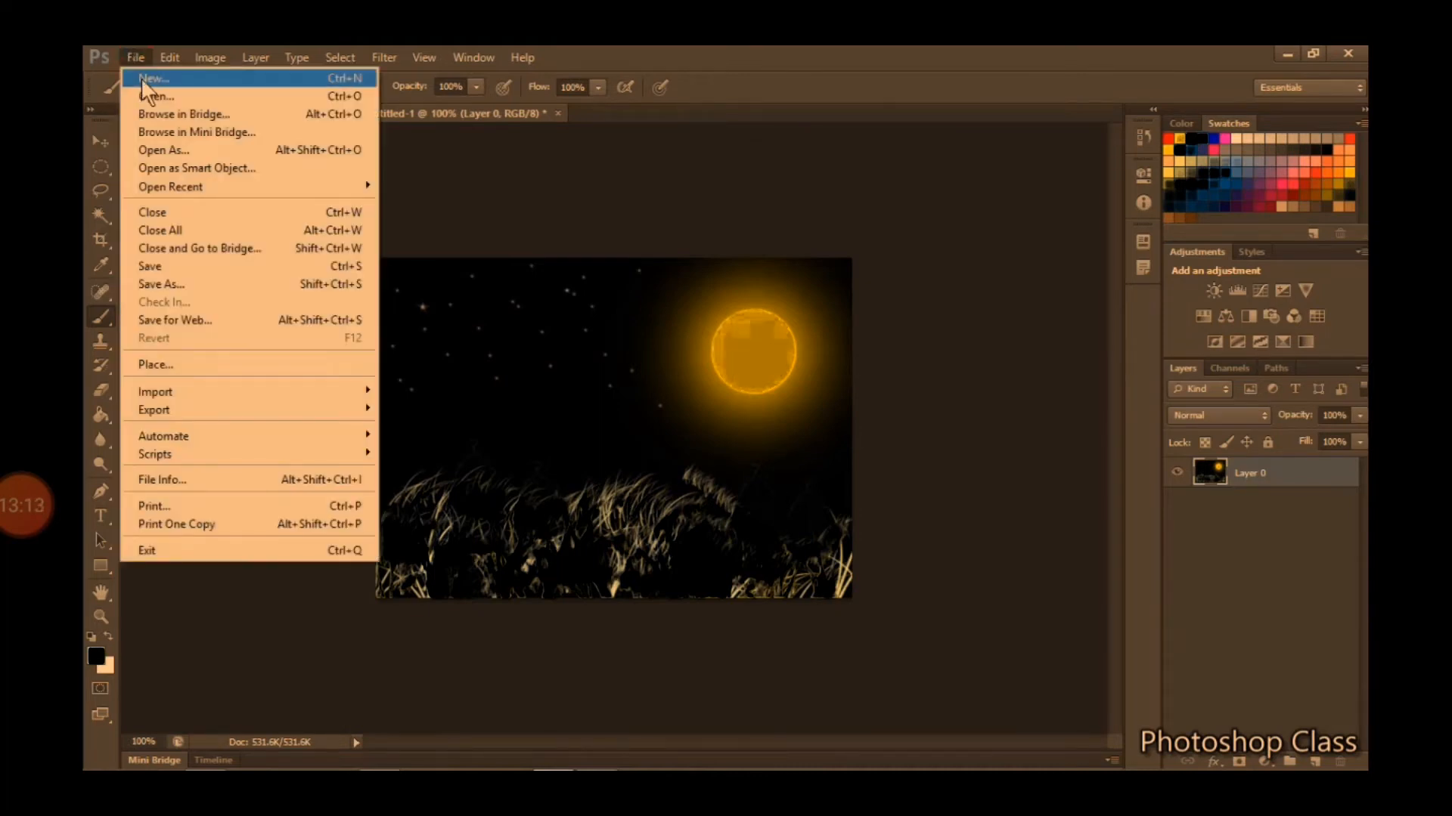
left_click(147, 79)
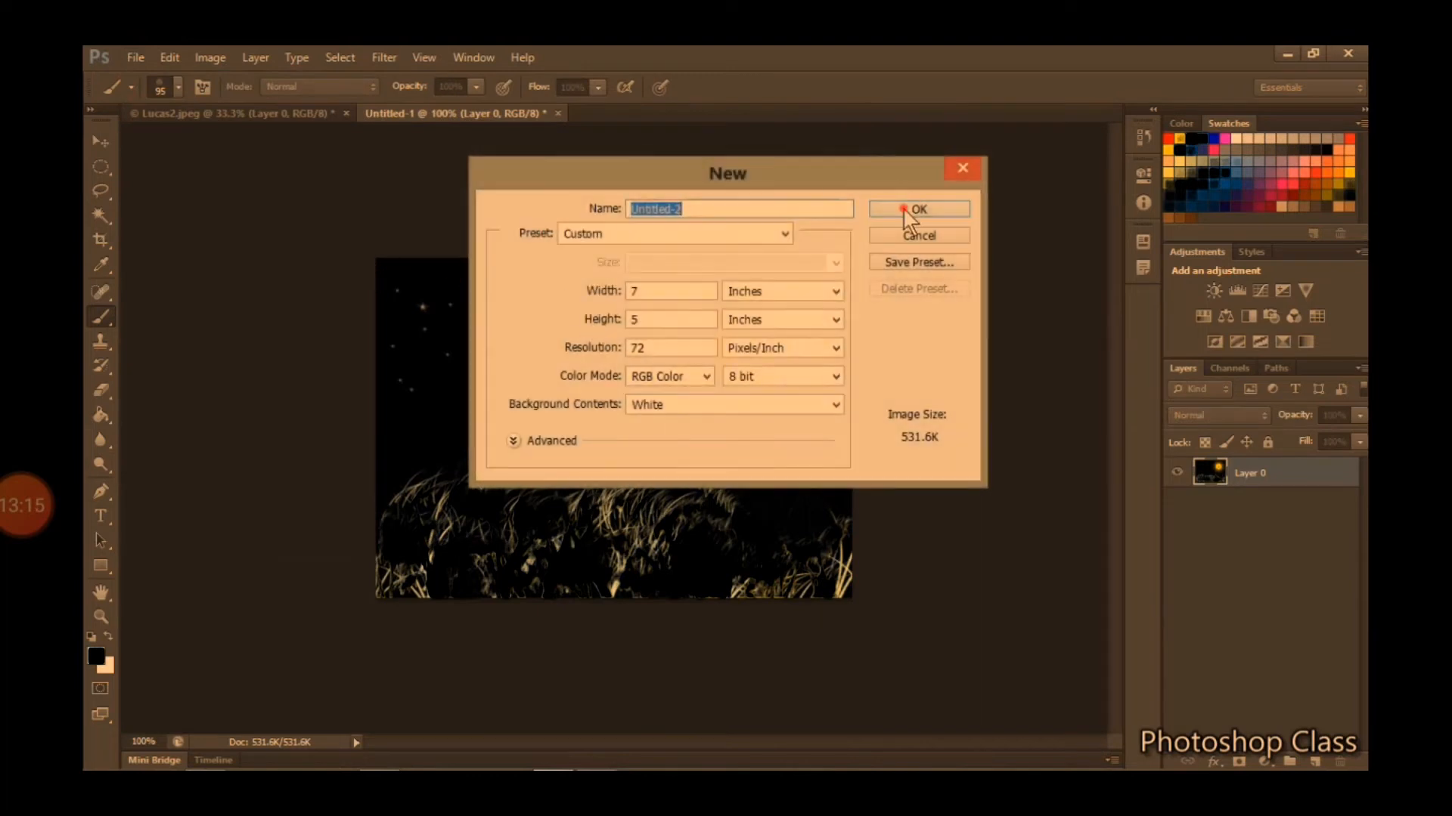
left_click(914, 209)
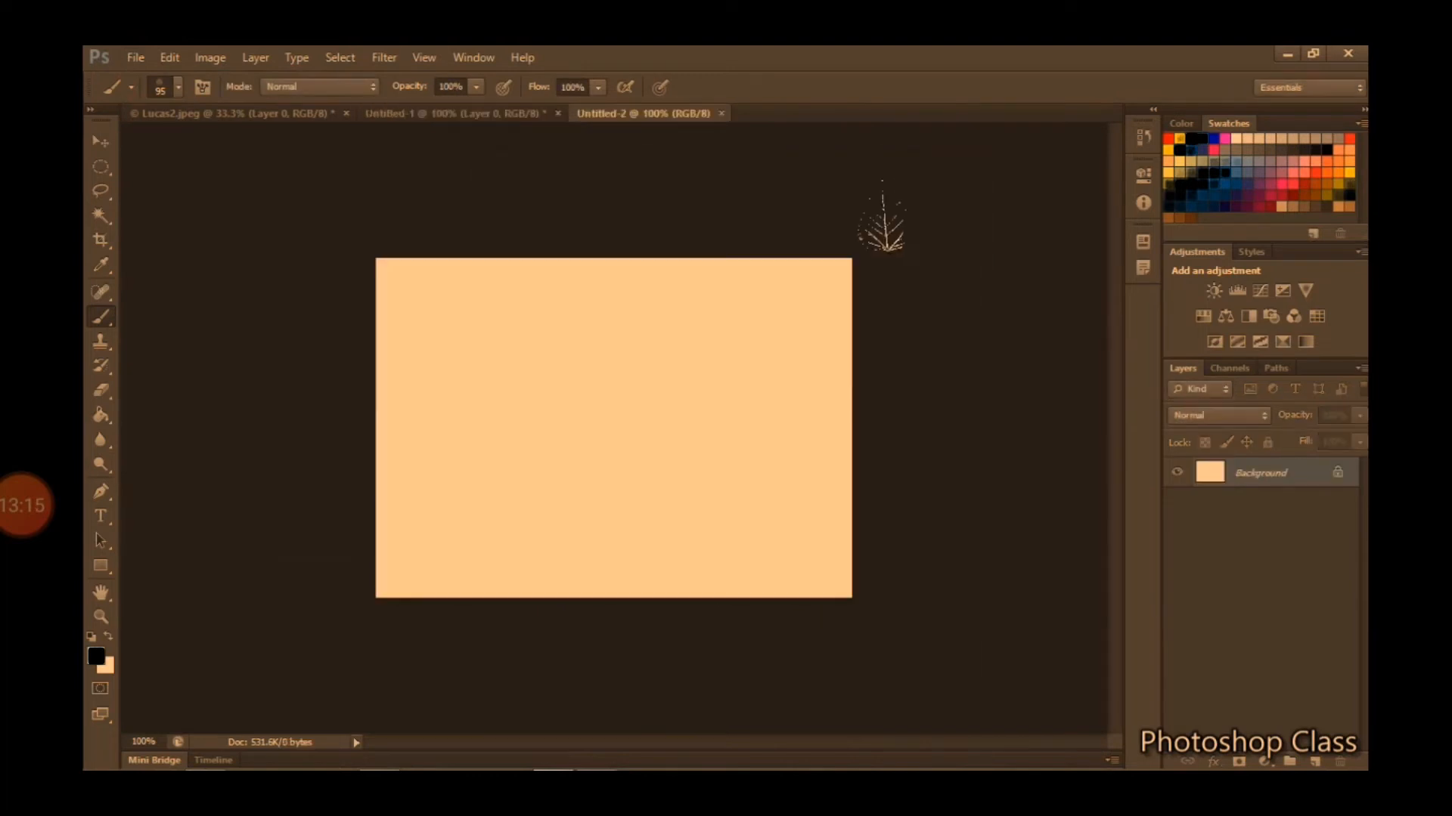
double_click(1277, 474)
left_click(899, 270)
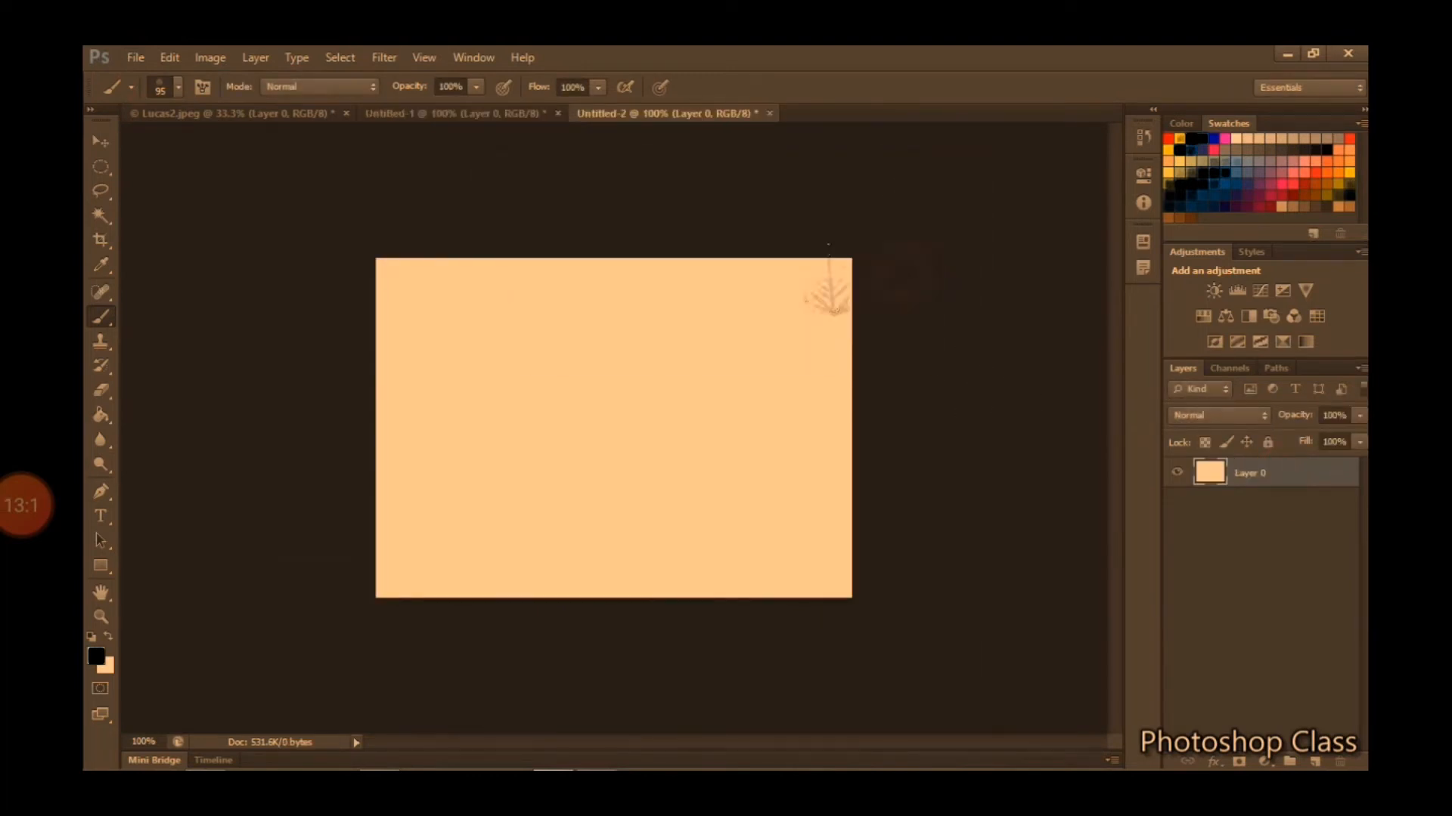
Try a thin freehand scribble across the blank canvas with the Pencil Tool at 1 px, and undo it
left_click(179, 88)
left_click(178, 88)
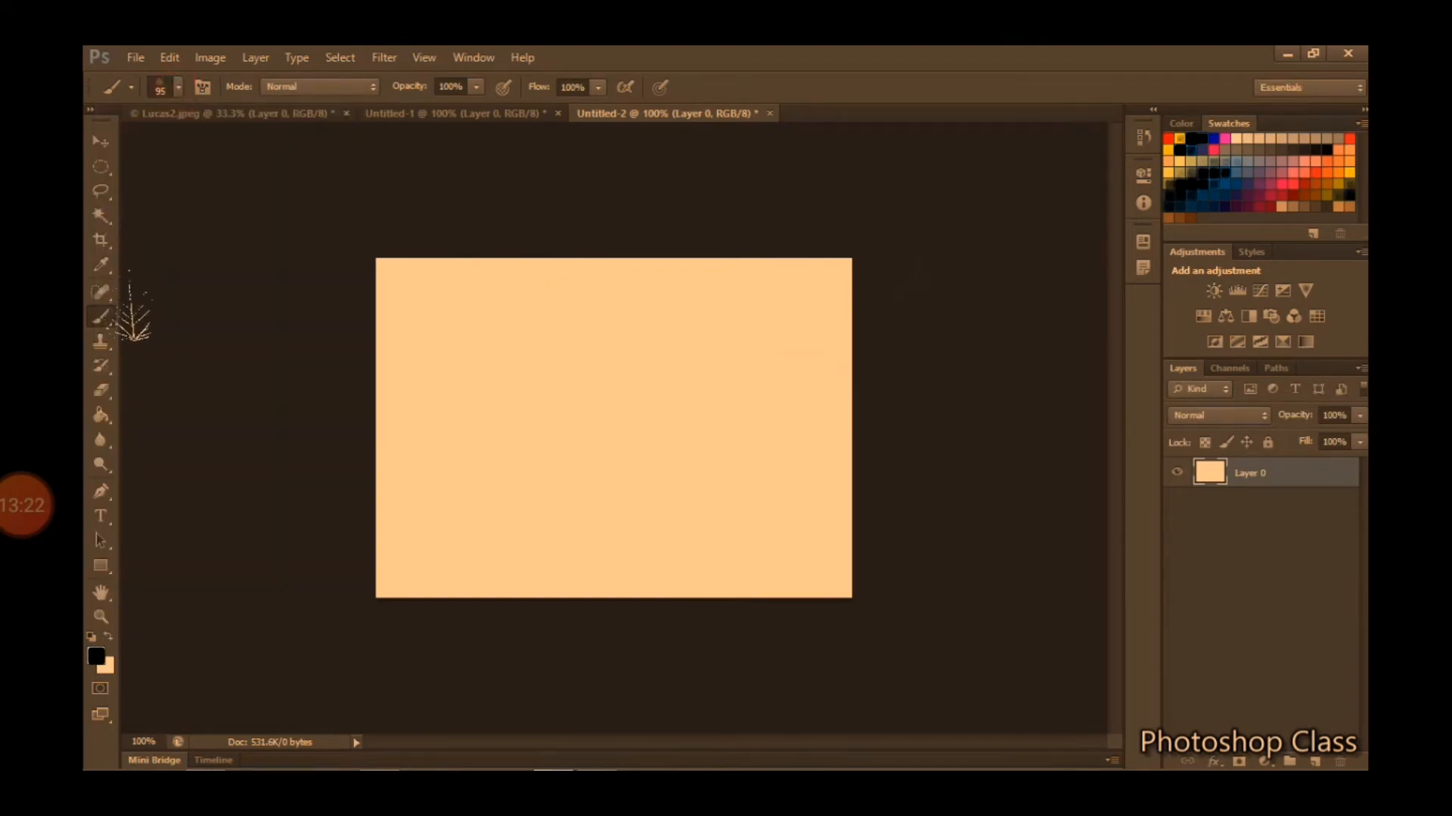
right_click(111, 323)
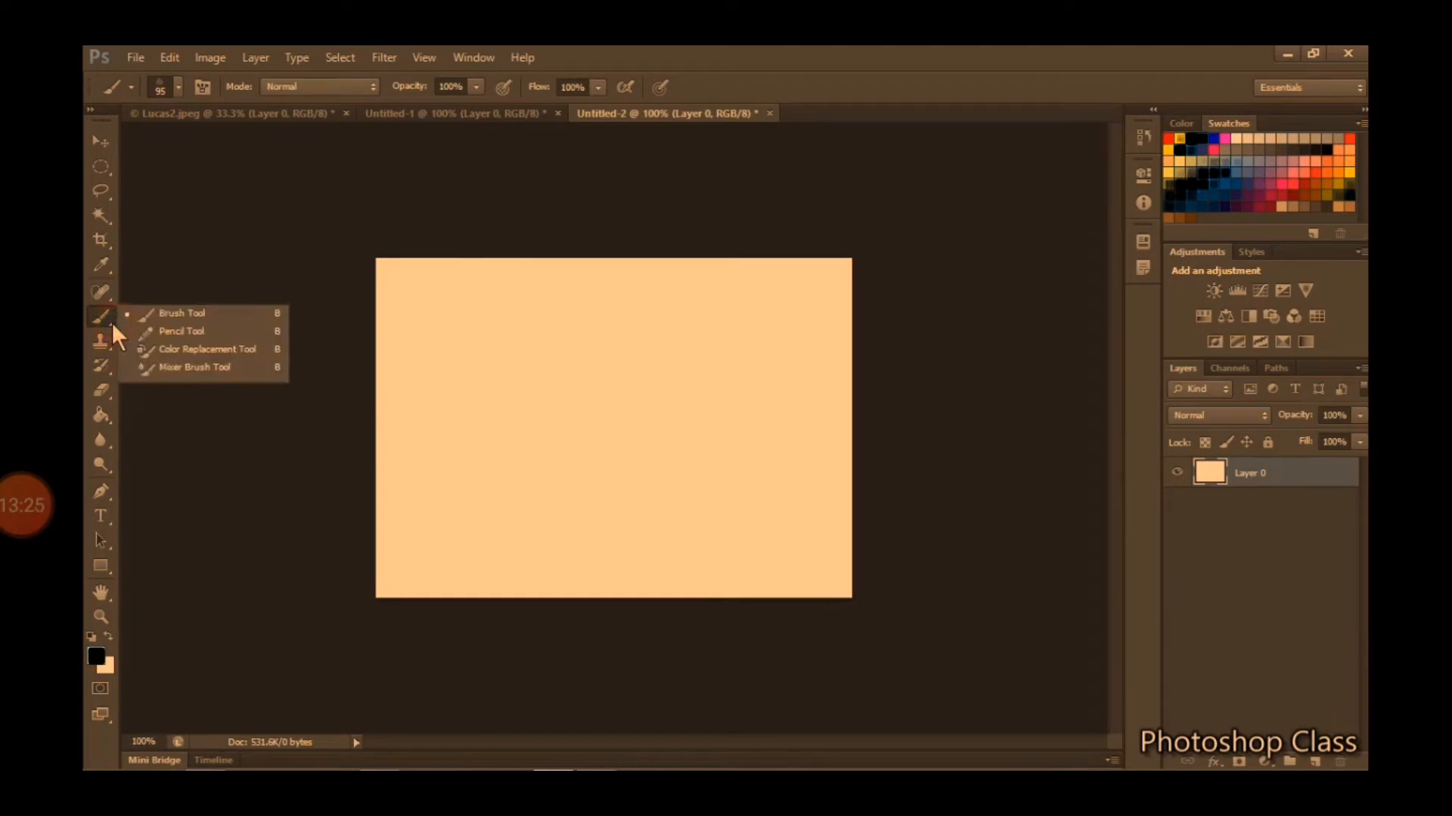
left_click(162, 330)
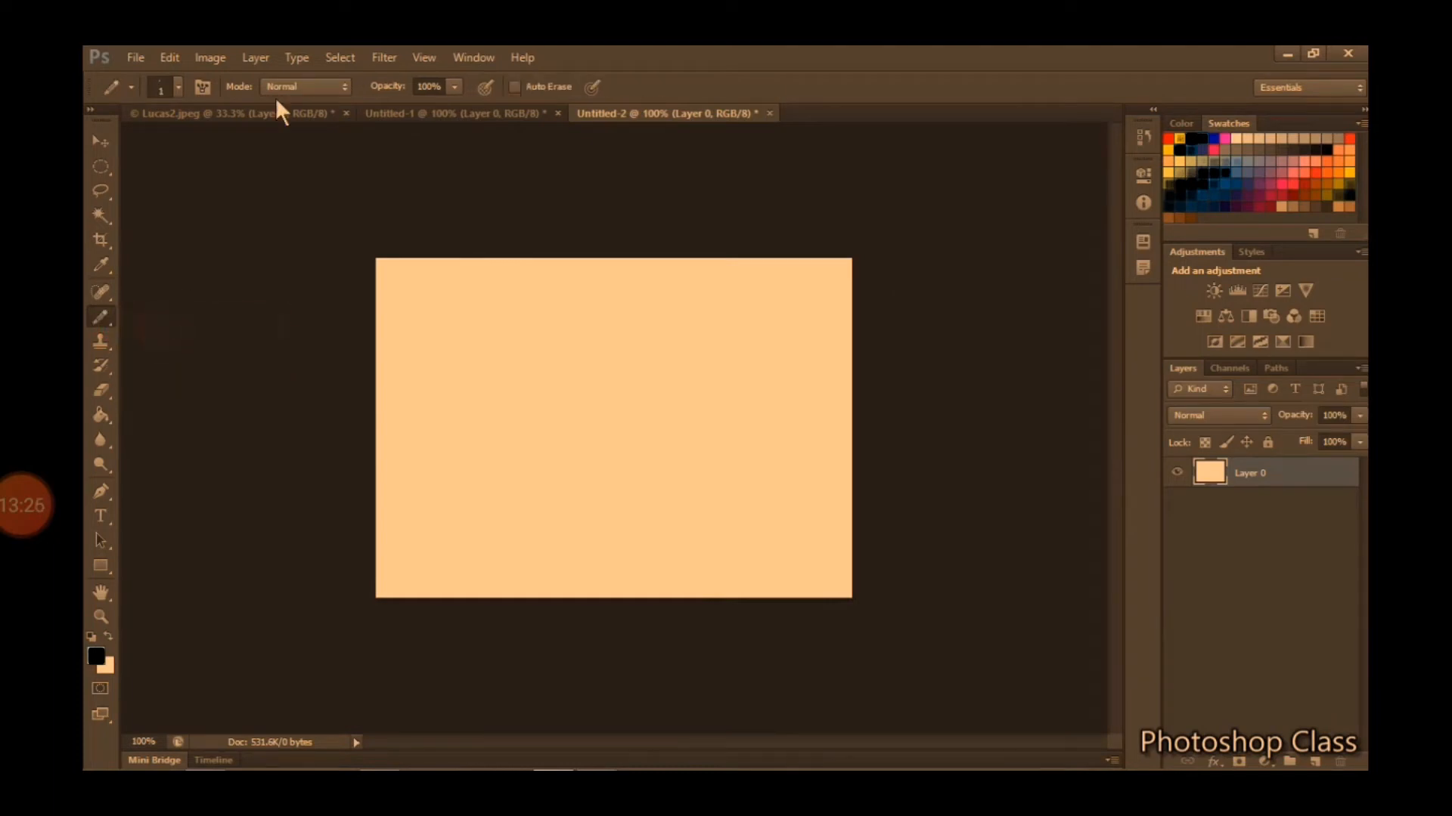
mouse_move(448, 408)
left_mouse_down()
mouse_move(479, 365)
mouse_move(545, 443)
mouse_move(585, 434)
mouse_move(668, 458)
mouse_move(583, 503)
mouse_move(591, 454)
mouse_move(725, 469)
mouse_move(757, 509)
left_mouse_up()
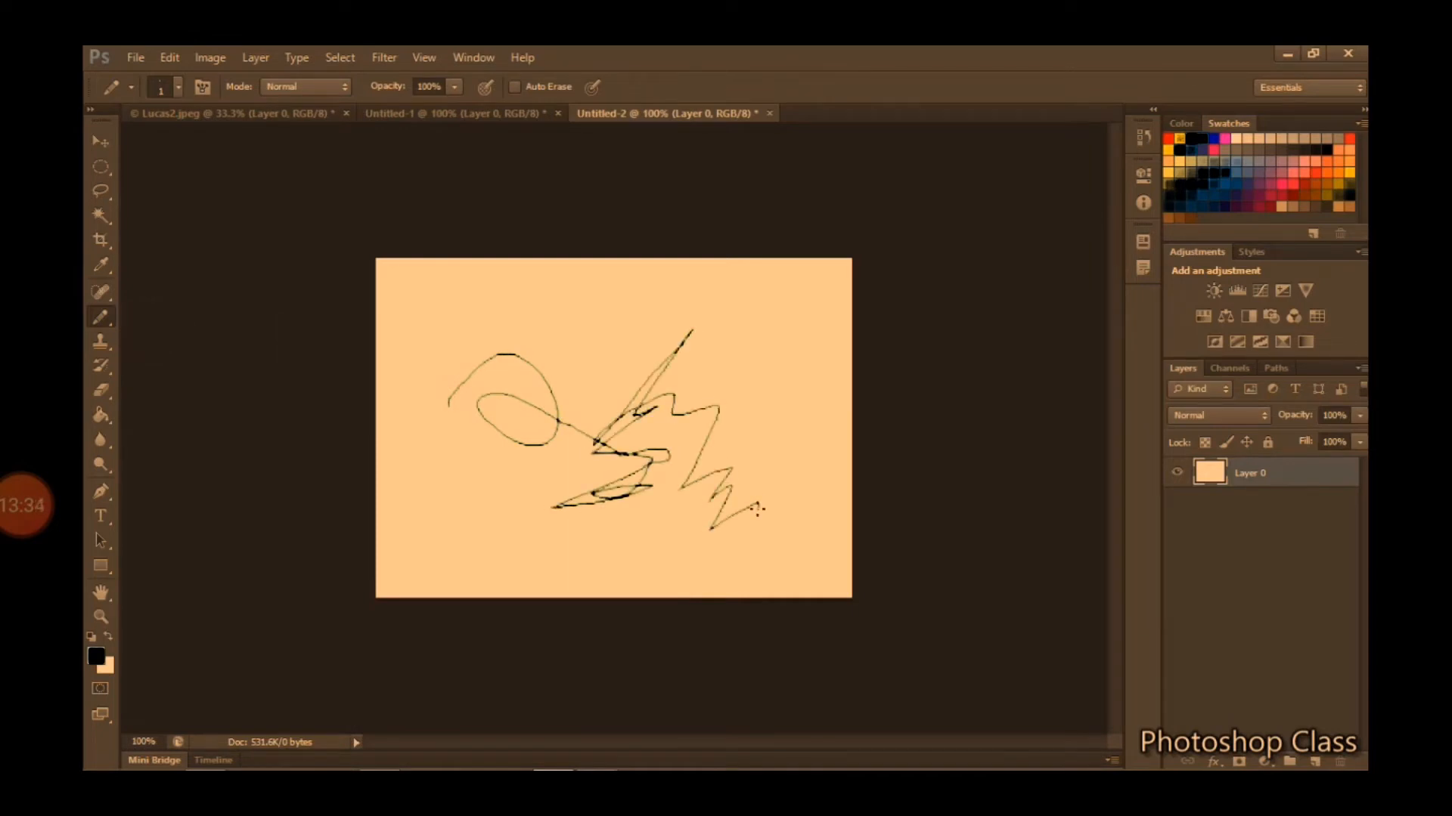
key("ctrl+z")
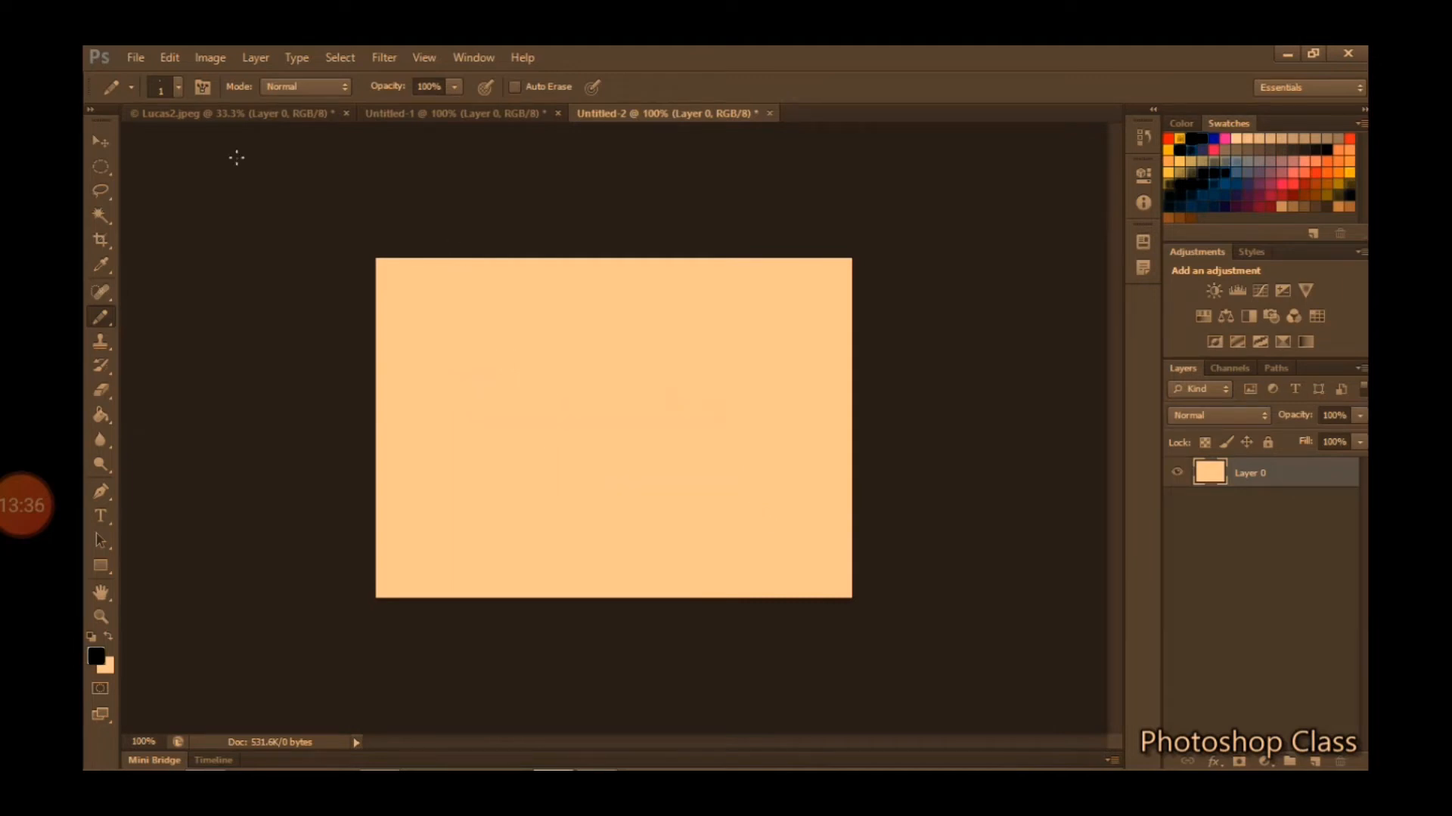
Try a short thick pencil stroke near the canvas centre at 23 px, and undo it
left_click(180, 87)
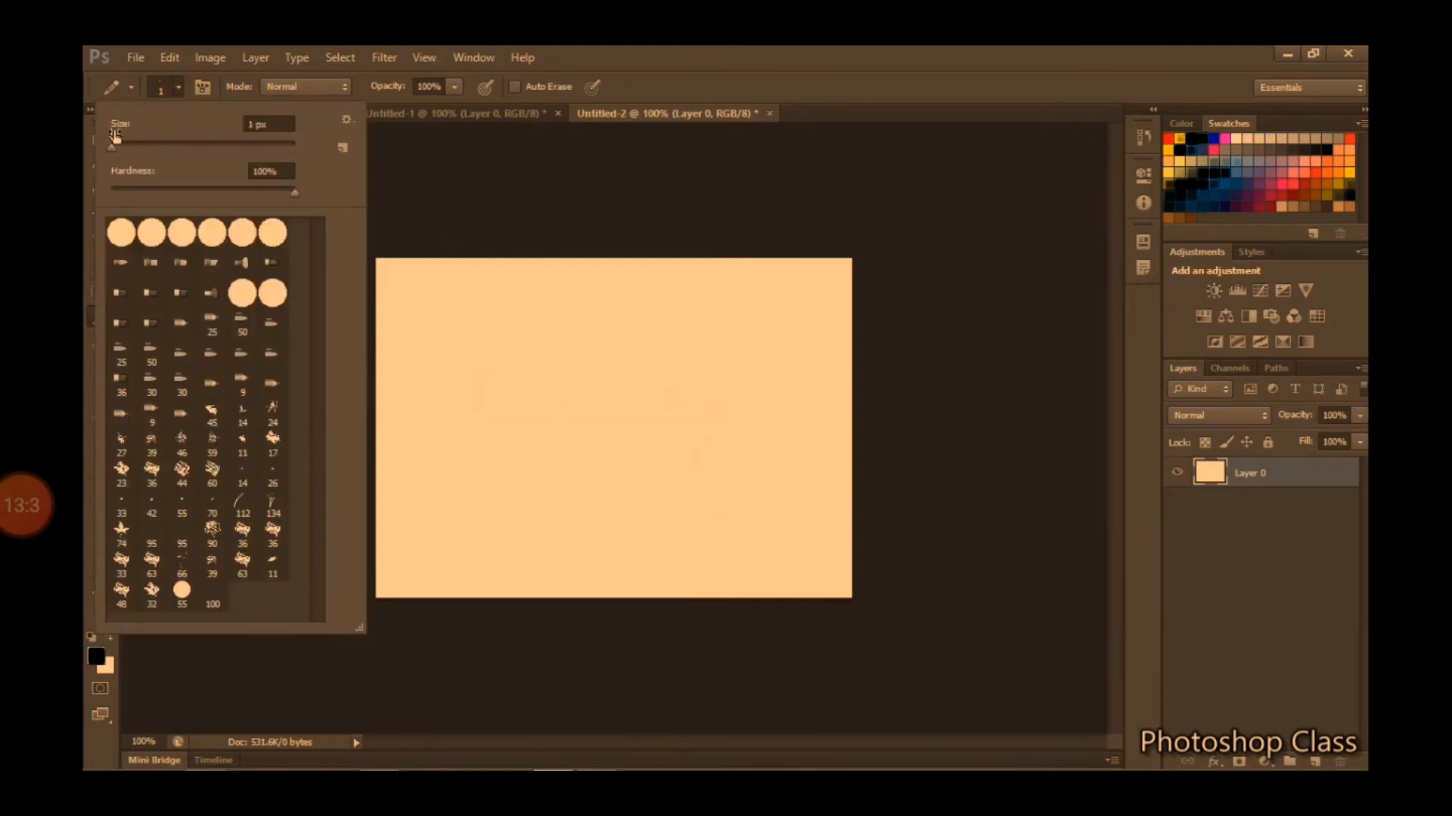
left_click_drag(111, 148, 130, 150)
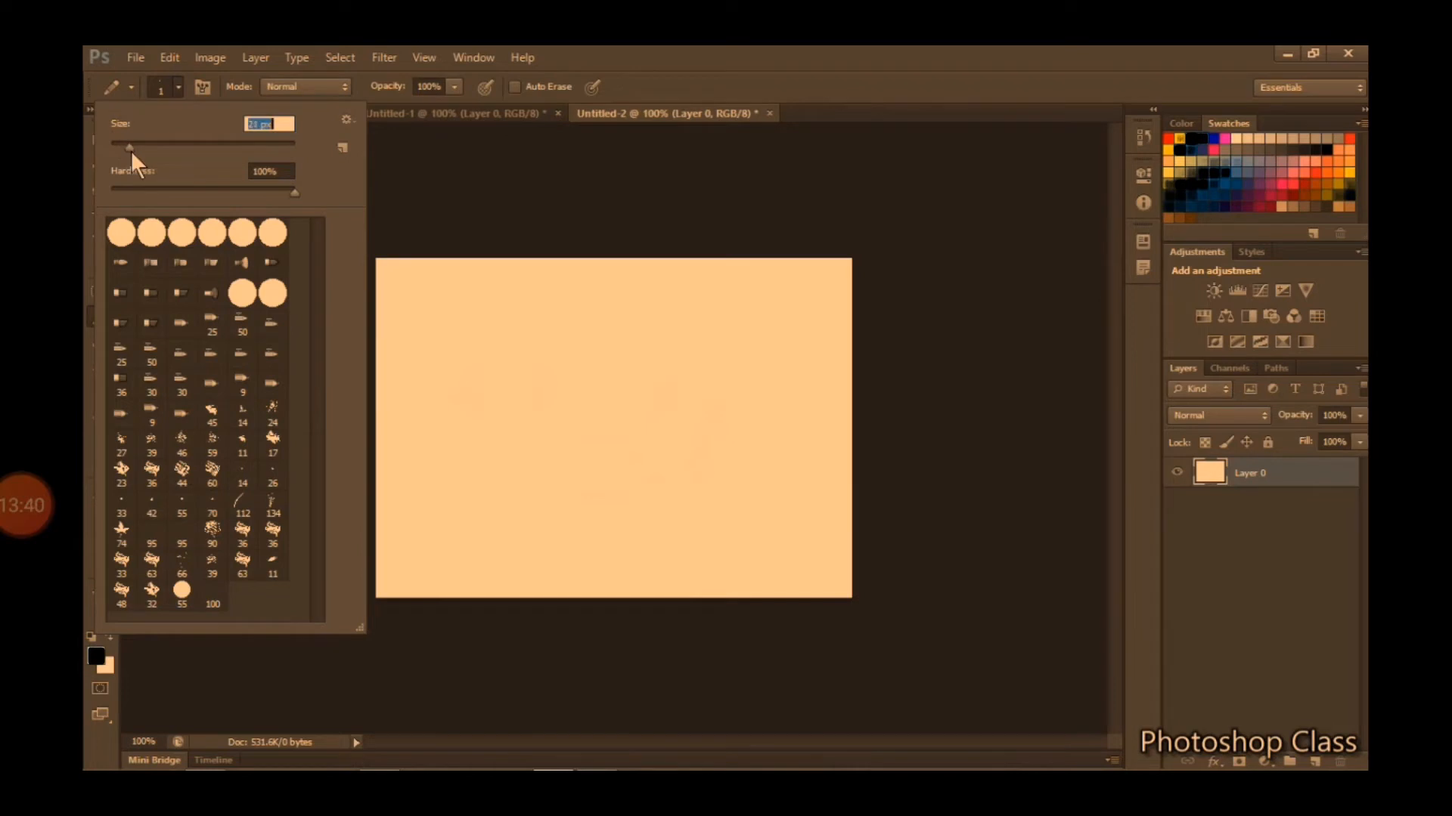
mouse_move(573, 427)
left_mouse_down()
mouse_move(642, 395)
mouse_move(683, 398)
left_mouse_up()
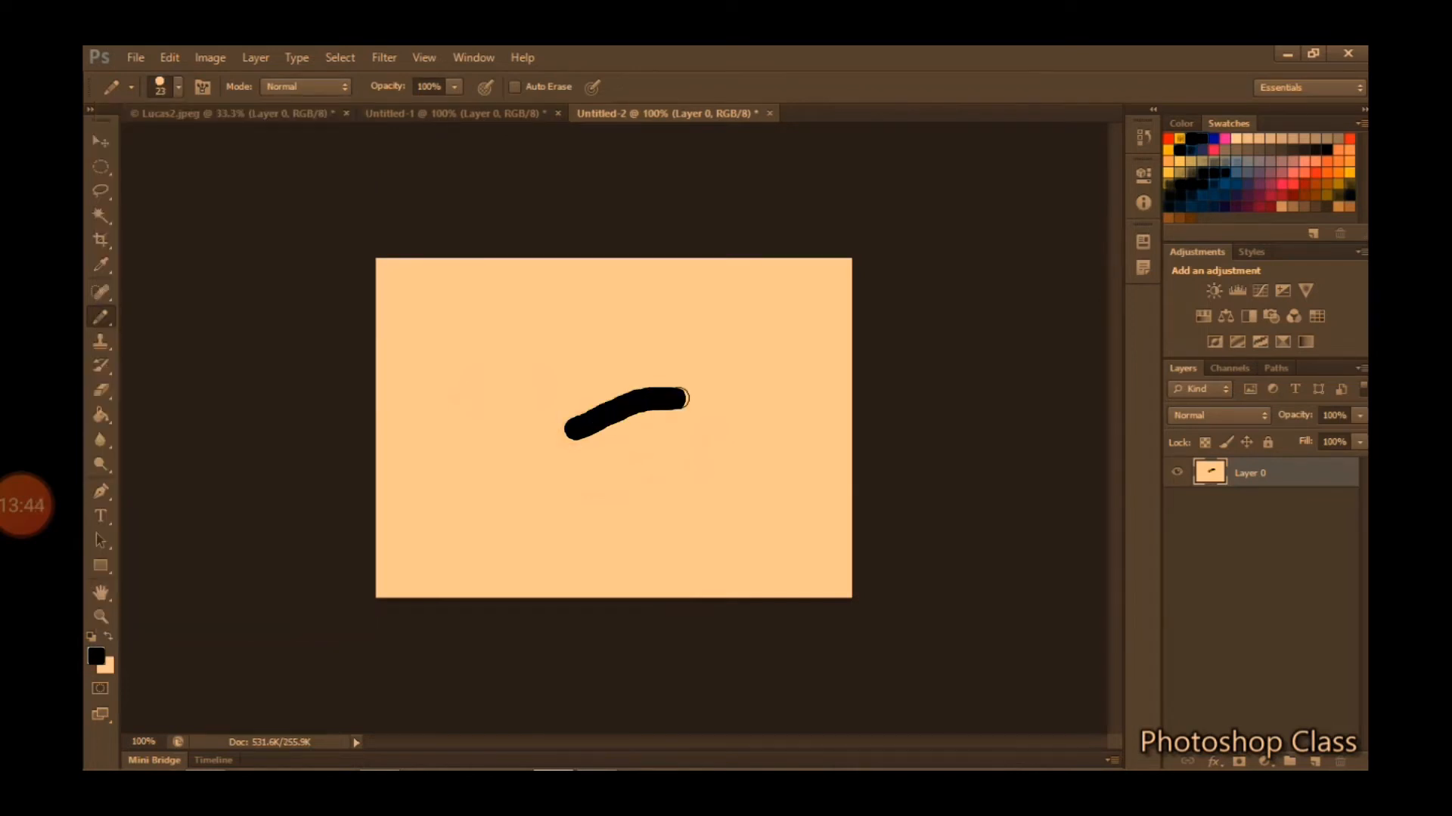
key("ctrl+z")
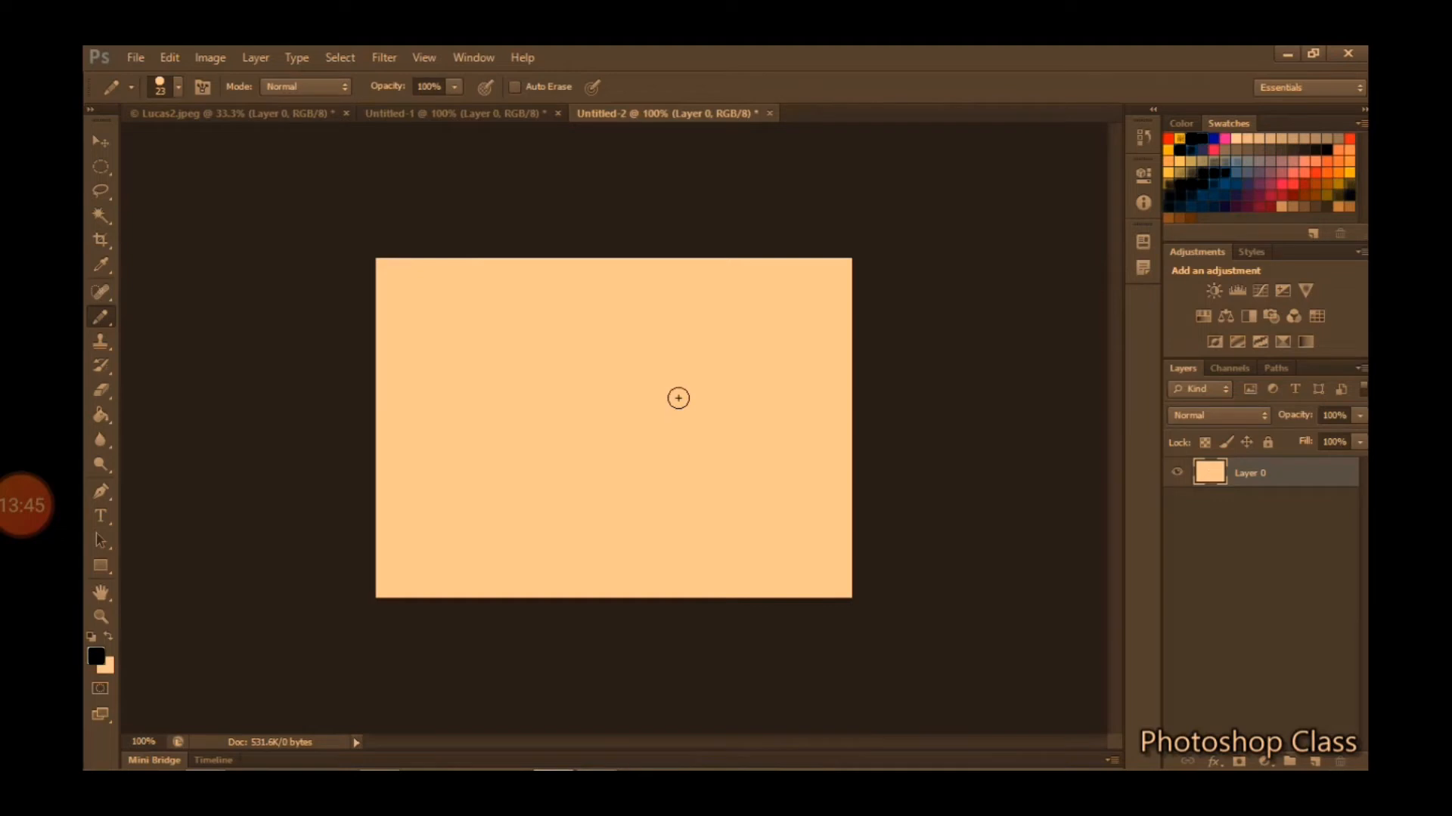
Try a freehand pencil line with the fan-shaped bristle tip at 10 px, and undo it
left_click(177, 85)
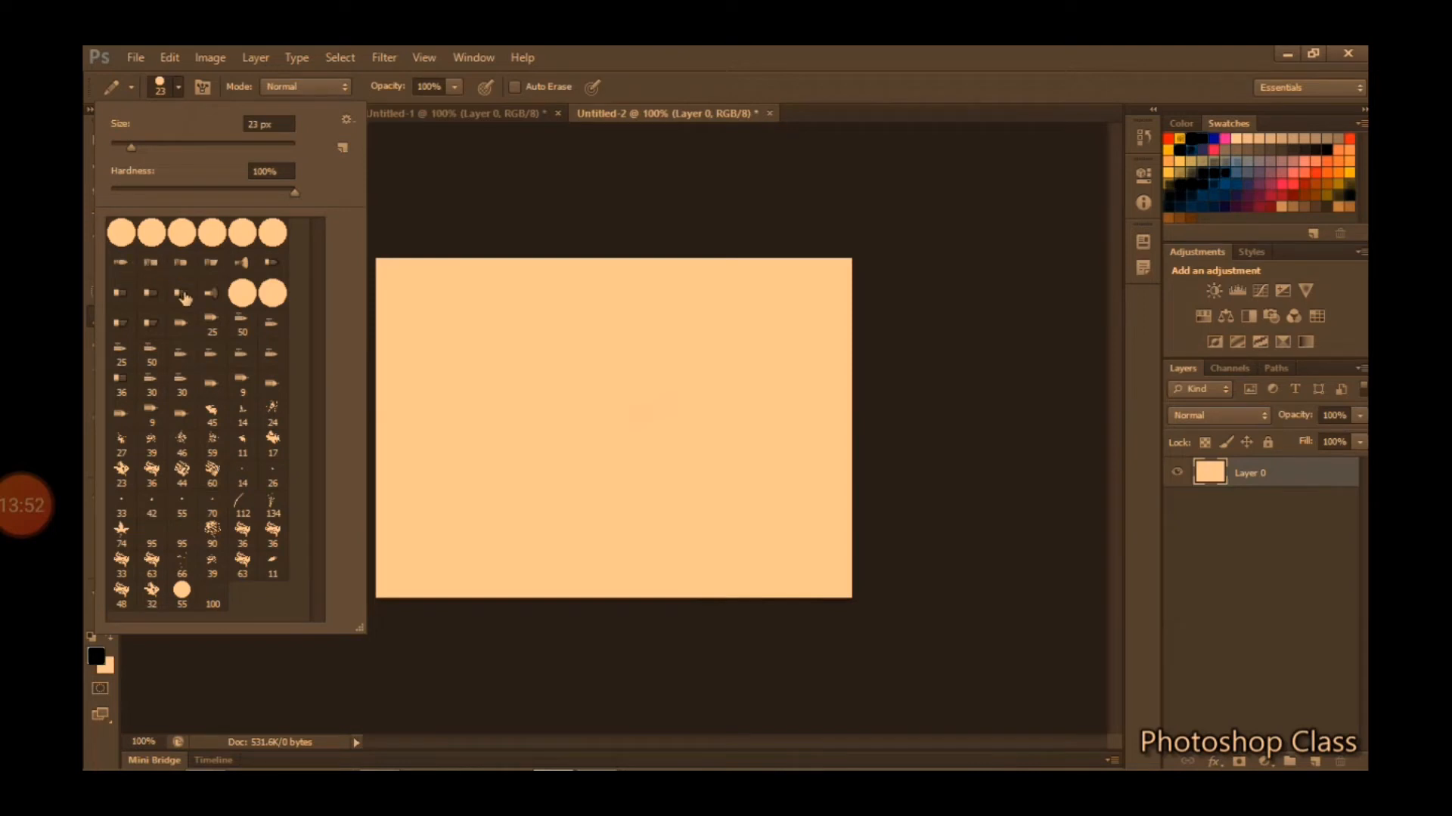
left_click(211, 295)
left_click(144, 147)
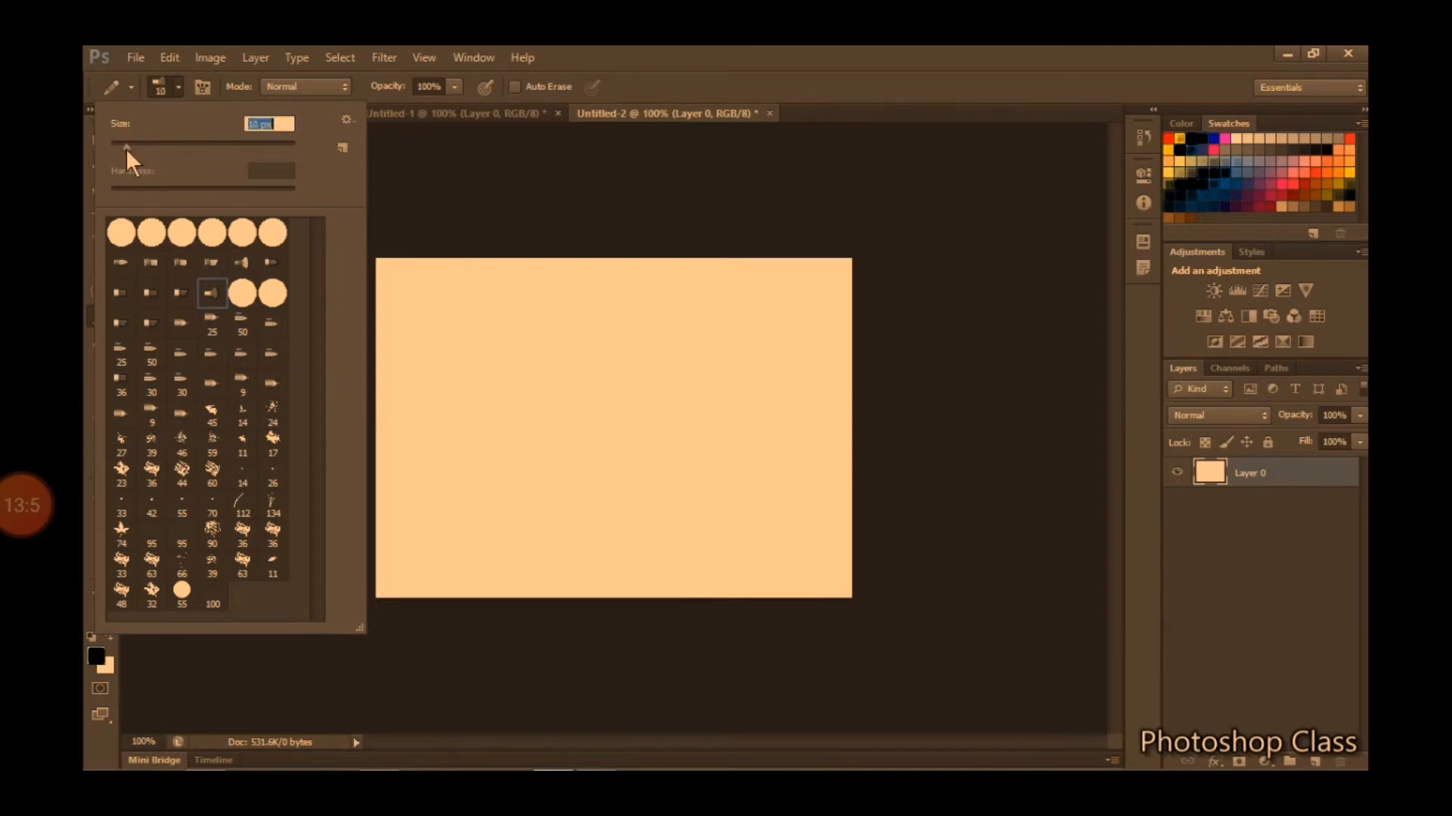
mouse_move(446, 378)
left_mouse_down()
mouse_move(520, 385)
mouse_move(556, 492)
mouse_move(645, 537)
left_mouse_up()
mouse_move(518, 557)
left_mouse_down()
mouse_move(465, 491)
mouse_move(453, 433)
mouse_move(495, 450)
left_mouse_up()
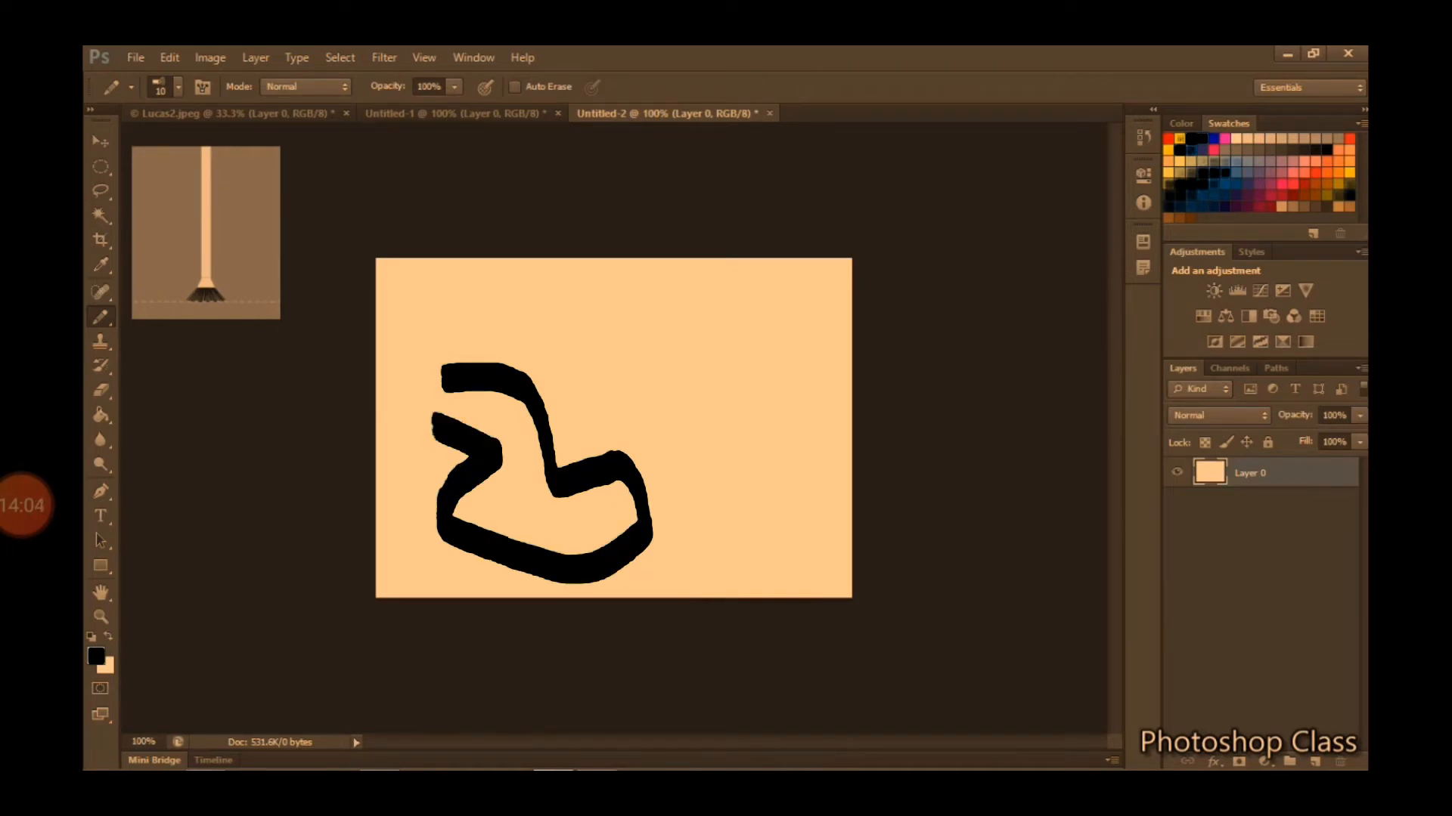
key("ctrl+z")
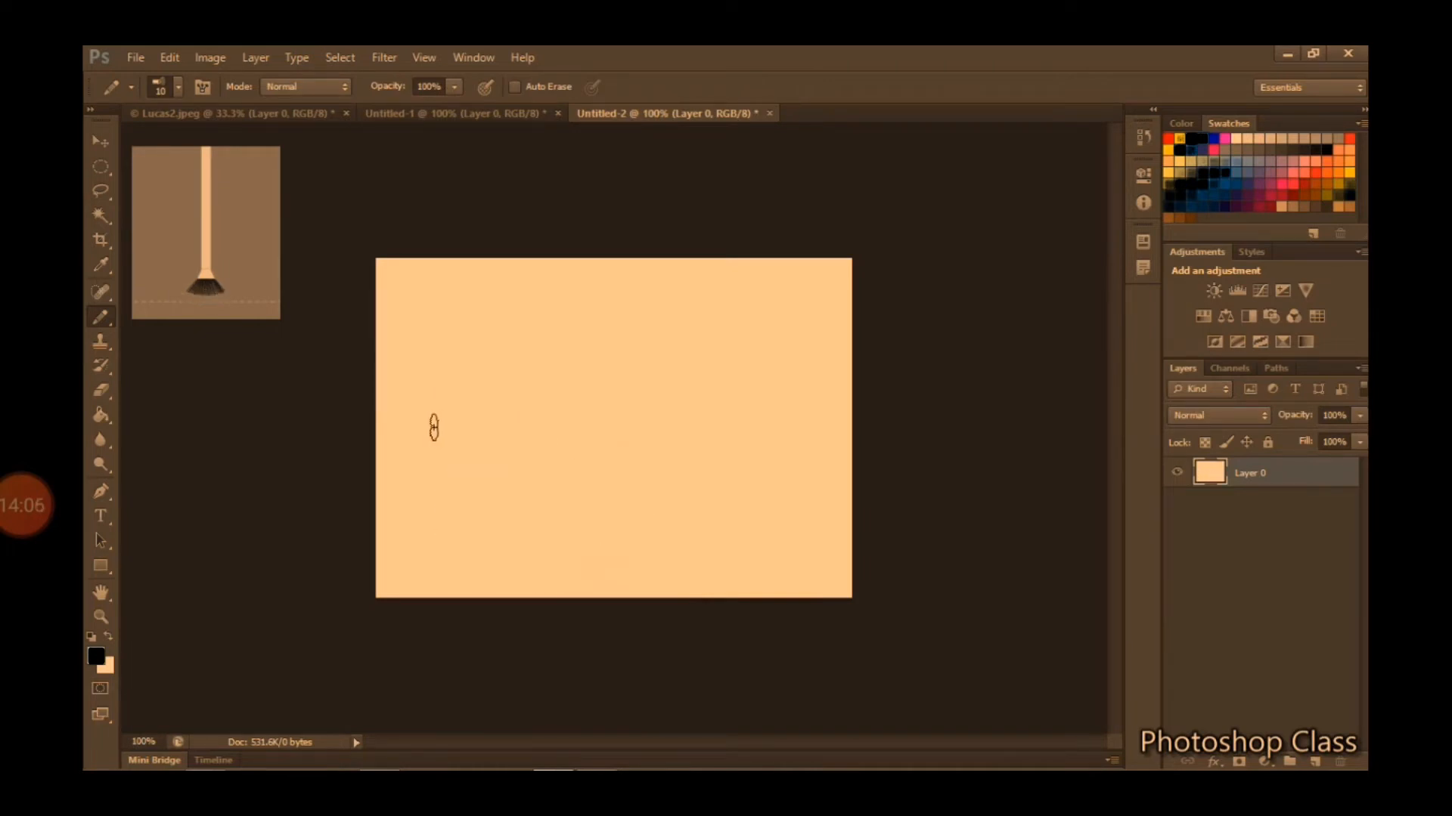
Draw a faint looping pencil scribble with the hard round tip at 10 px and 13% opacity
left_click(179, 85)
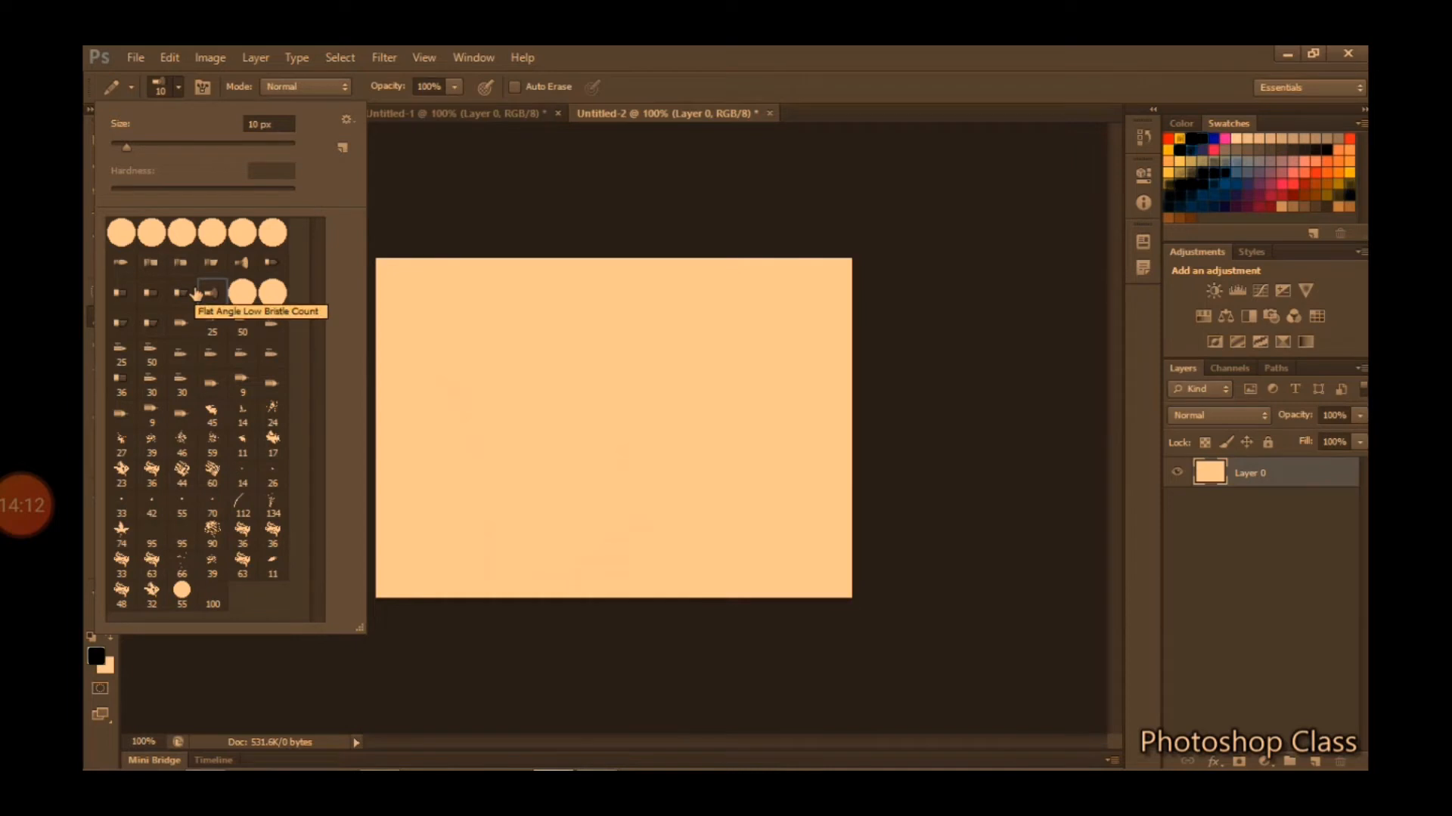
left_click(152, 233)
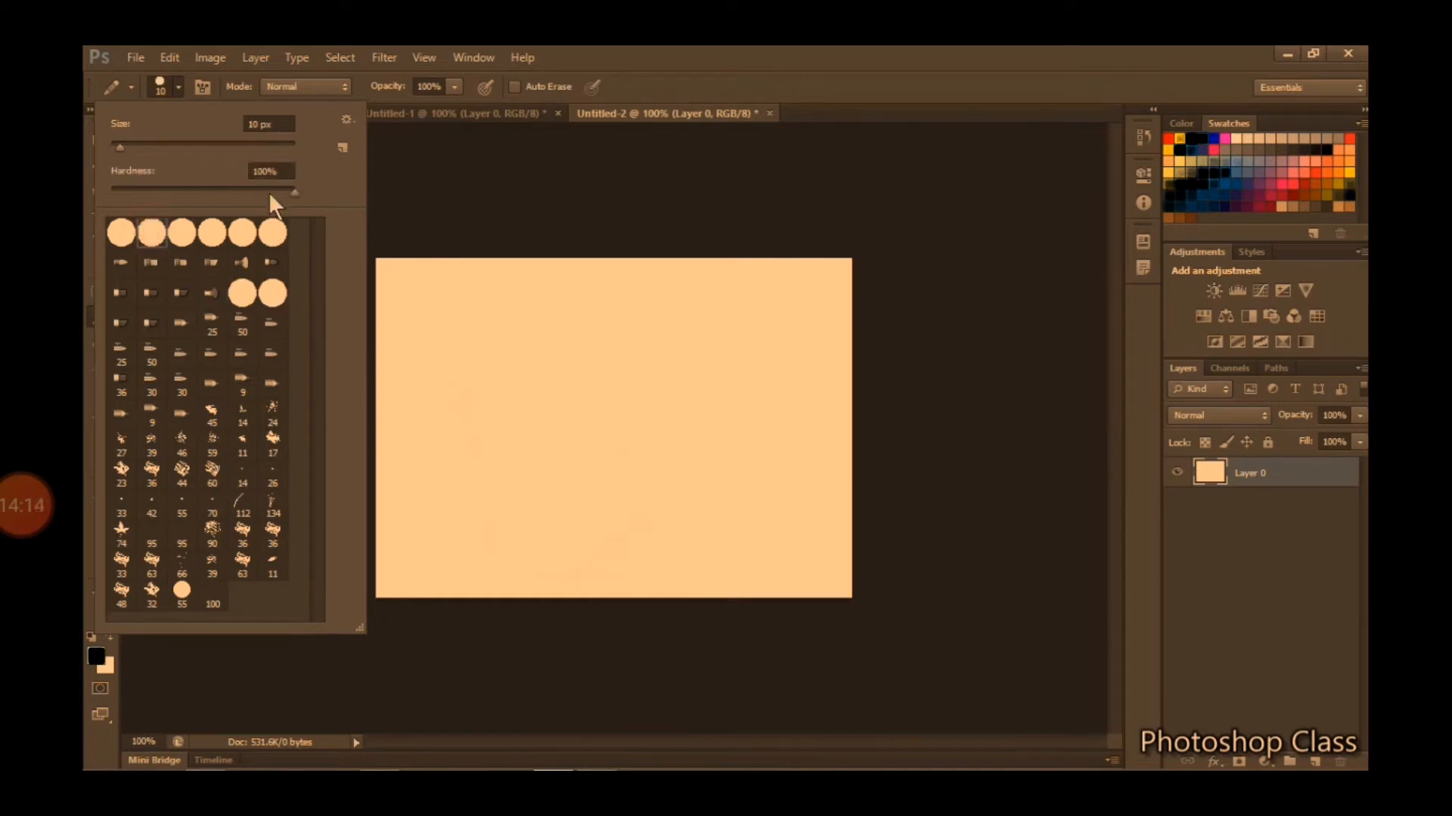
left_click(178, 88)
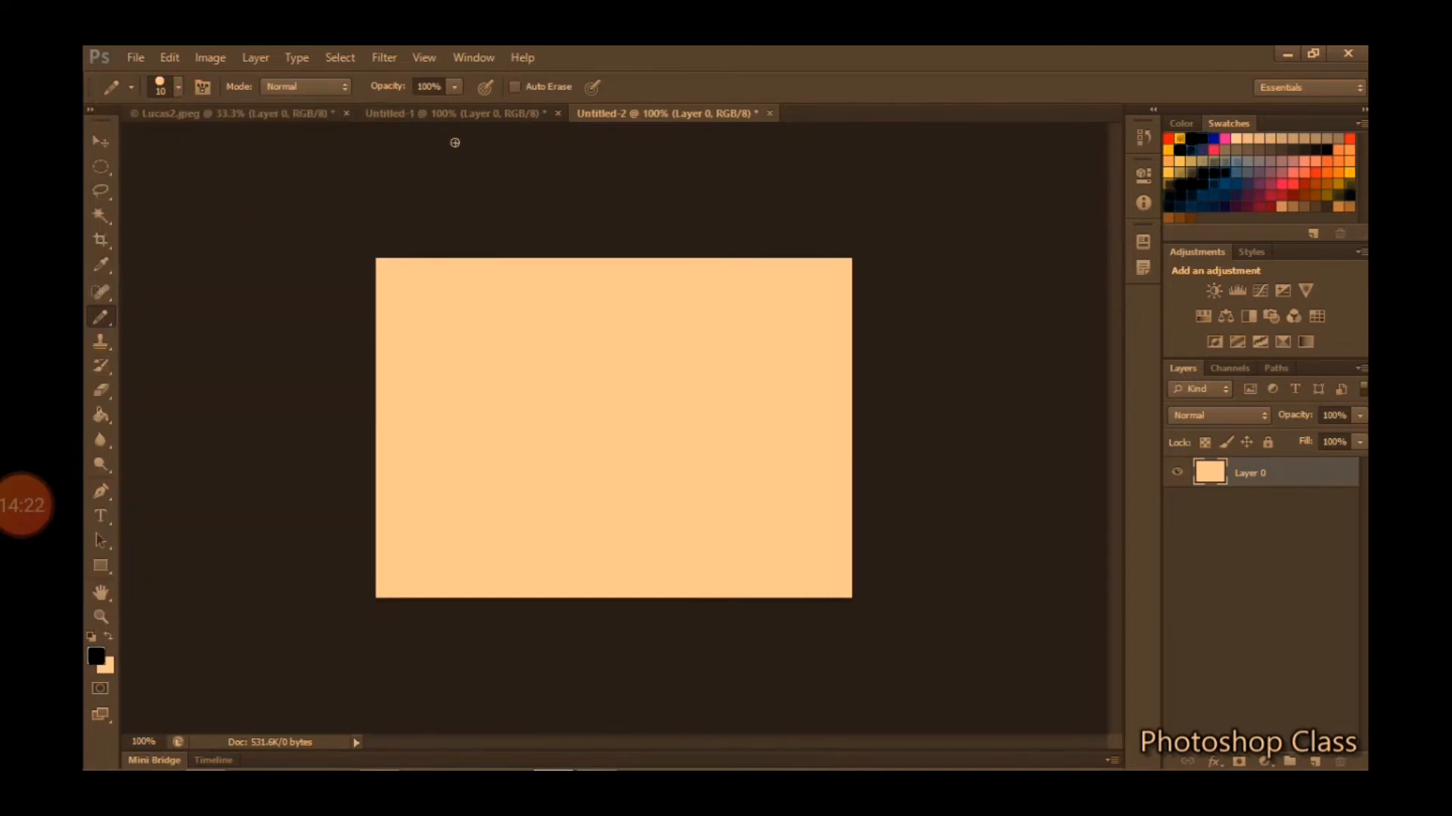
left_click(452, 87)
left_click_drag(452, 106, 387, 113)
mouse_move(463, 387)
left_mouse_down()
mouse_move(548, 351)
mouse_move(607, 408)
mouse_move(703, 452)
mouse_move(439, 532)
left_mouse_up()
Try a solid pencil stroke at 100% opacity for comparison, and undo both it and the faint scribble
left_click(453, 87)
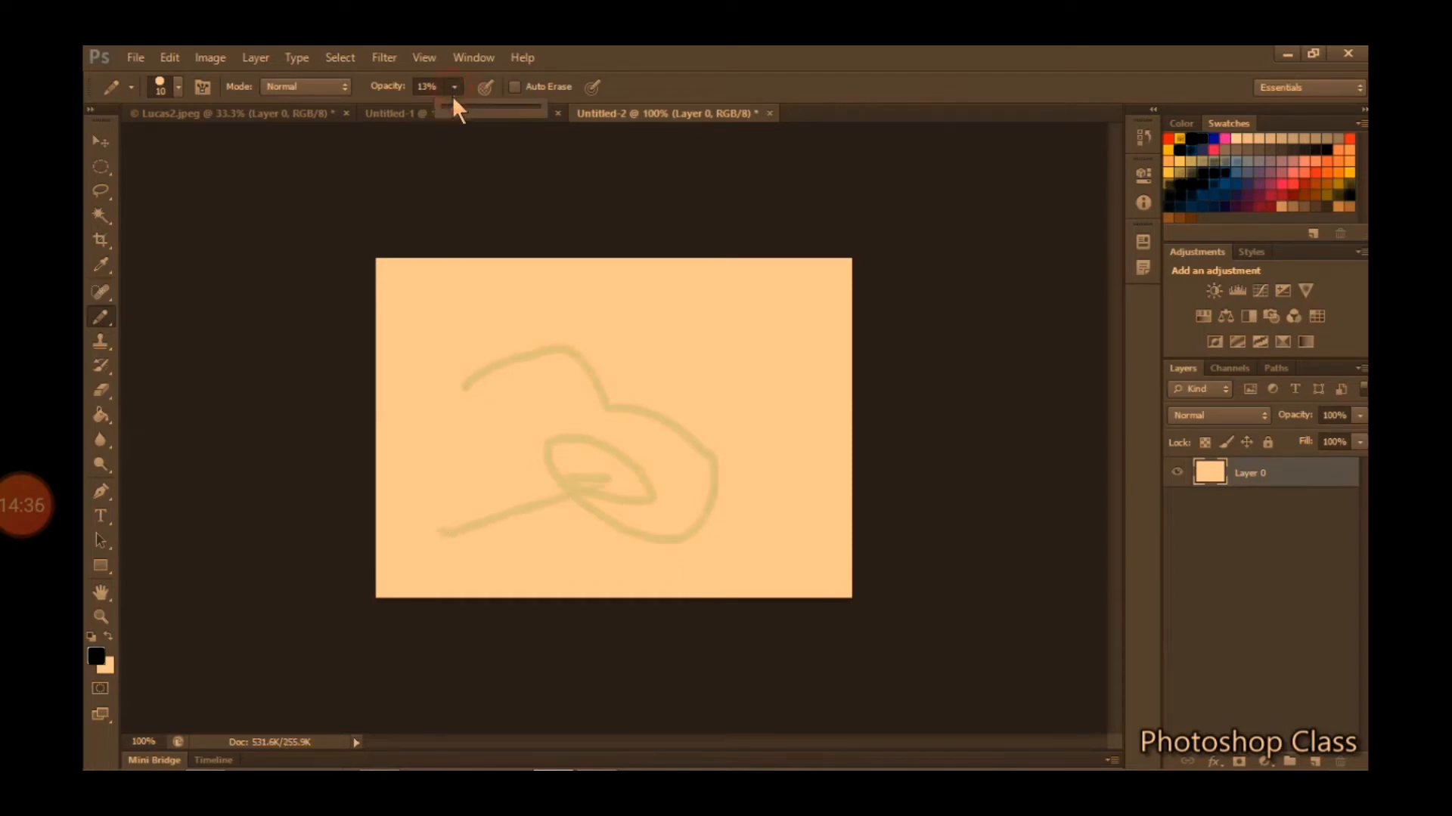
left_click_drag(454, 106, 557, 149)
left_click(560, 153)
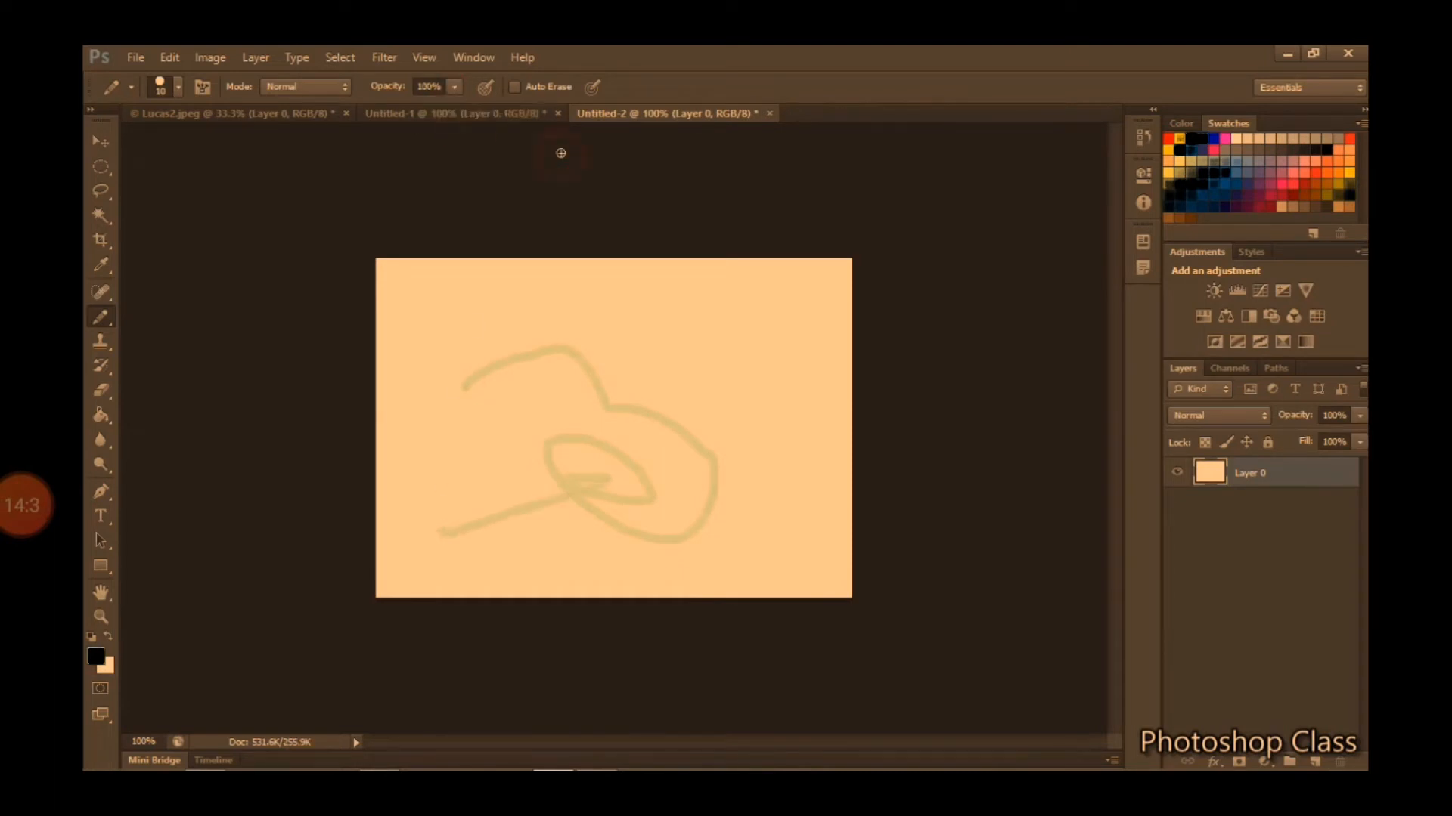
mouse_move(547, 278)
left_mouse_down()
mouse_move(695, 407)
mouse_move(707, 438)
left_mouse_up()
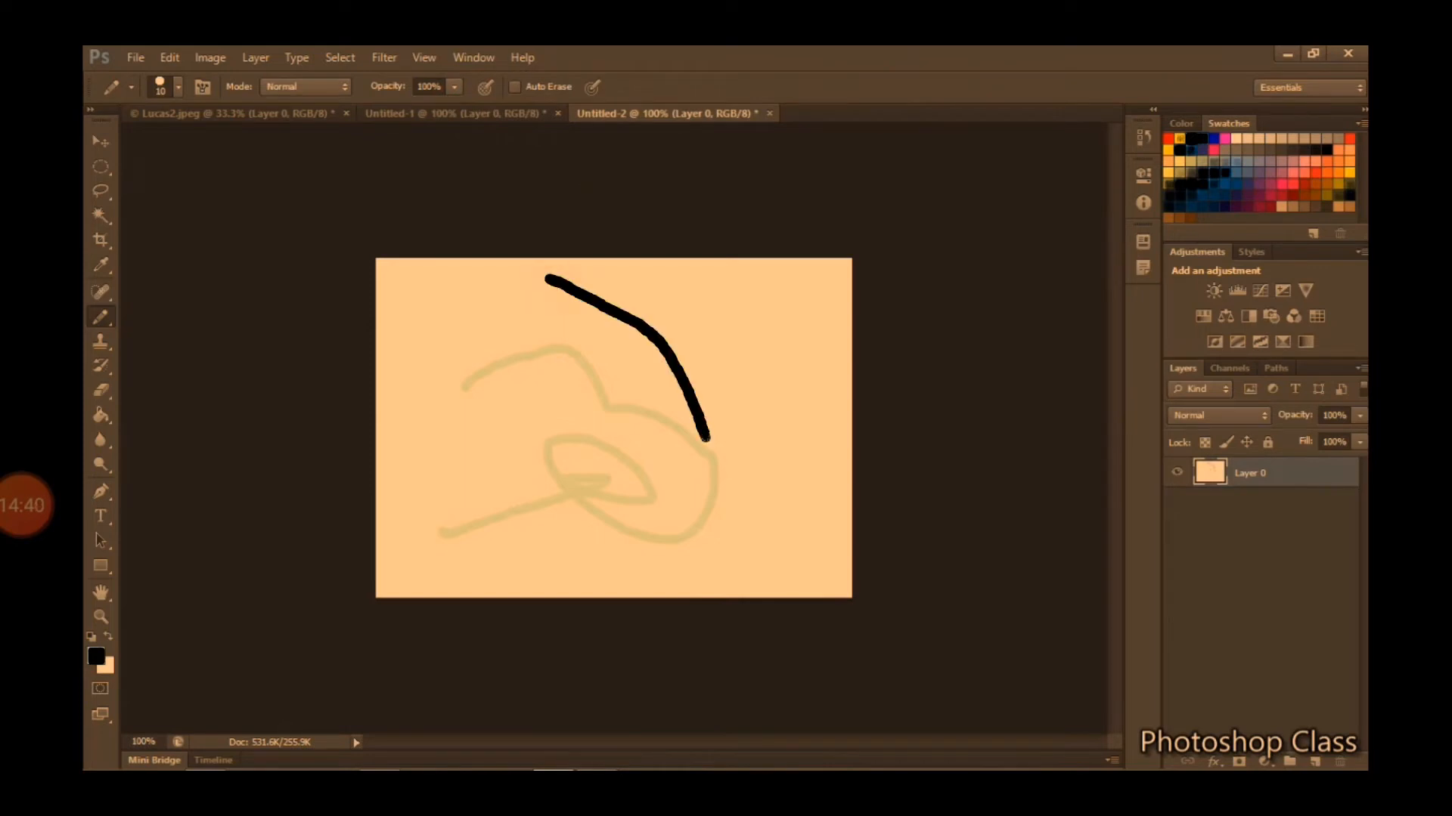
key("ctrl+z")
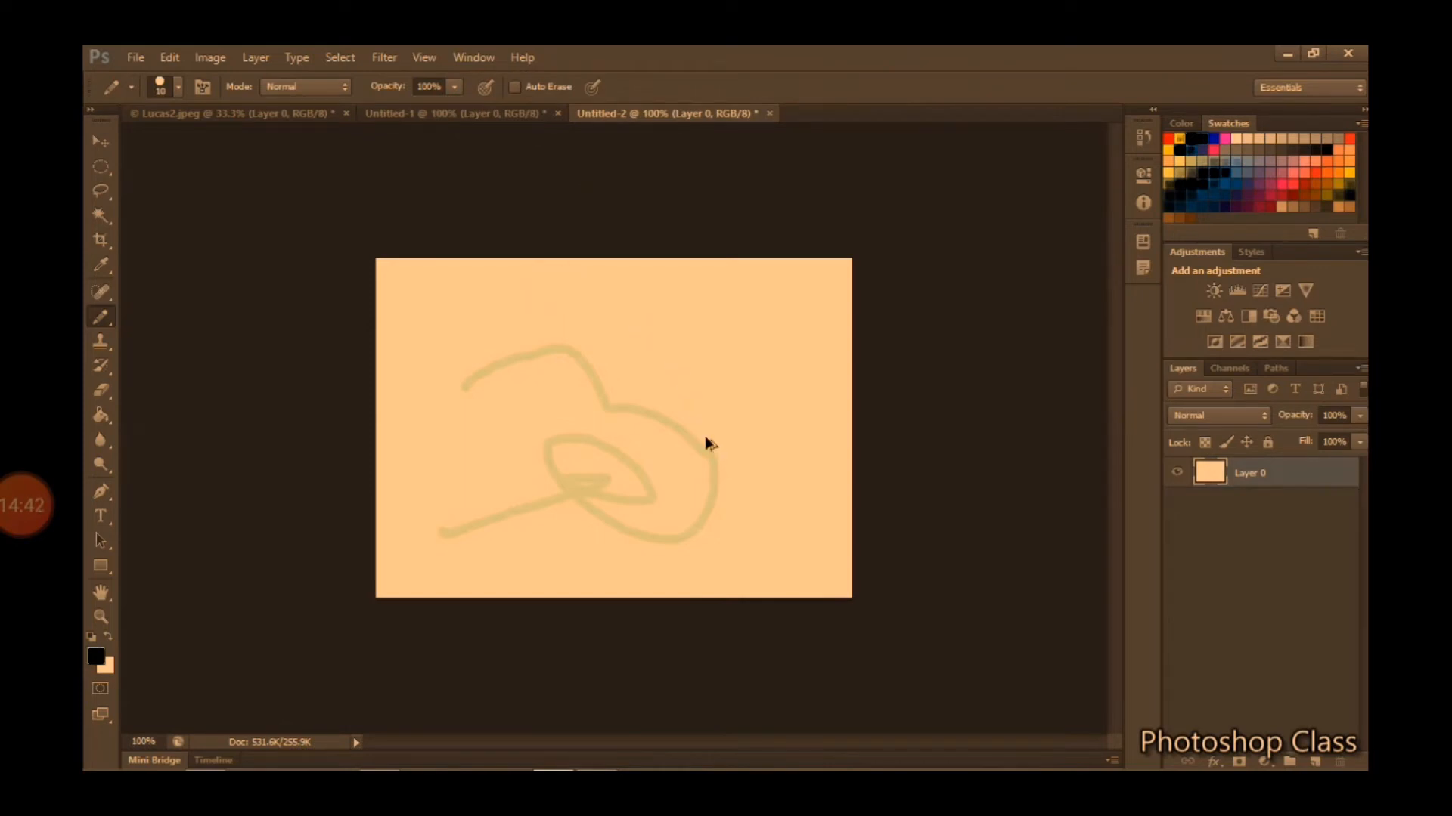
key("ctrl+alt+z")
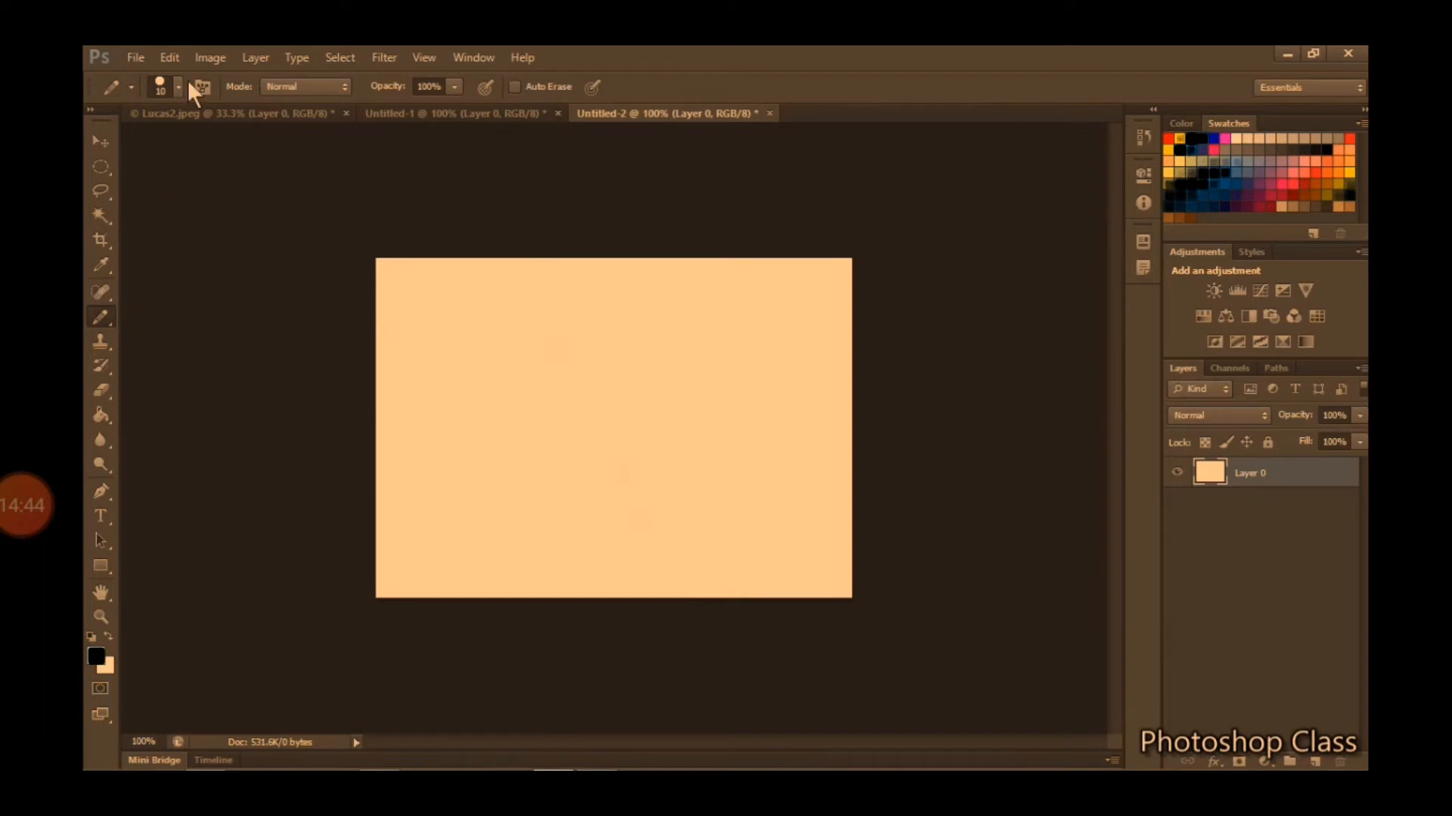
Switch to the Color Replacement Tool and close both untitled documents without saving, leaving the portrait open
left_click(110, 320)
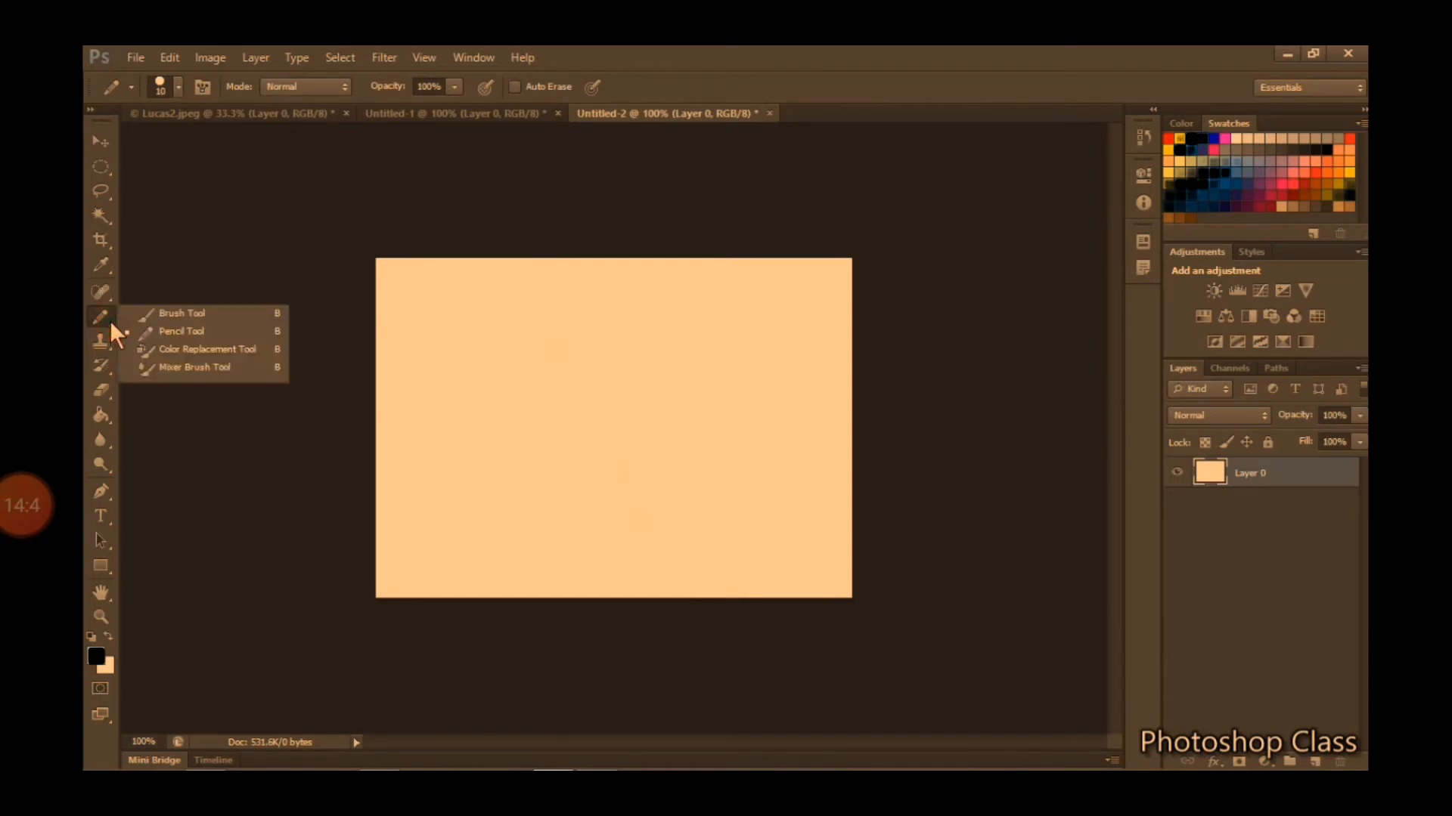
left_click(203, 349)
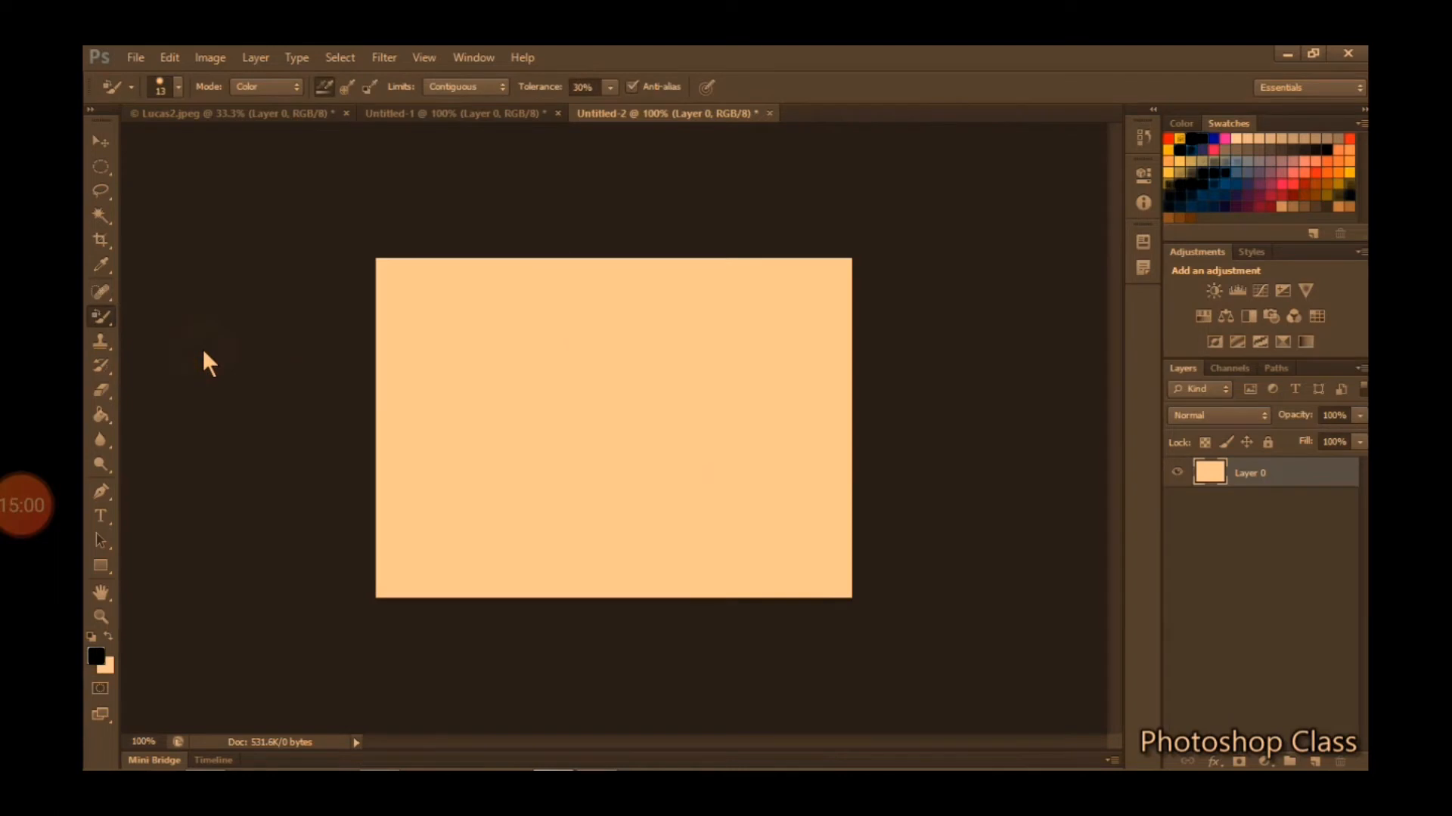
left_click(769, 112)
left_click(732, 338)
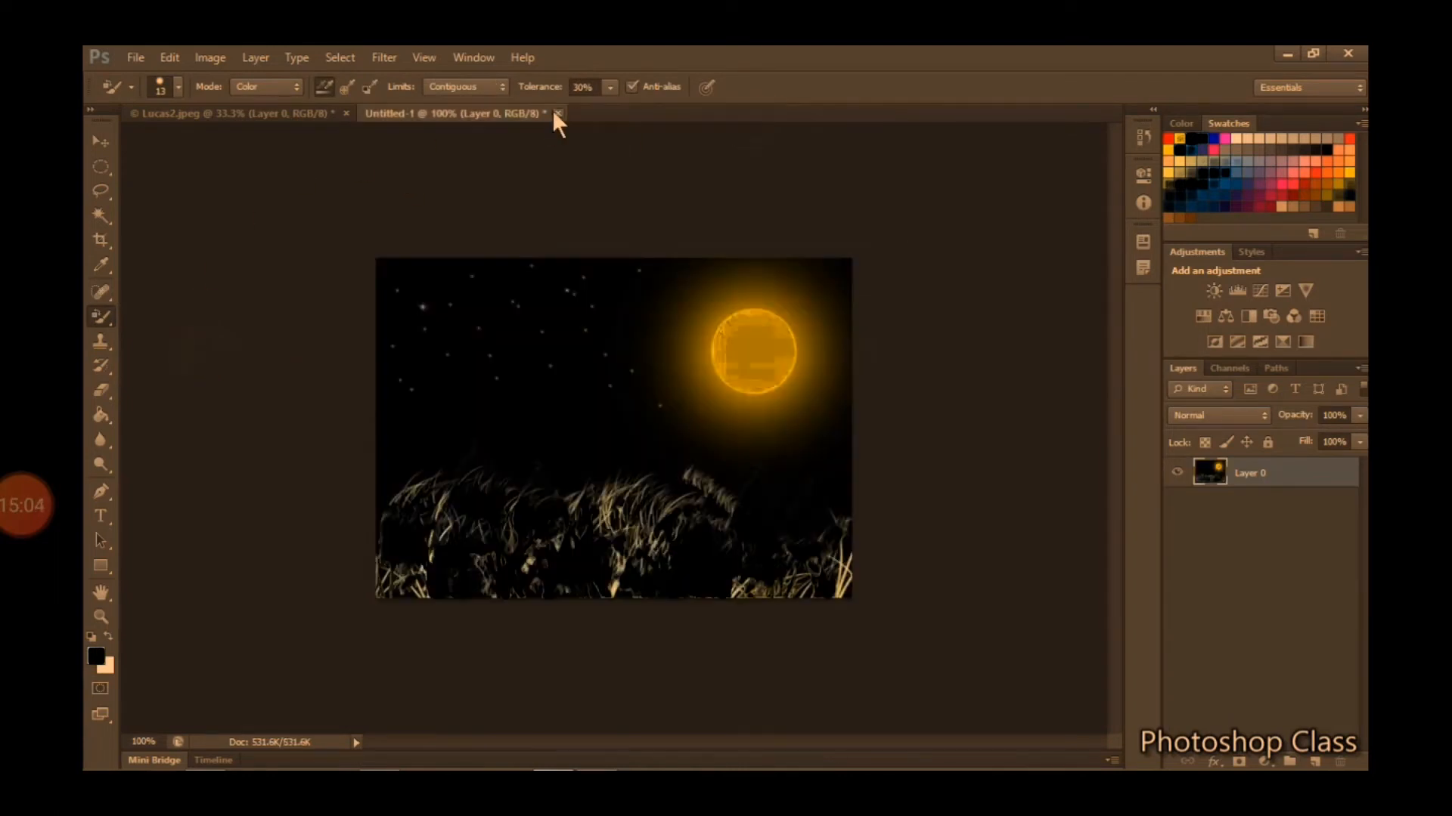
left_click(557, 113)
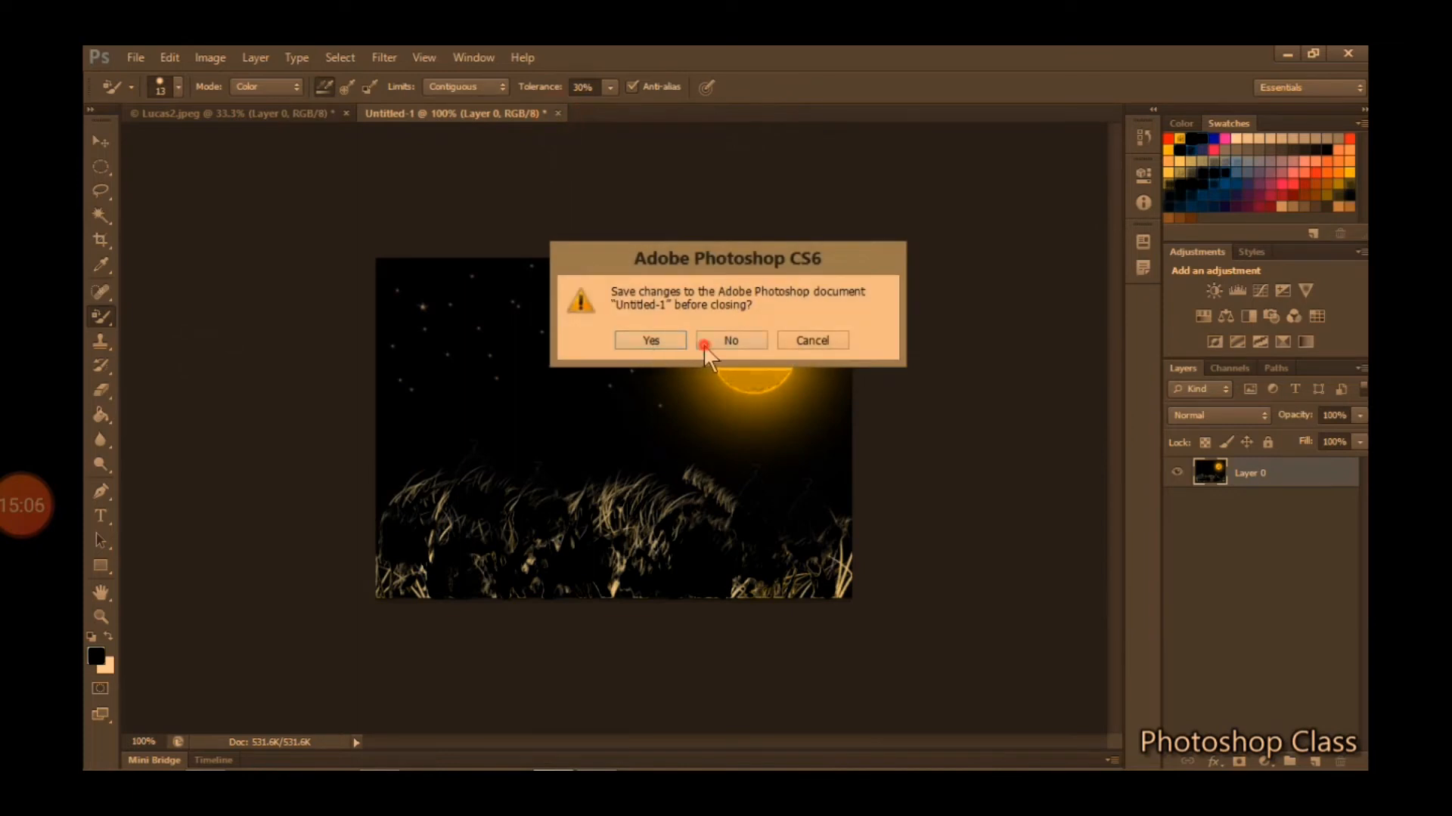
left_click(705, 348)
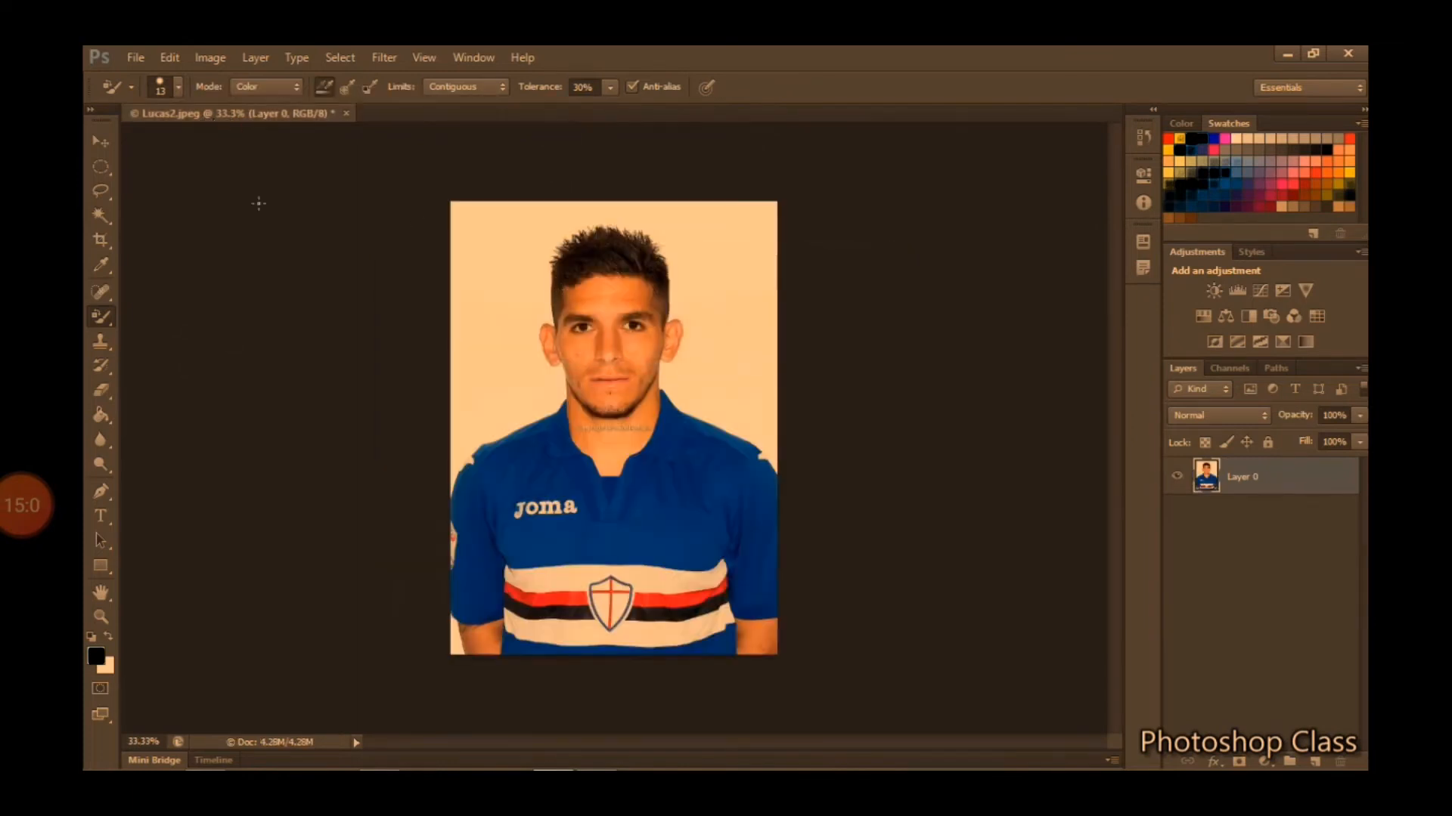
Open rita-ora-3149x1771-portrait-hd-15117.jpg from the Graphics images folder in Photoshop and convert its Background into a regular layer
mouse_move(291, 768)
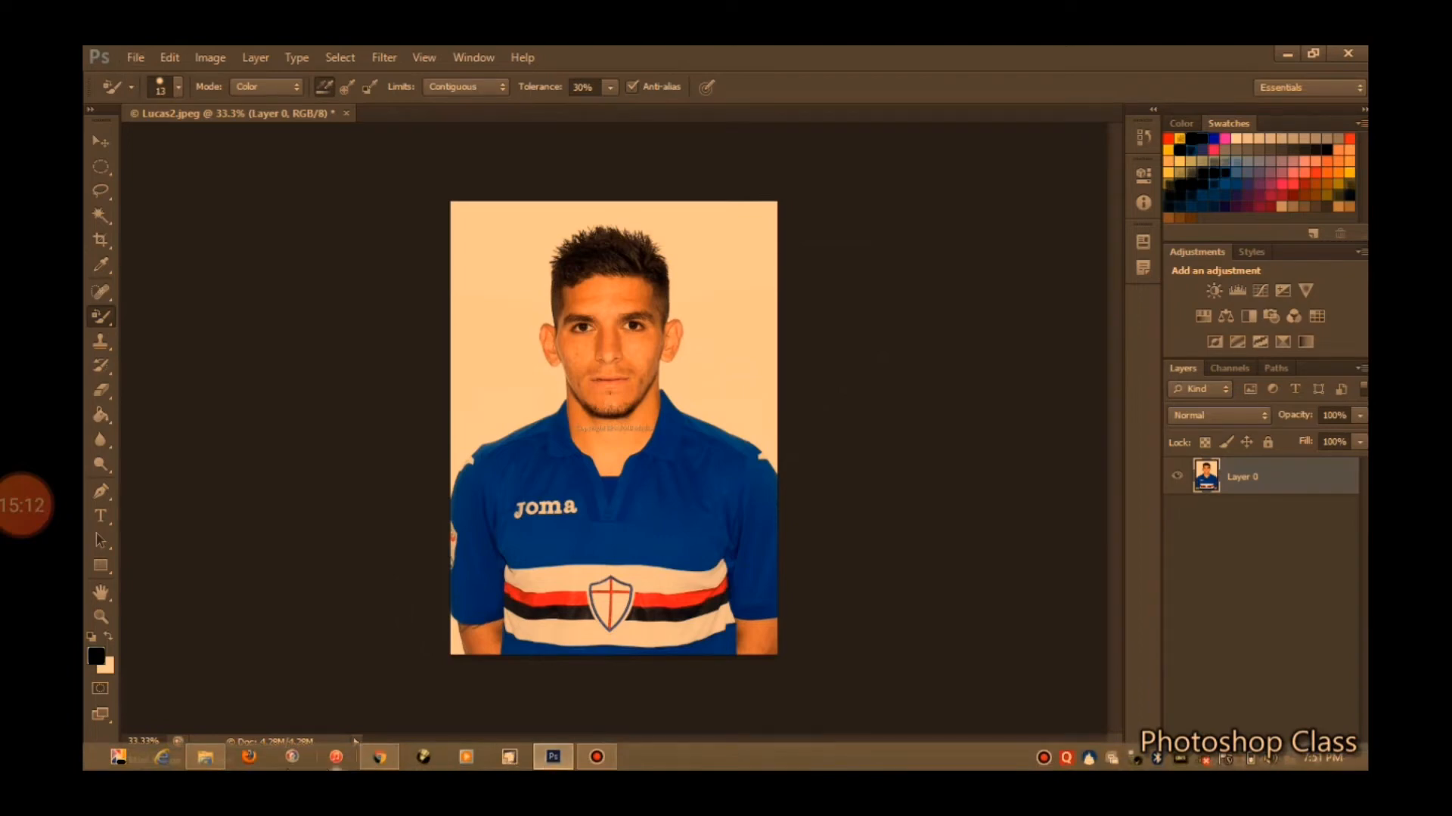
left_click(214, 762)
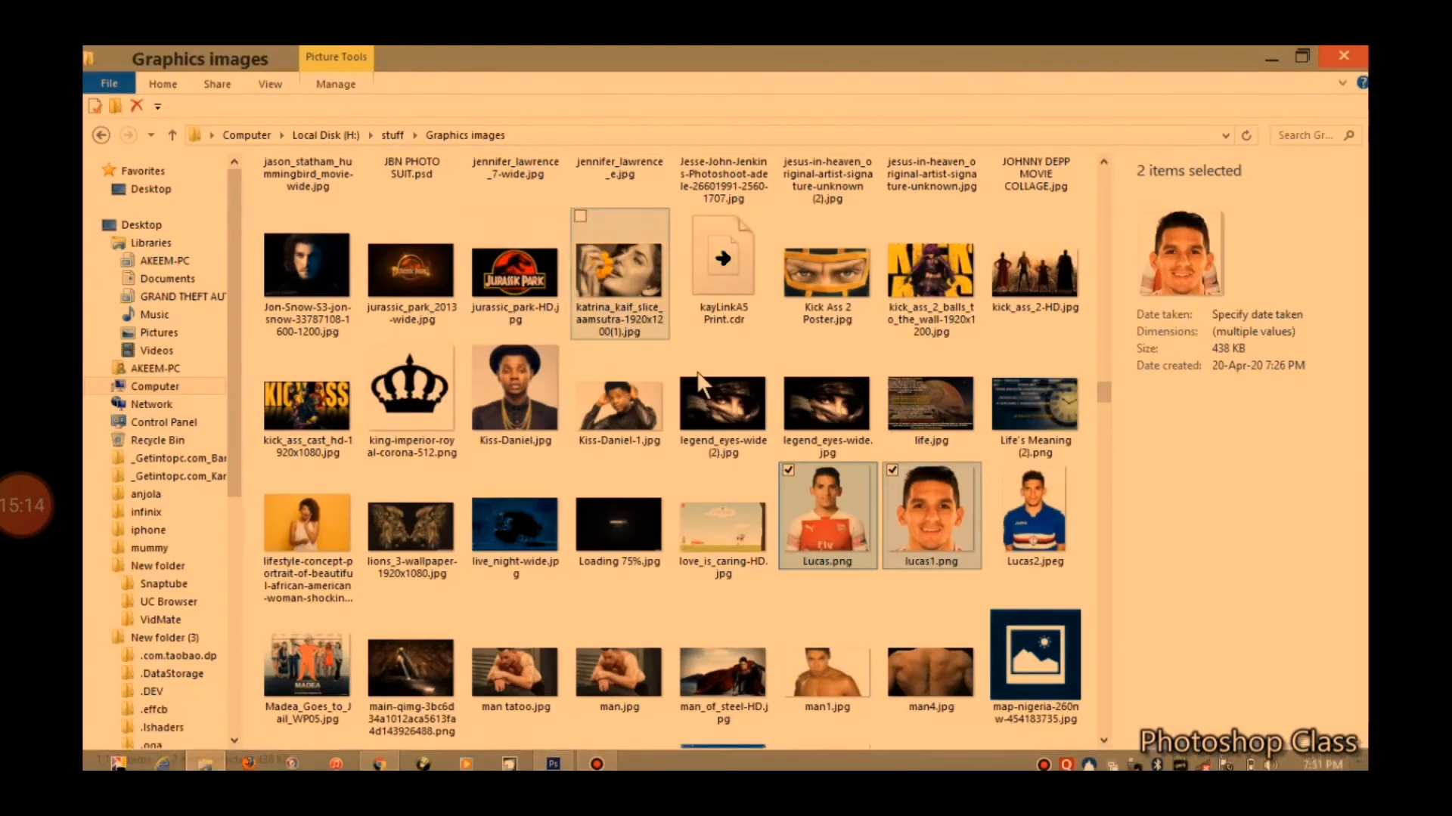
left_click(691, 395)
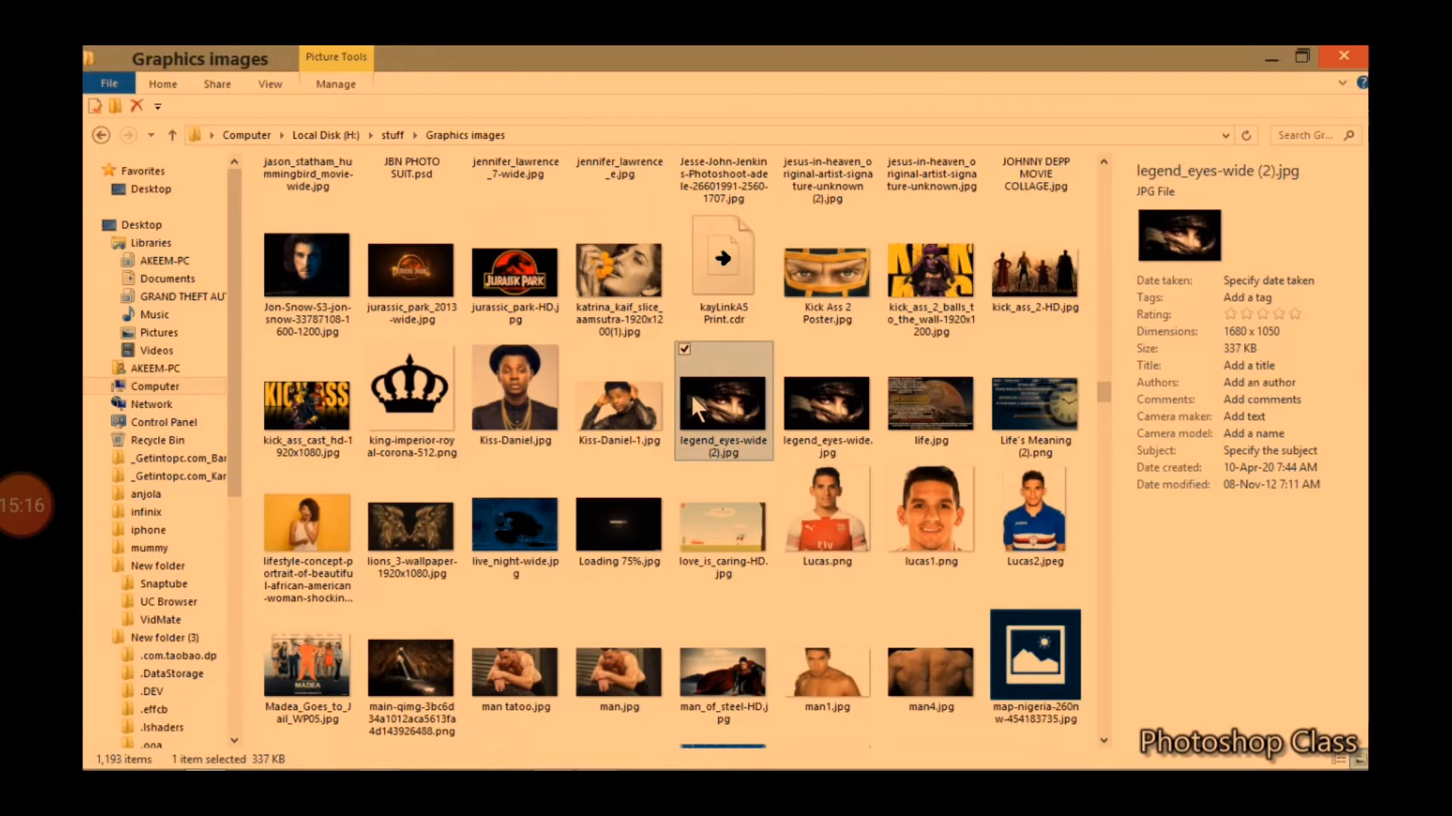
key("r")
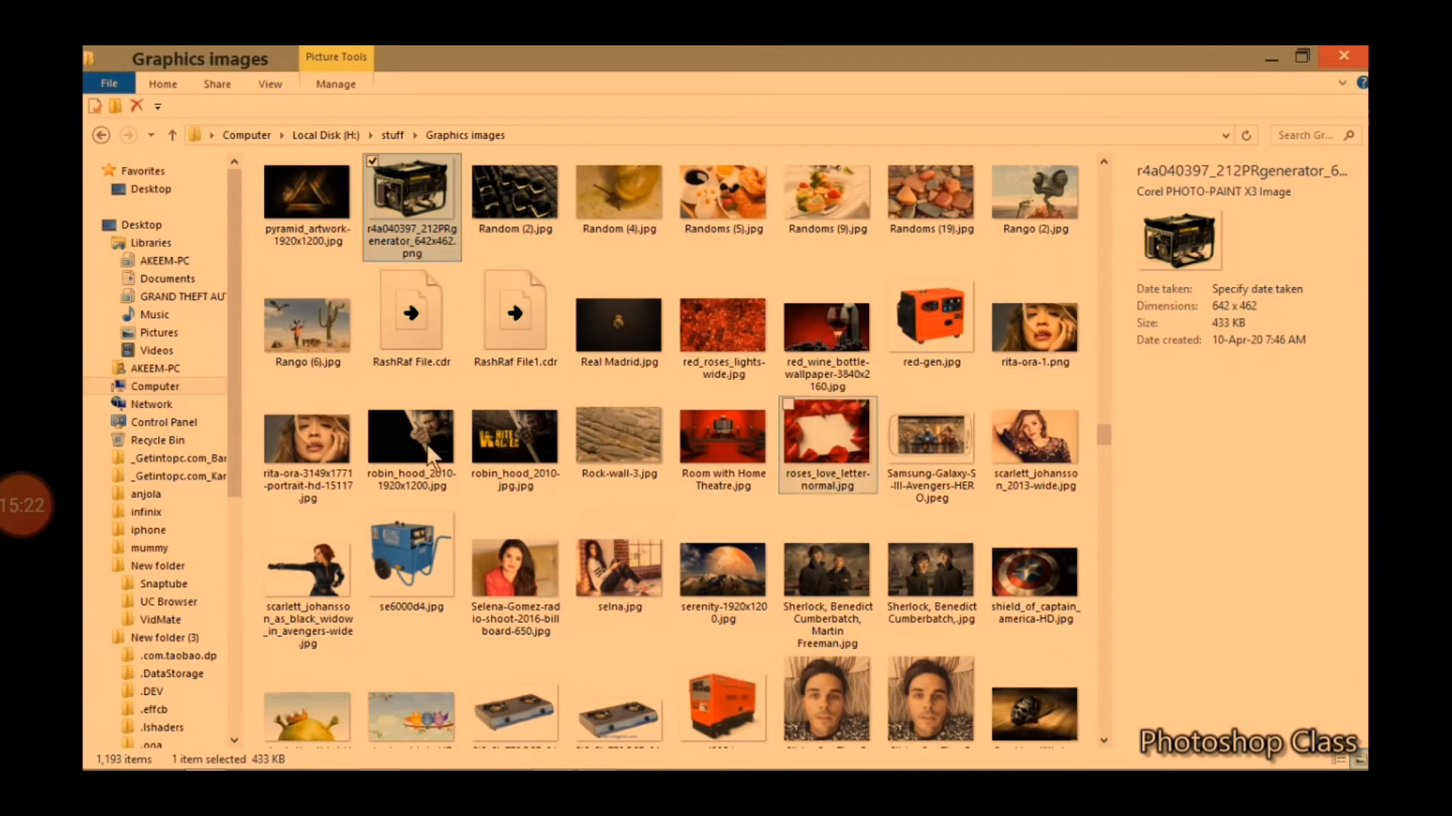
left_click_drag(329, 435, 583, 121)
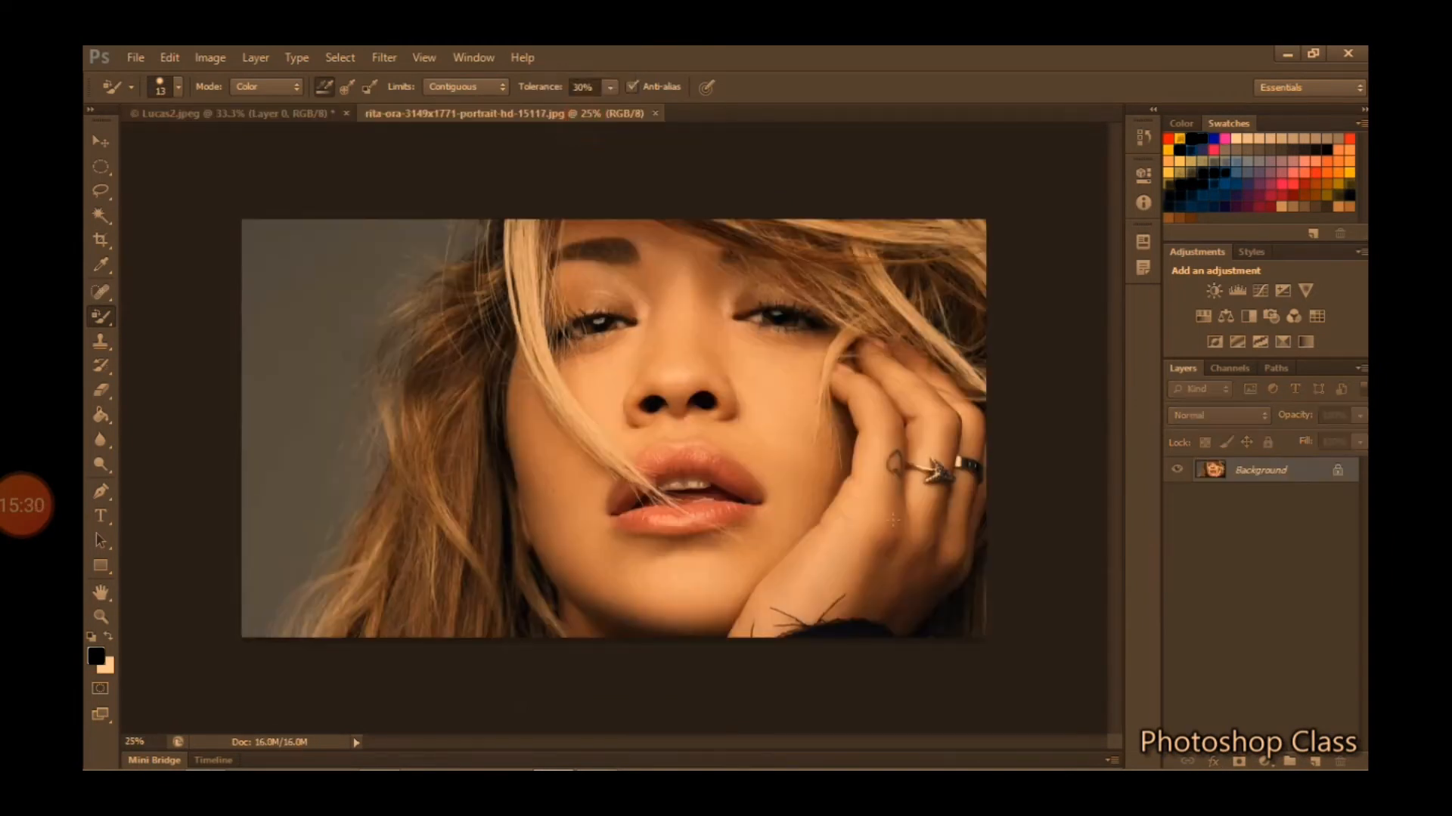
double_click(1304, 476)
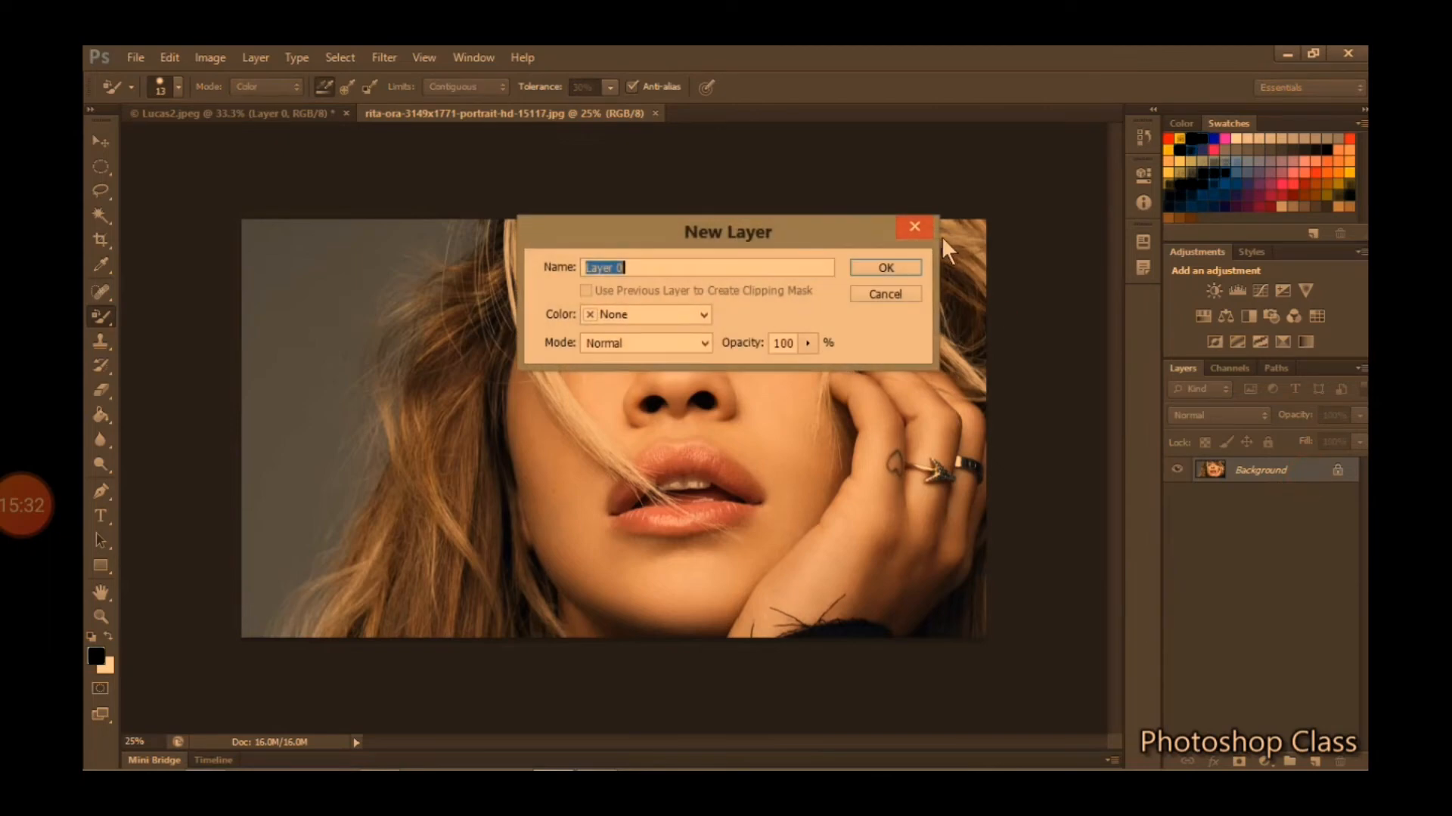
left_click(886, 268)
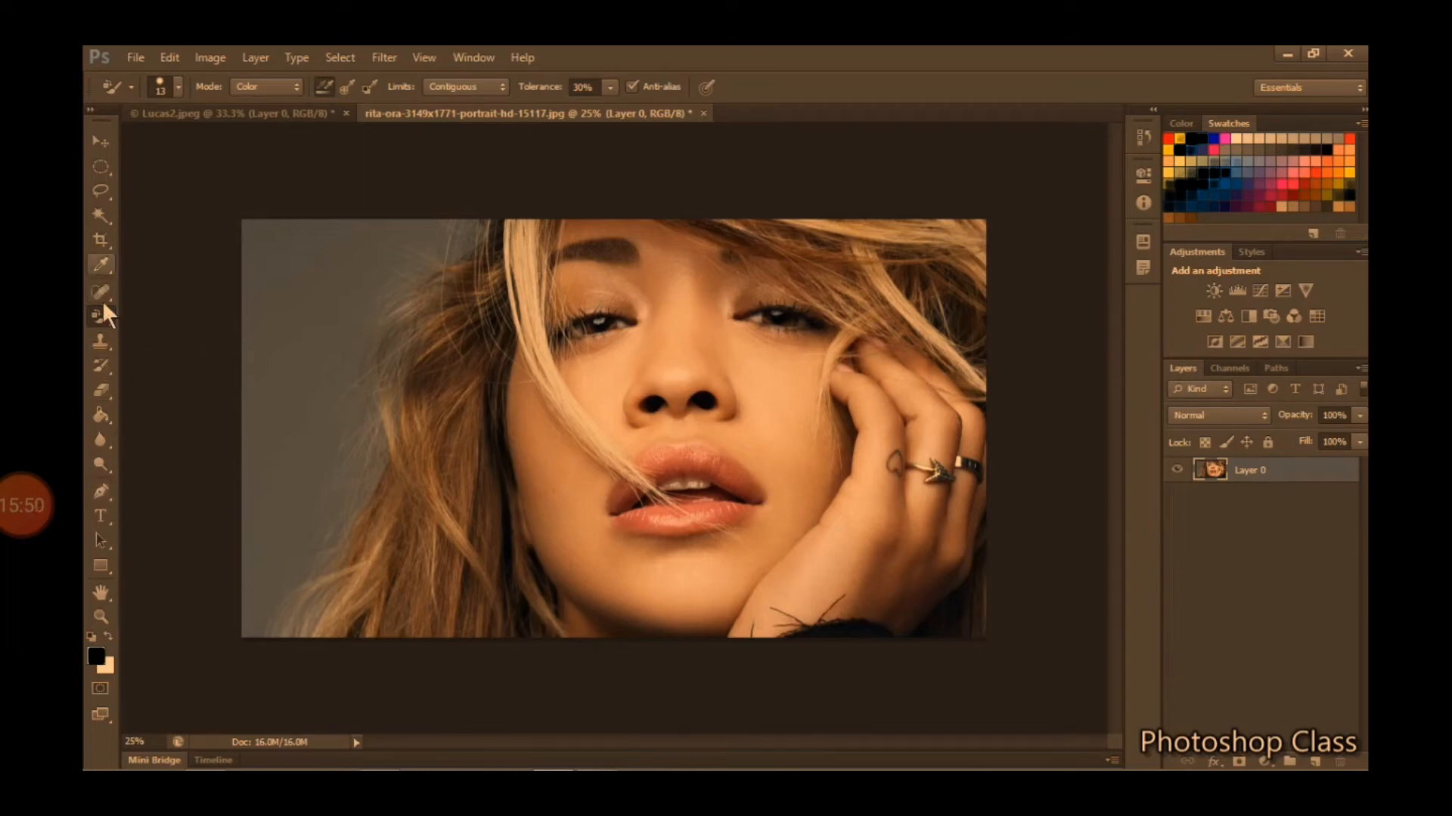
Draw a closed Pen Tool path around the woman's lower lip, from one mouth corner to the other and back along its inner edge
left_click(101, 491)
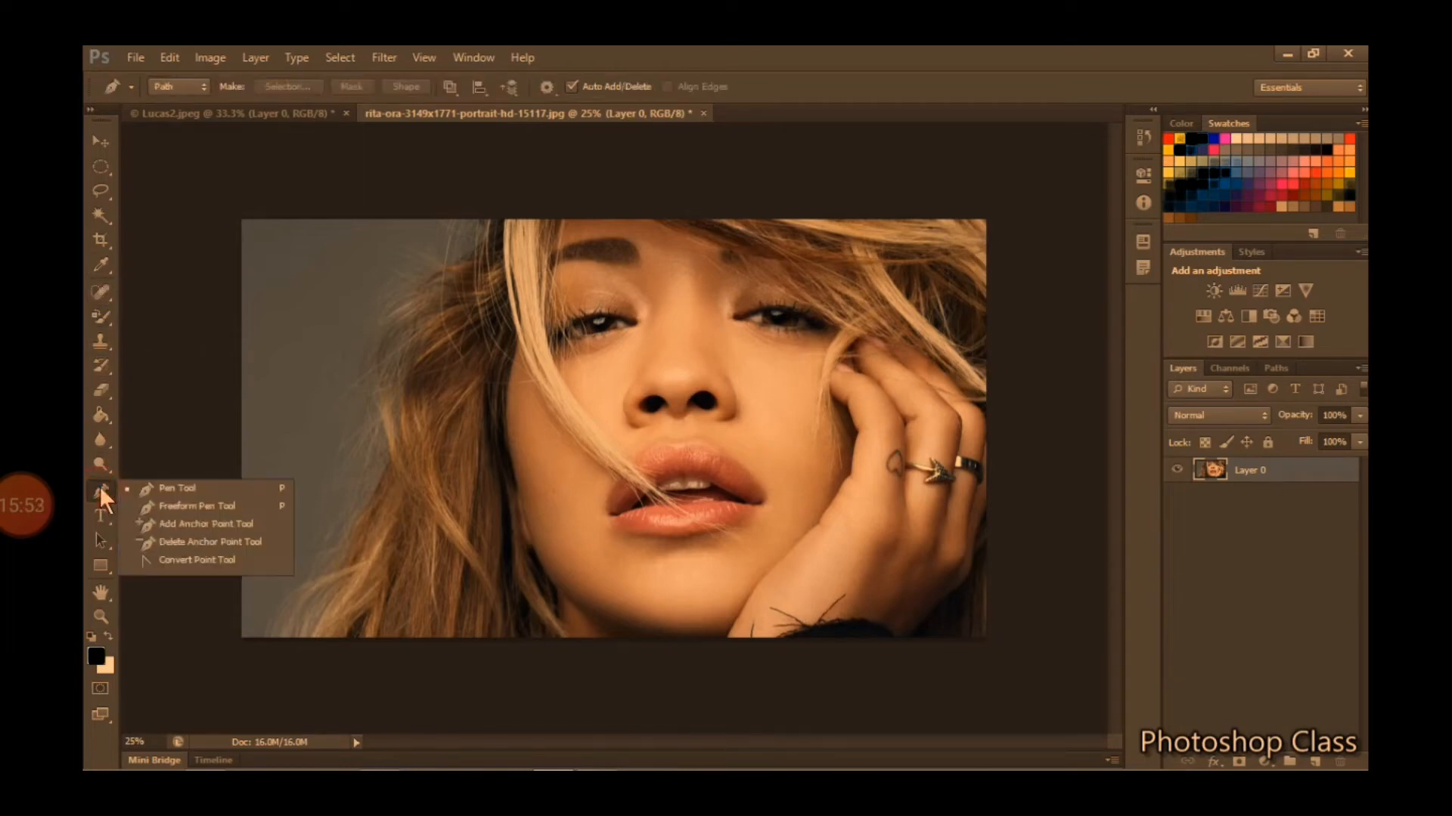
left_click(164, 484)
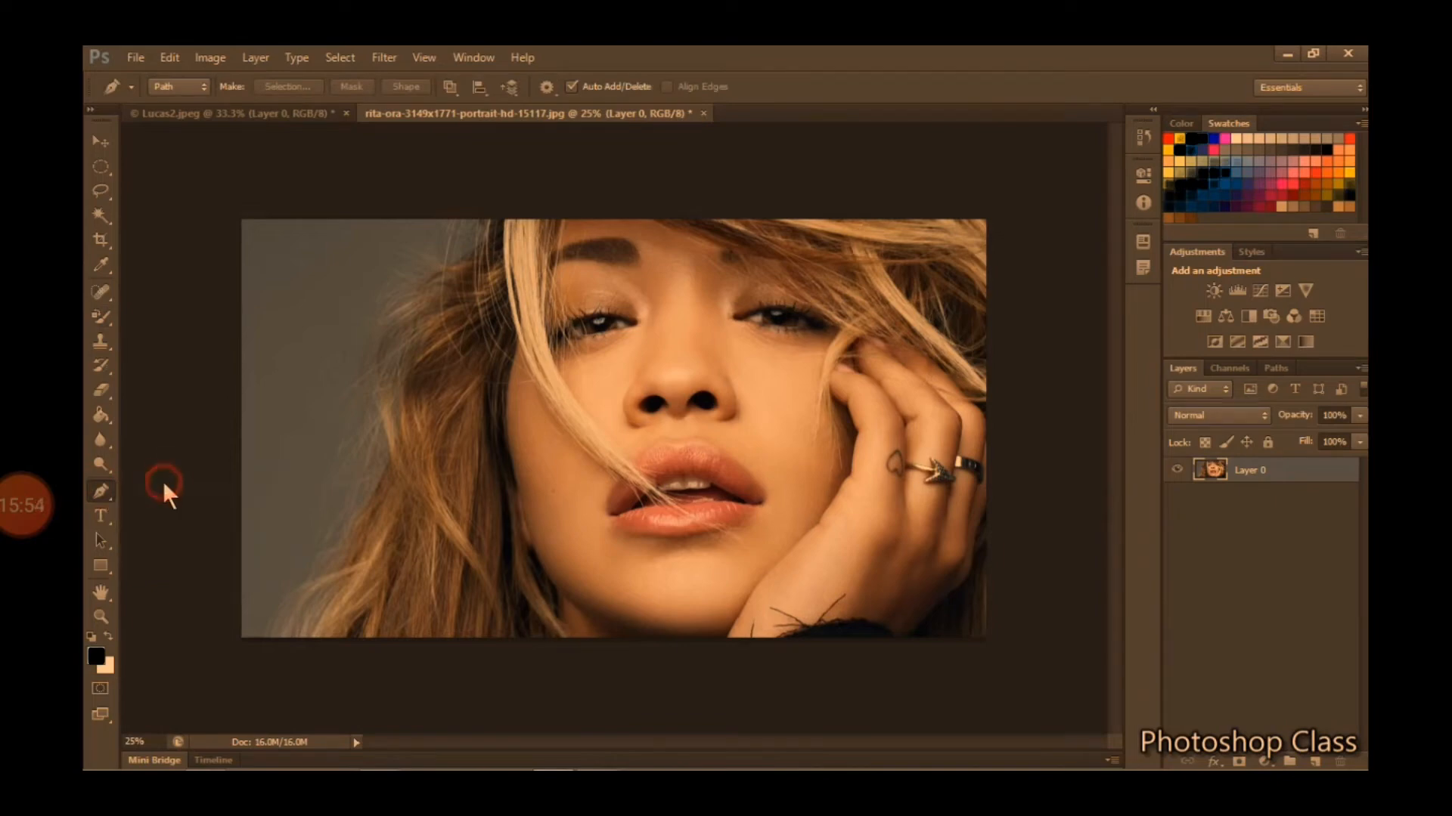
left_click(607, 518)
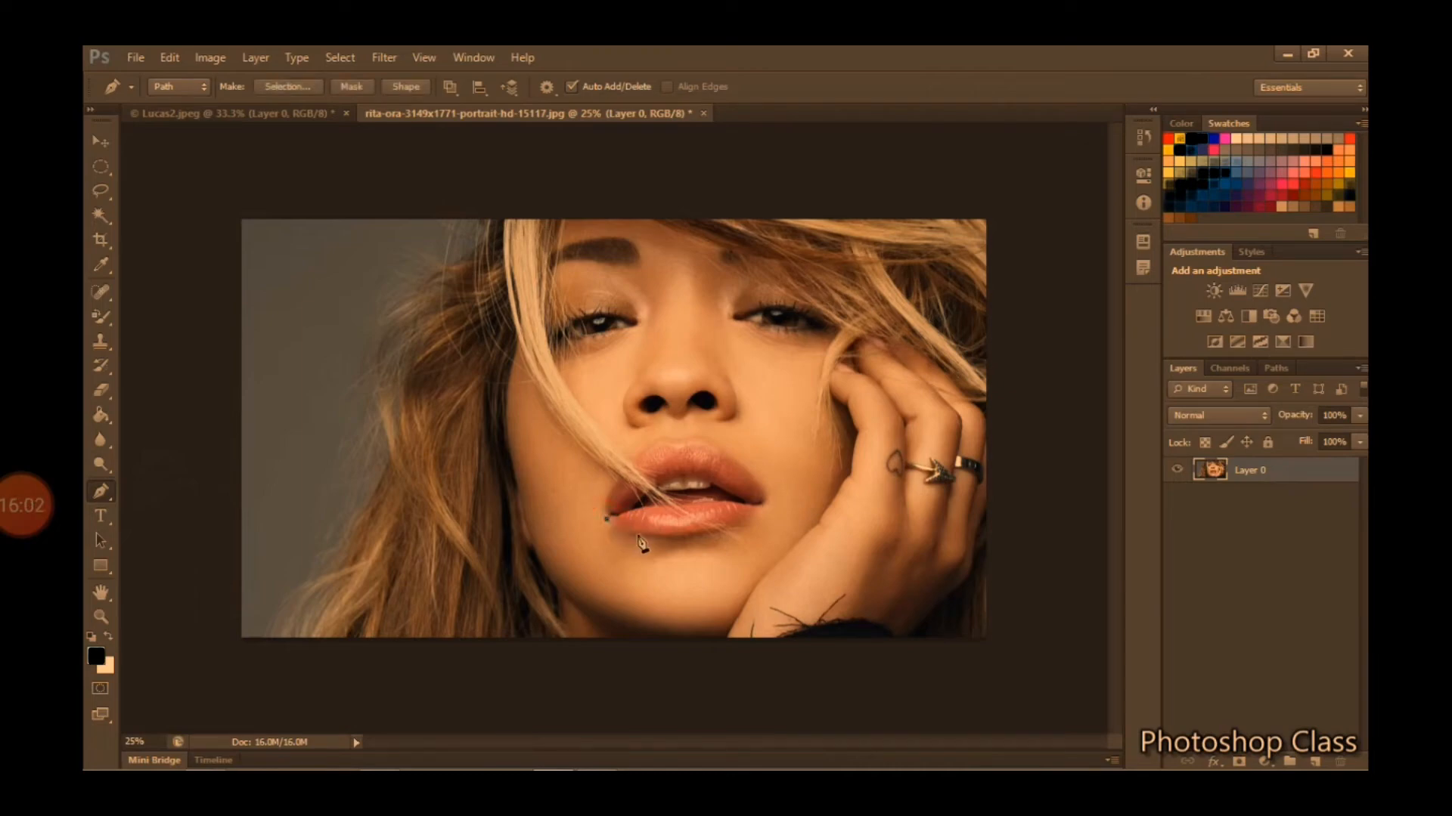
left_click_drag(642, 535, 652, 538)
left_click(692, 534)
left_click_drag(710, 525, 710, 522)
left_click(764, 511)
left_click_drag(765, 497, 778, 488)
left_click(763, 507, "alt")
left_click(746, 505)
left_click(737, 503)
left_click(723, 500)
left_click(684, 500)
left_click(610, 518)
left_click(581, 530, "ctrl")
Draw a second closed Pen Tool path around the upper lip, following the cupid's bow and returning along the mouth opening
left_click(605, 517)
left_click_drag(654, 446, 710, 401)
left_click_drag(679, 448, 703, 461)
left_click(680, 449, "alt")
left_click(711, 446)
left_click_drag(722, 451, 727, 454)
left_click_drag(765, 505, 770, 545)
left_click(766, 508, "alt")
left_click(688, 474)
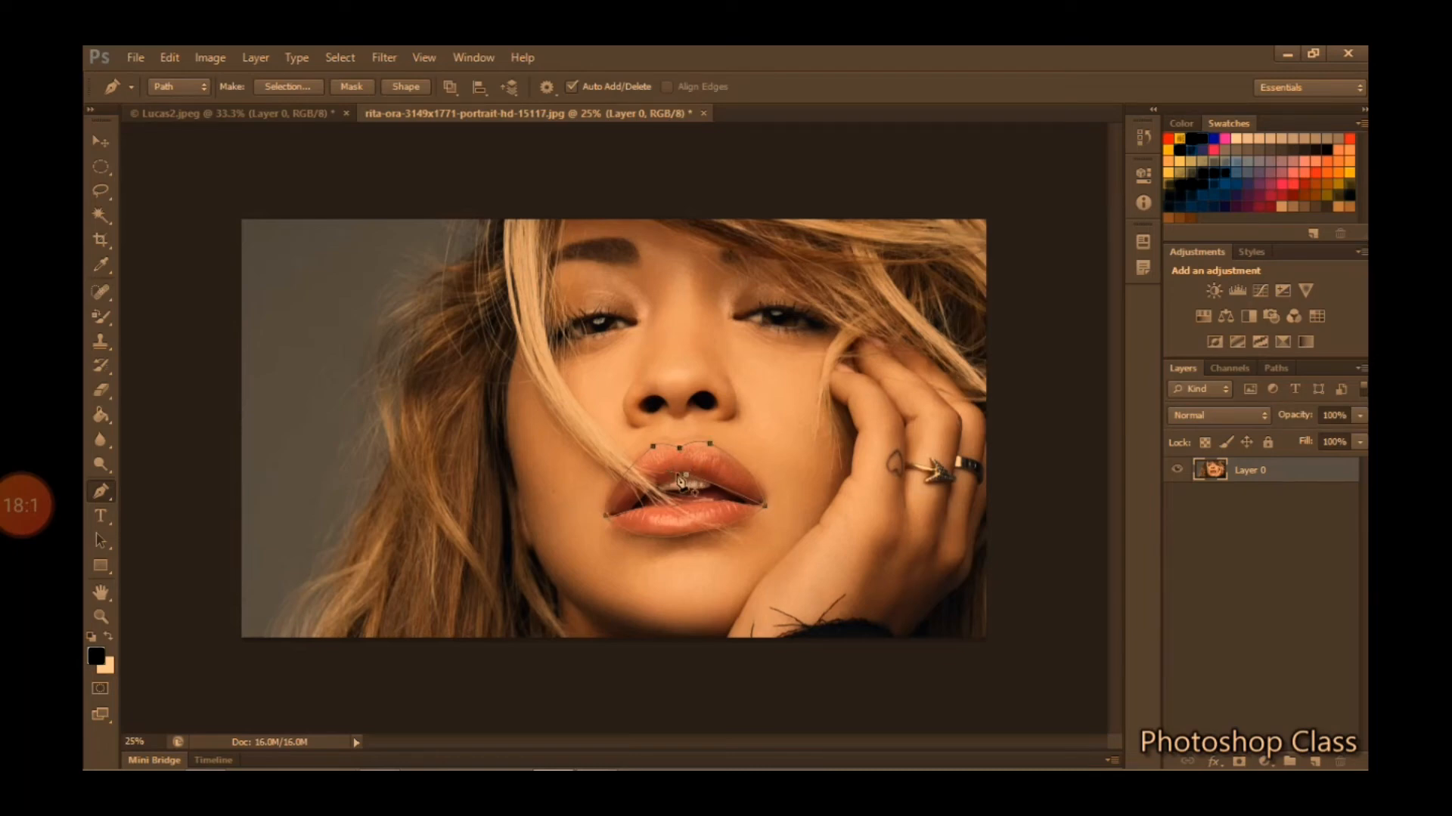
left_click(687, 475)
left_click(628, 509)
left_click(629, 512)
left_click(605, 516)
Convert the lip paths into a new anti-aliased selection with a feather radius of 0 pixels
right_click(681, 454)
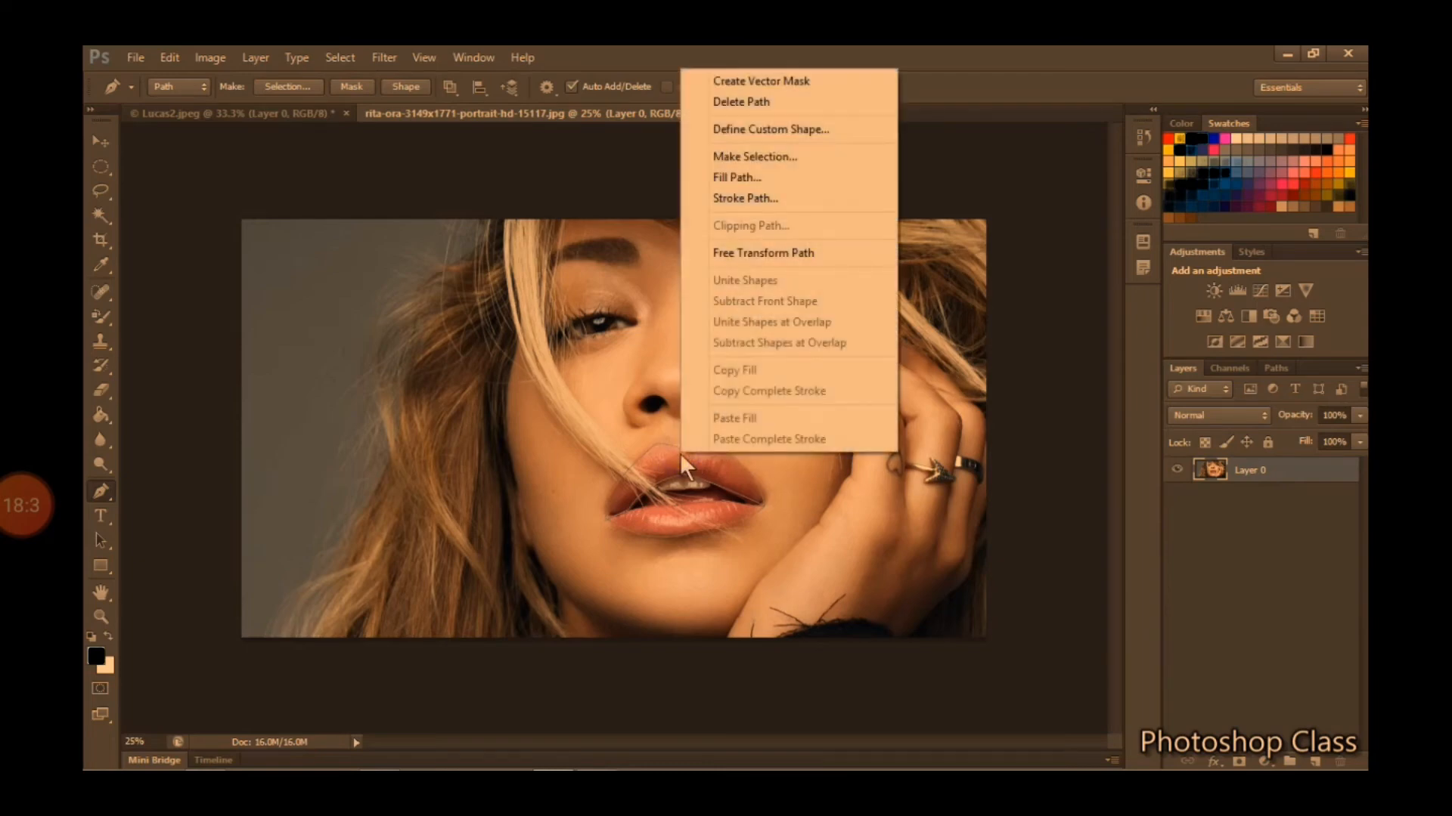
left_click(746, 157)
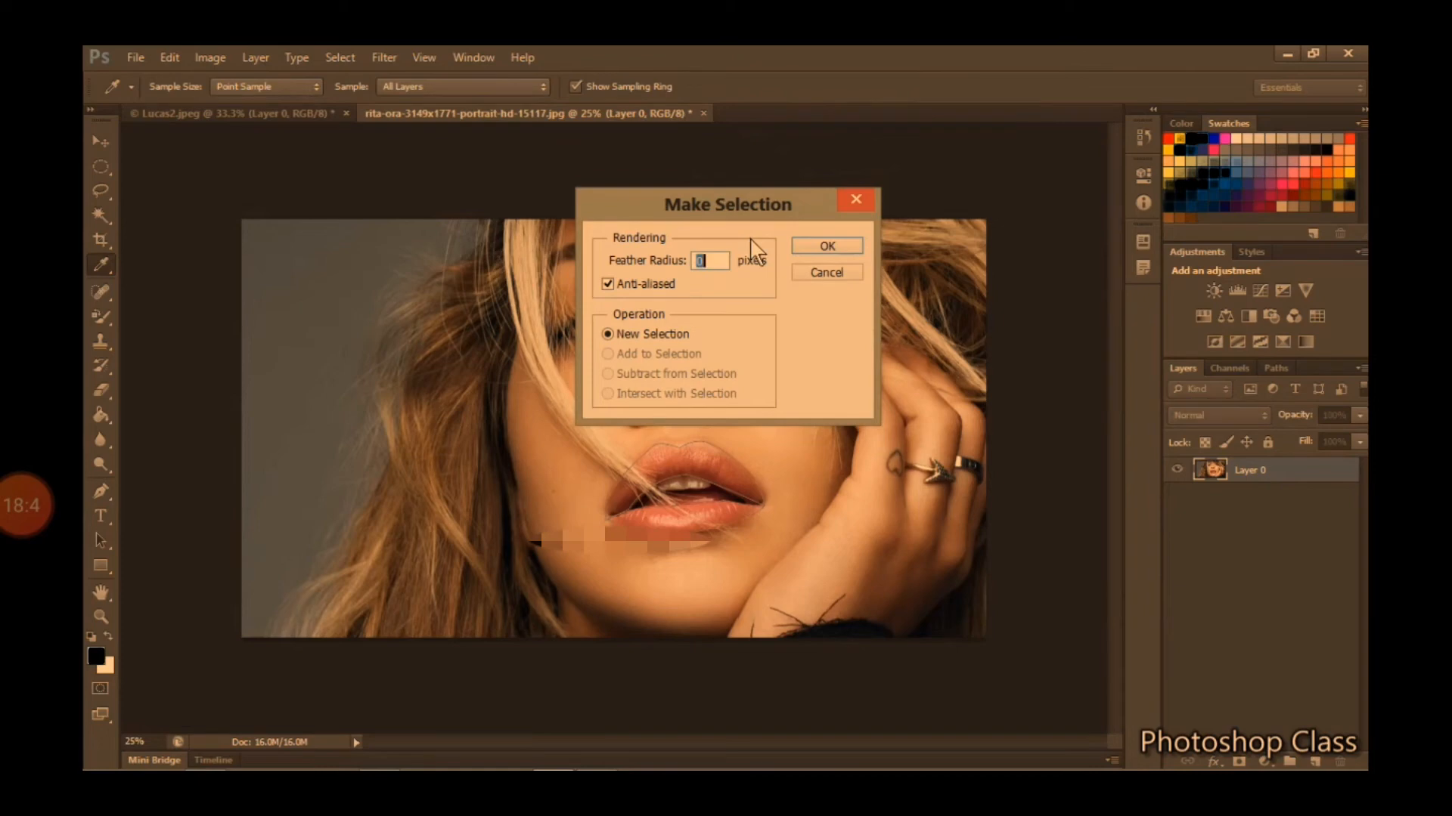
left_click(808, 254)
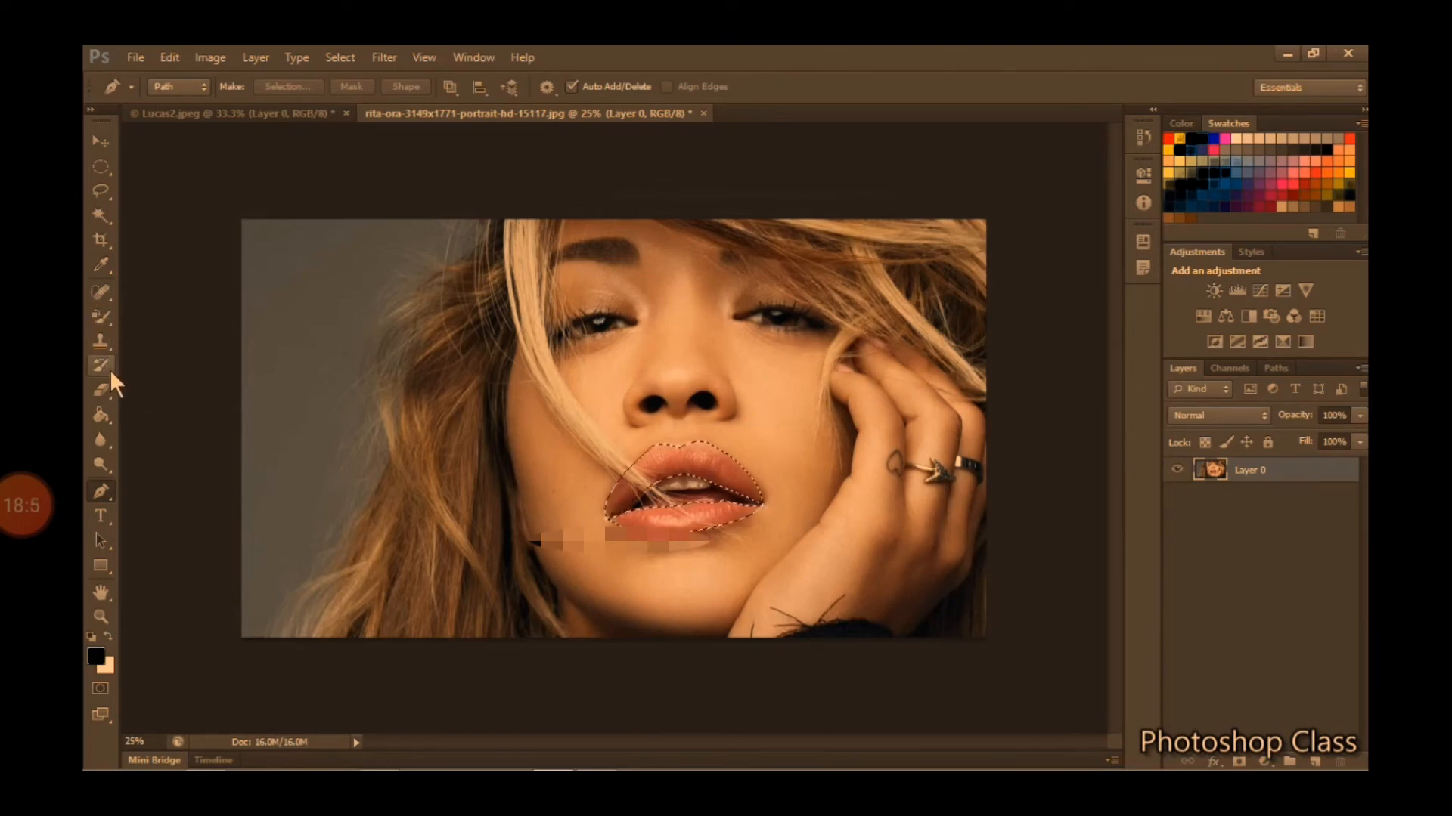
Prepare the Color Replacement Tool with a dark brown sampled from the hair above the eye and a 75 px brush
left_click(109, 324)
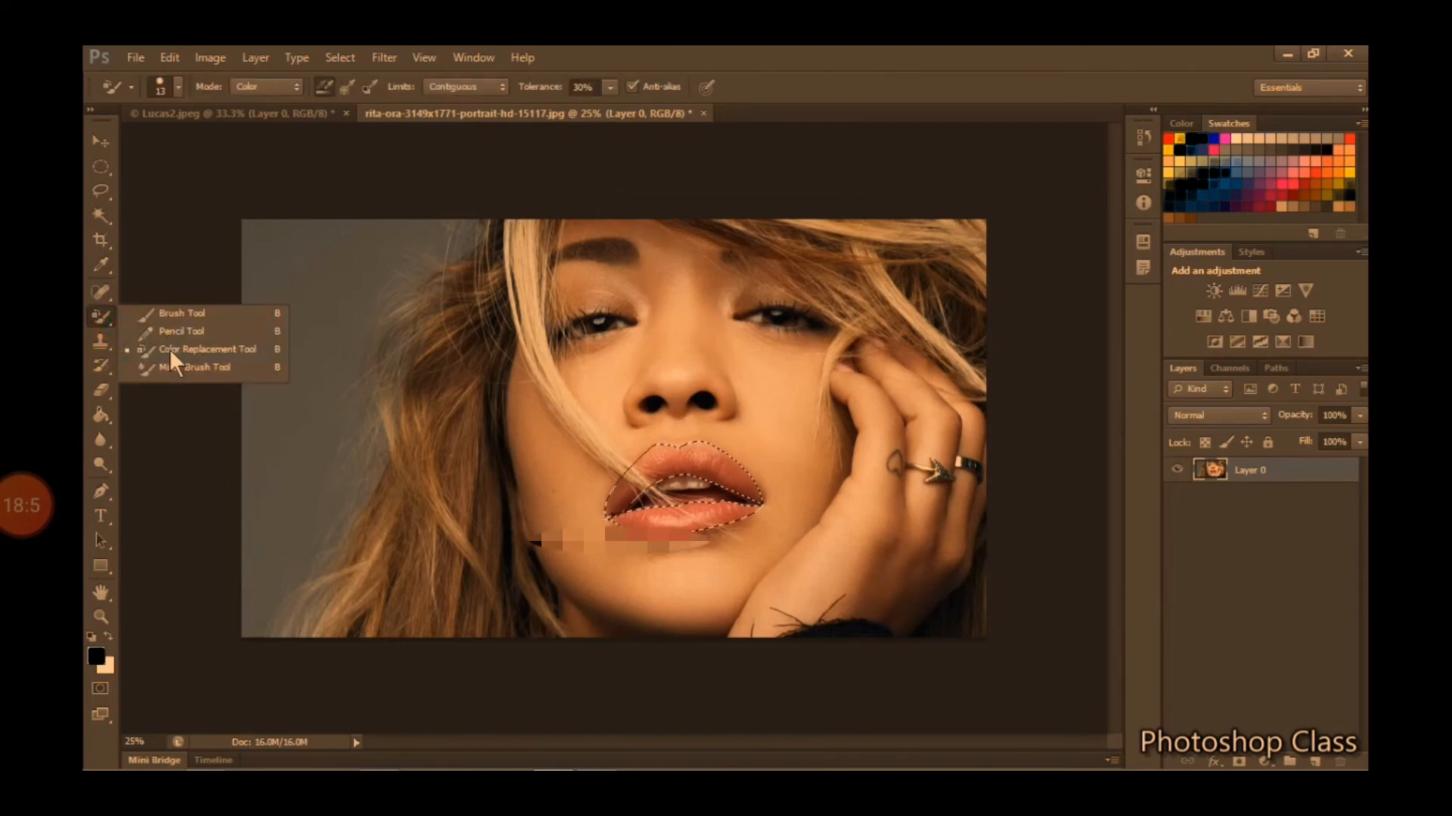
left_click(181, 349)
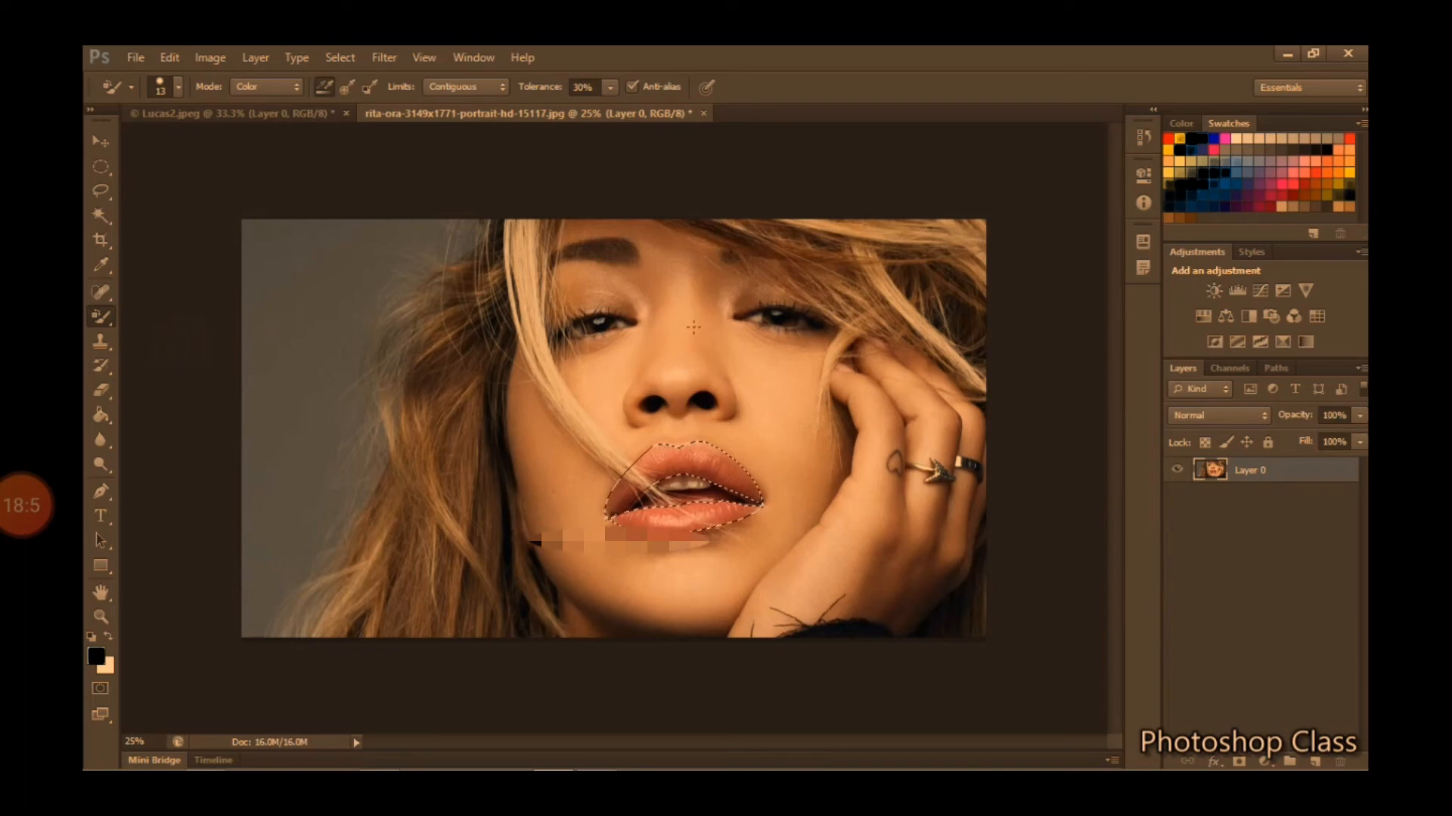
left_click(760, 239, "alt")
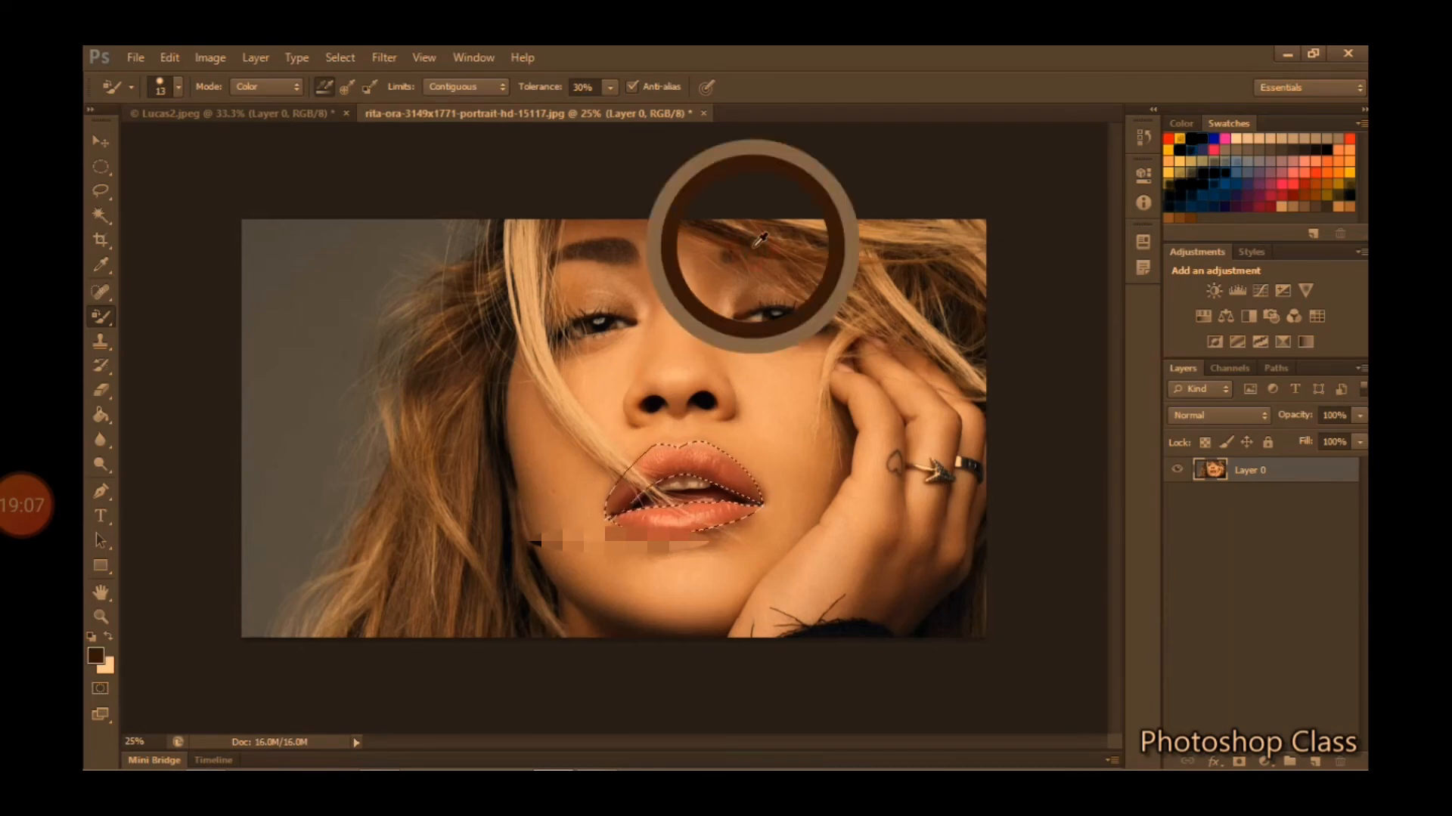
left_click(178, 88)
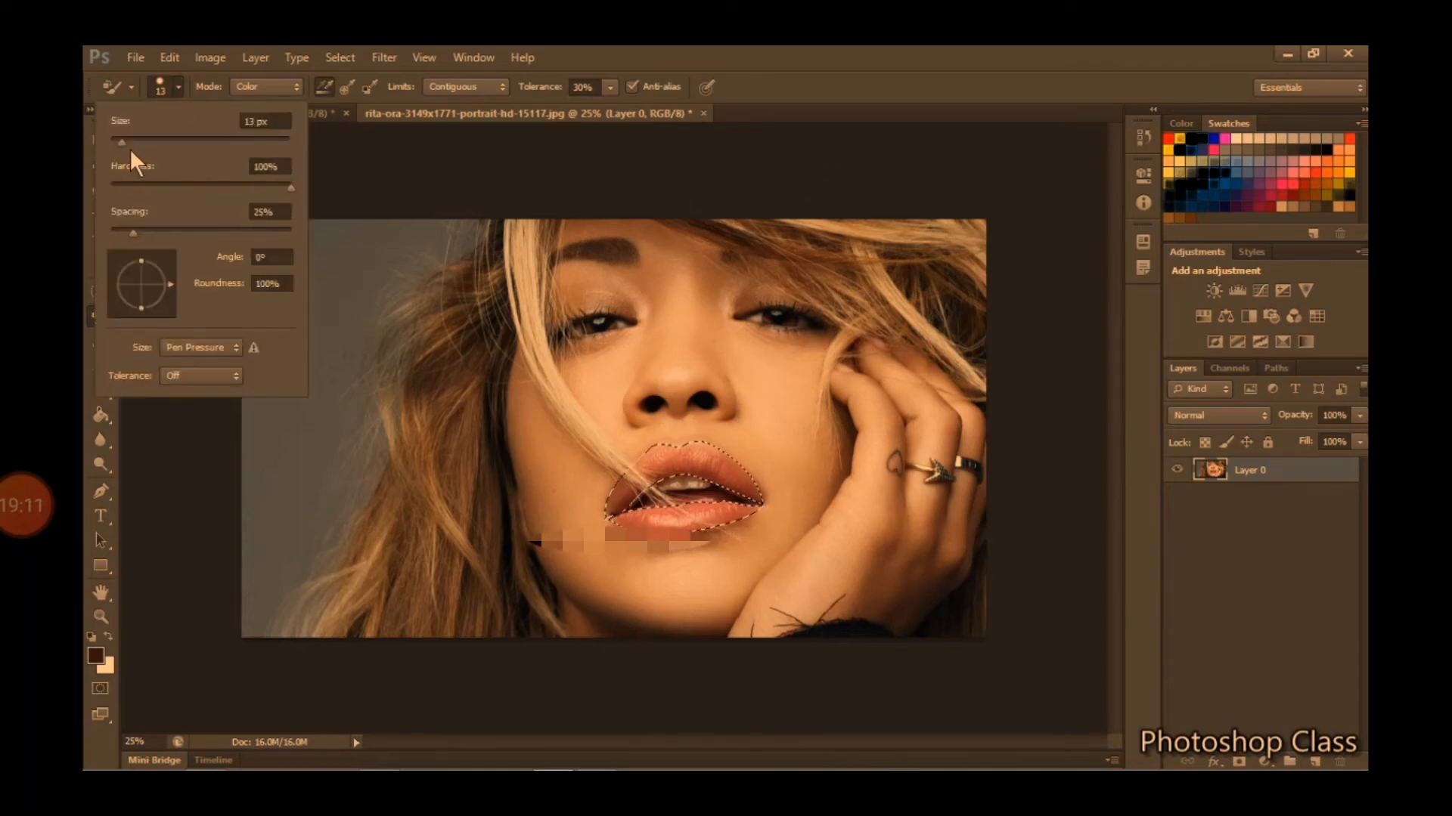
left_click_drag(121, 143, 171, 153)
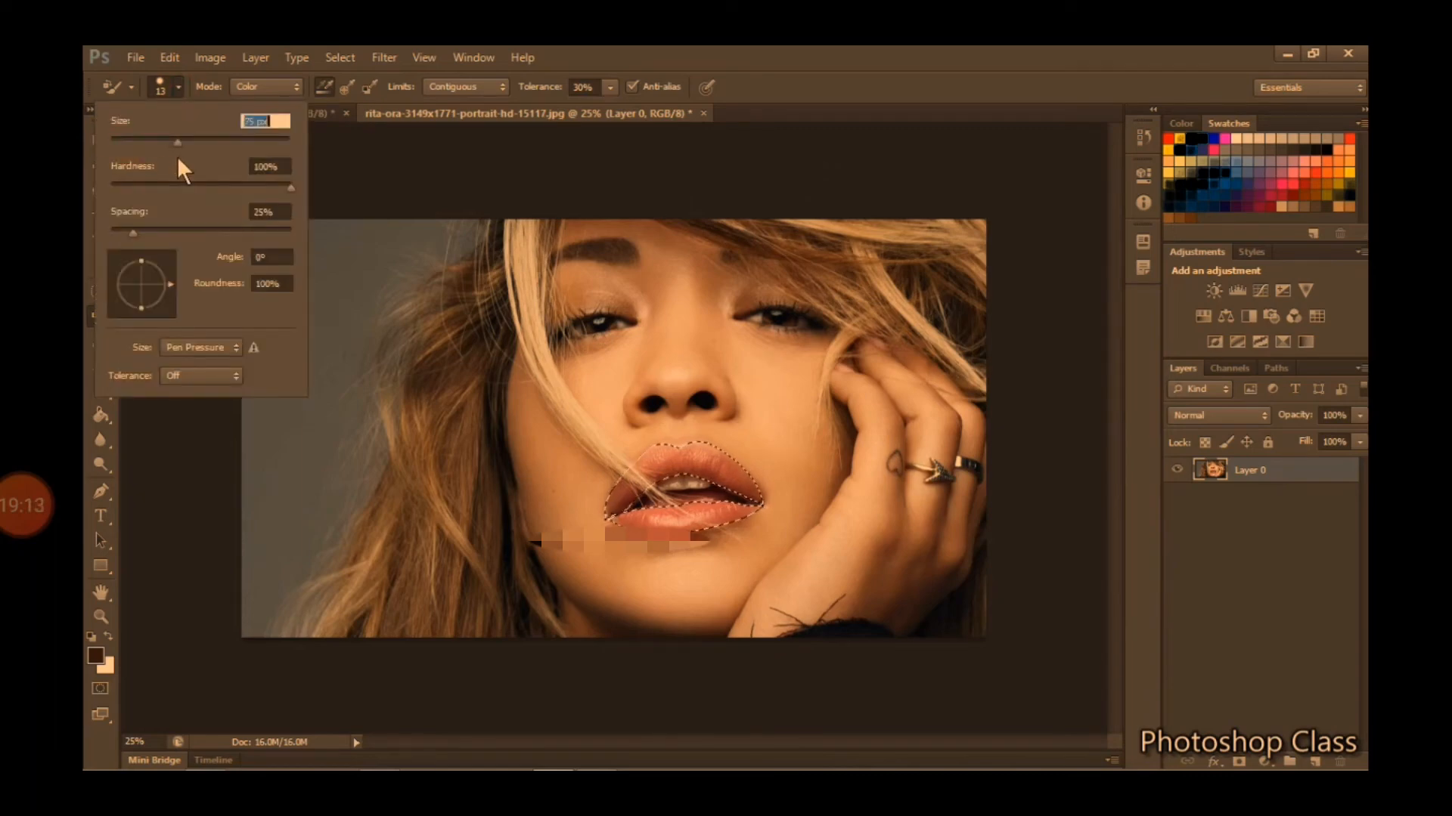
Try recoloring the selected upper and lower lips with the sampled dark brown, and undo the recoloring
left_click(673, 456)
left_click_drag(673, 456, 718, 462)
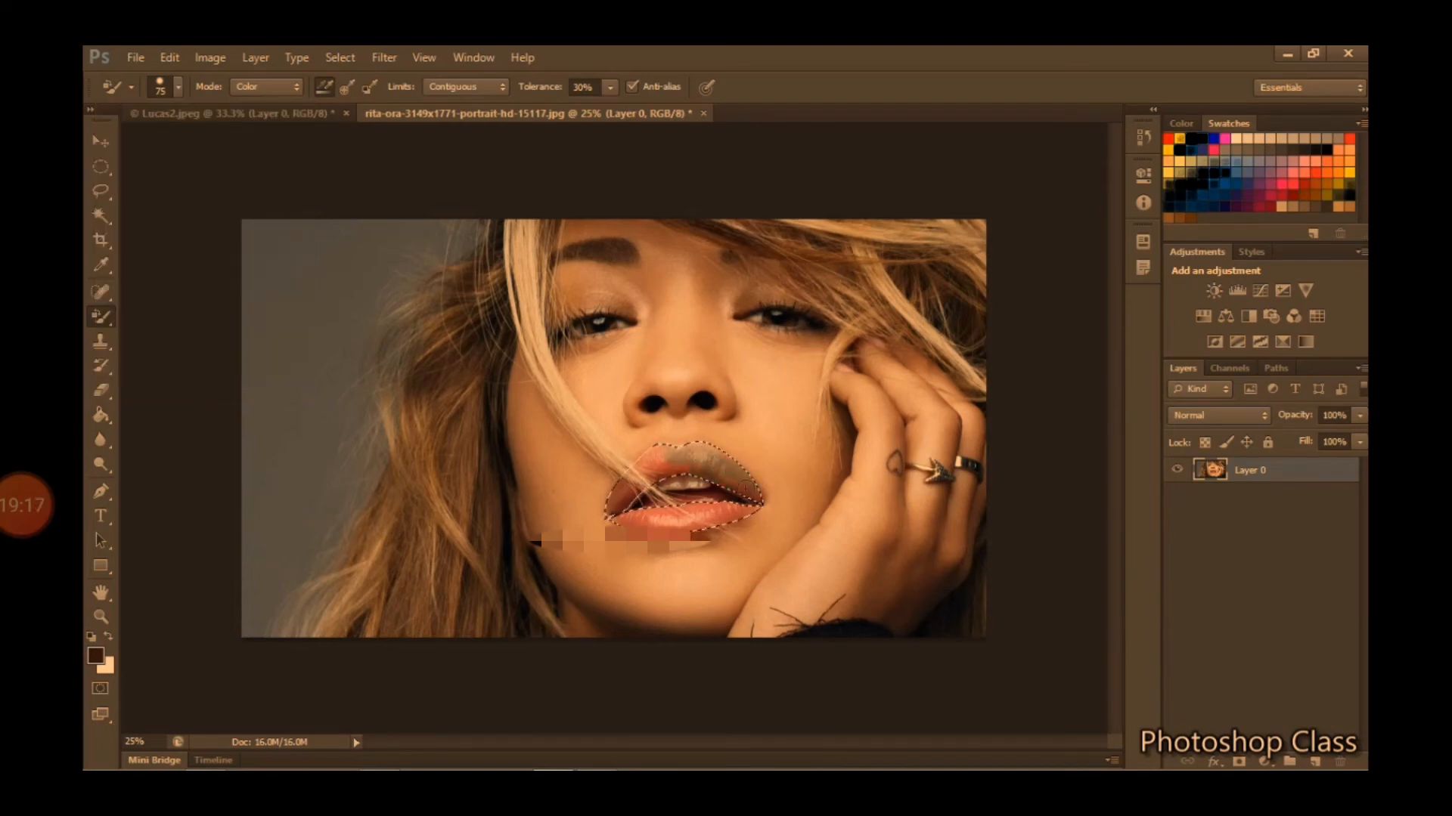
mouse_move(625, 520)
left_mouse_down()
mouse_move(677, 528)
mouse_move(760, 484)
mouse_move(684, 525)
mouse_move(749, 517)
left_mouse_up()
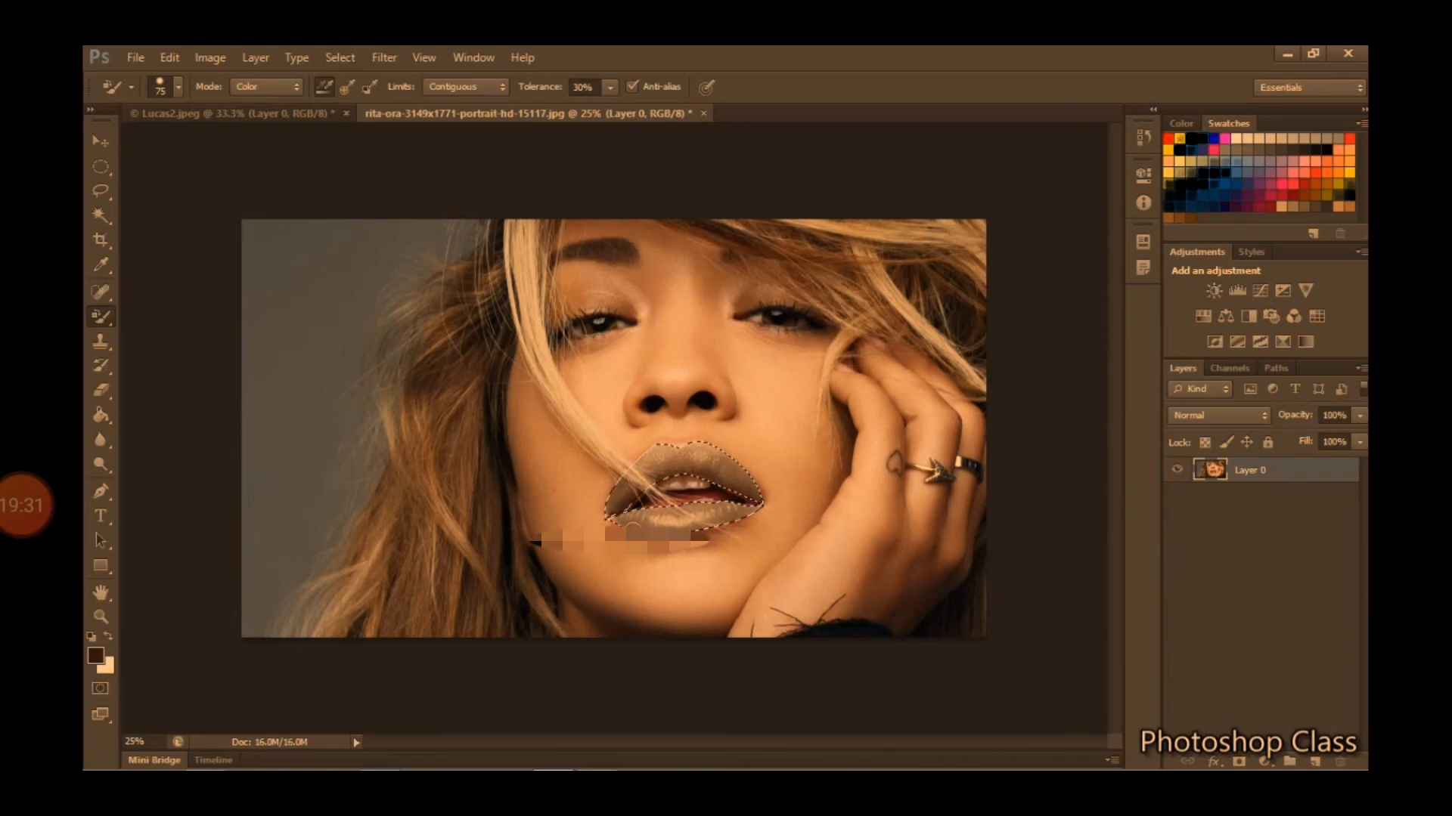
key("ctrl+d")
key("ctrl+alt+z")
key("ctrl+alt+z")
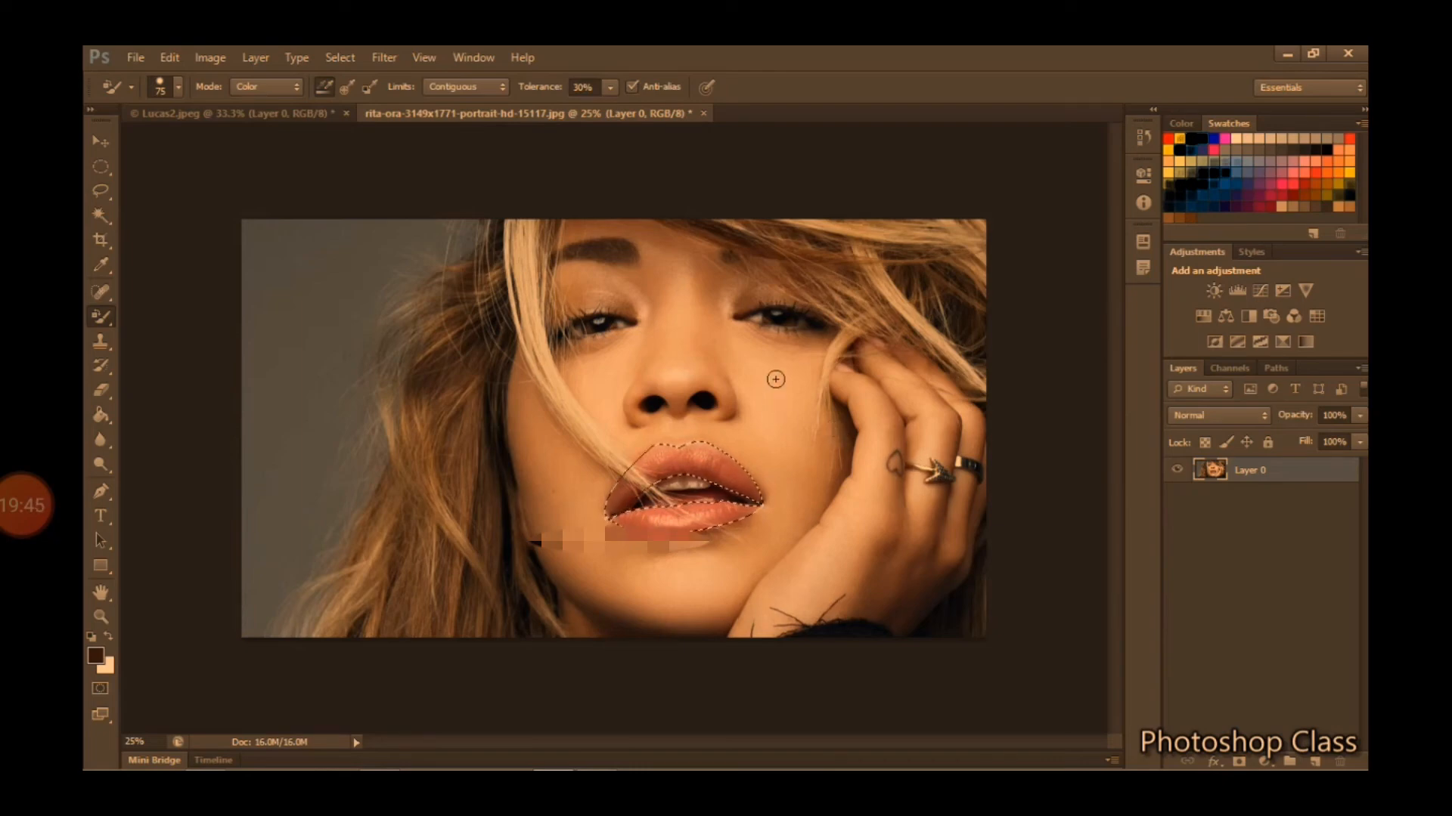
Sample a golden blond from the hair, recolor both selected lips with it, and deselect
left_click(884, 281, "alt")
mouse_move(706, 460)
left_mouse_down()
mouse_move(635, 478)
mouse_move(748, 473)
mouse_move(685, 455)
mouse_move(734, 477)
mouse_move(697, 451)
mouse_move(754, 484)
left_mouse_up()
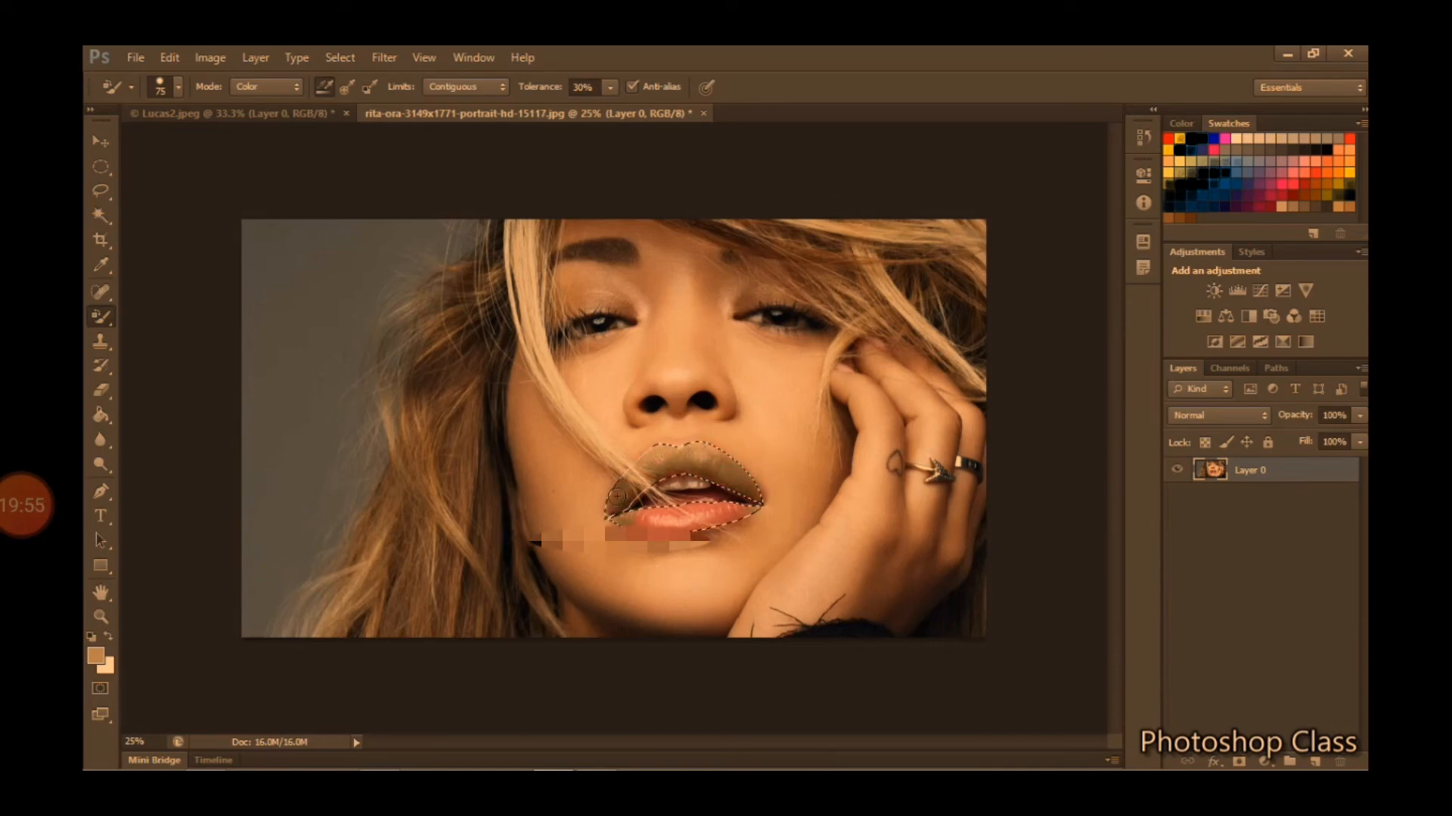
left_click_drag(752, 514, 692, 518)
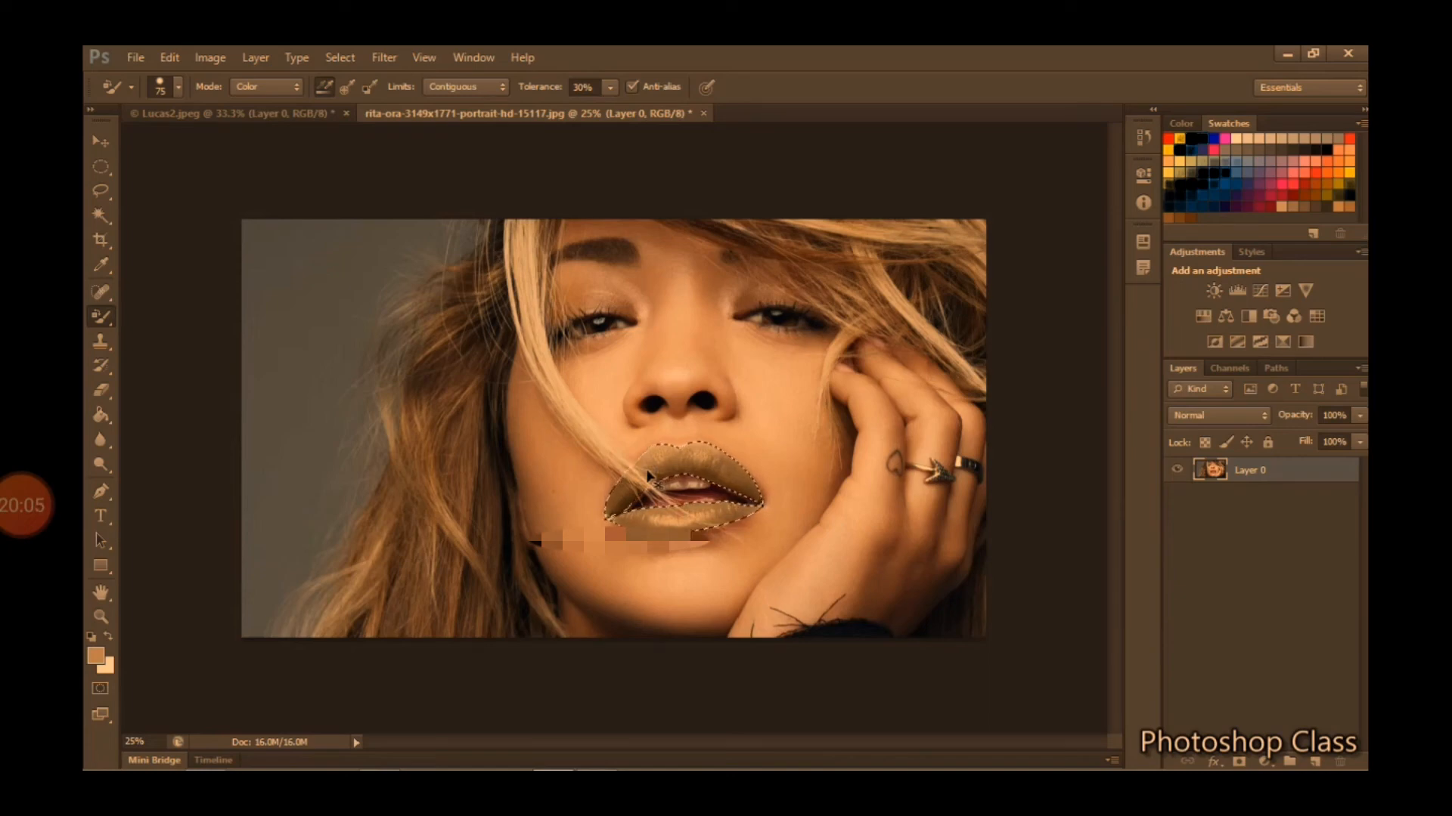
key("ctrl+d")
Recolor the eyebrows and eyelids in golden tones with the Color Replacement Tool, sampling further colors from the hair
left_click_drag(626, 260, 560, 258)
left_click(448, 528, "alt")
left_click(530, 296, "alt")
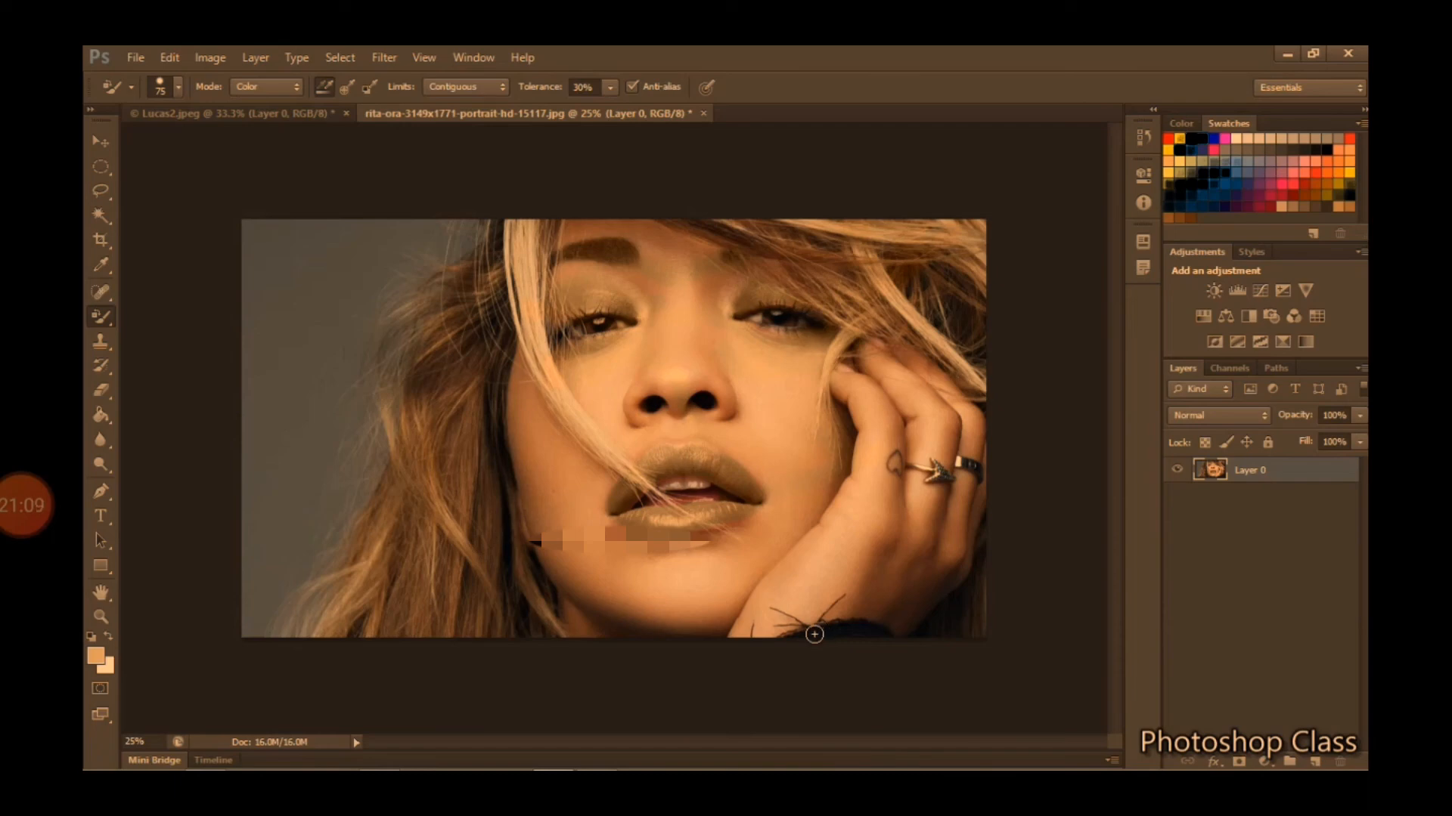
Switch to the Lucas2.jpeg portrait and select the Mixer Brush Tool for work on the man's face
left_click(109, 321)
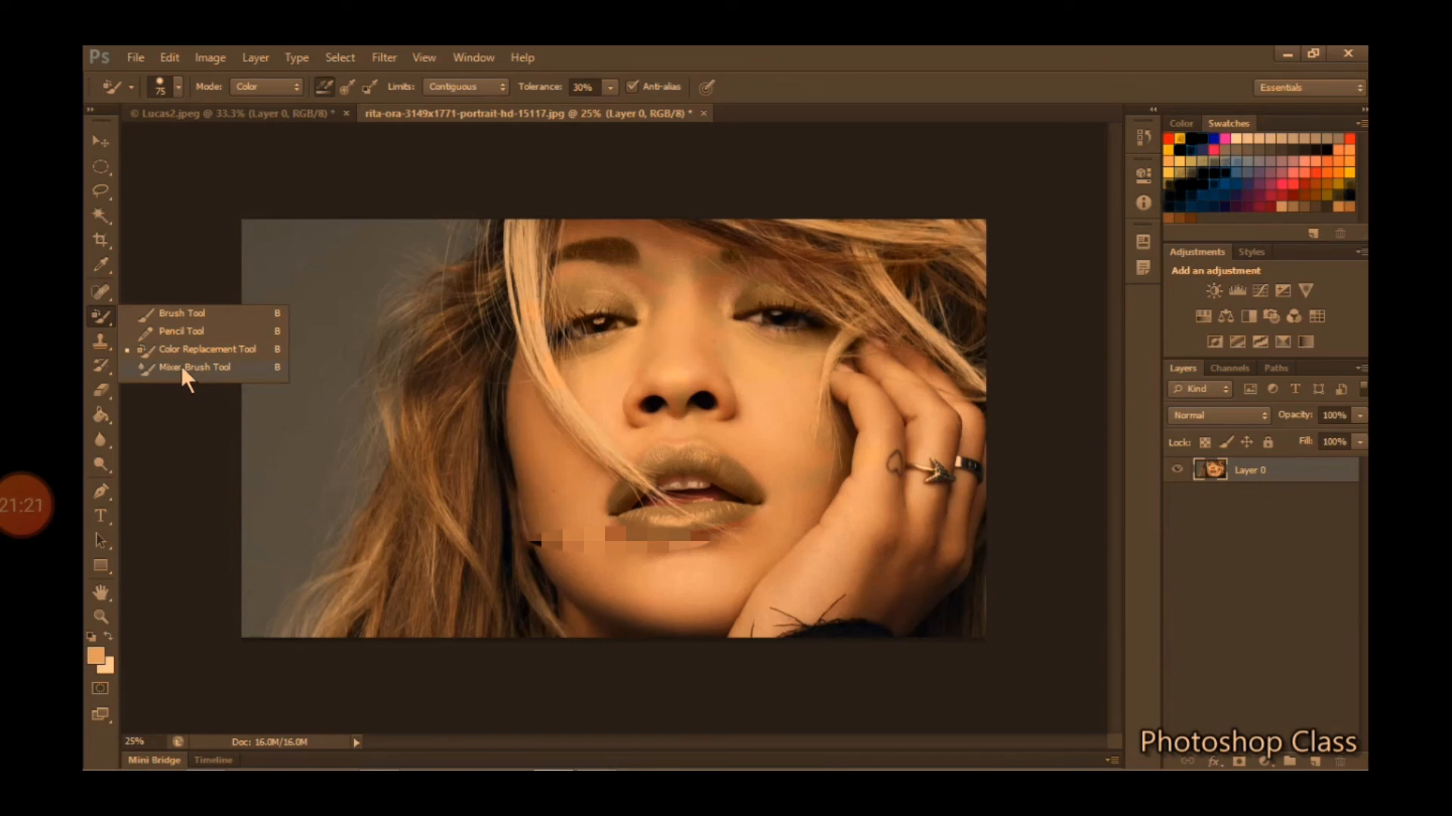
left_click(180, 366)
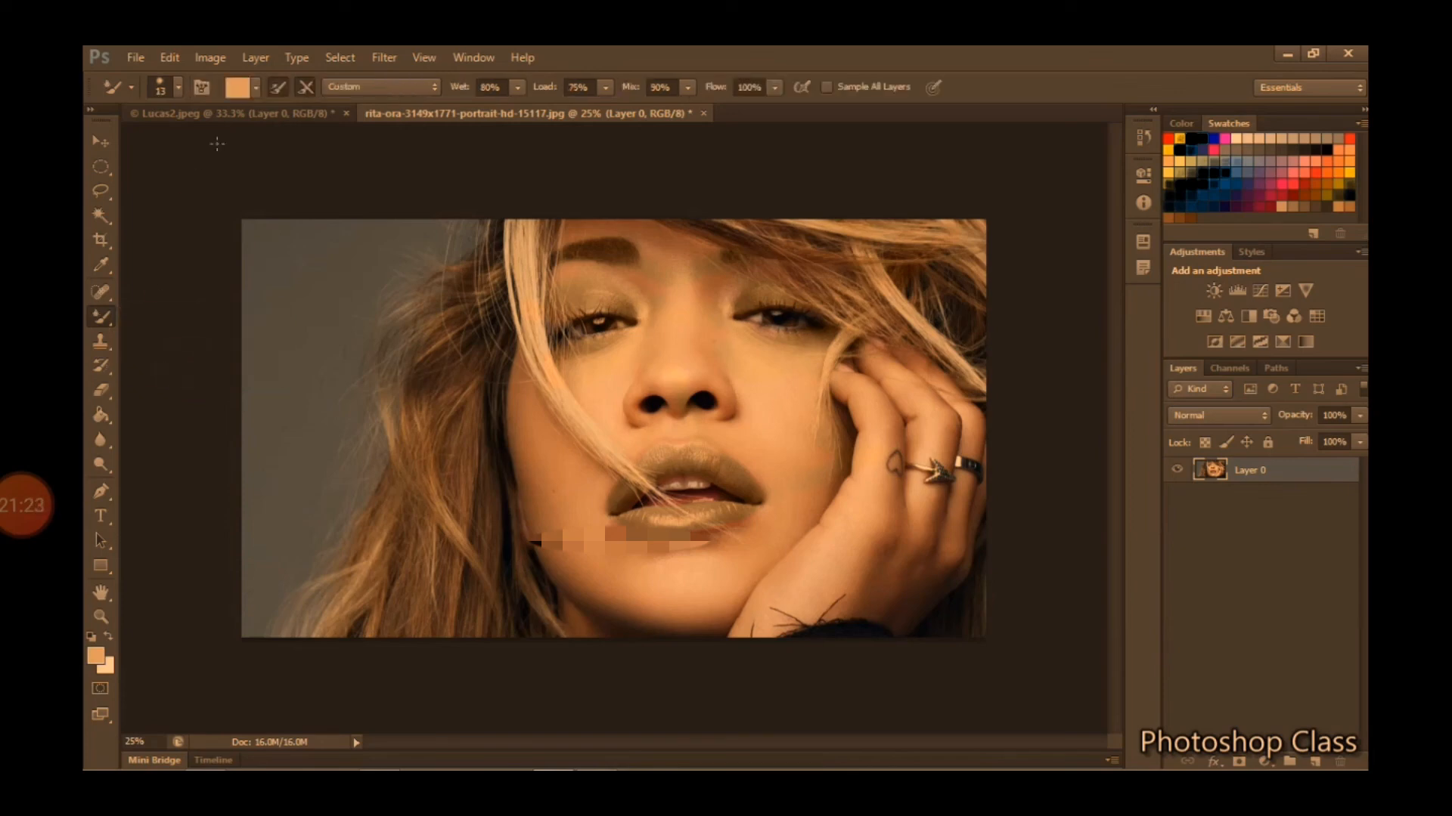
left_click(252, 112)
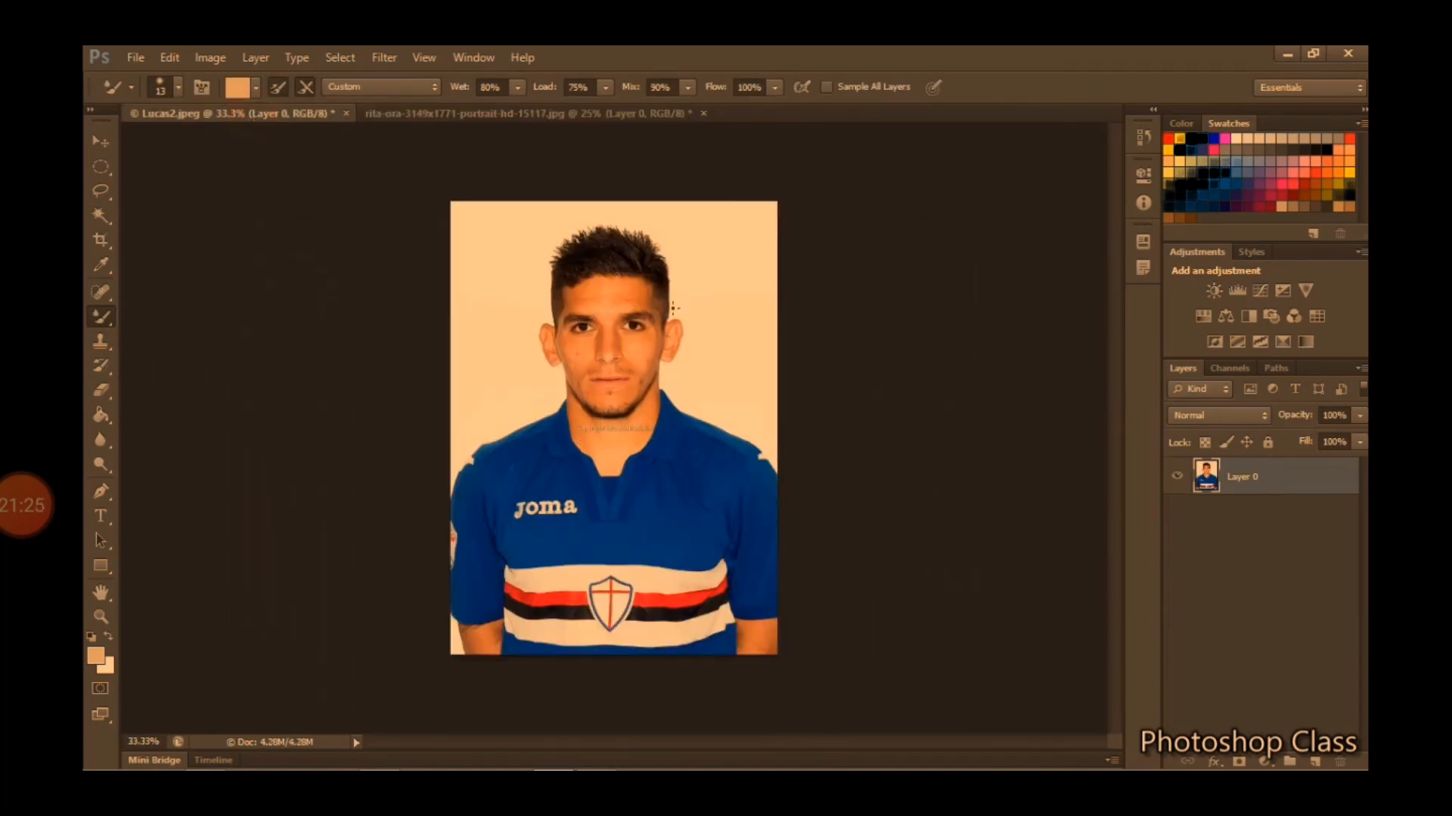
left_click(99, 617)
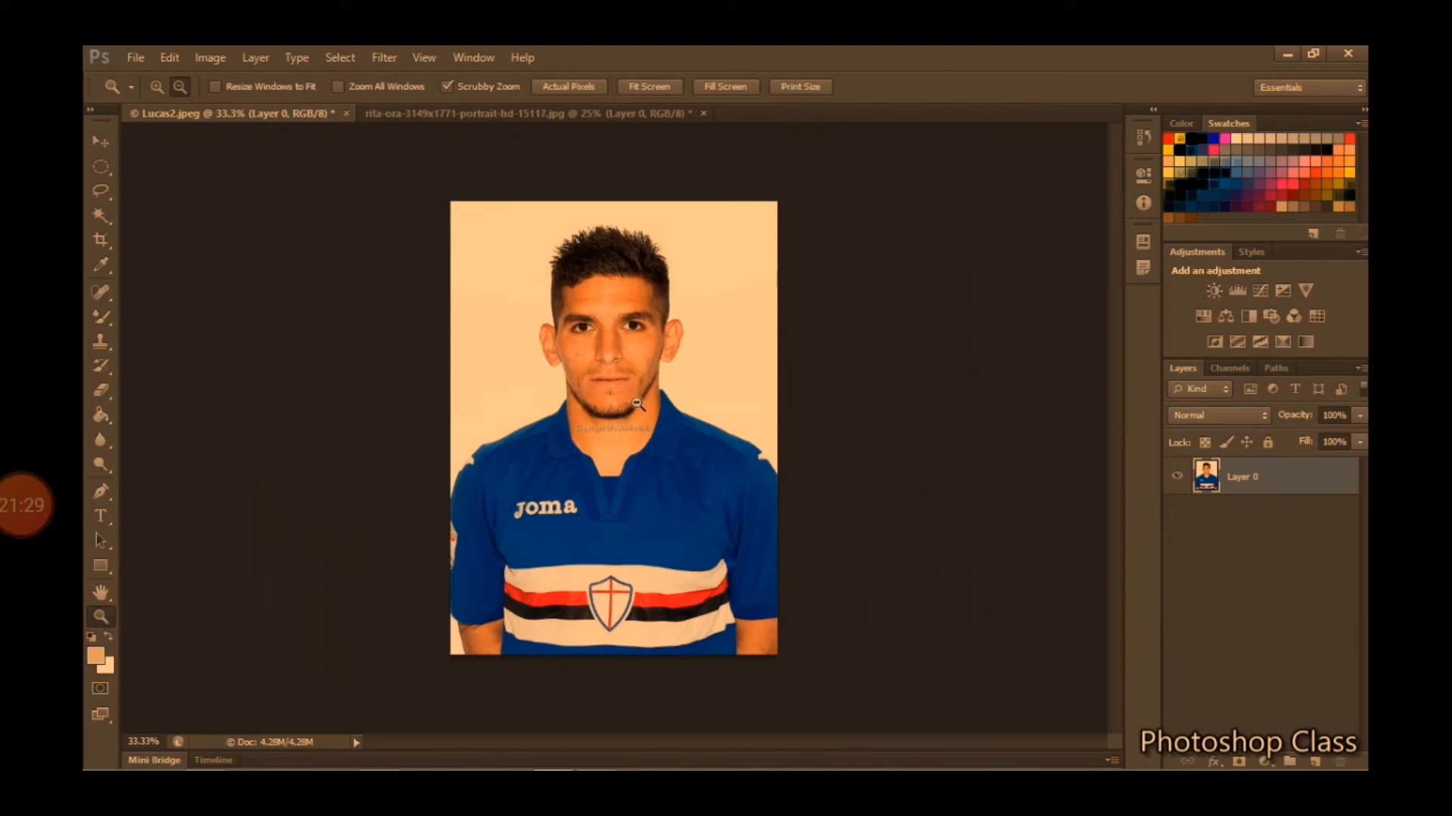
left_click(157, 86)
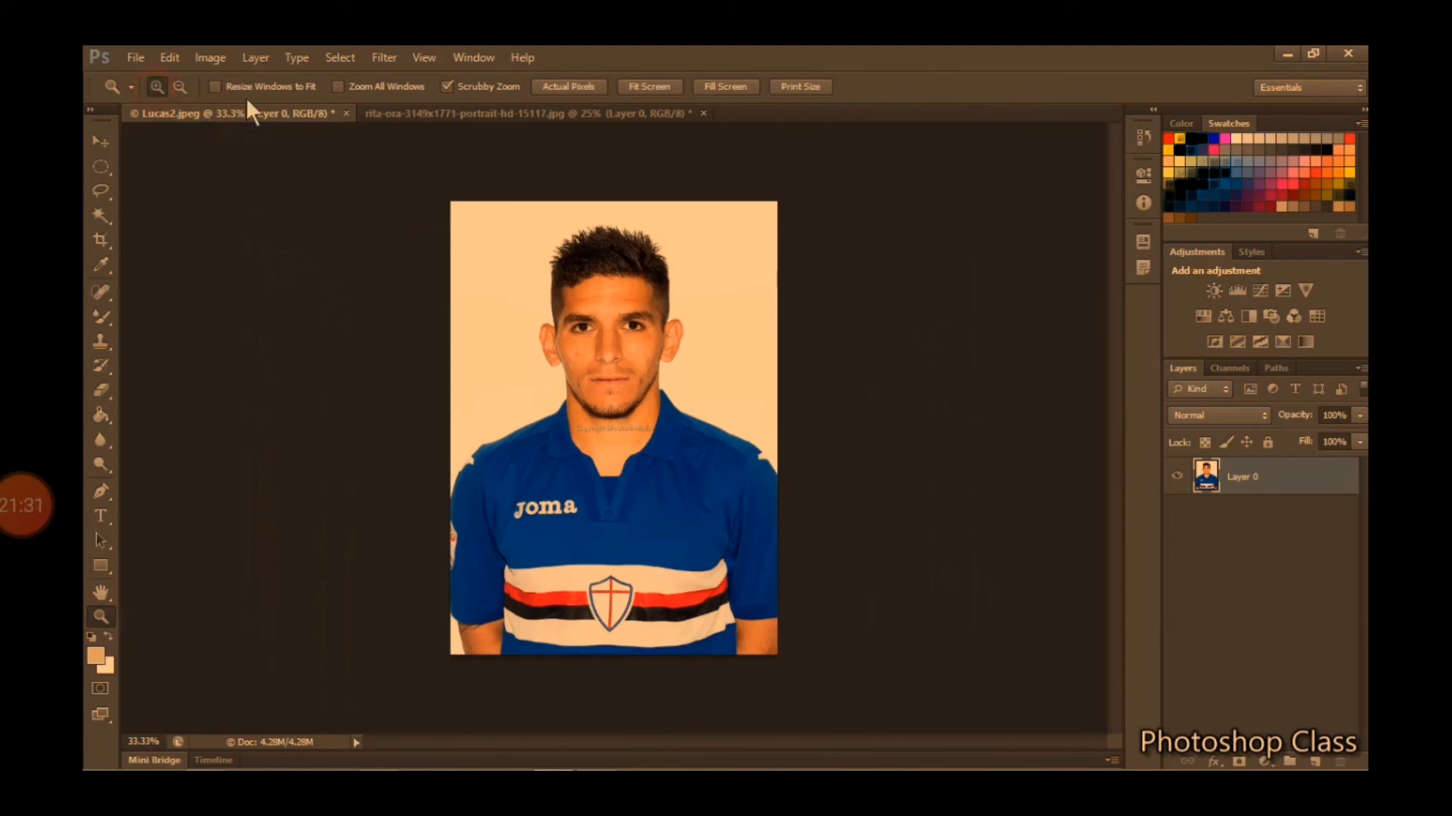
left_click(601, 433)
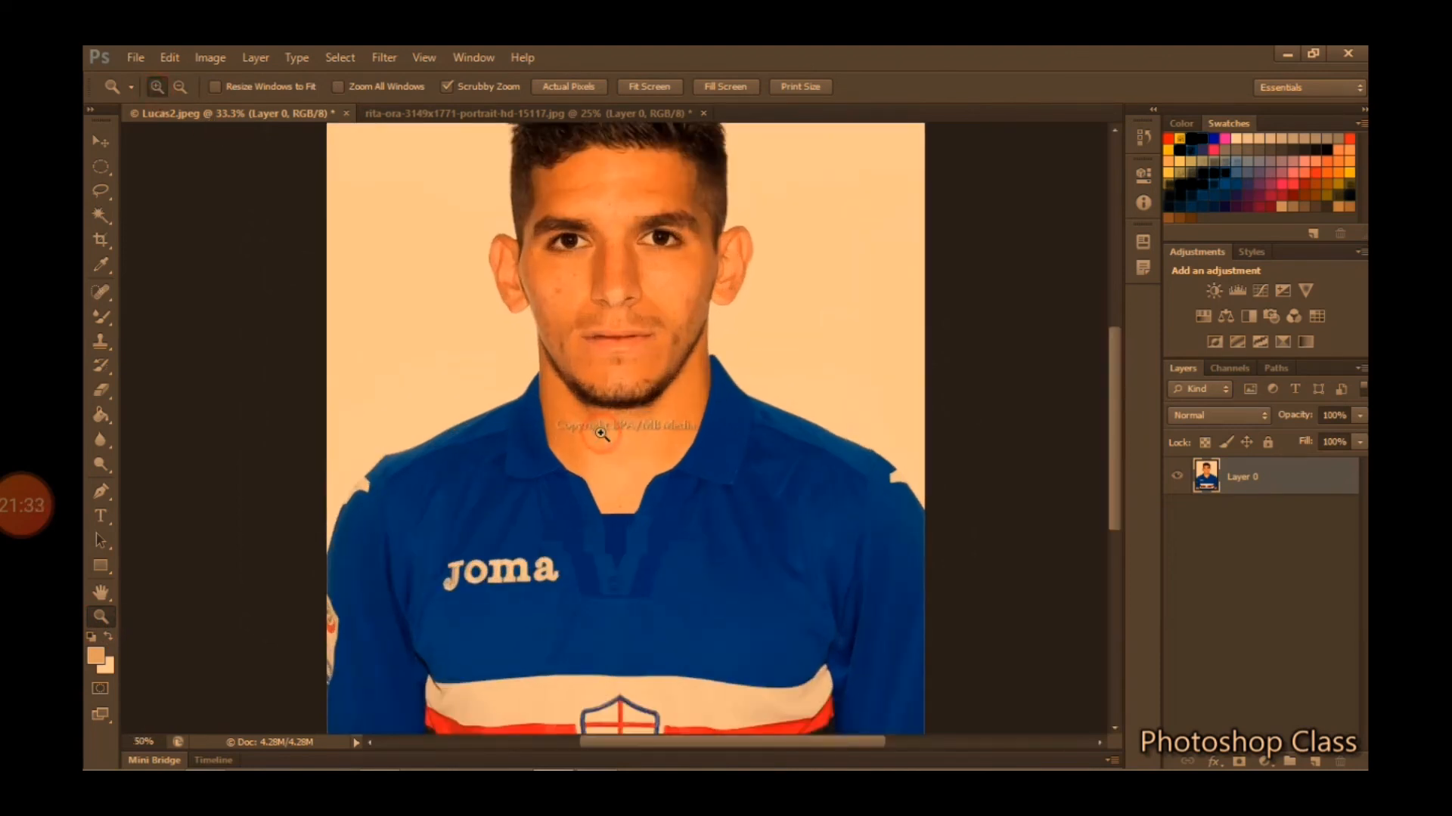
left_click(601, 432)
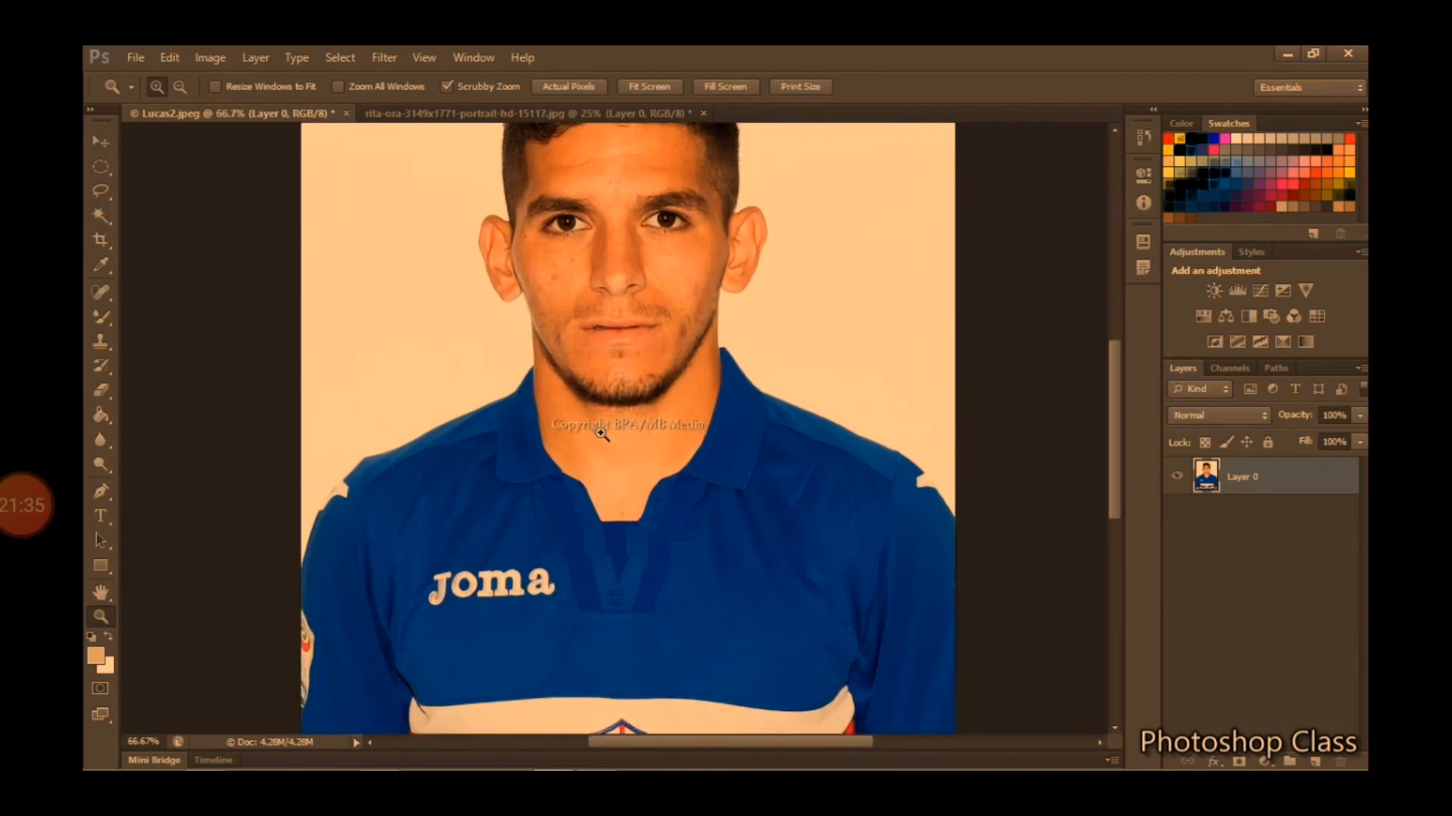
left_click_drag(1114, 457, 1112, 419)
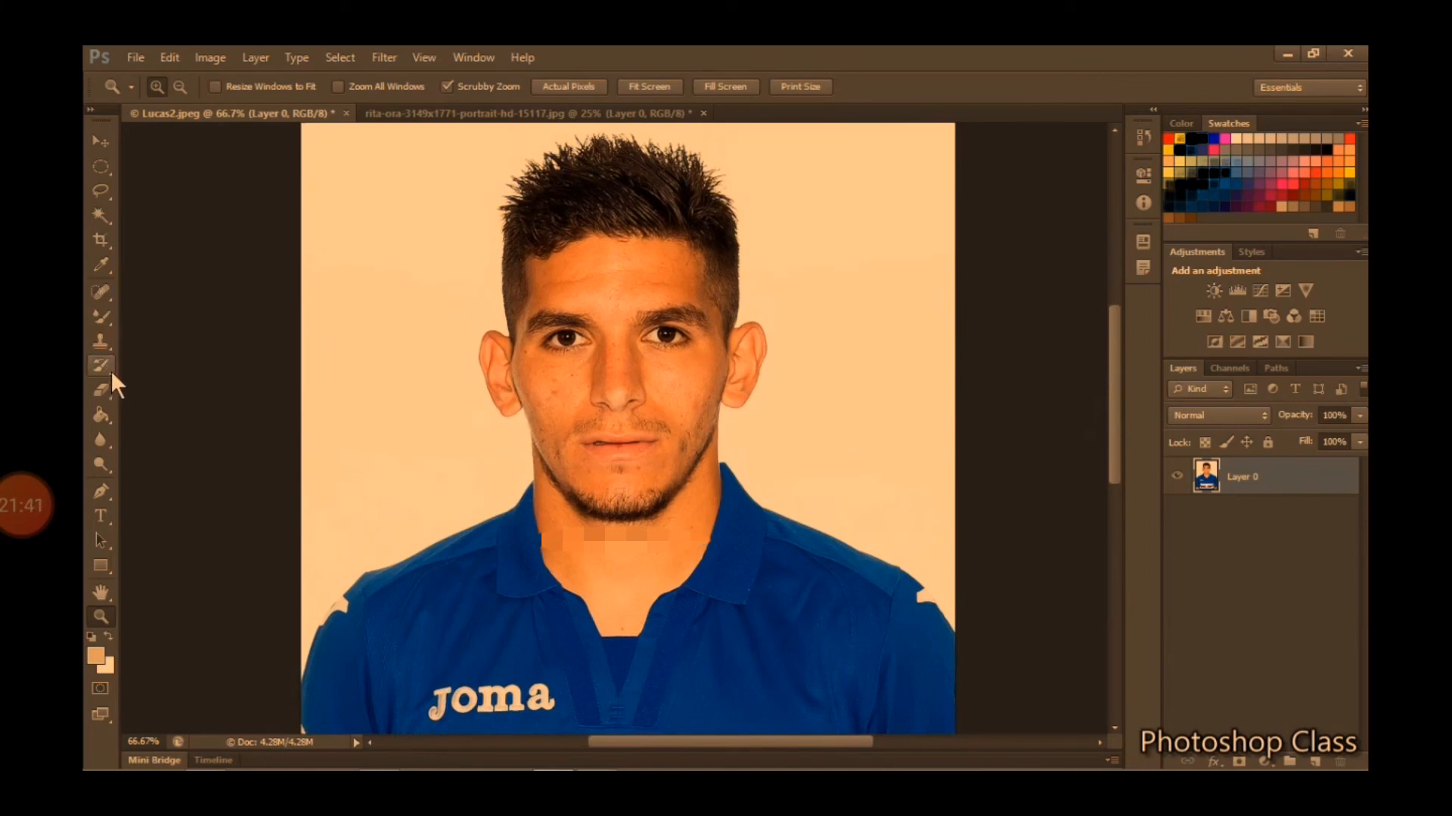
mouse_move(112, 324)
left_mouse_down()
mouse_move(183, 344)
mouse_move(198, 367)
left_mouse_up()
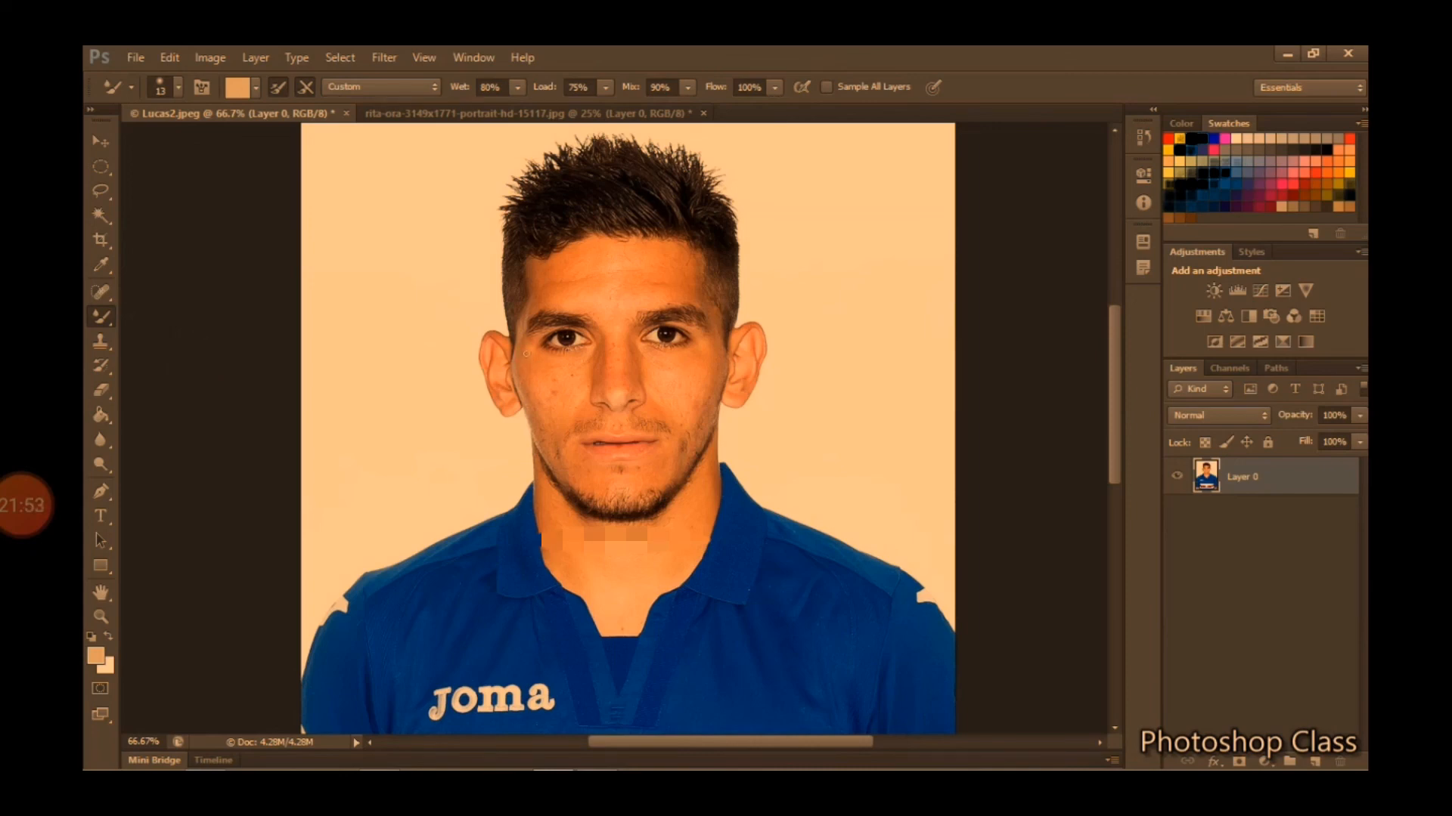
Smear the edge of the man's ear outward onto the background with the Mixer Brush, and enlarge the brush to 52 px
left_click_drag(488, 388, 454, 390)
left_click(177, 88)
left_click_drag(122, 147, 157, 146)
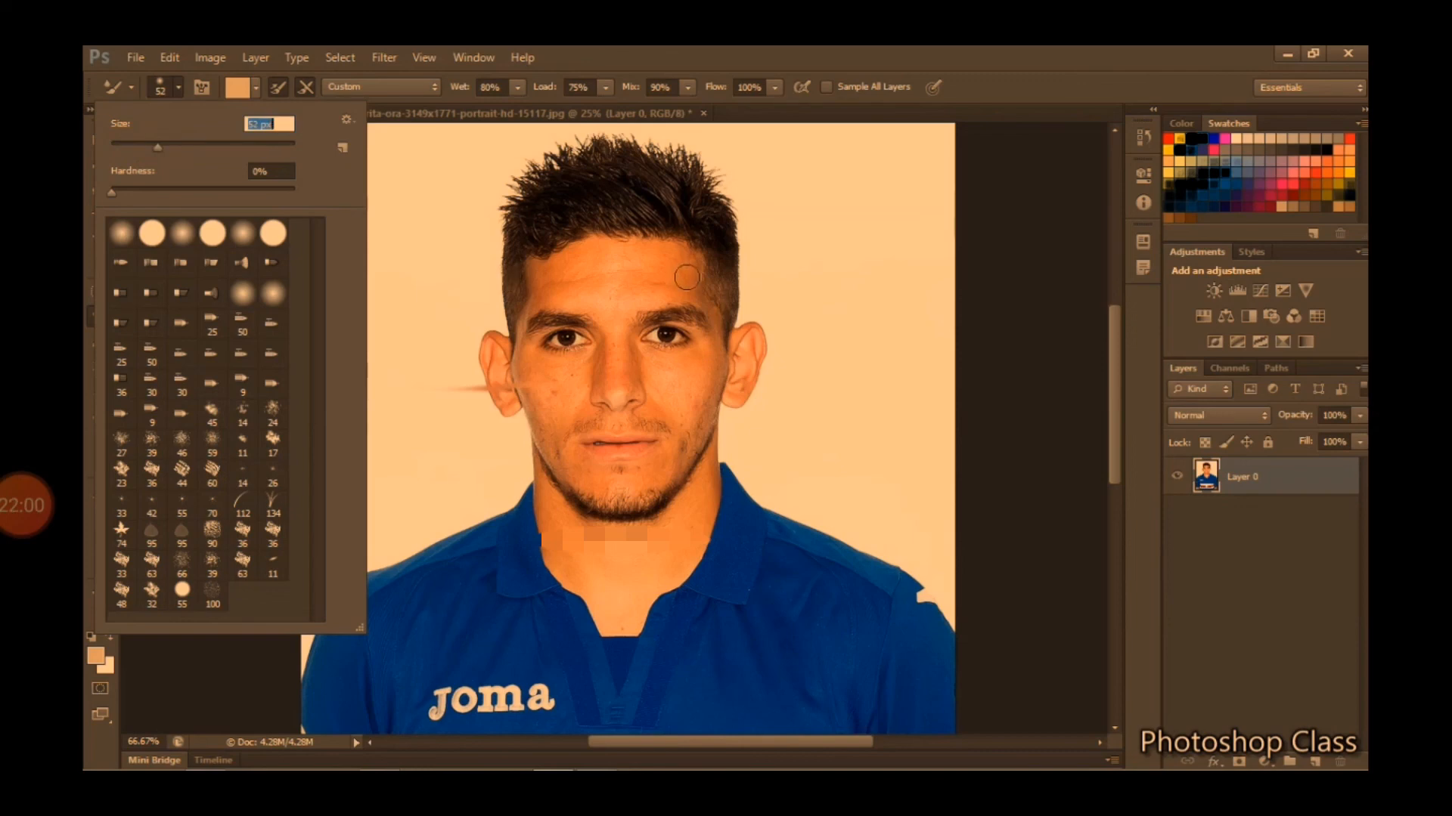
Try blending the skin tones across the man's forehead with the Mixer Brush, and undo the smear
left_click_drag(665, 282, 560, 300)
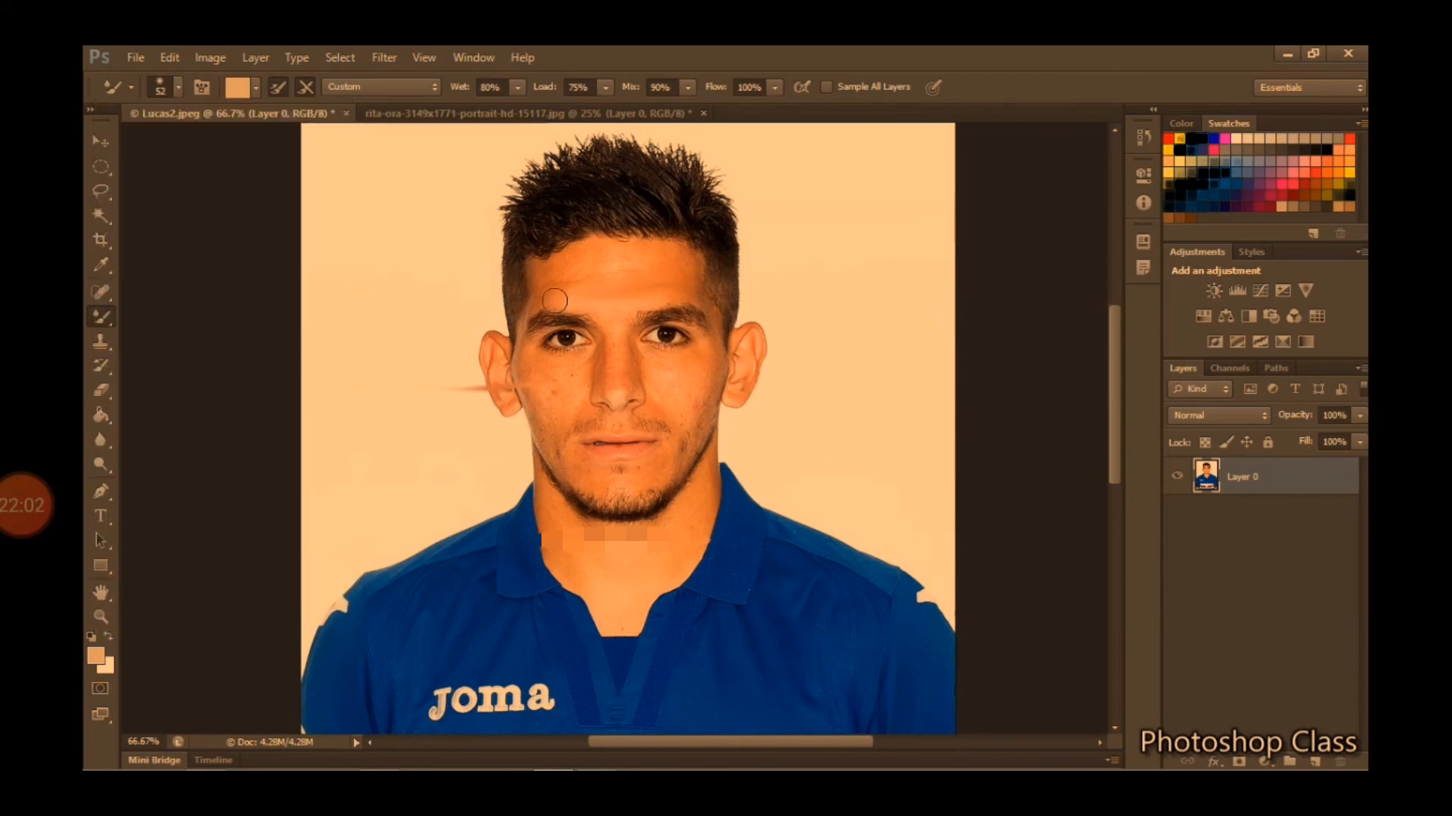
mouse_move(643, 252)
left_mouse_down()
mouse_move(536, 279)
mouse_move(544, 294)
mouse_move(657, 256)
mouse_move(669, 278)
mouse_move(636, 294)
mouse_move(686, 267)
mouse_move(686, 296)
left_mouse_up()
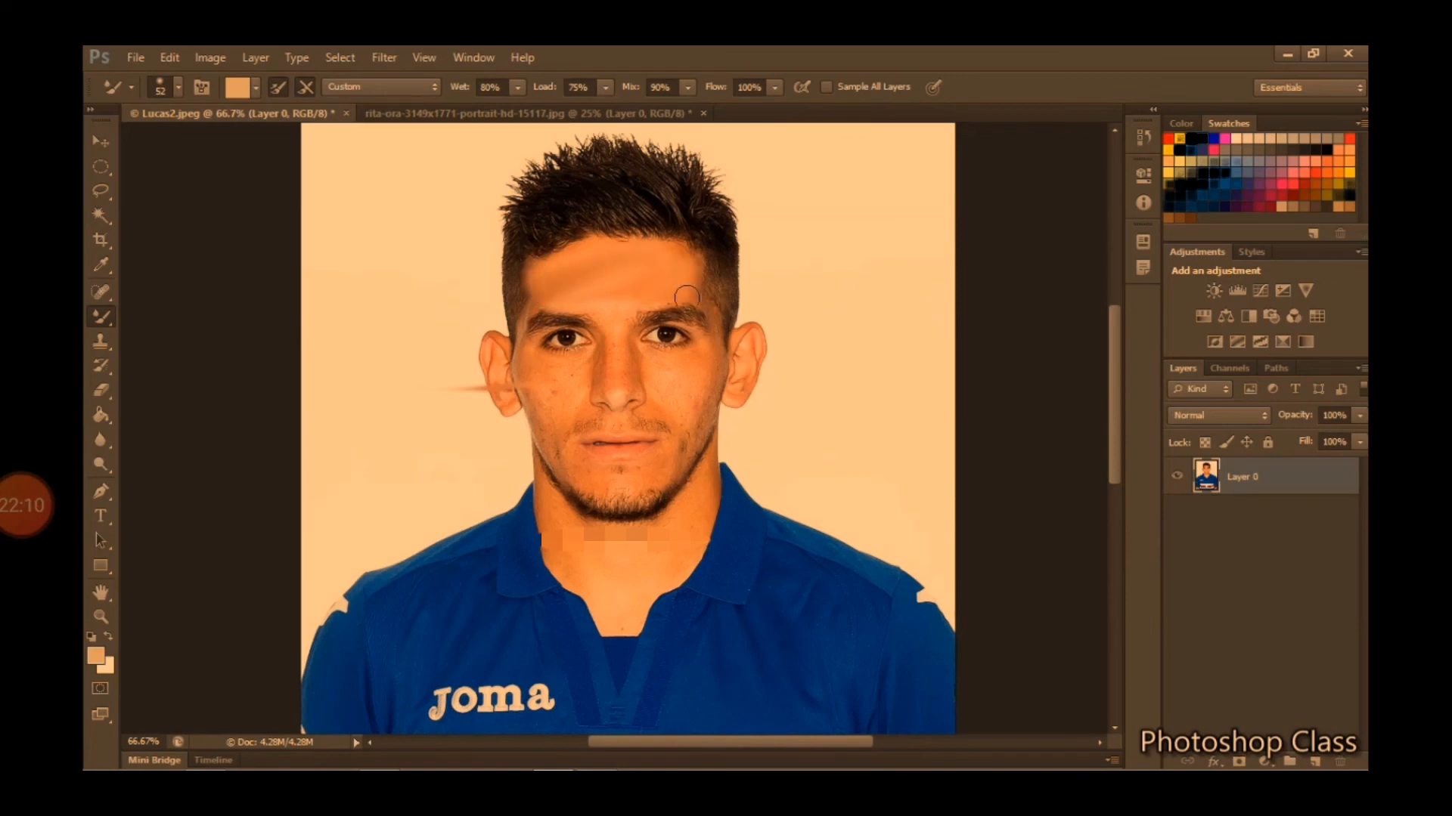
scroll(687, 296, "up", 2)
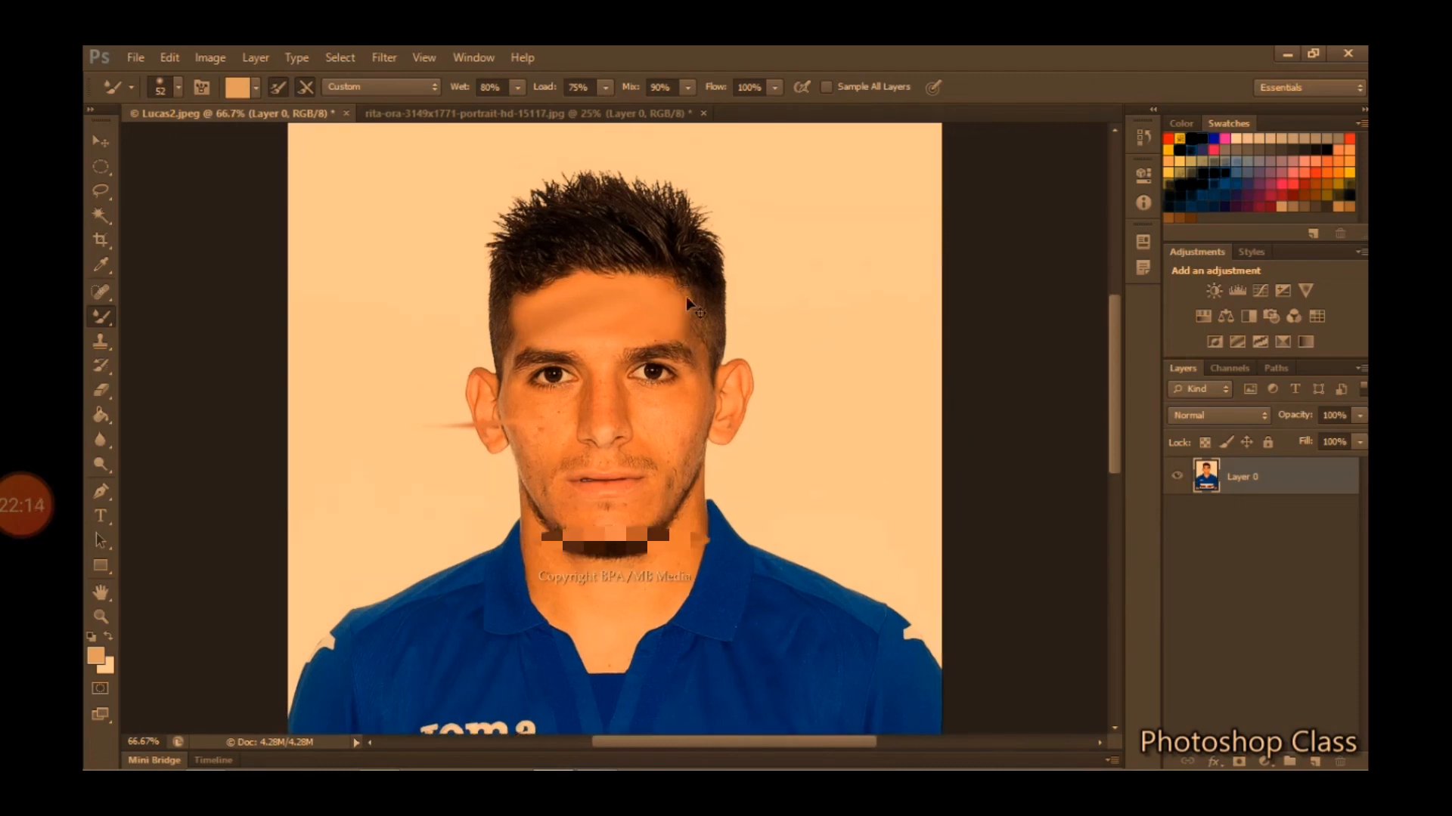
key("ctrl+z")
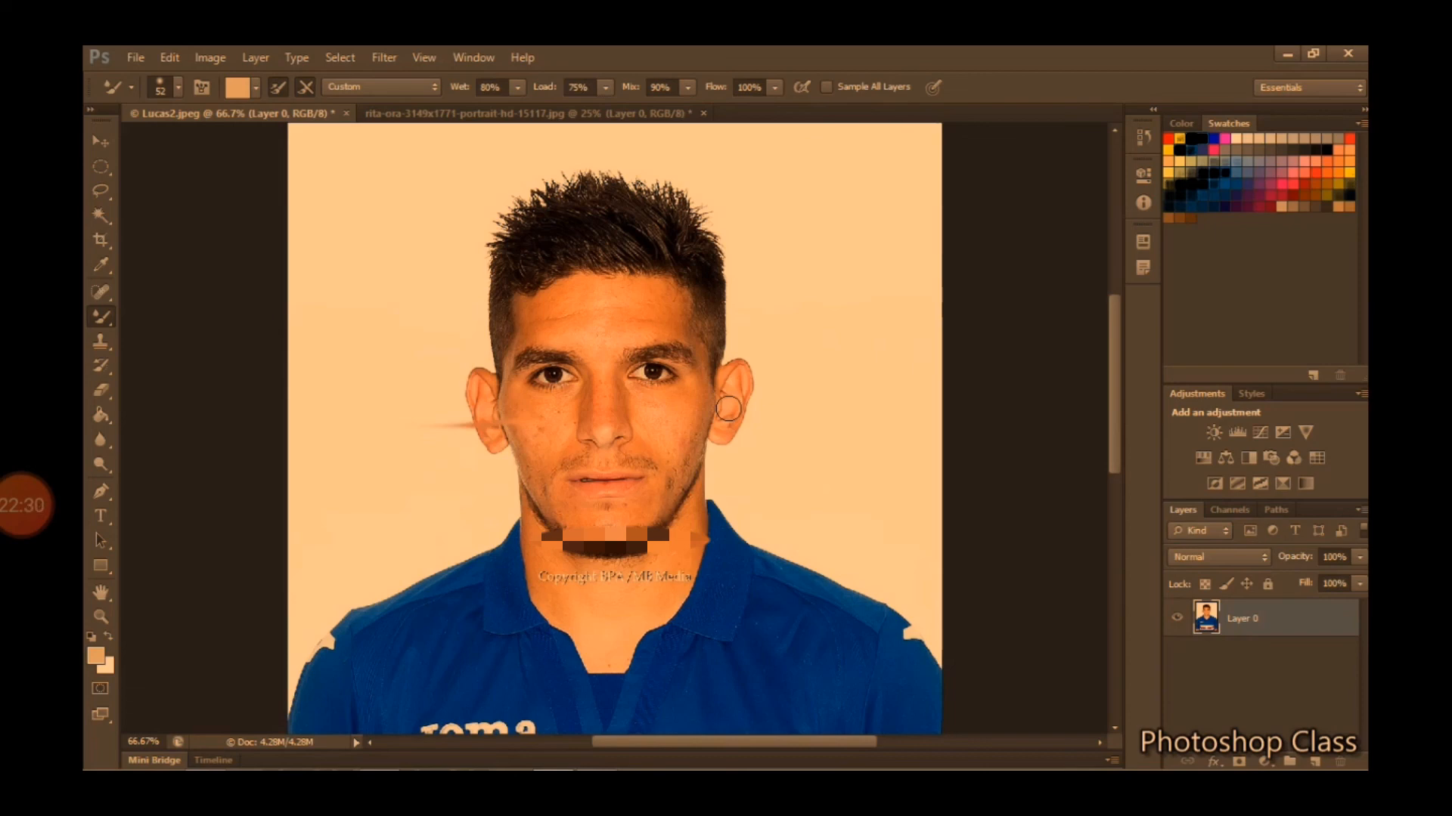
Look over the portrait from the head down to the shirt's lower edge and across both sides of the canvas
scroll(728, 408, "down", 10)
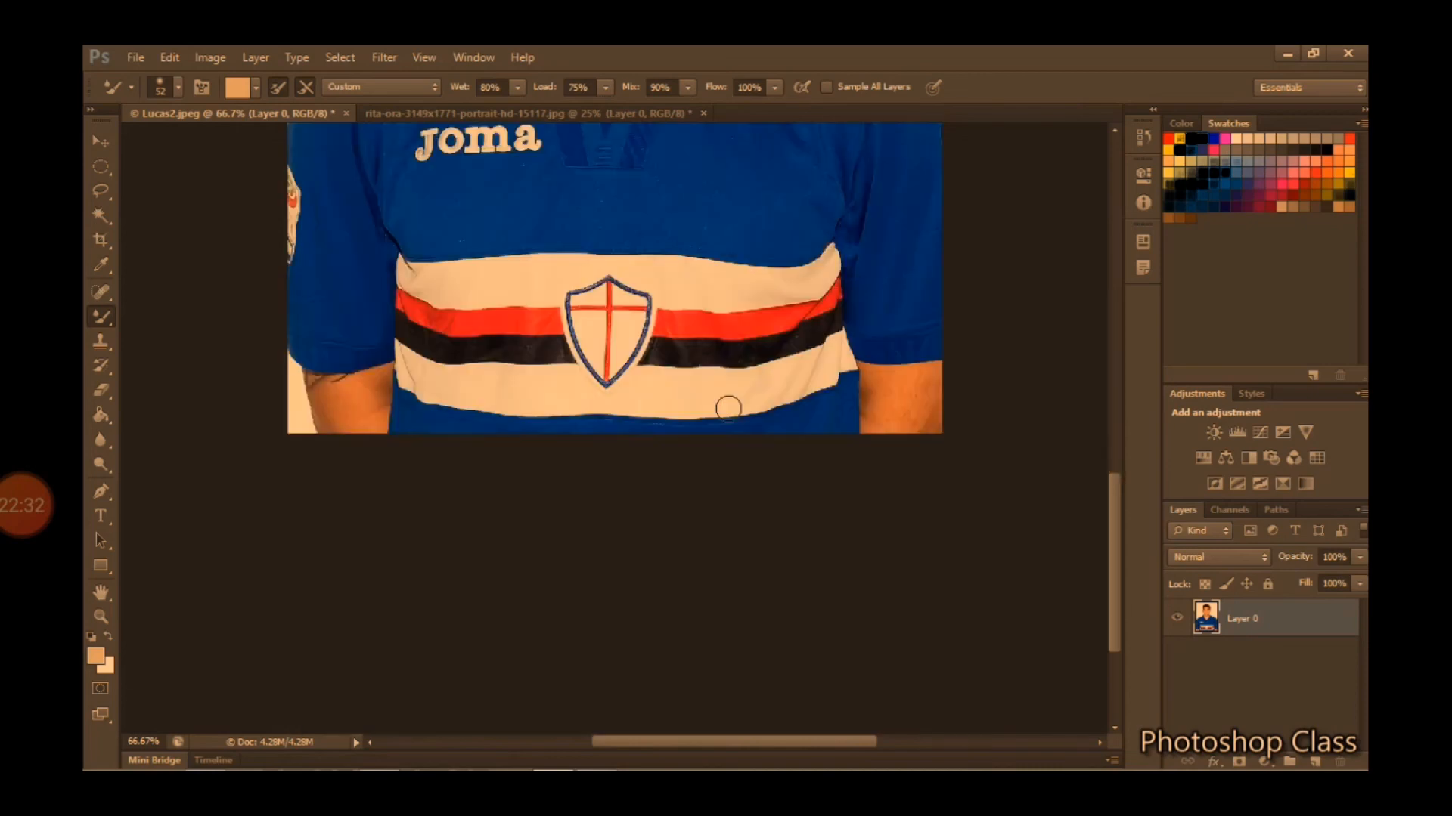
scroll(728, 408, "down", 5)
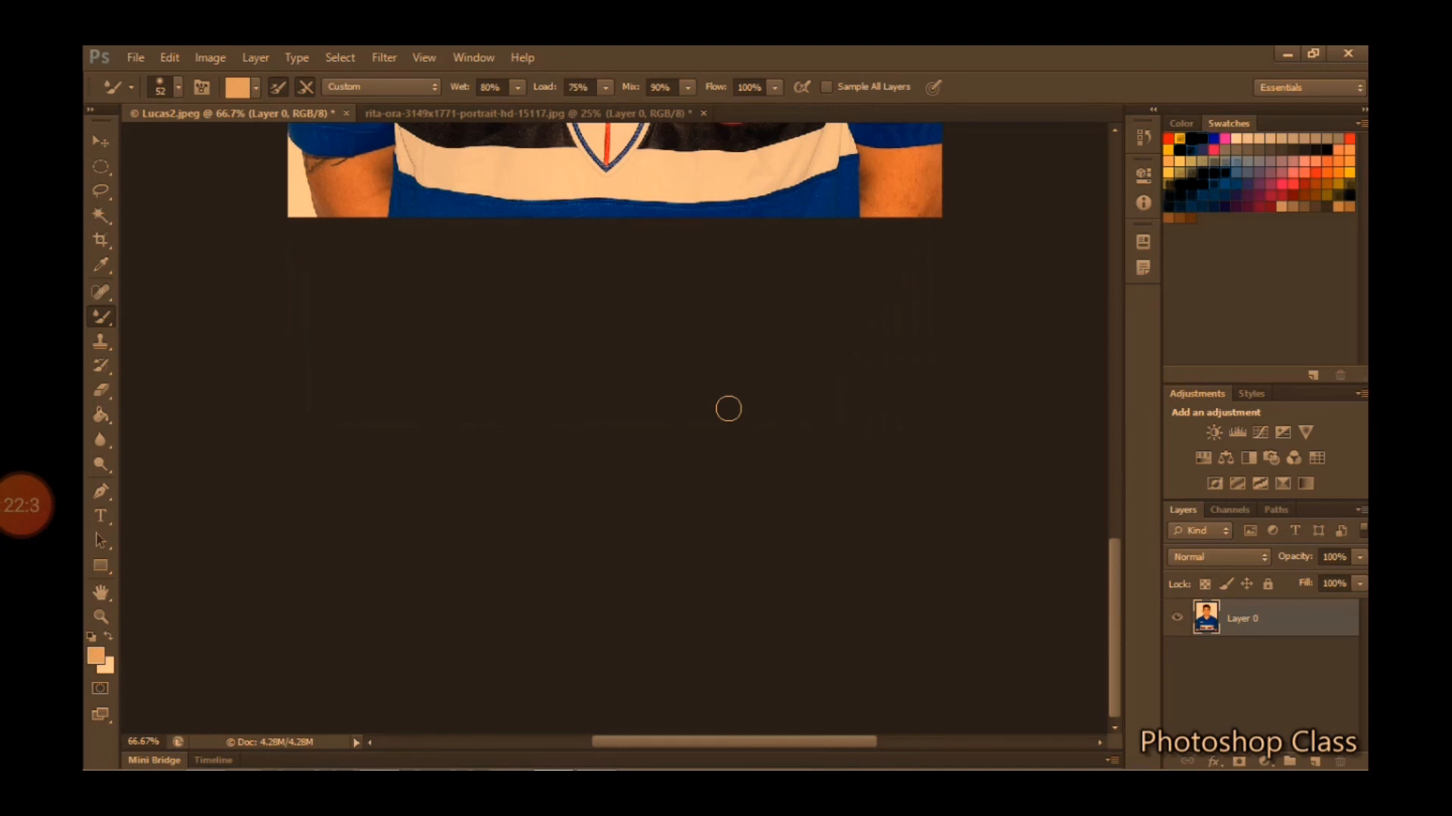
scroll(728, 408, "up", 10)
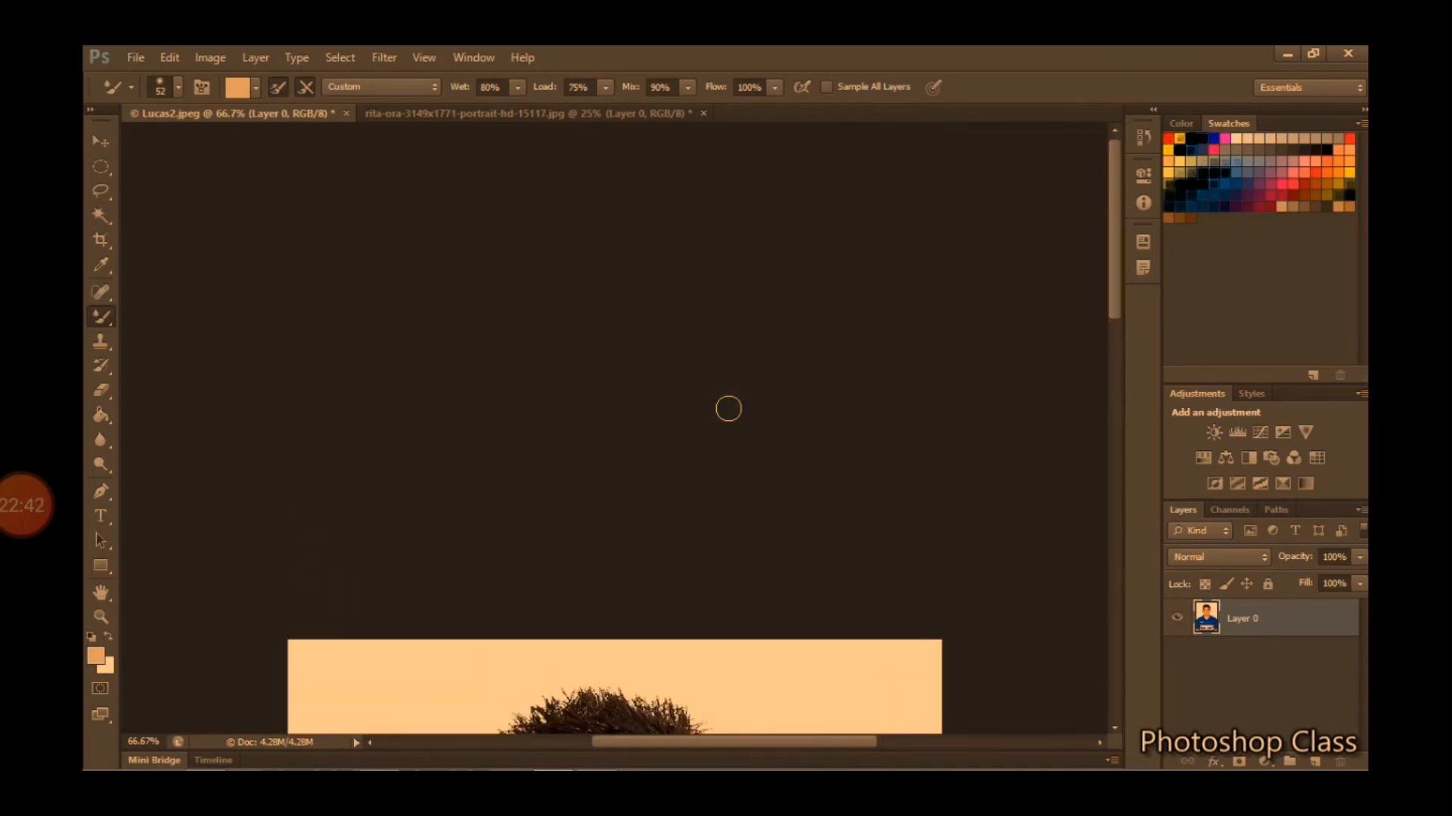
scroll(728, 409, "down", 10)
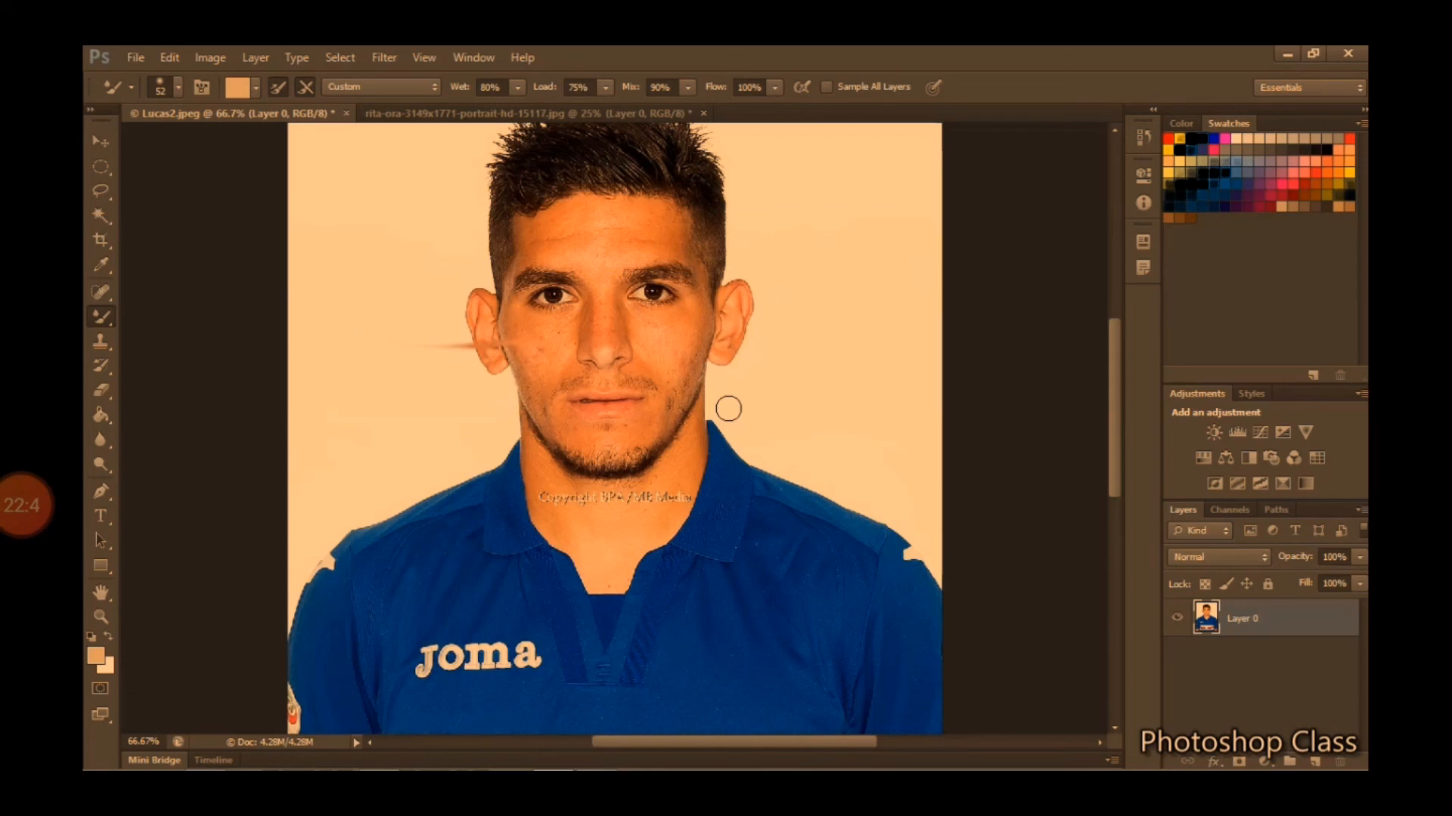
scroll(728, 409, "down", 8)
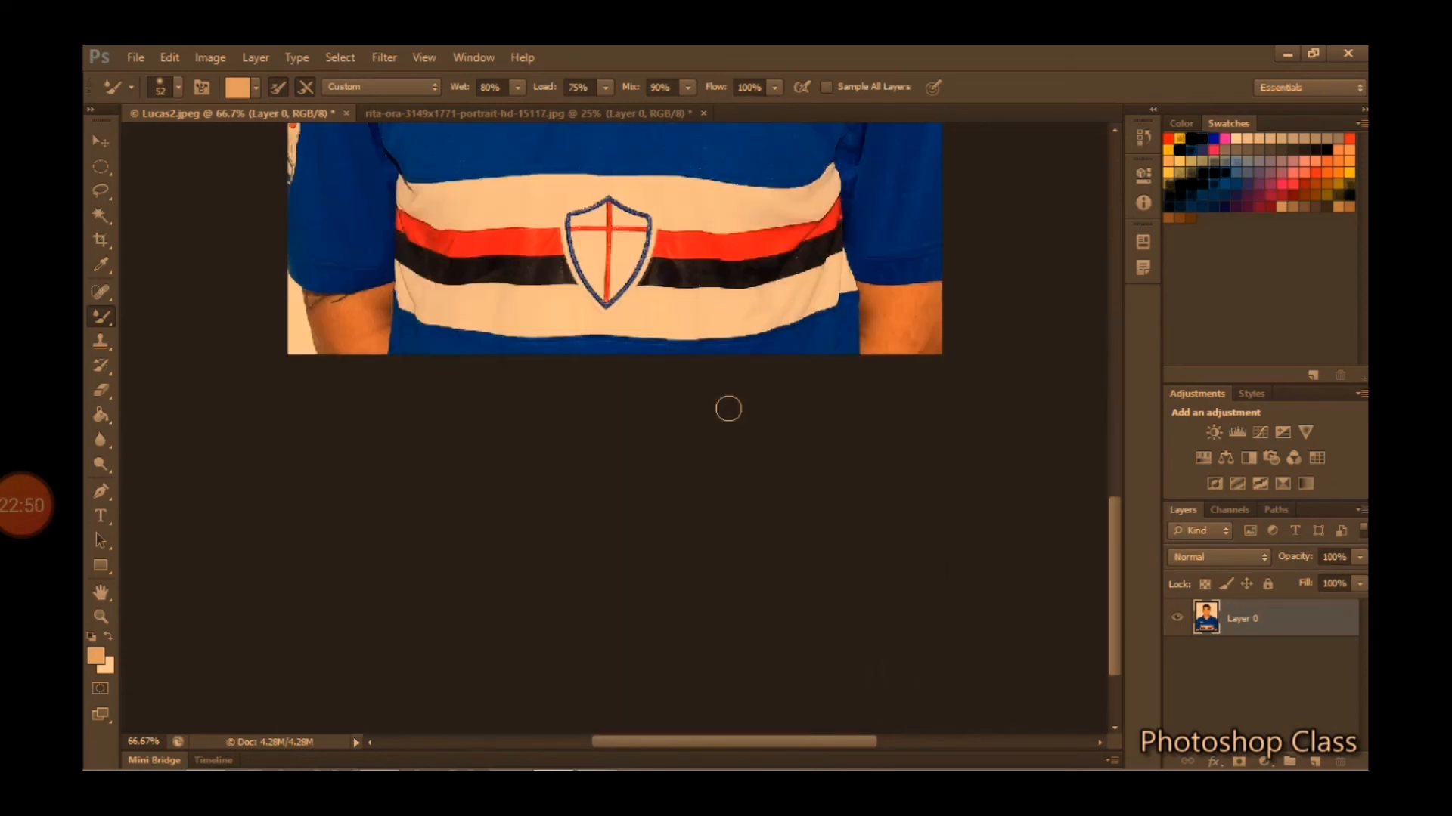
scroll(728, 409, "down", 4)
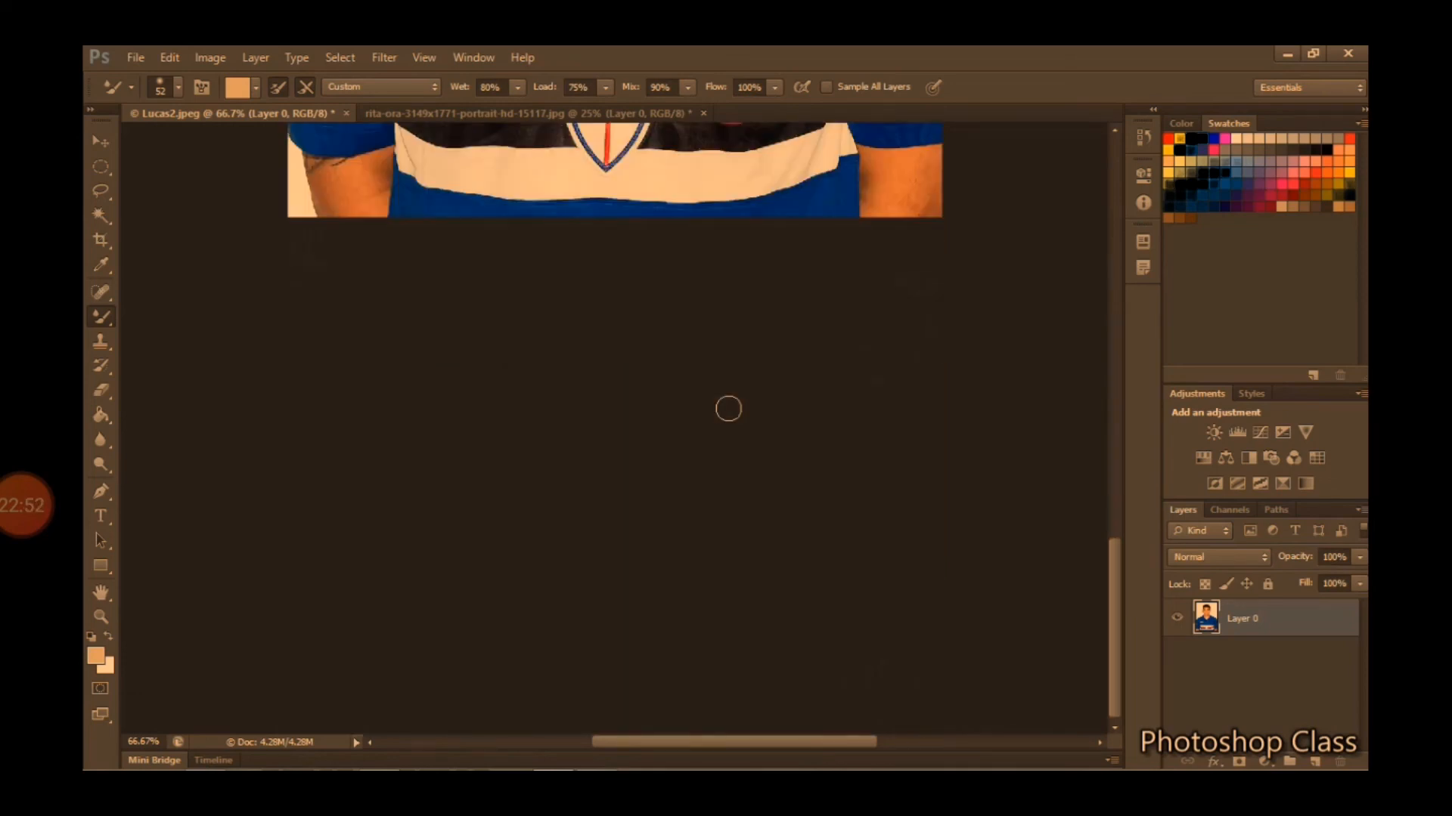
scroll(728, 409, "up", 10)
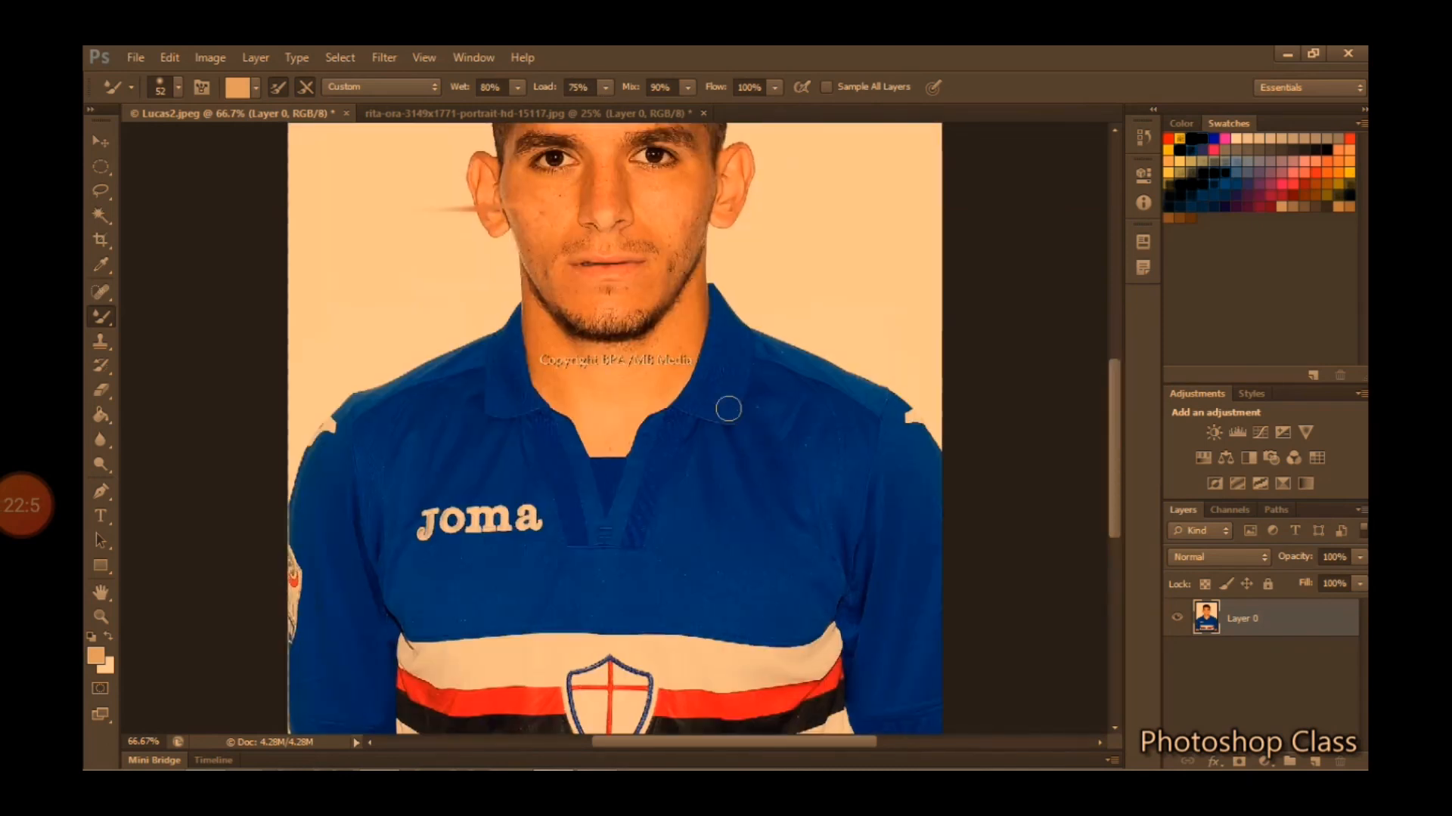
scroll(728, 409, "right", 10)
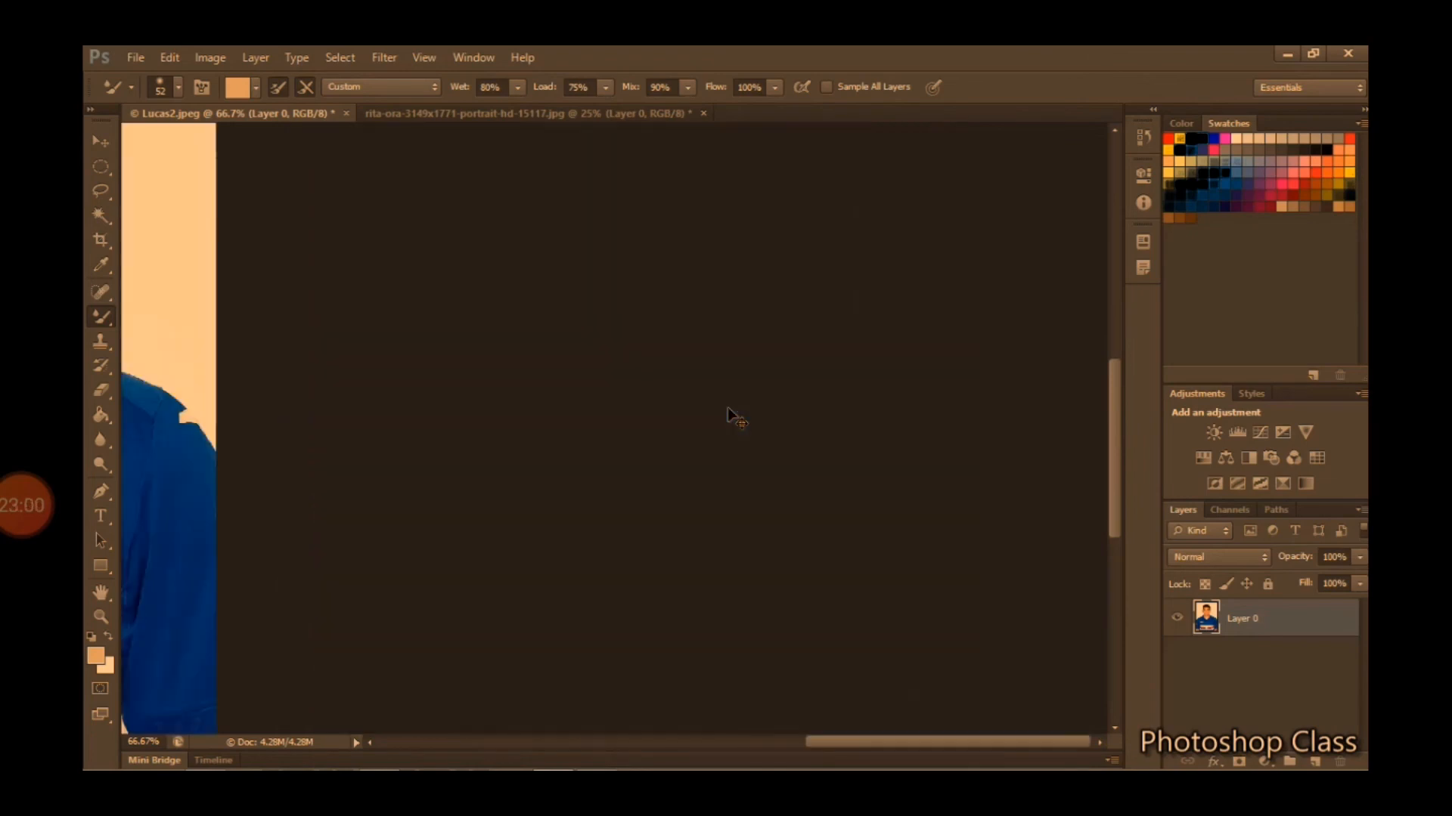
scroll(727, 408, "left", 10)
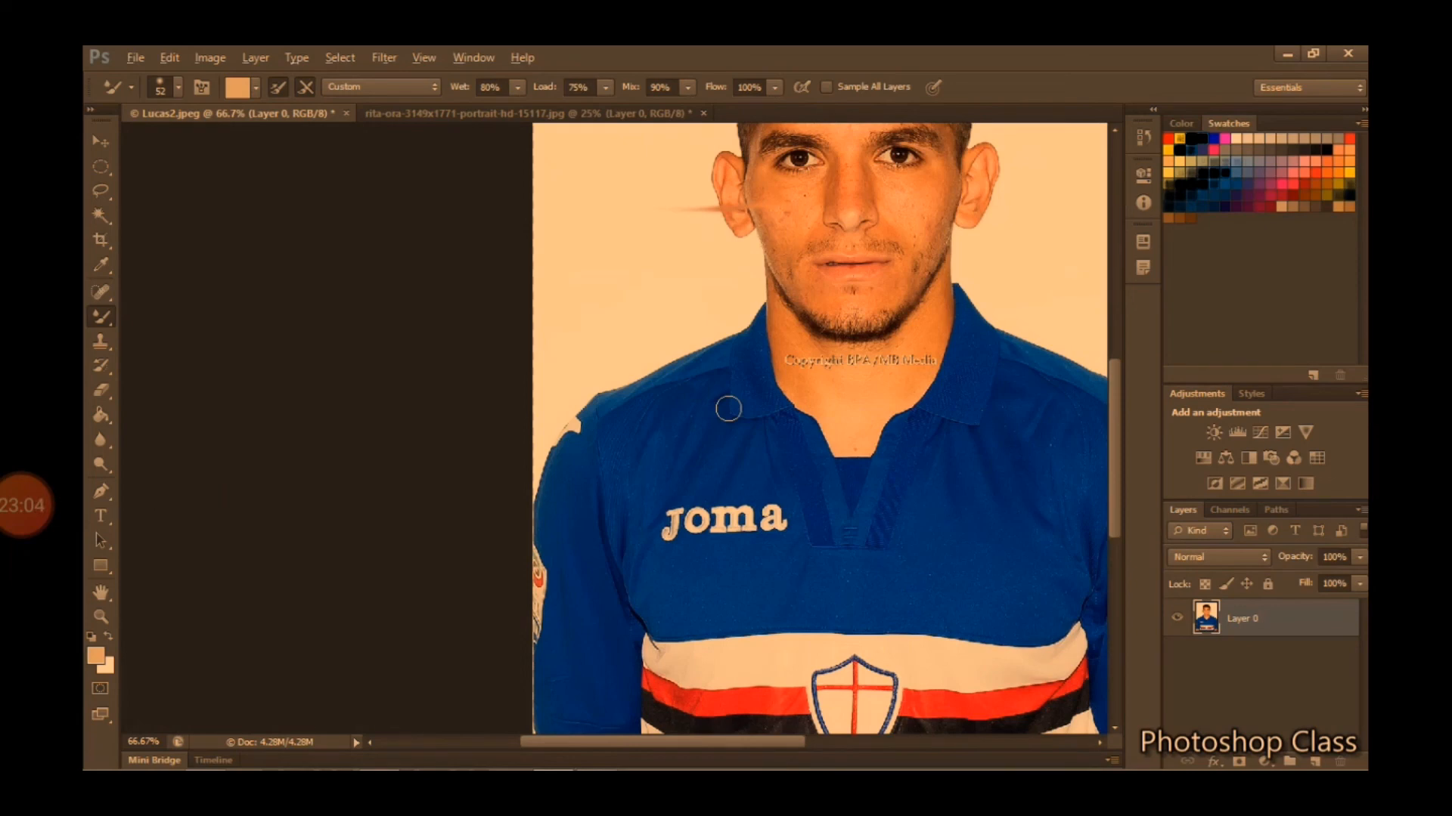
scroll(728, 408, "down", 10)
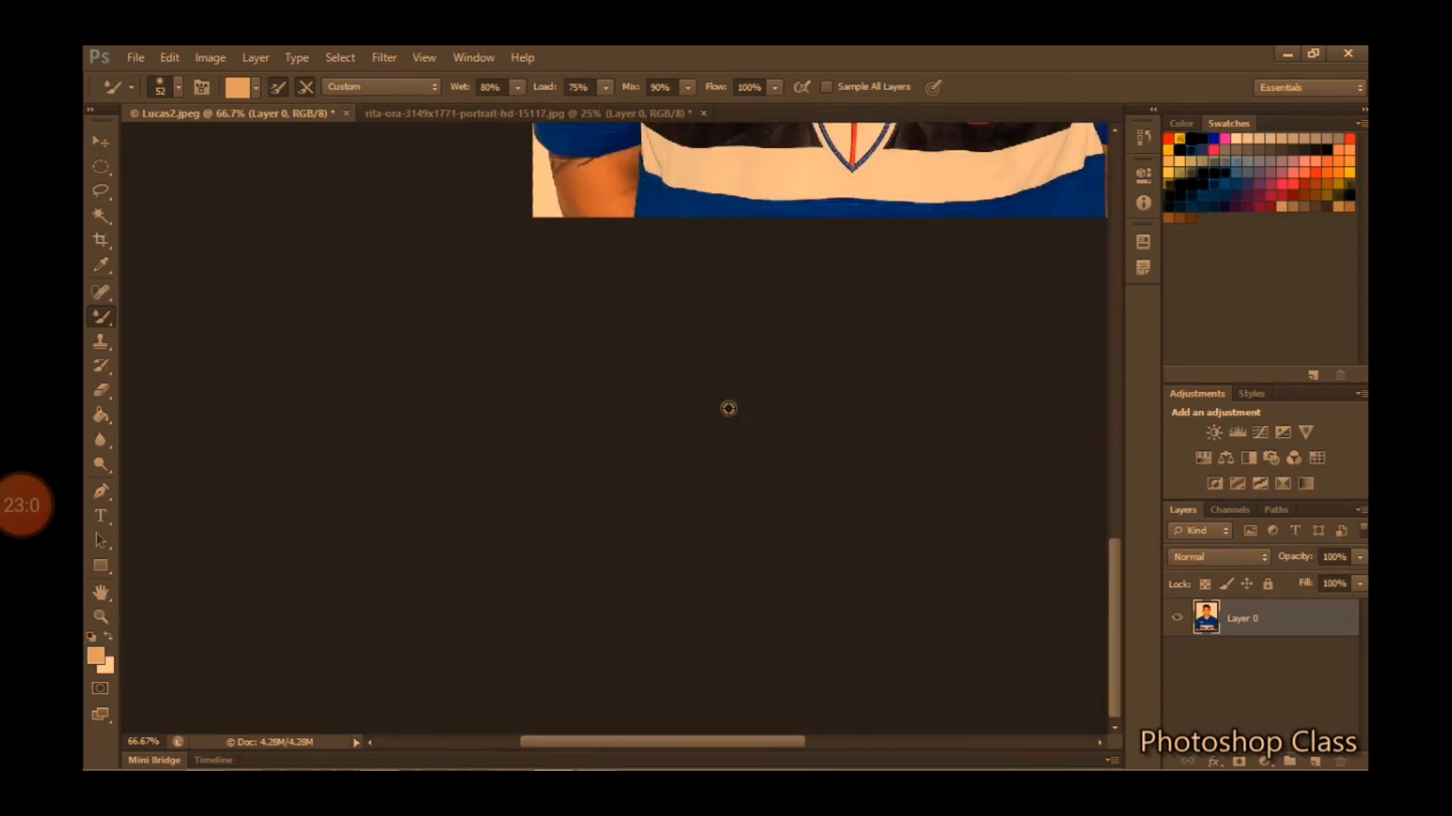
scroll(728, 408, "up", 7)
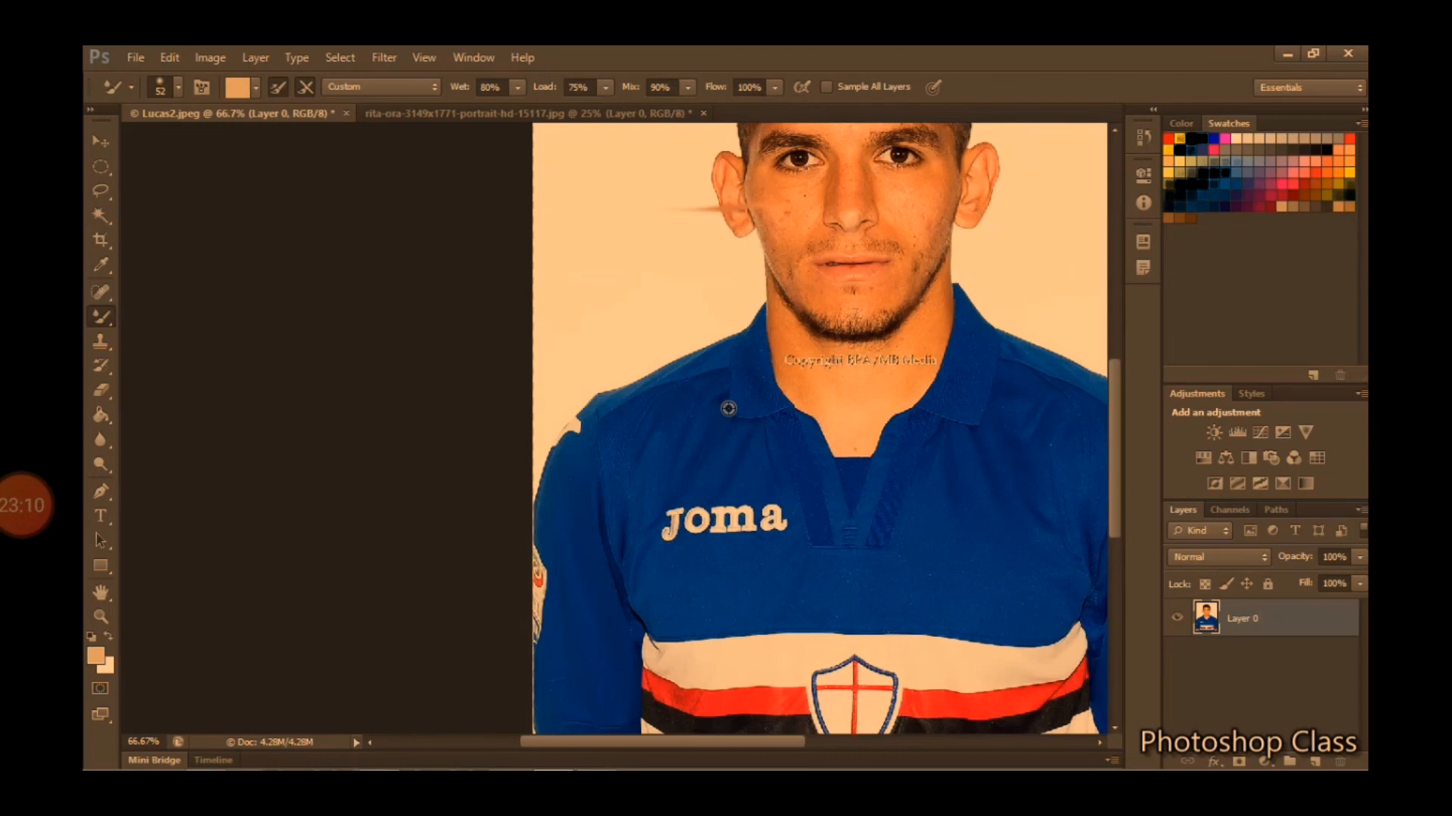